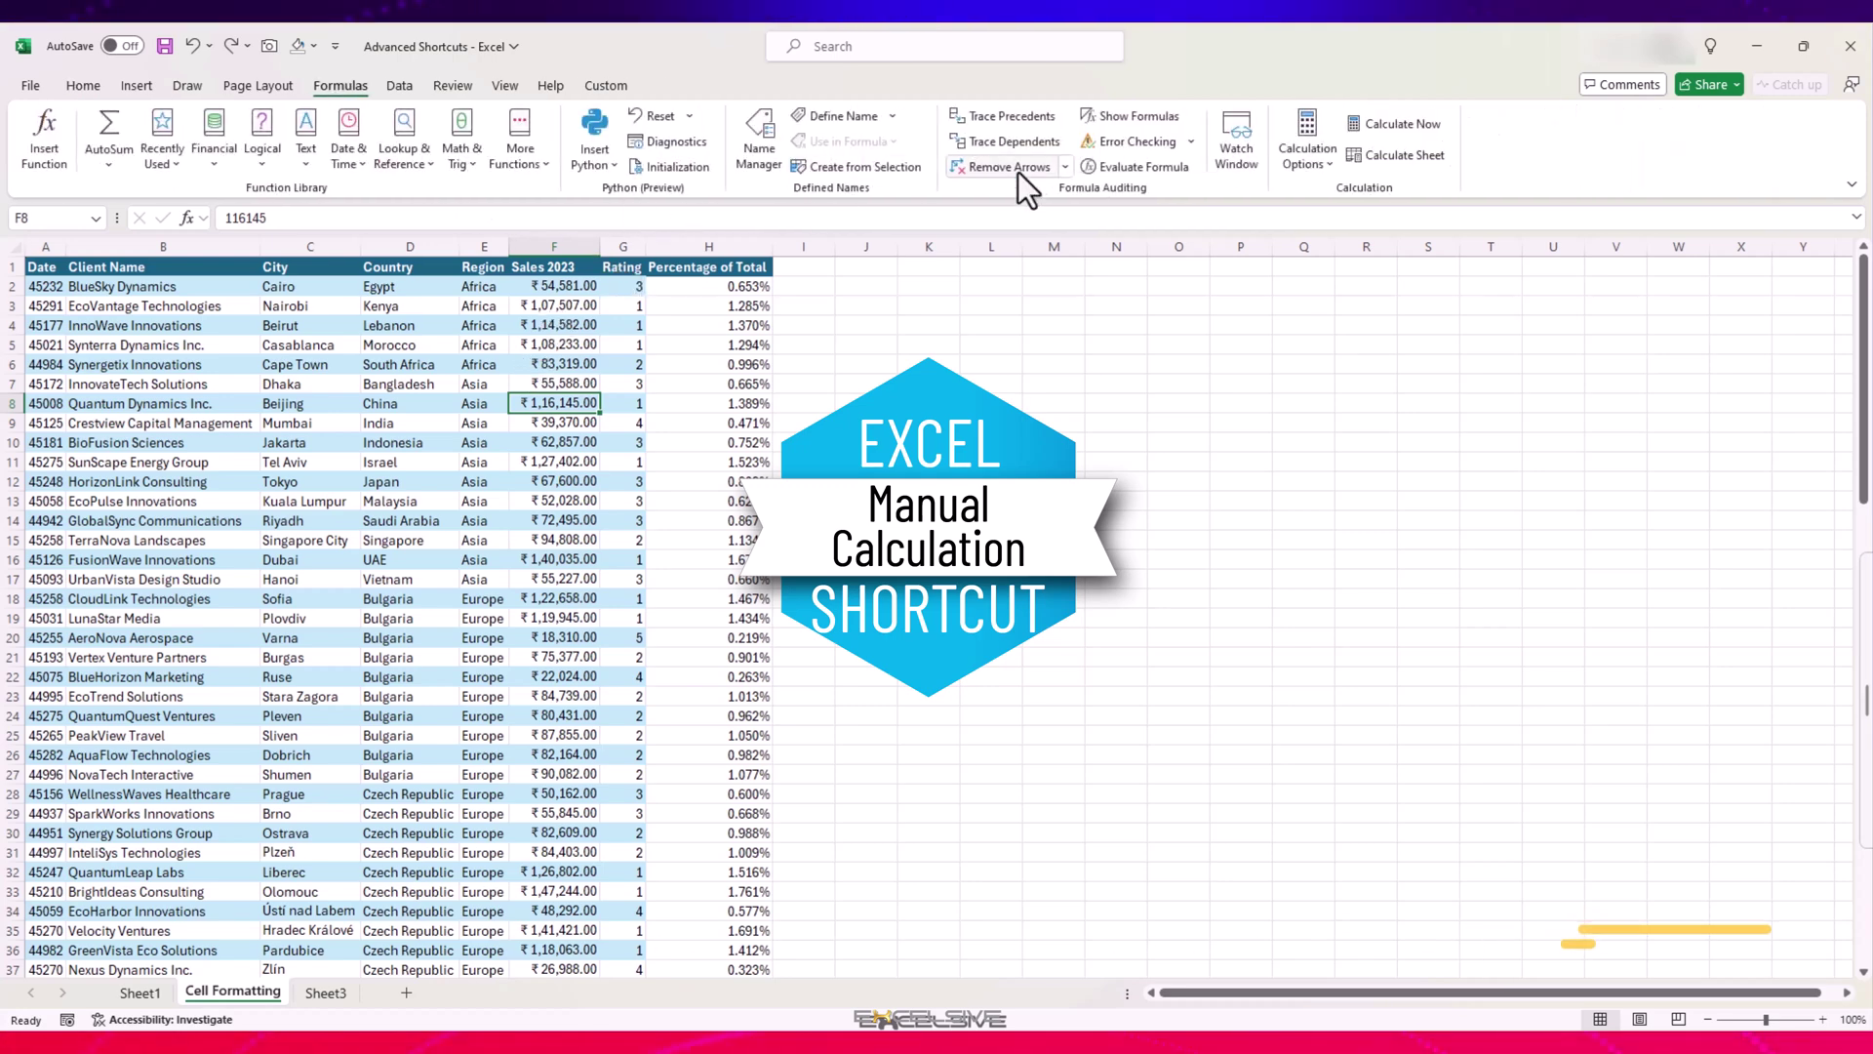
# Switch calculation to Manual and commit a new sales value in F8.
pyautogui.click(1318, 151)
pyautogui.click(1329, 281)
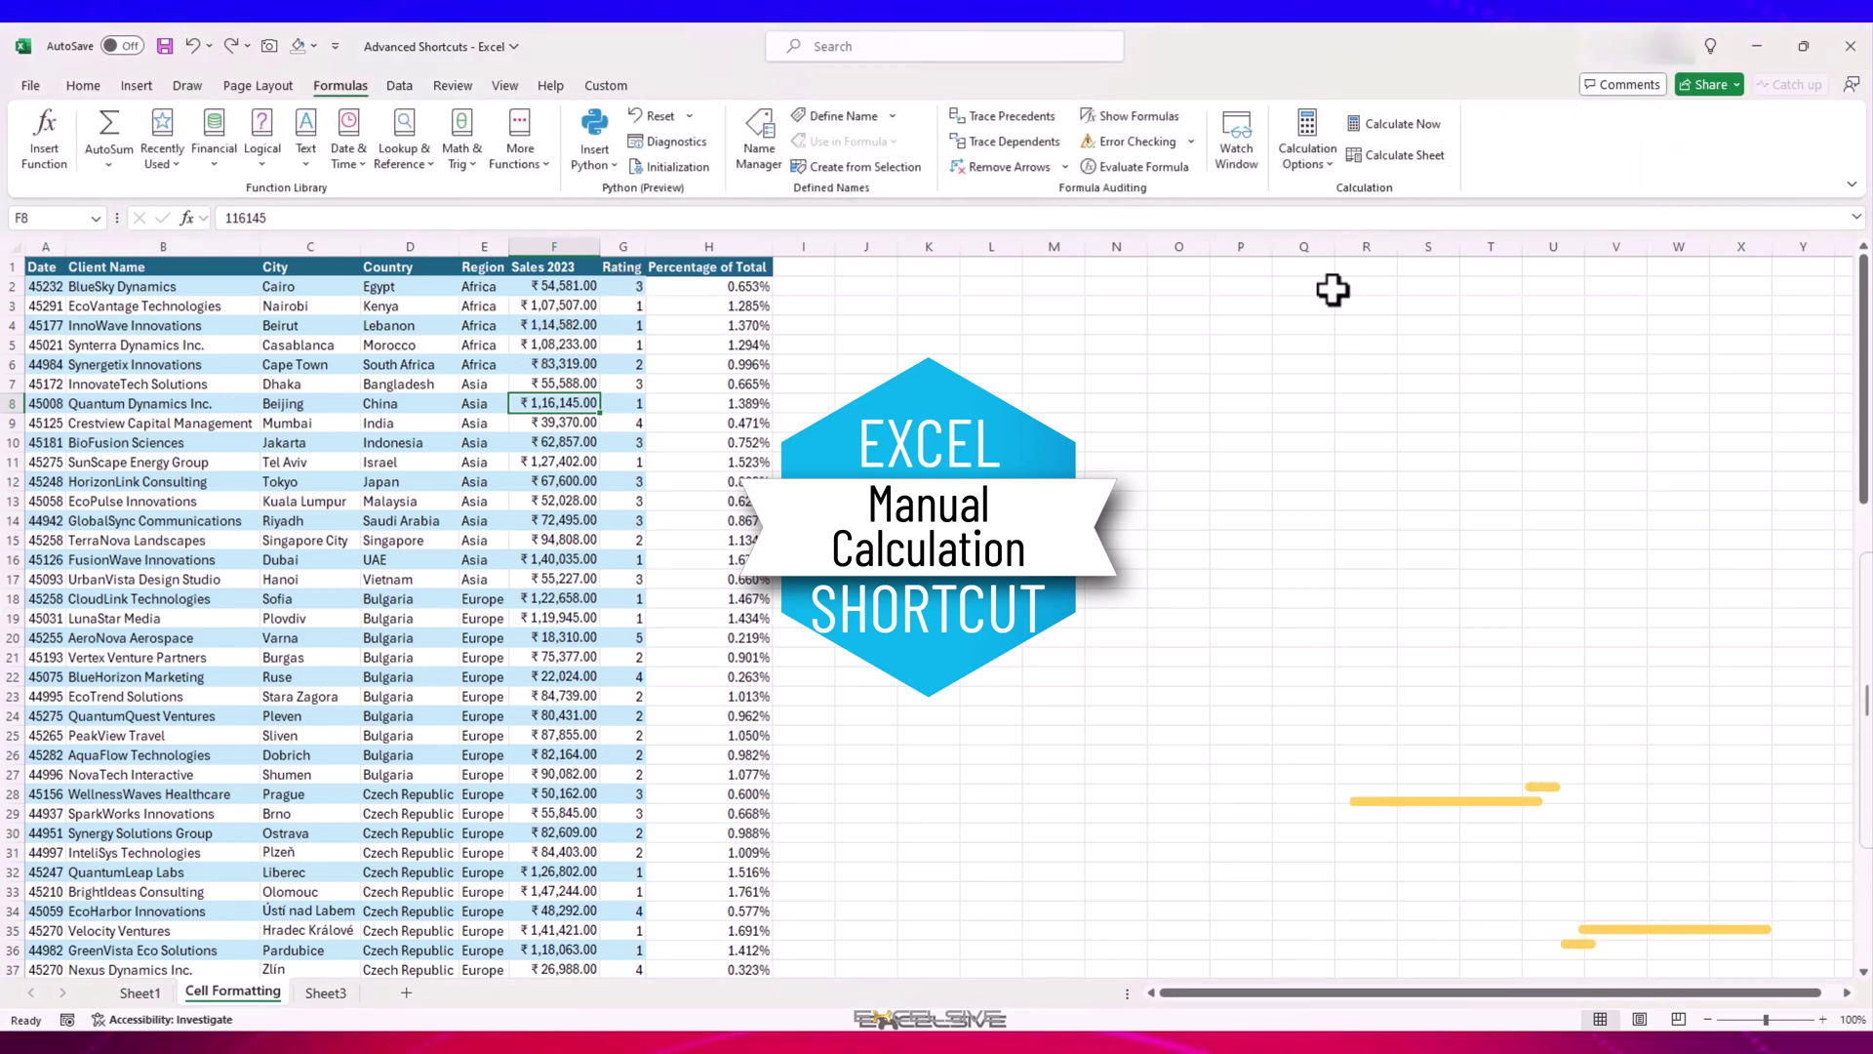
pyautogui.click(586, 422)
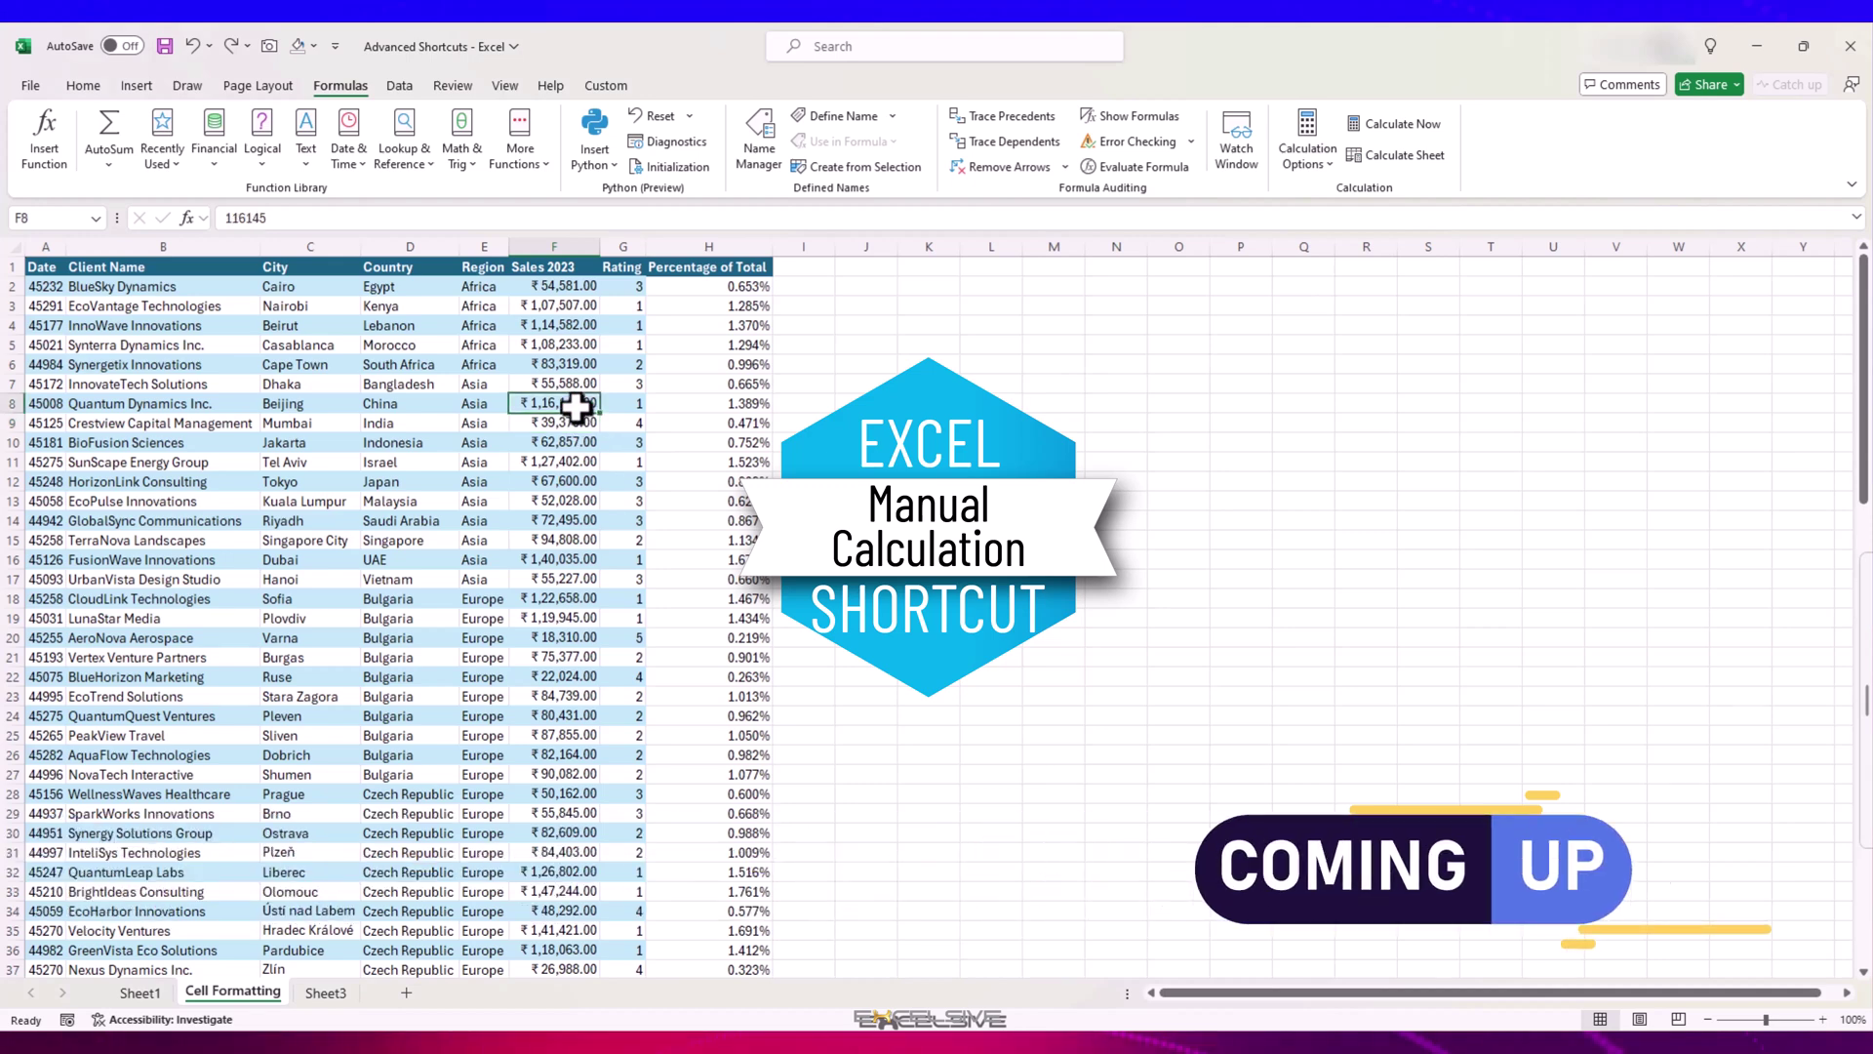
pyautogui.write('789')
pyautogui.press('Return')
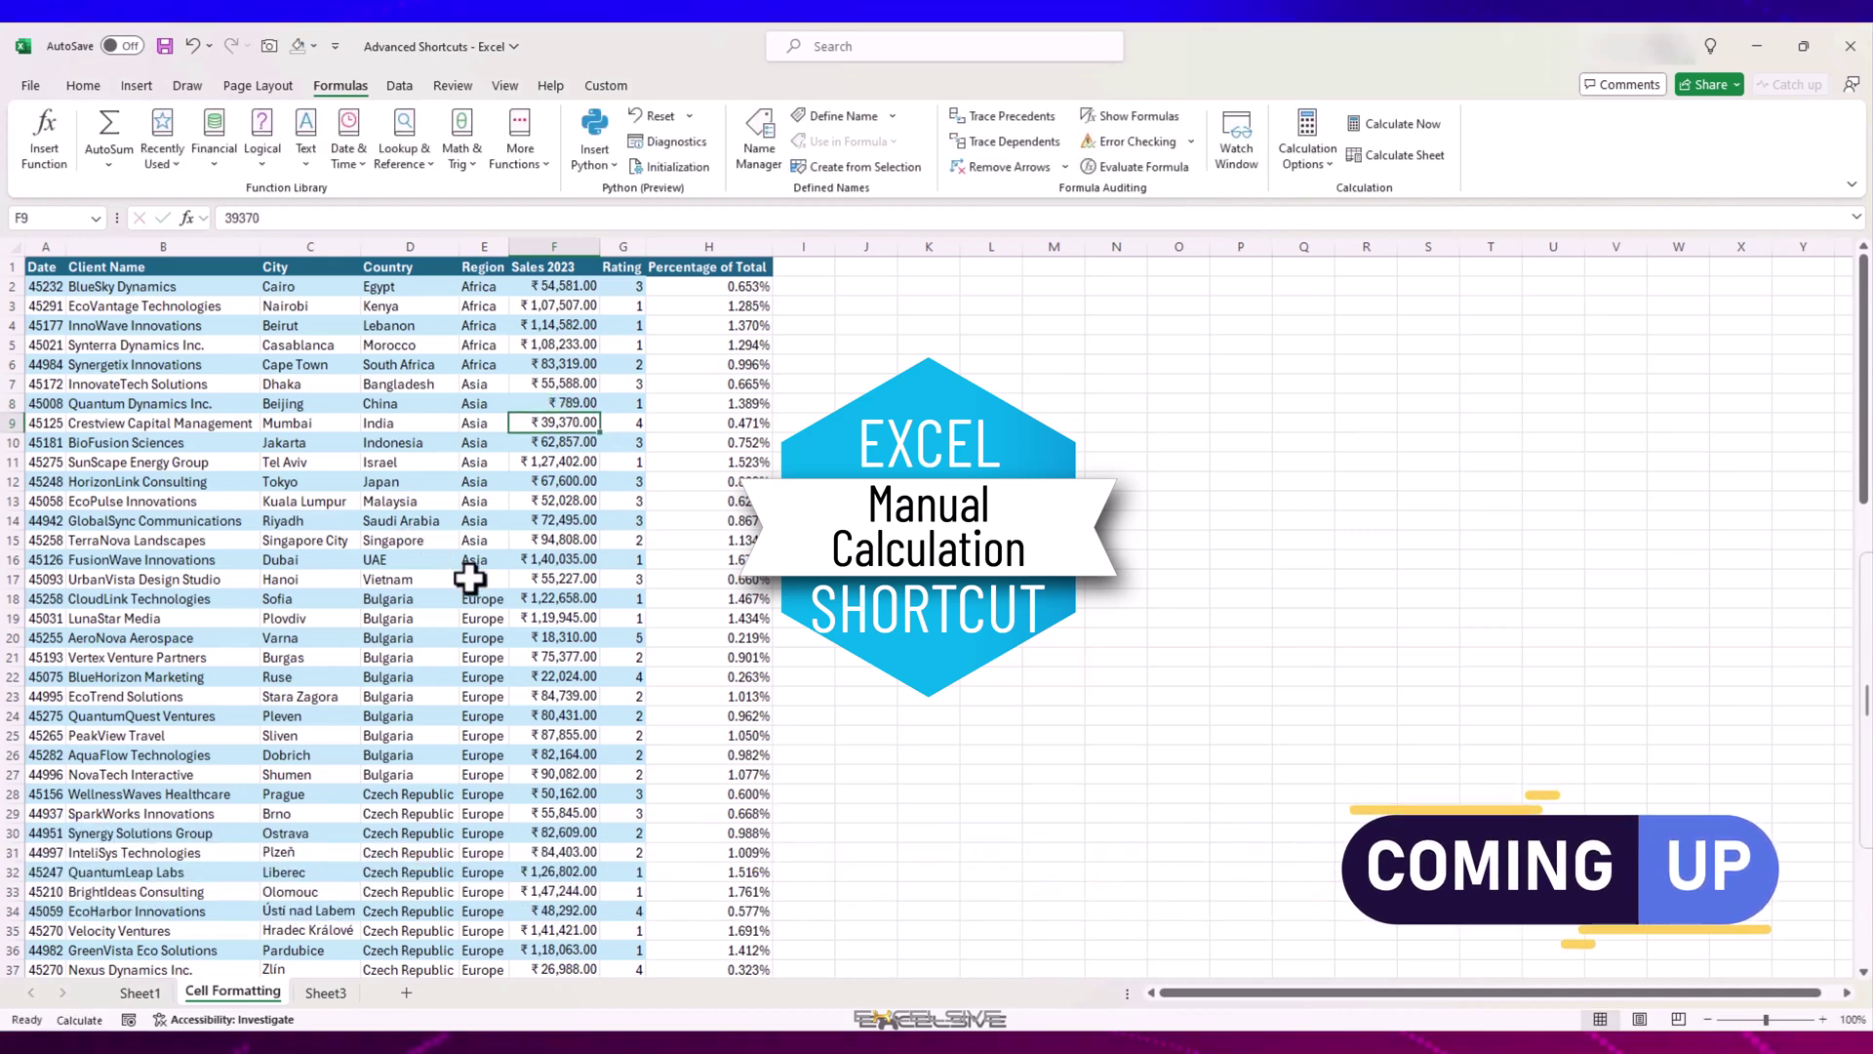
pyautogui.click(483, 597)
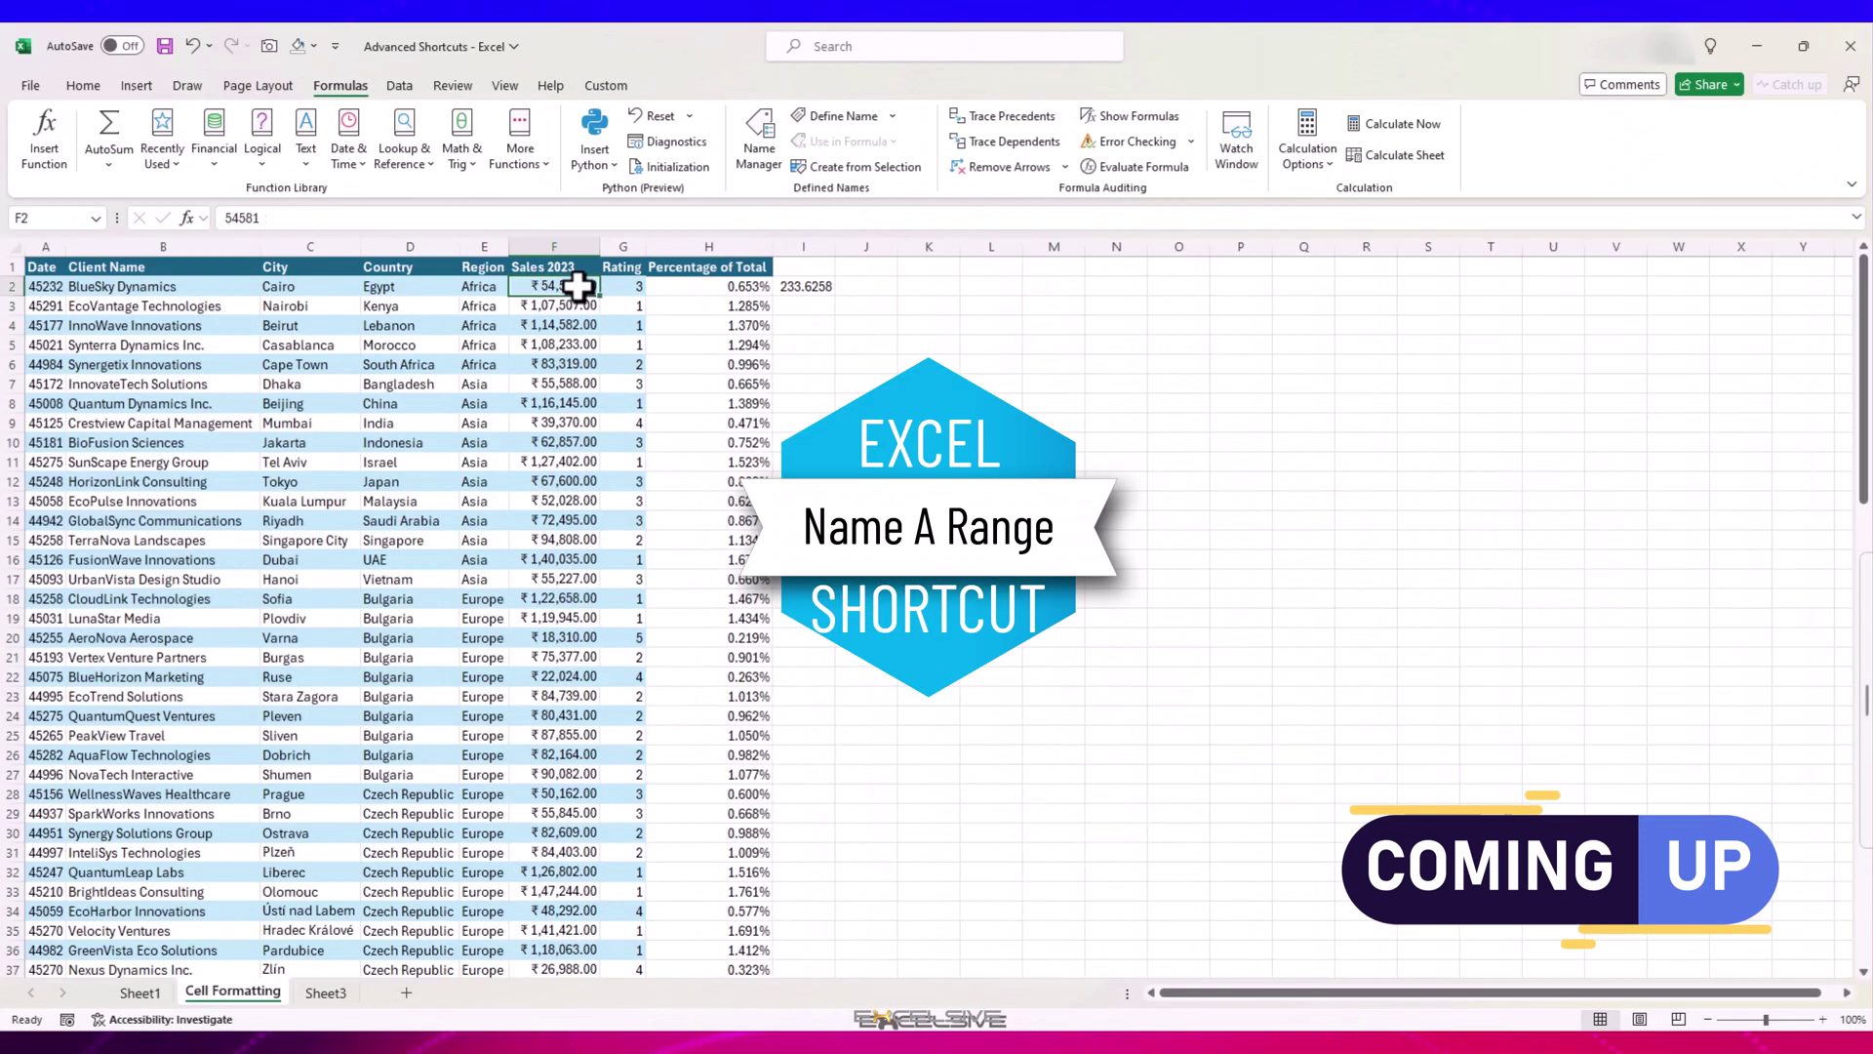
# Name F2:F10 SomeSales, enter =SUM(SomeSales) in J3 for 742182, and view workbook statistics.
pyautogui.press('m')
pyautogui.press('d')
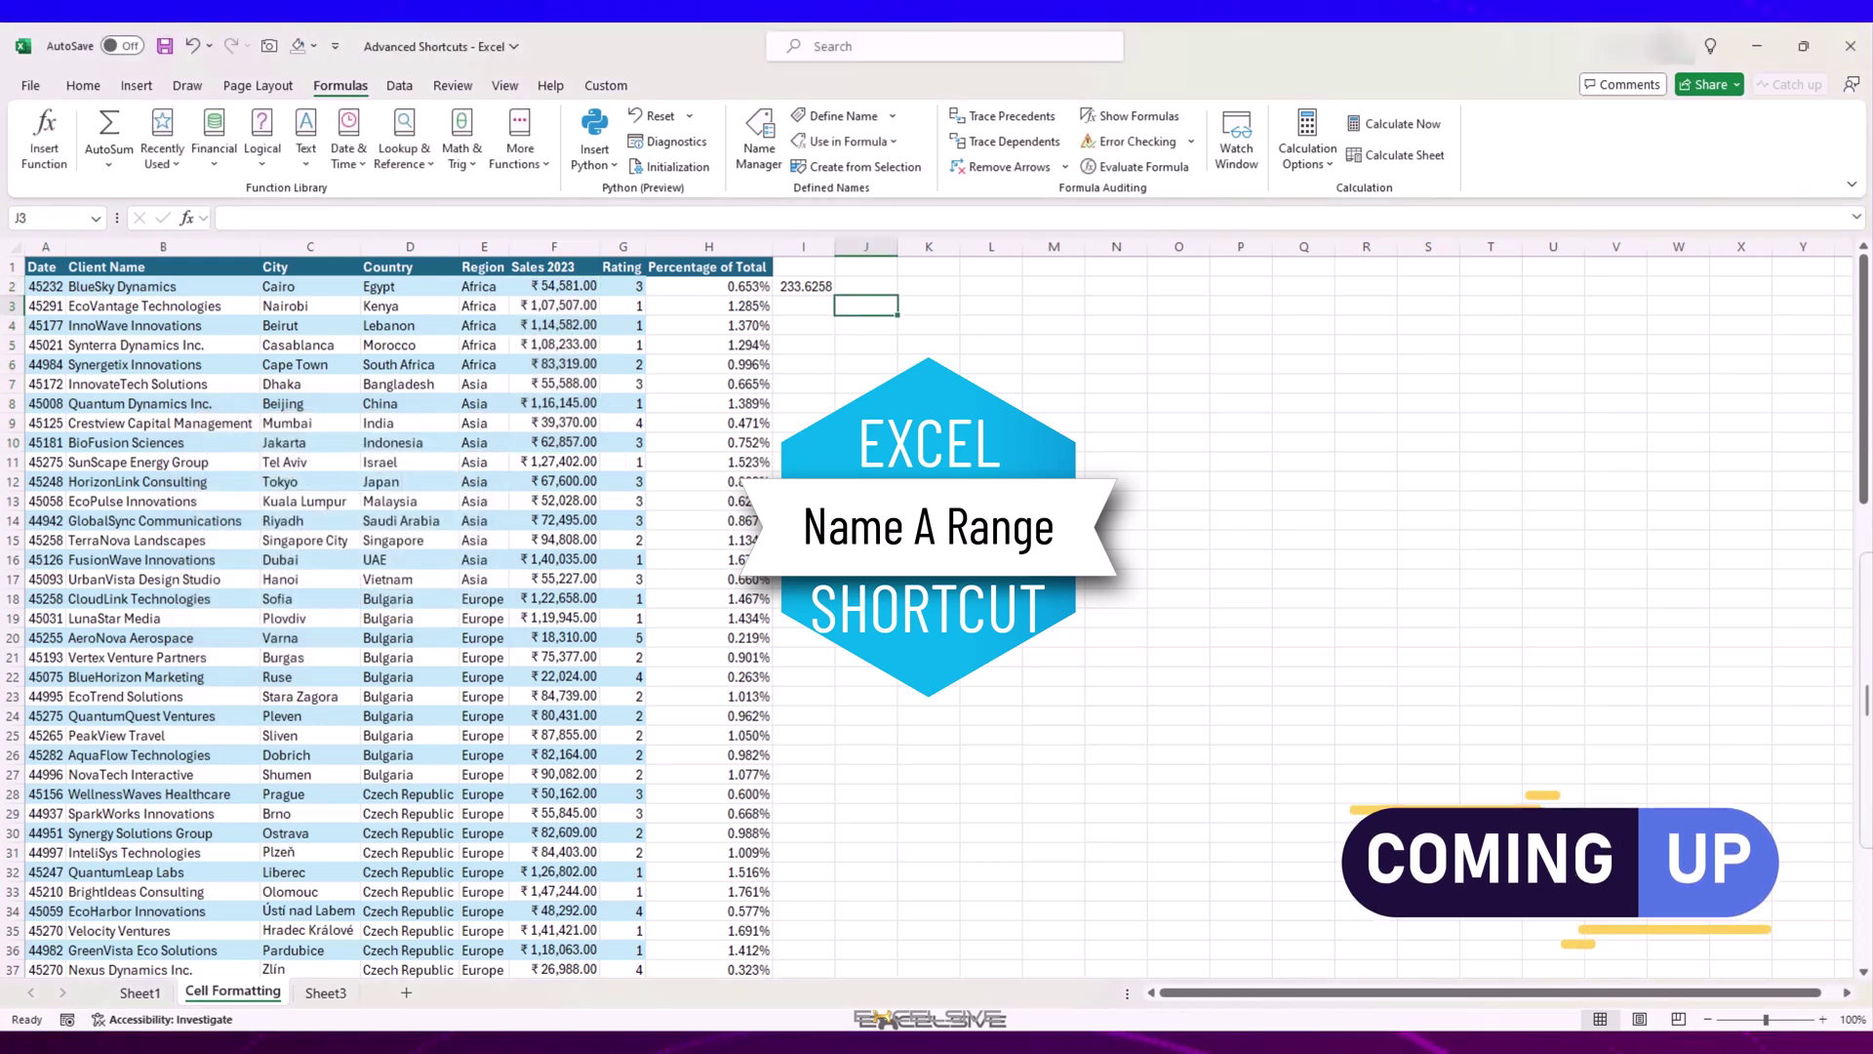
pyautogui.write('=sum')
pyautogui.press('Tab')
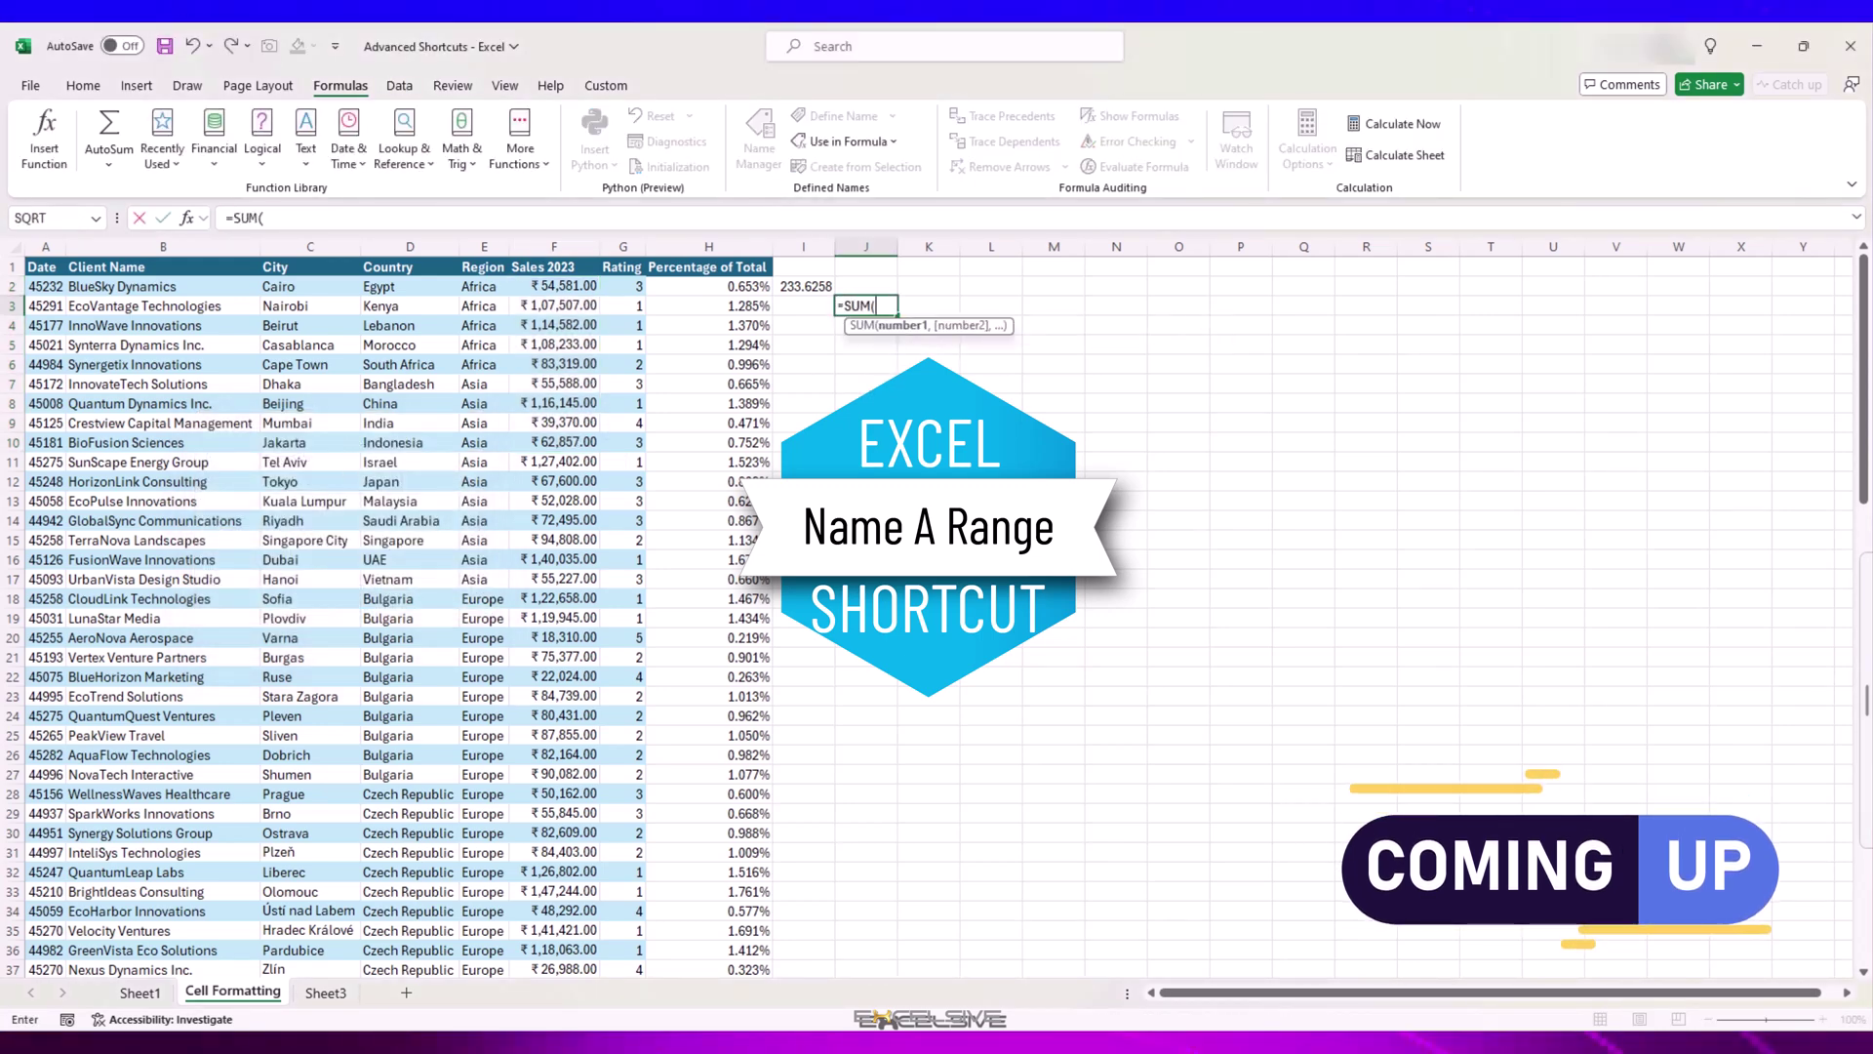
pyautogui.write('so')
pyautogui.press('Tab')
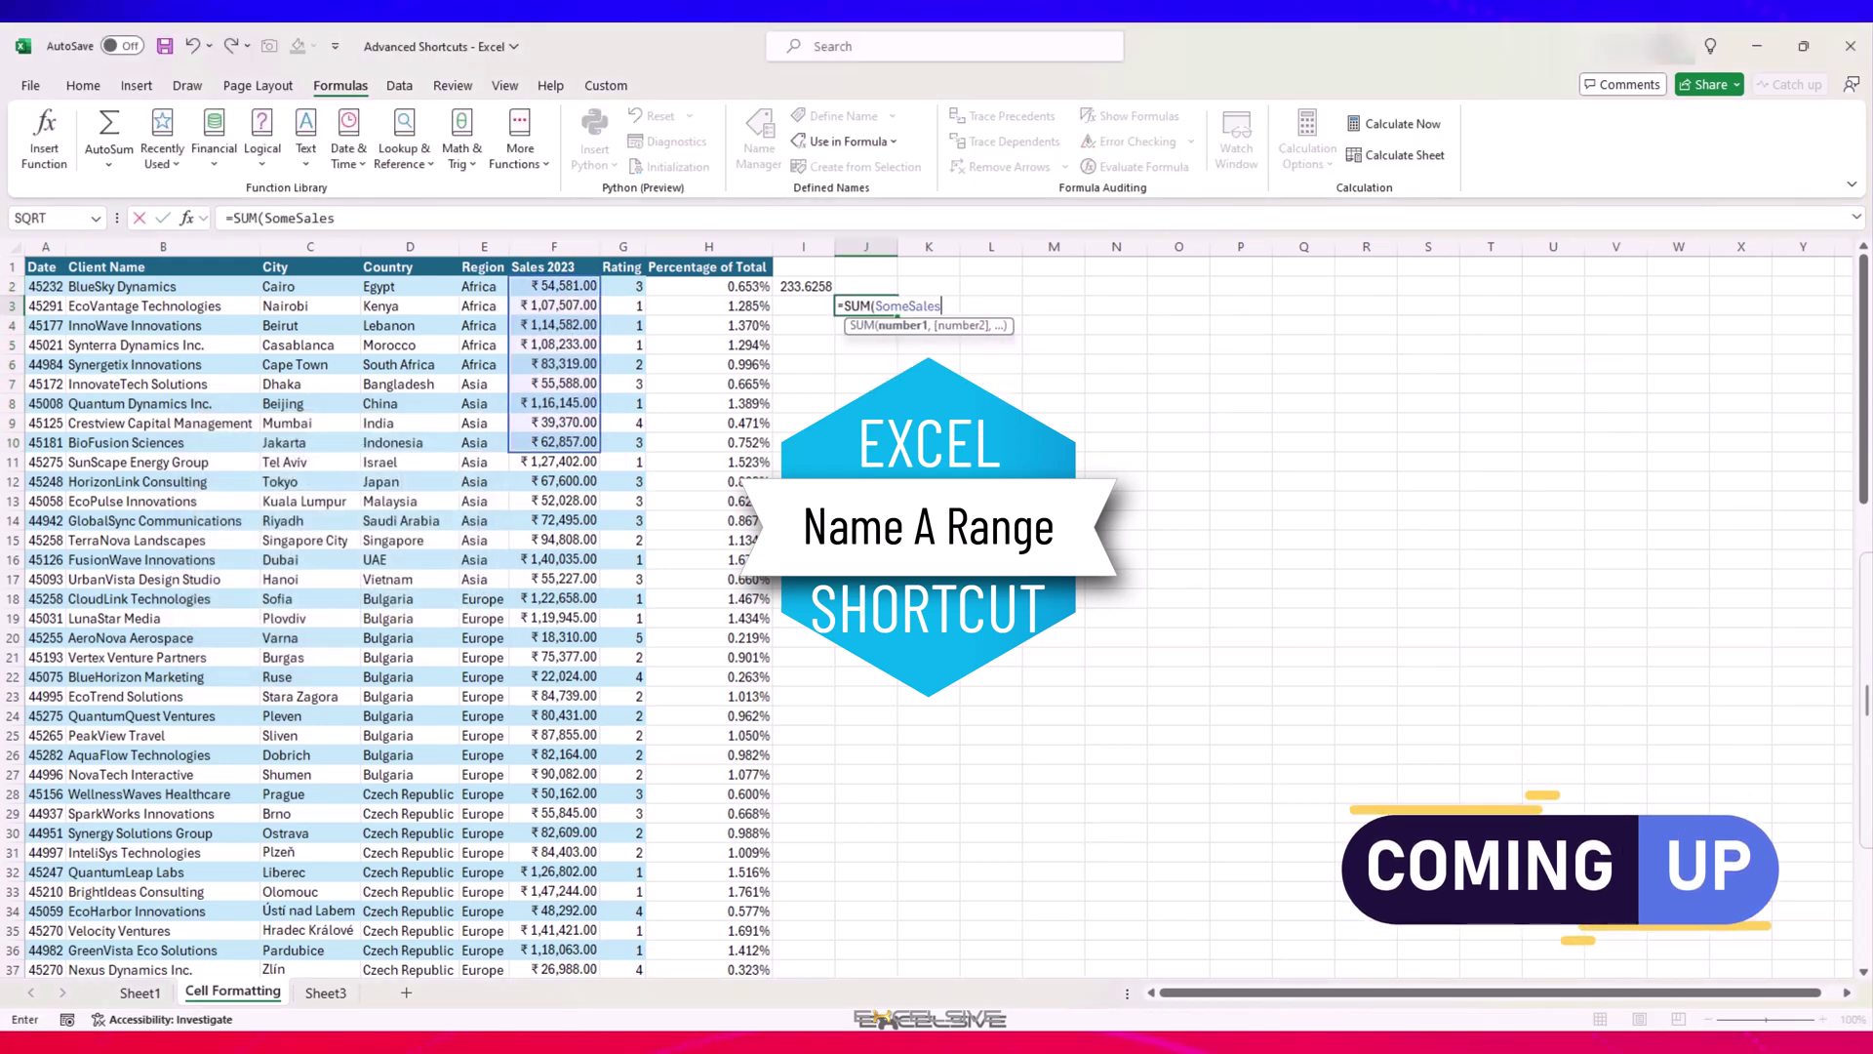
pyautogui.press('Return')
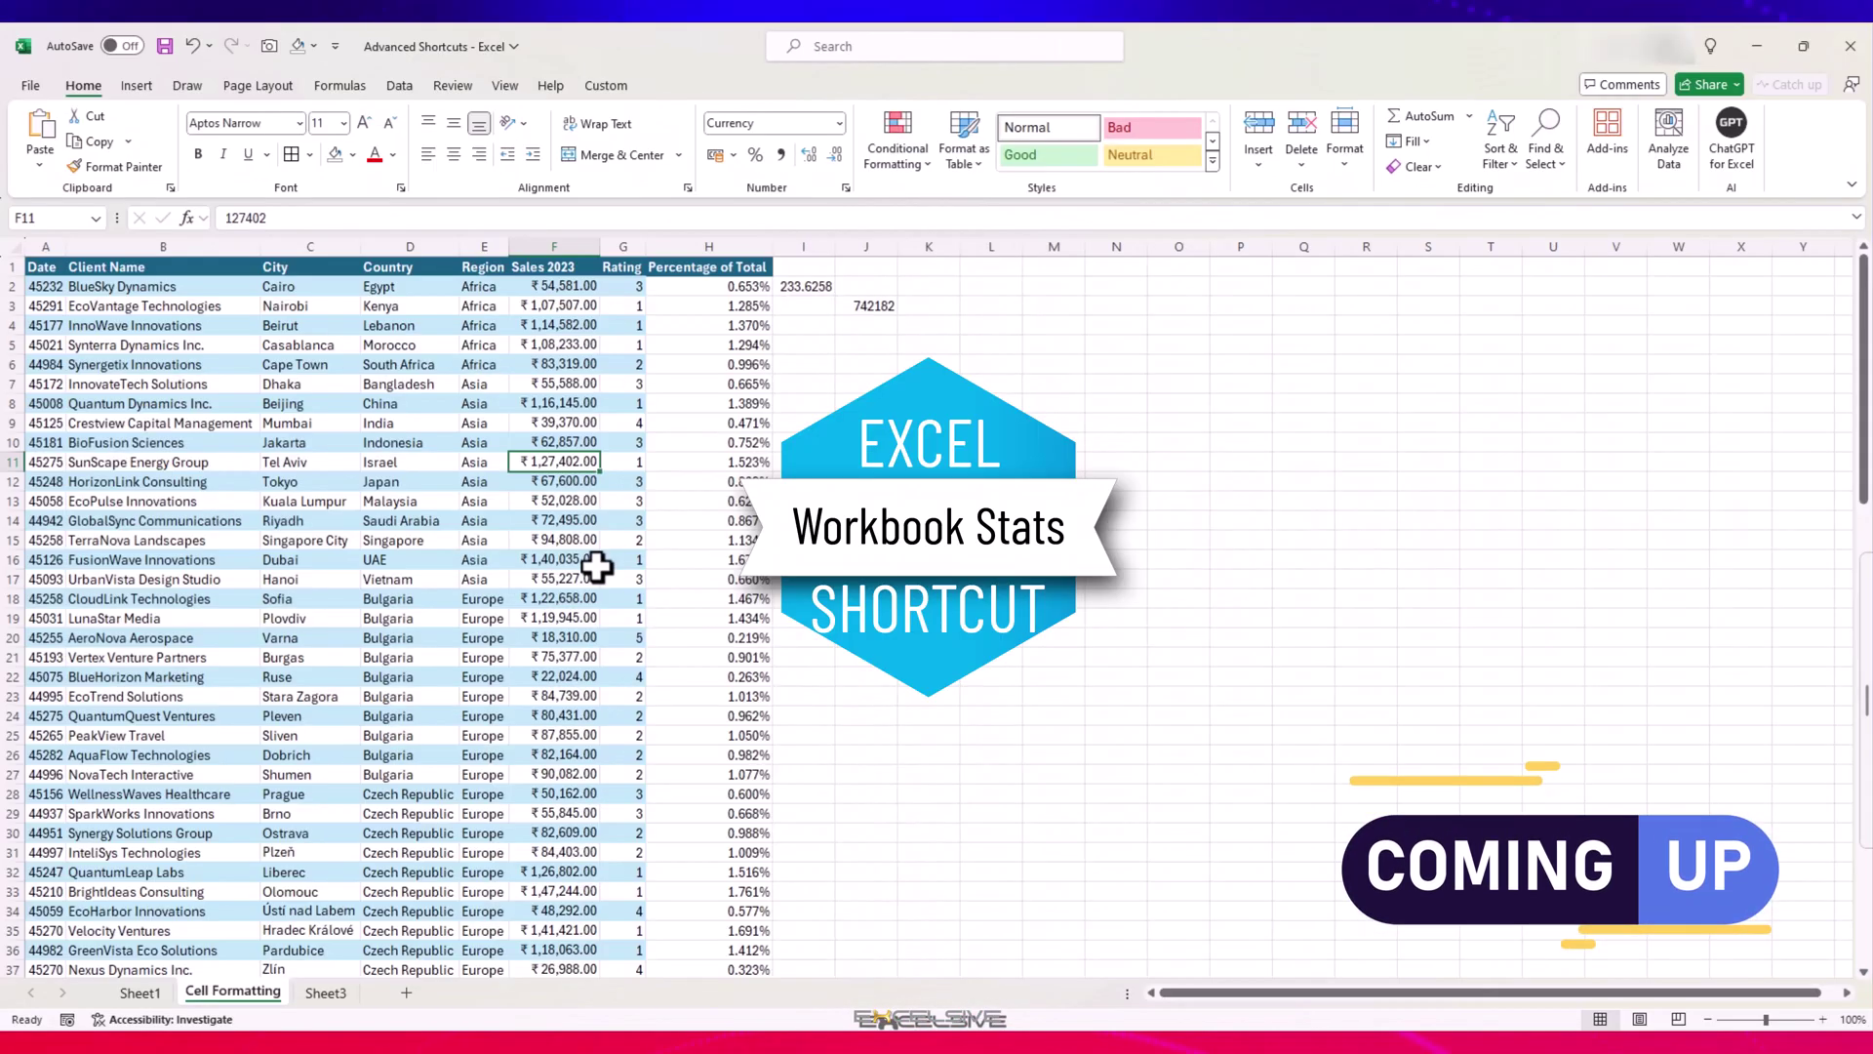
pyautogui.hotkey('ctrl', 'shift', 'g')
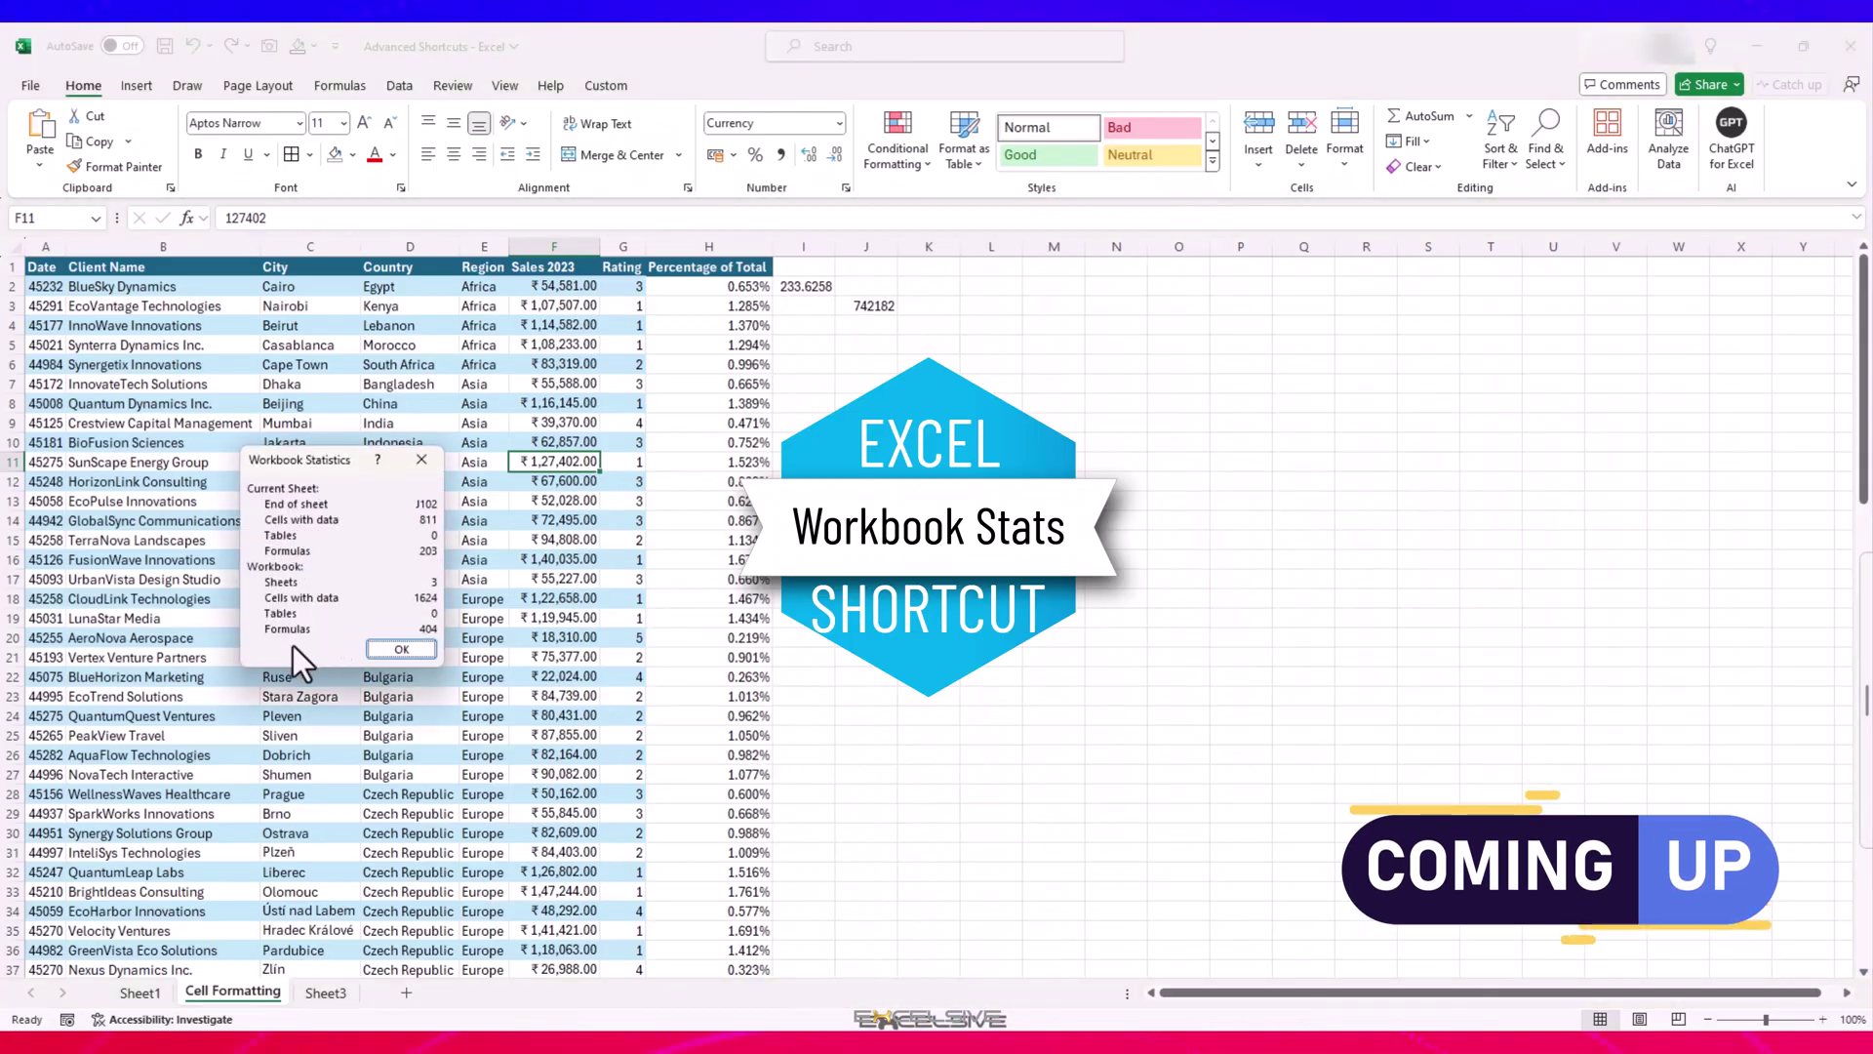
pyautogui.click(383, 649)
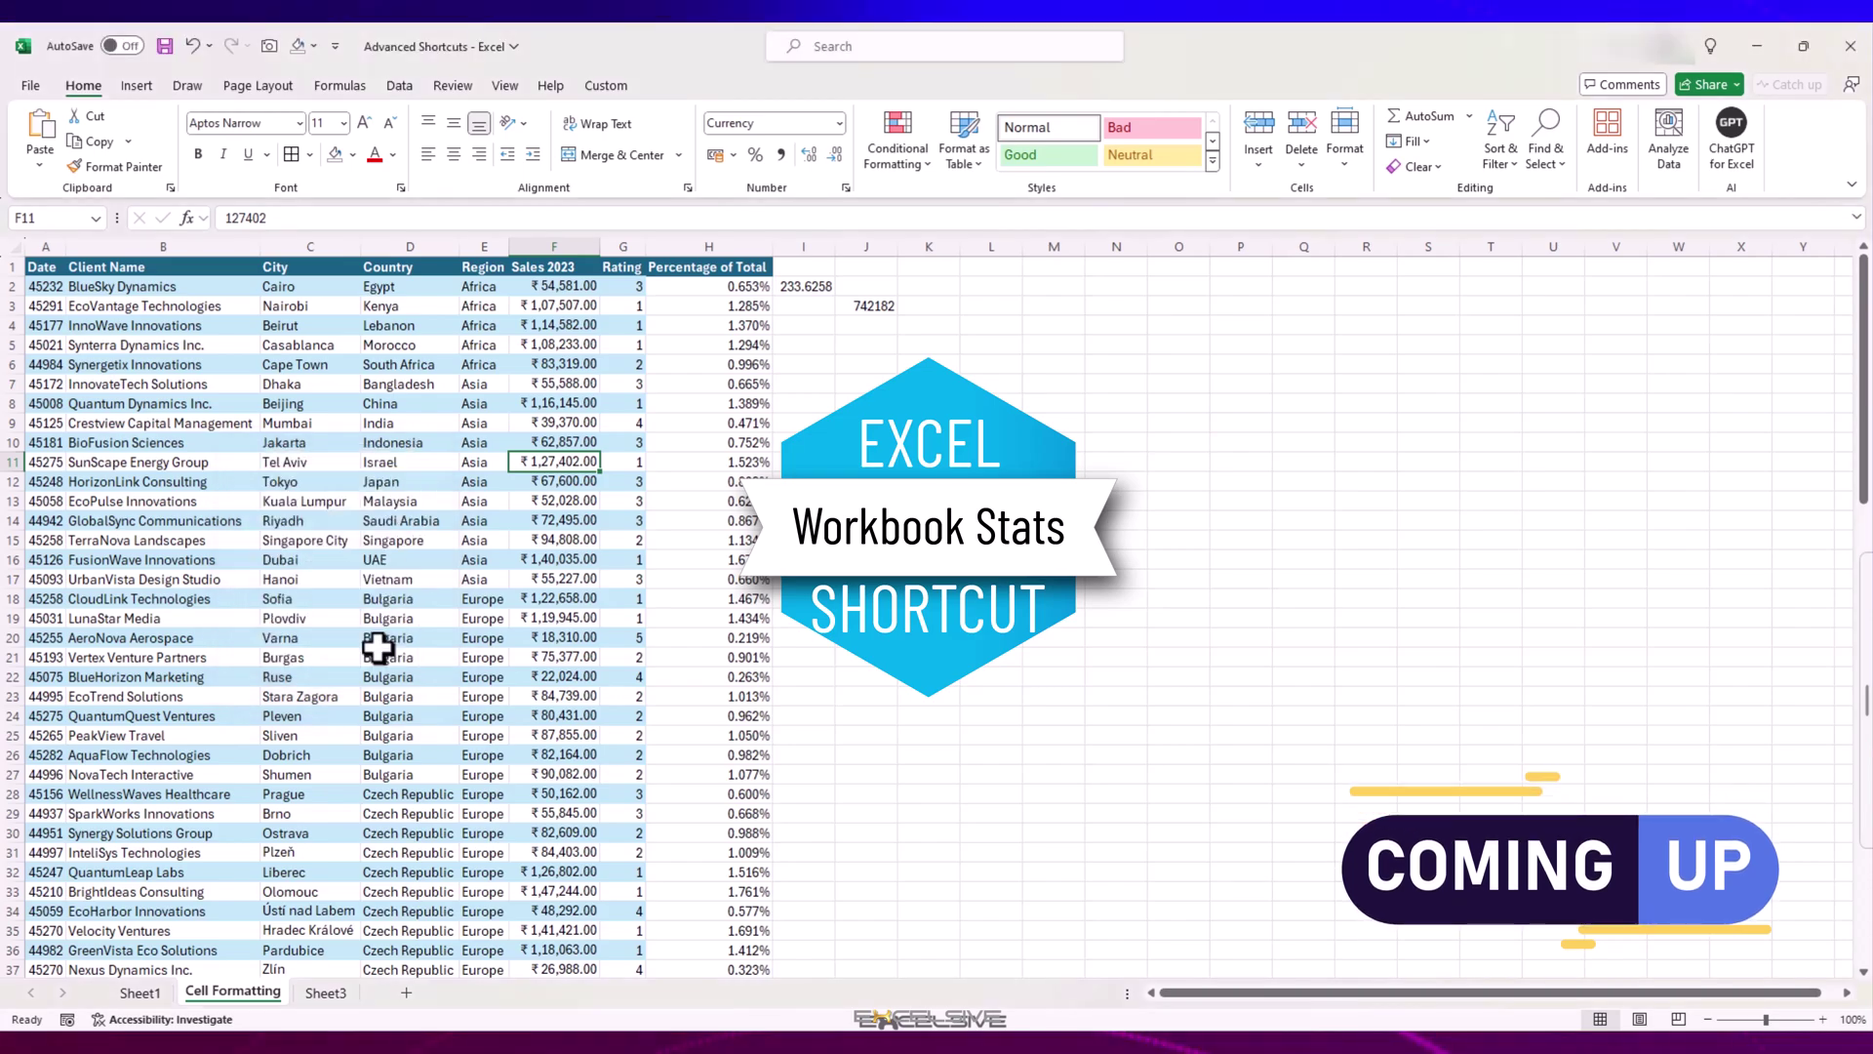
pyautogui.scroll(1, 379, 648)
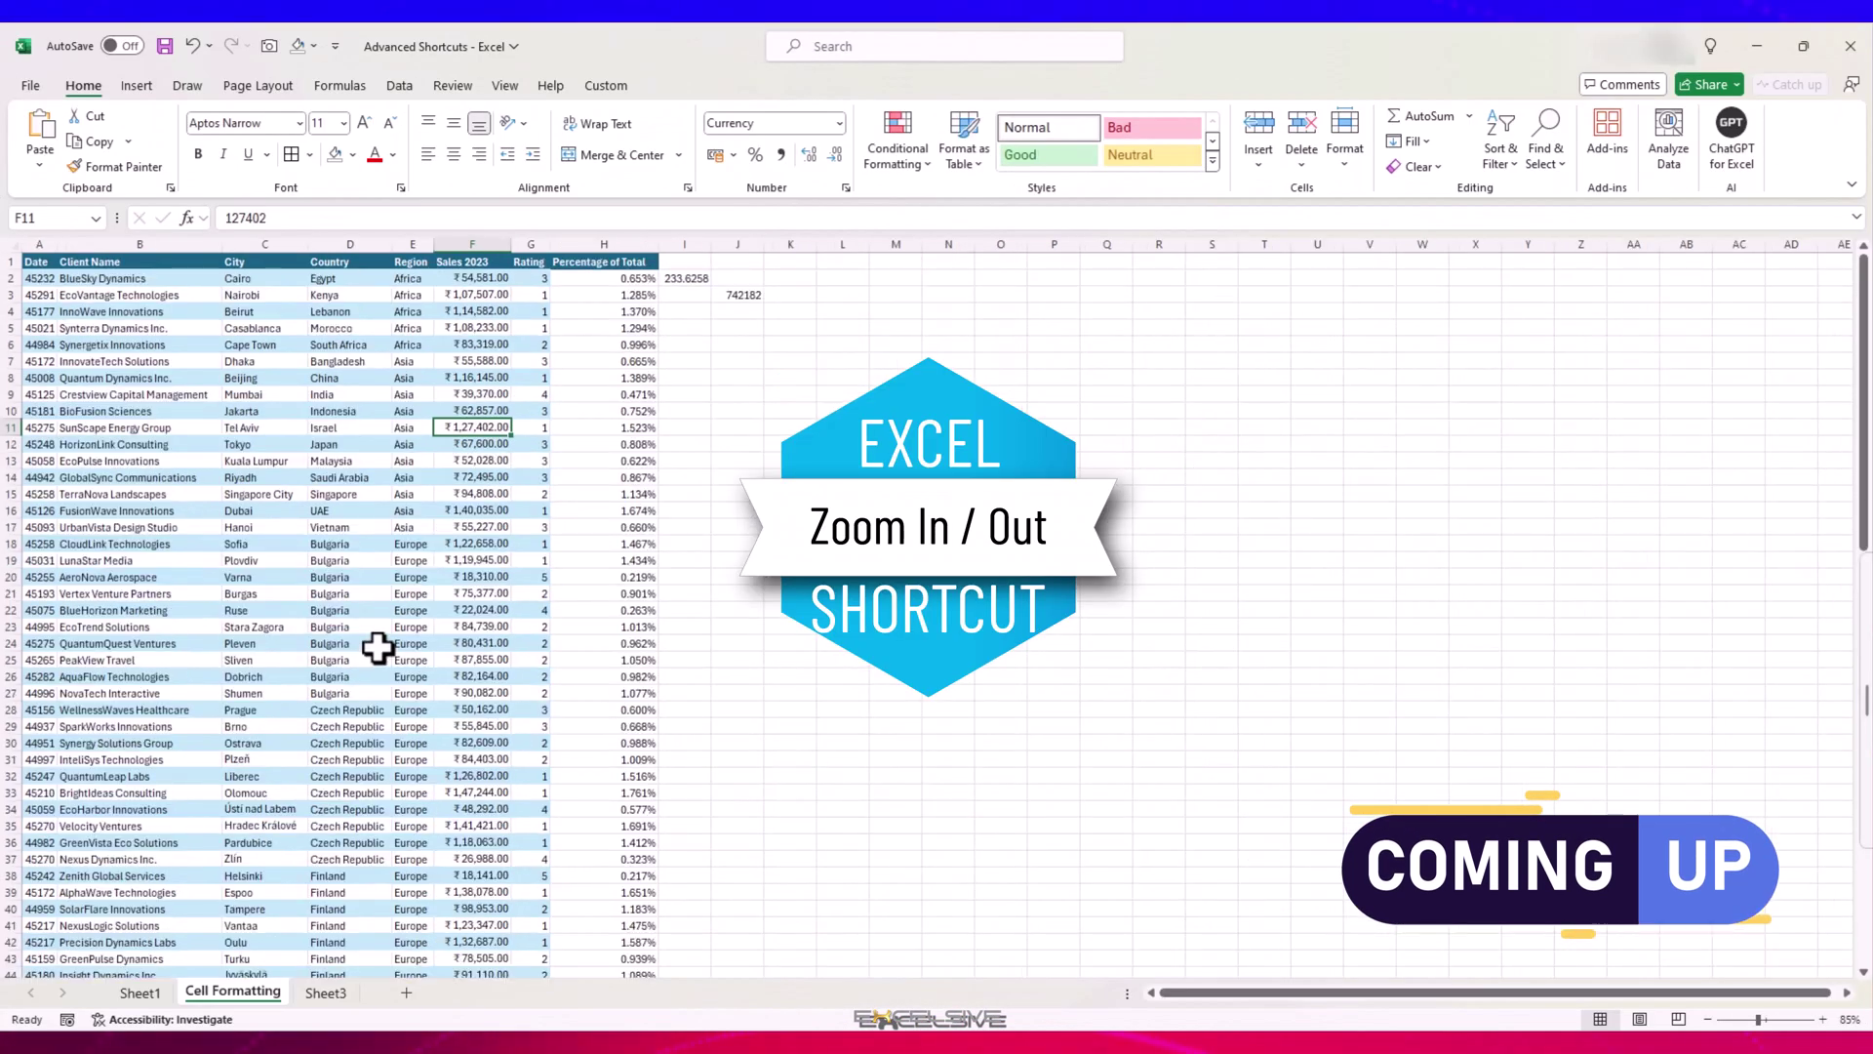
pyautogui.scroll(2, 378, 649)
pyautogui.scroll(-1, 378, 648)
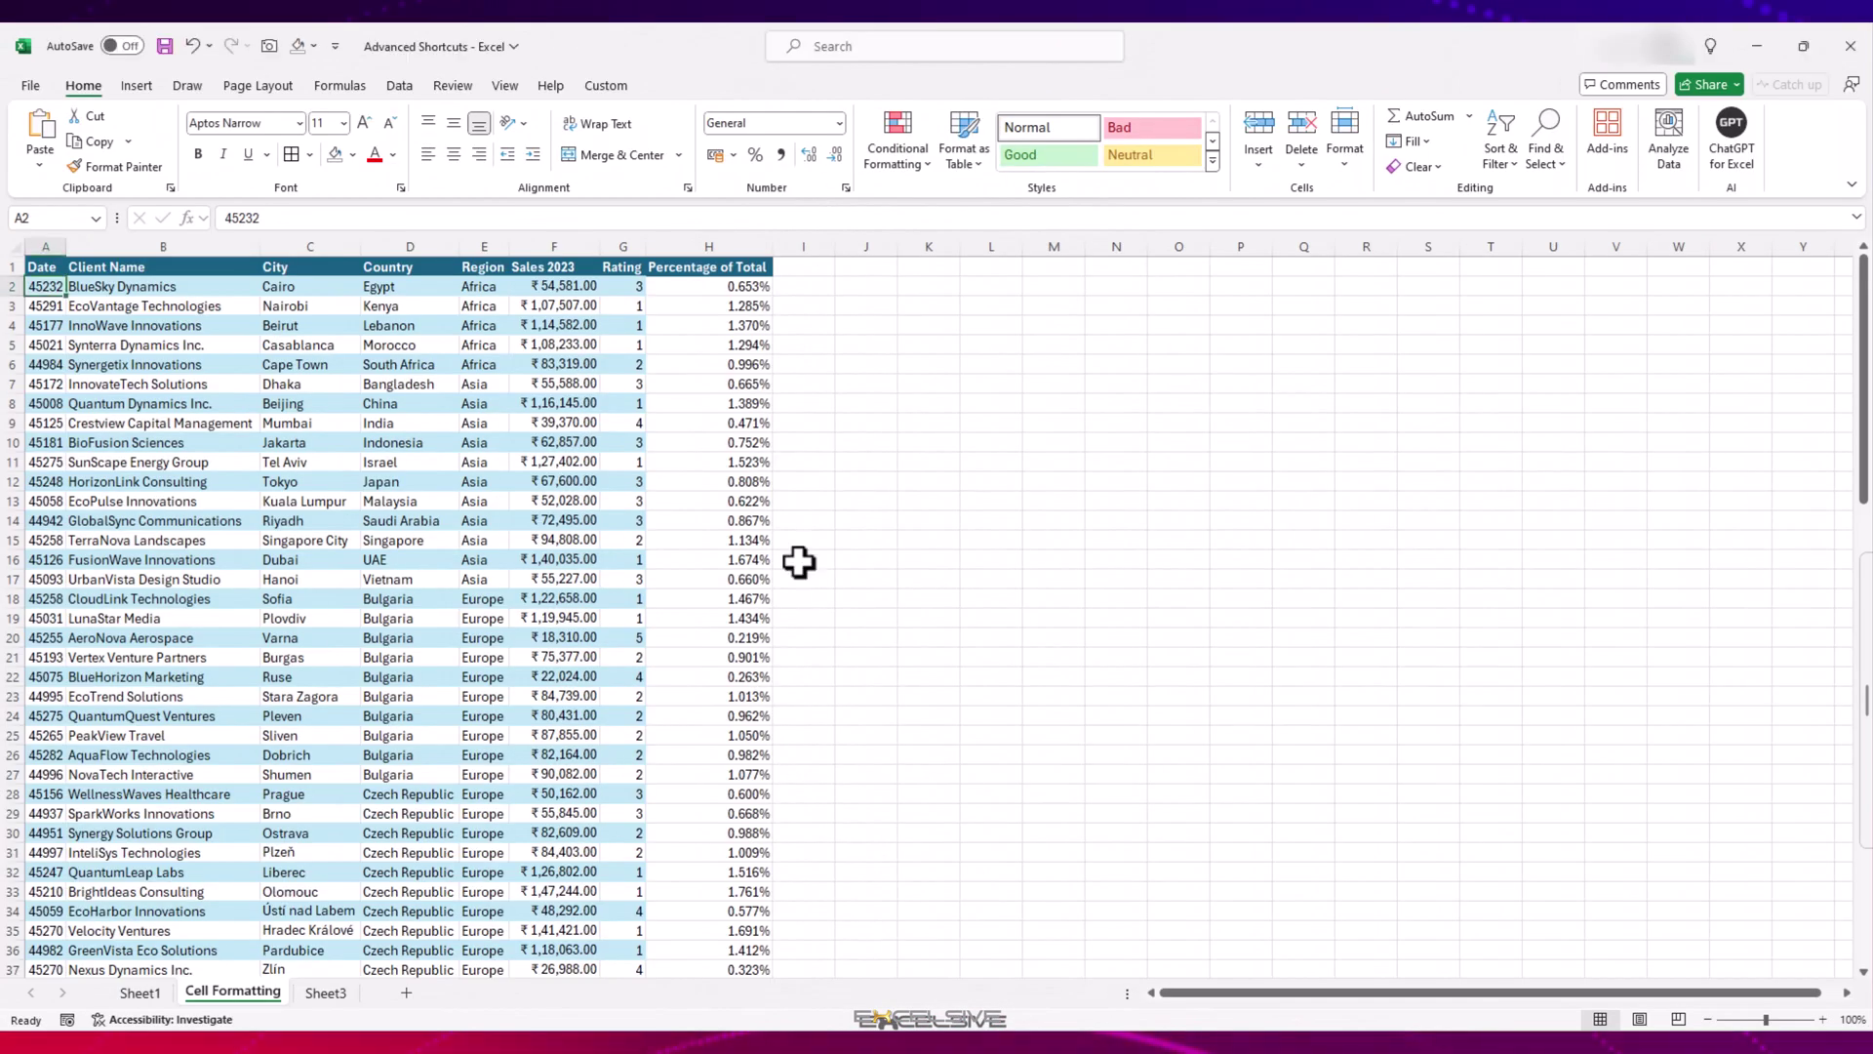
pyautogui.click(370, 541)
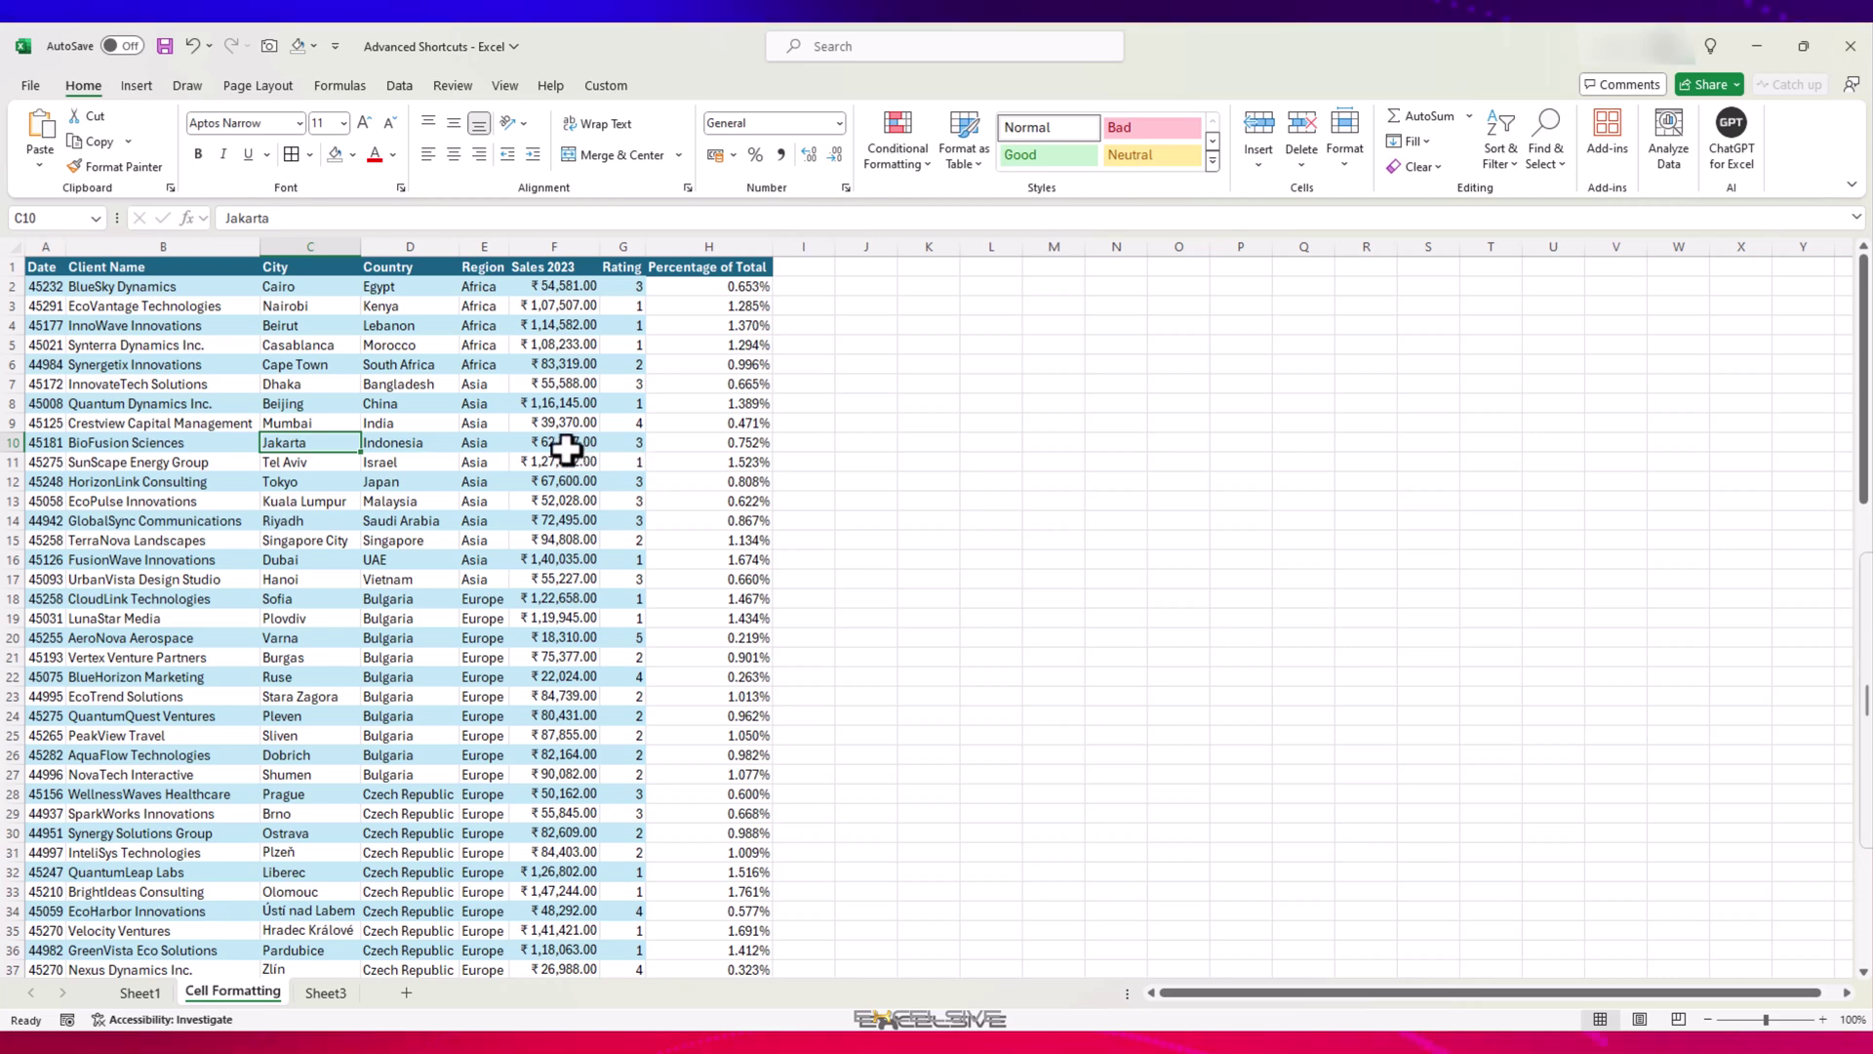
pyautogui.click(566, 444)
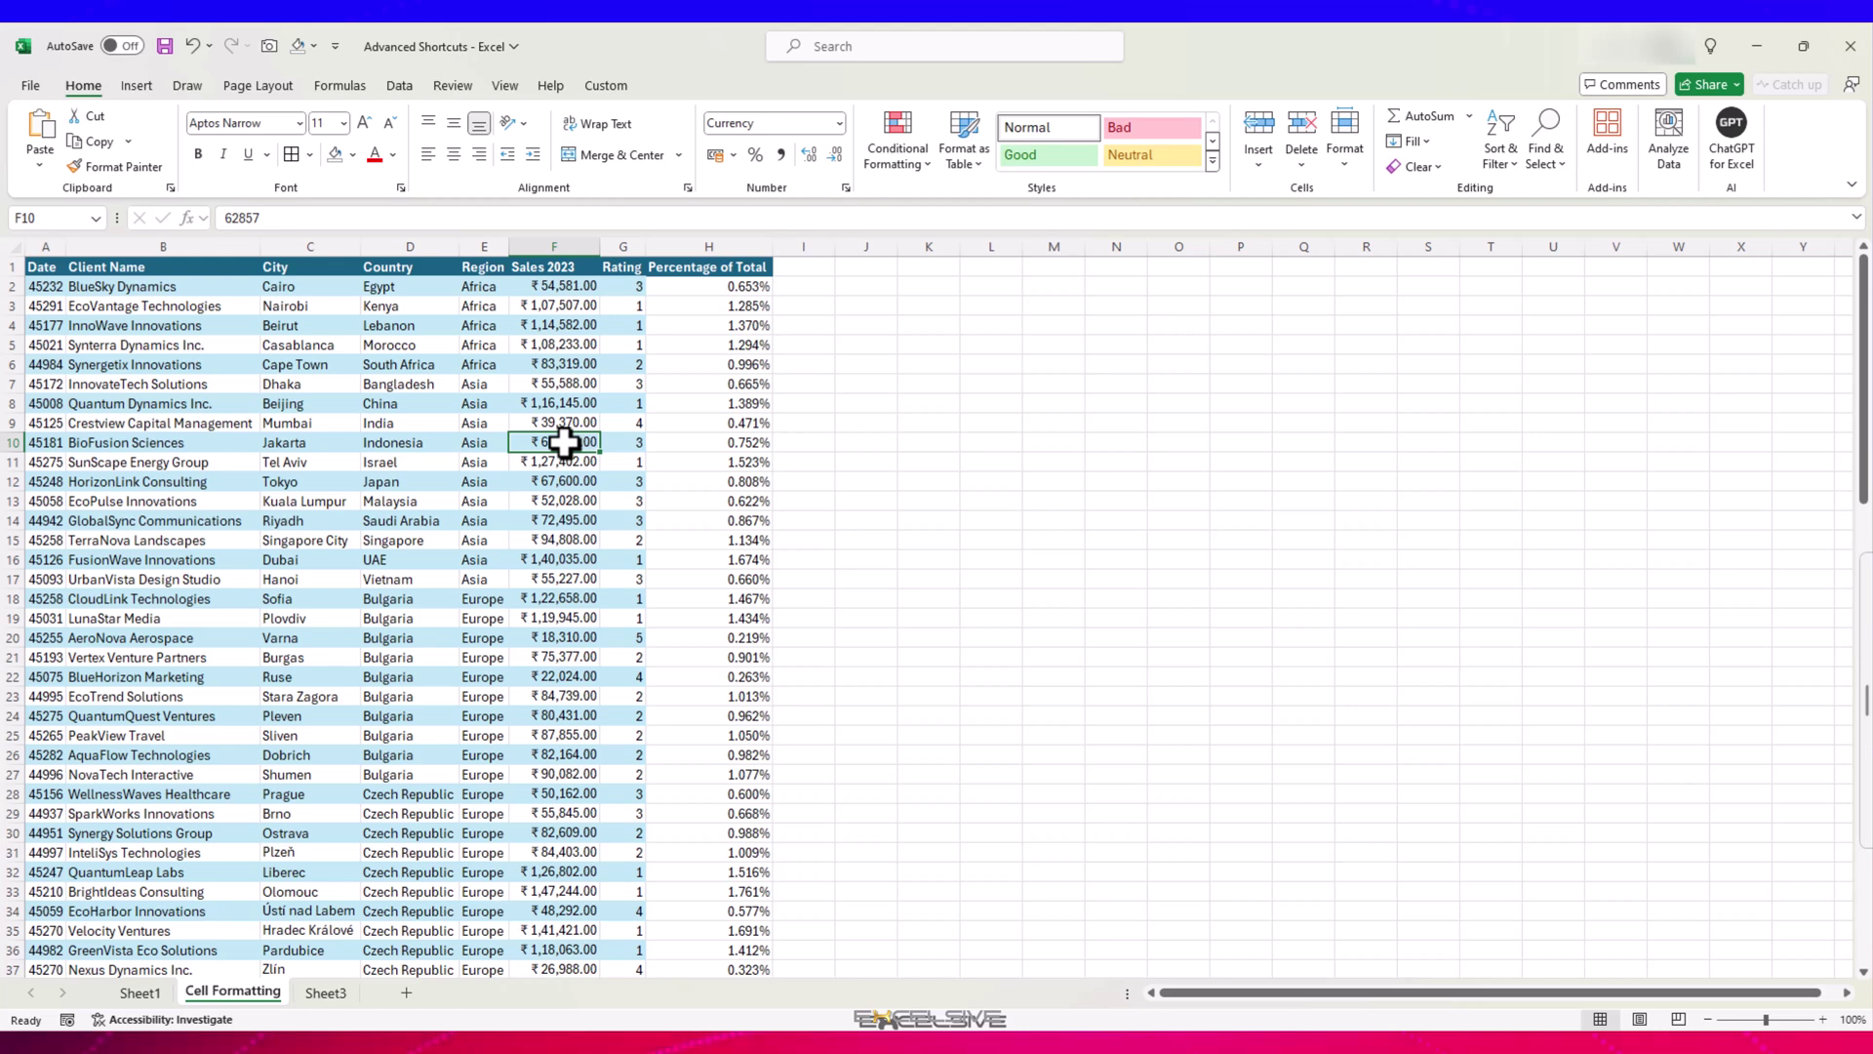
pyautogui.scroll(-3, 566, 443)
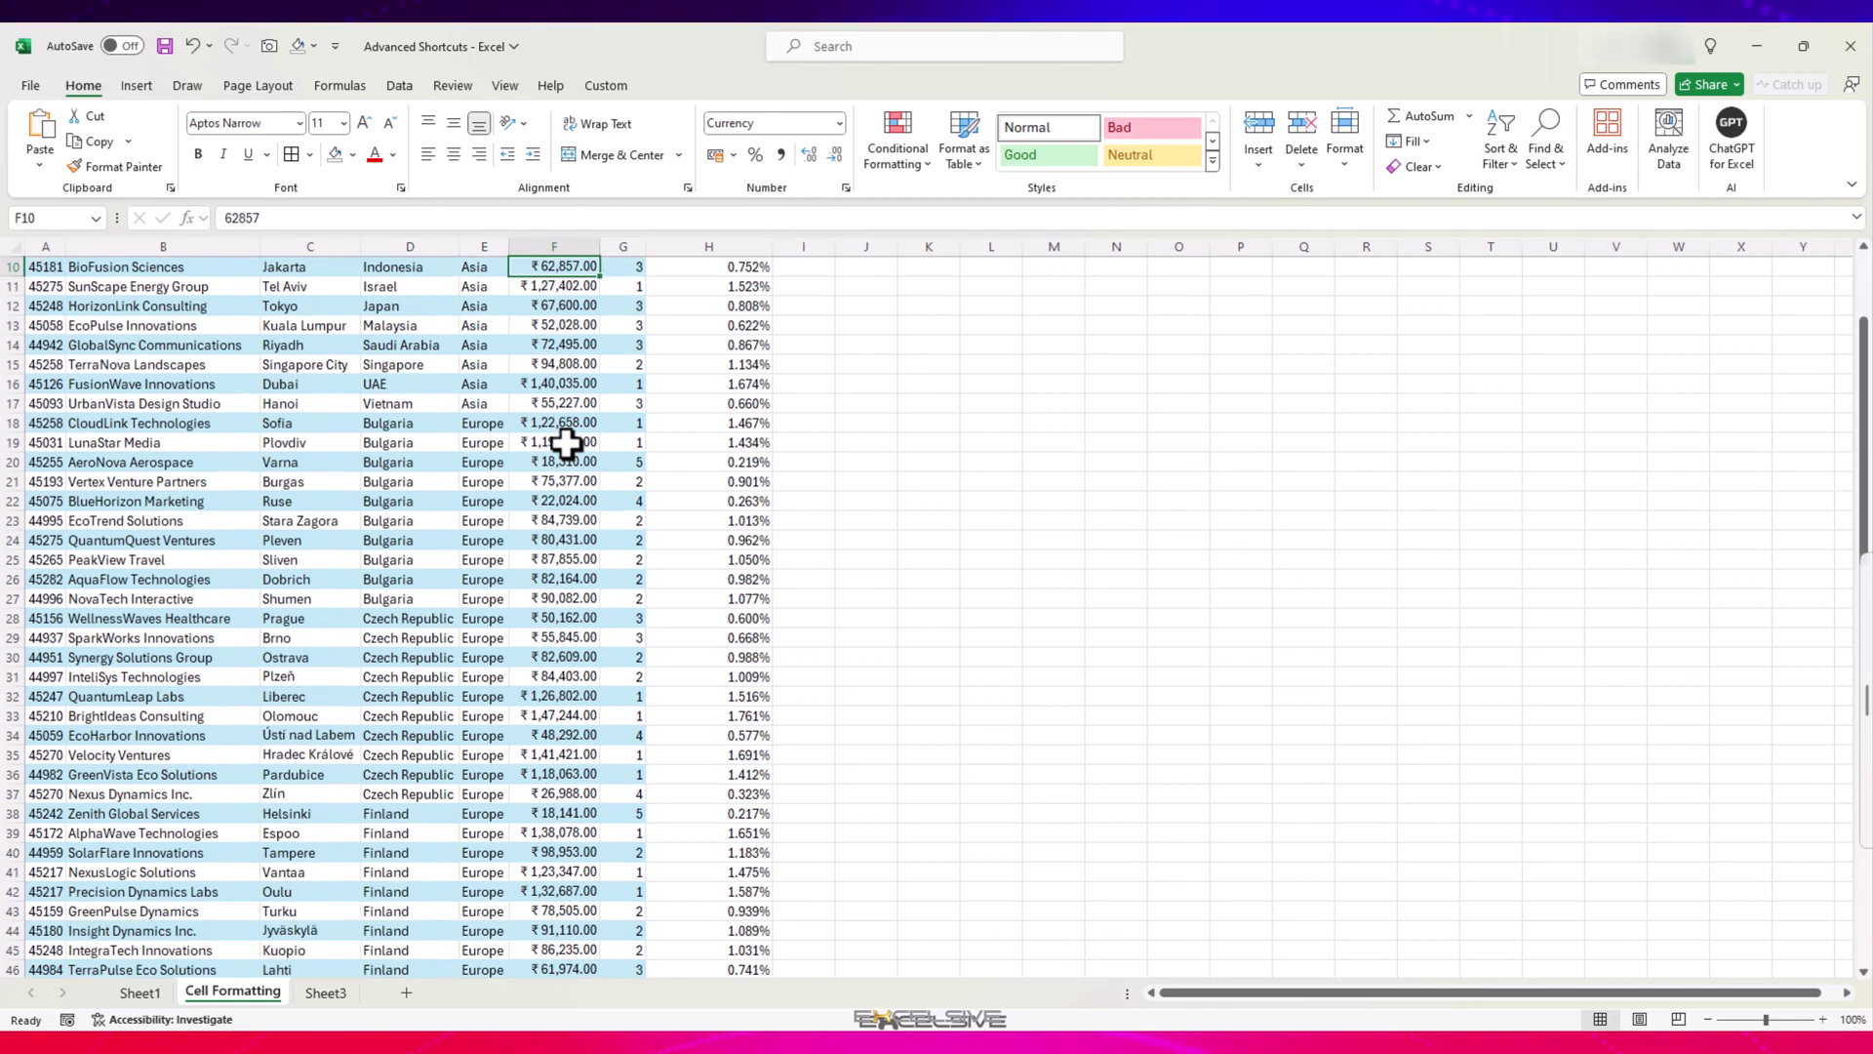
pyautogui.scroll(3, 565, 443)
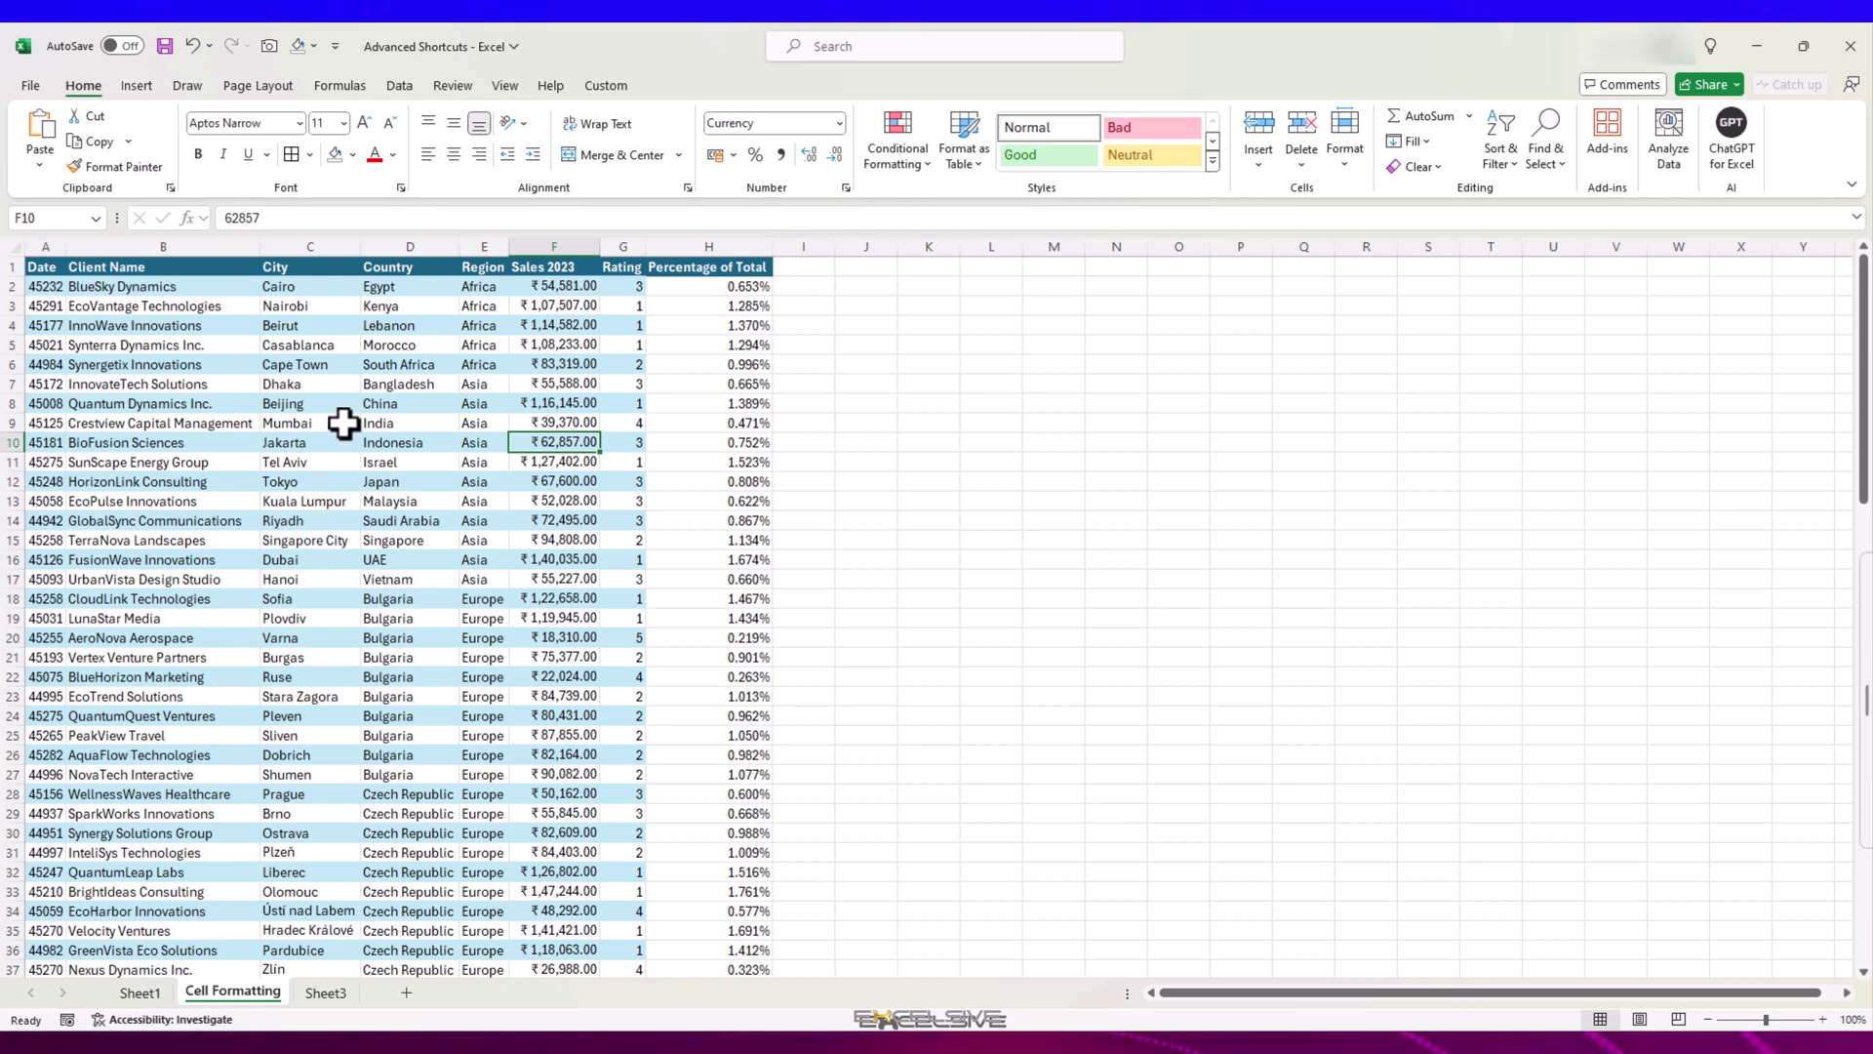
pyautogui.click(571, 323)
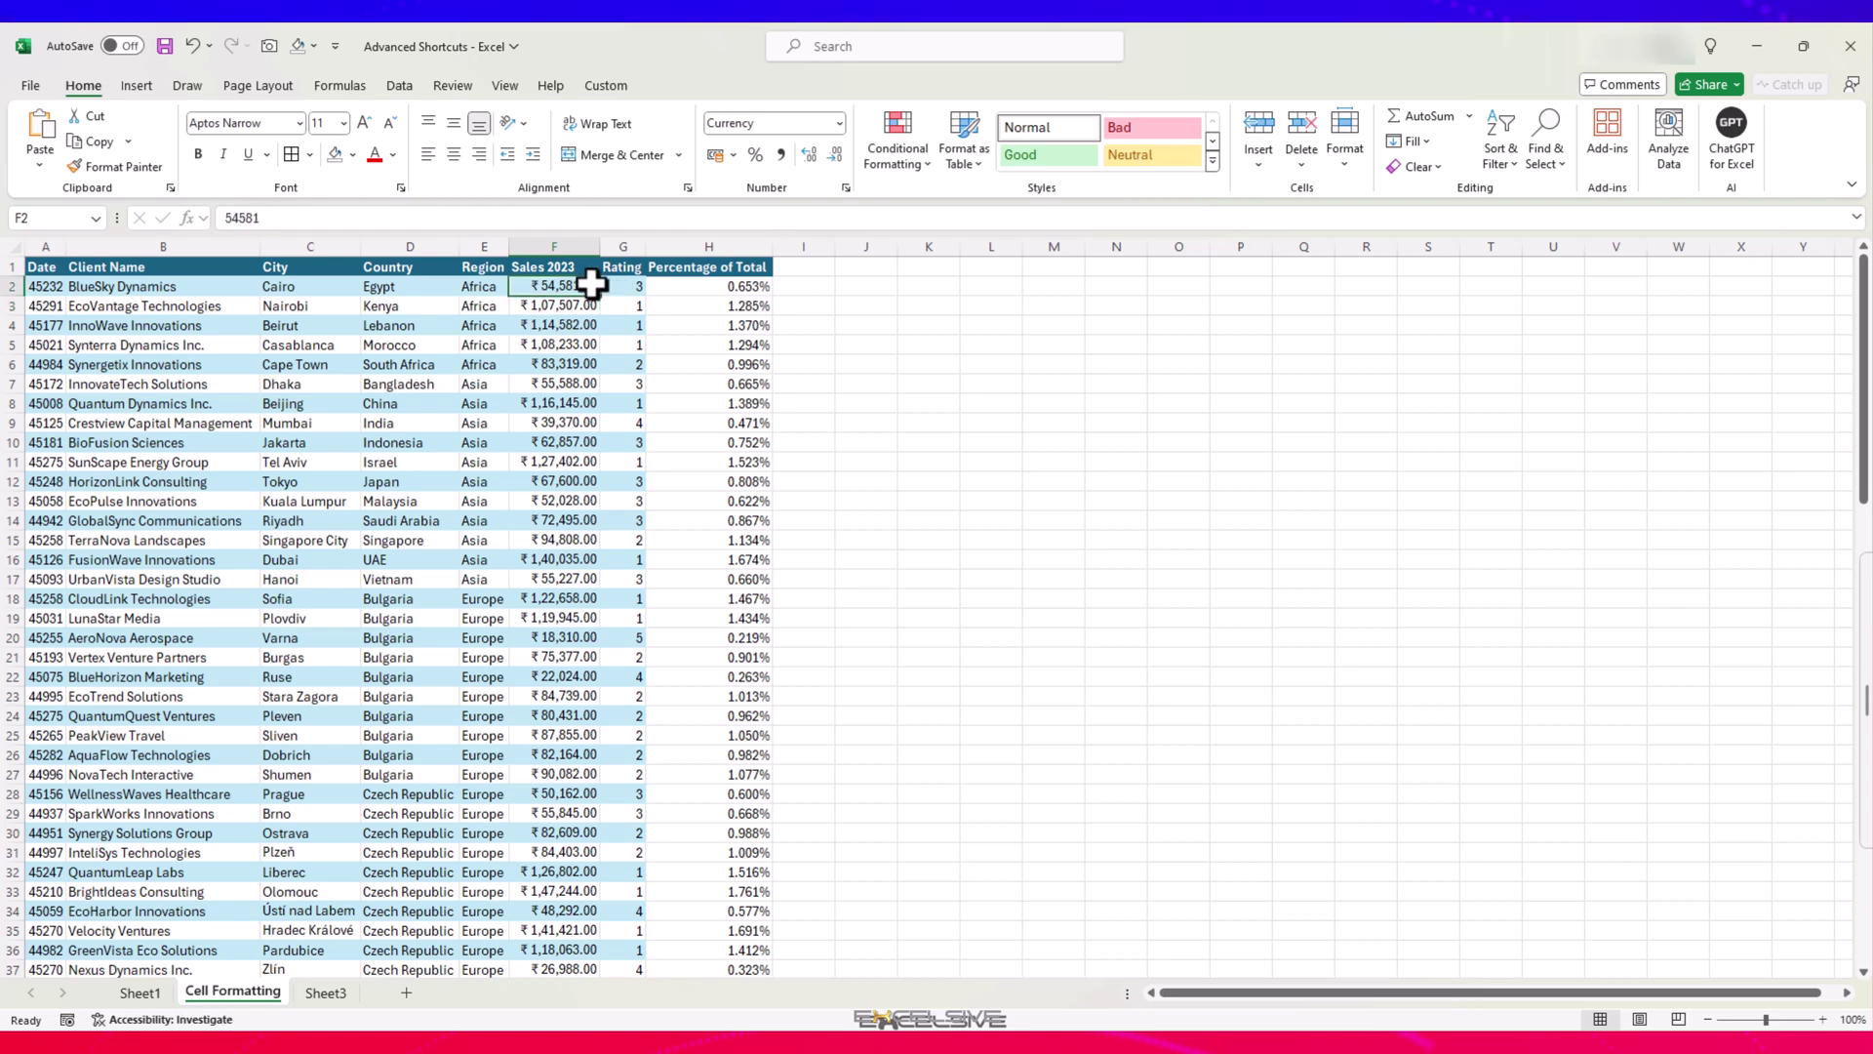
pyautogui.write('150000')
pyautogui.press('Return')
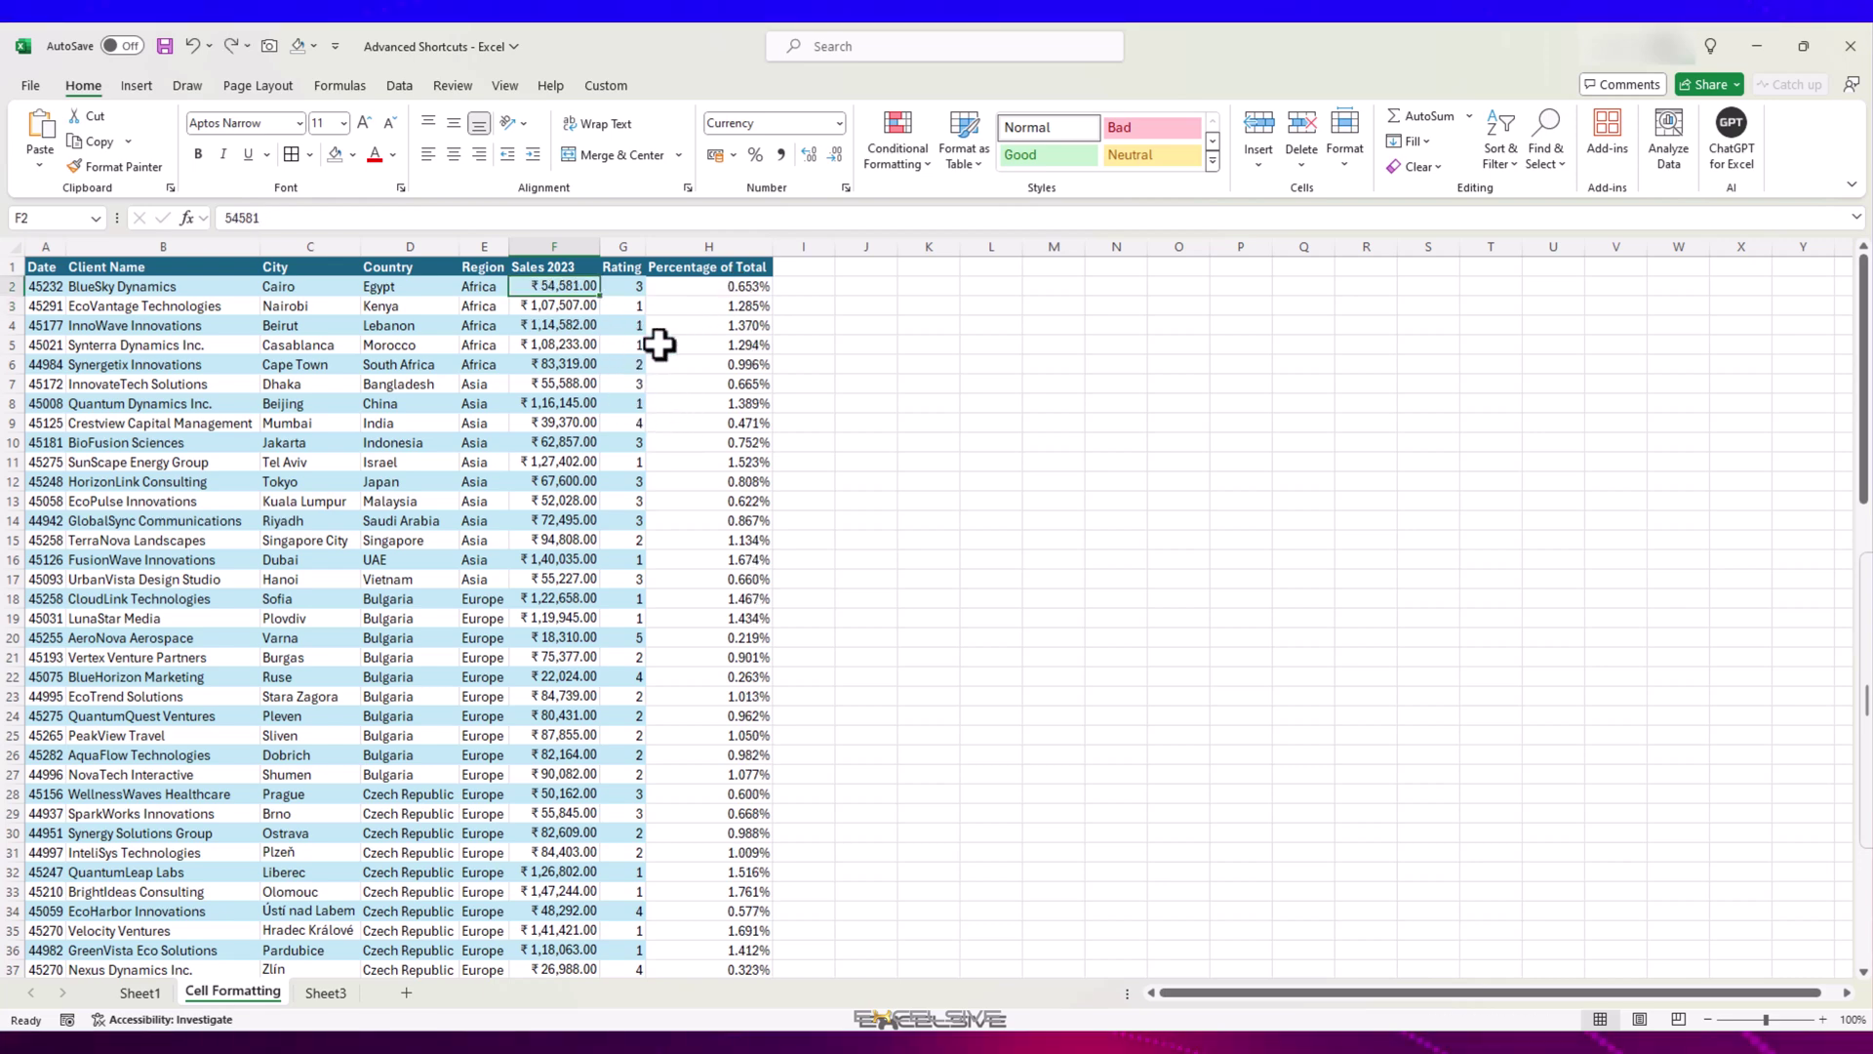
pyautogui.click(636, 444)
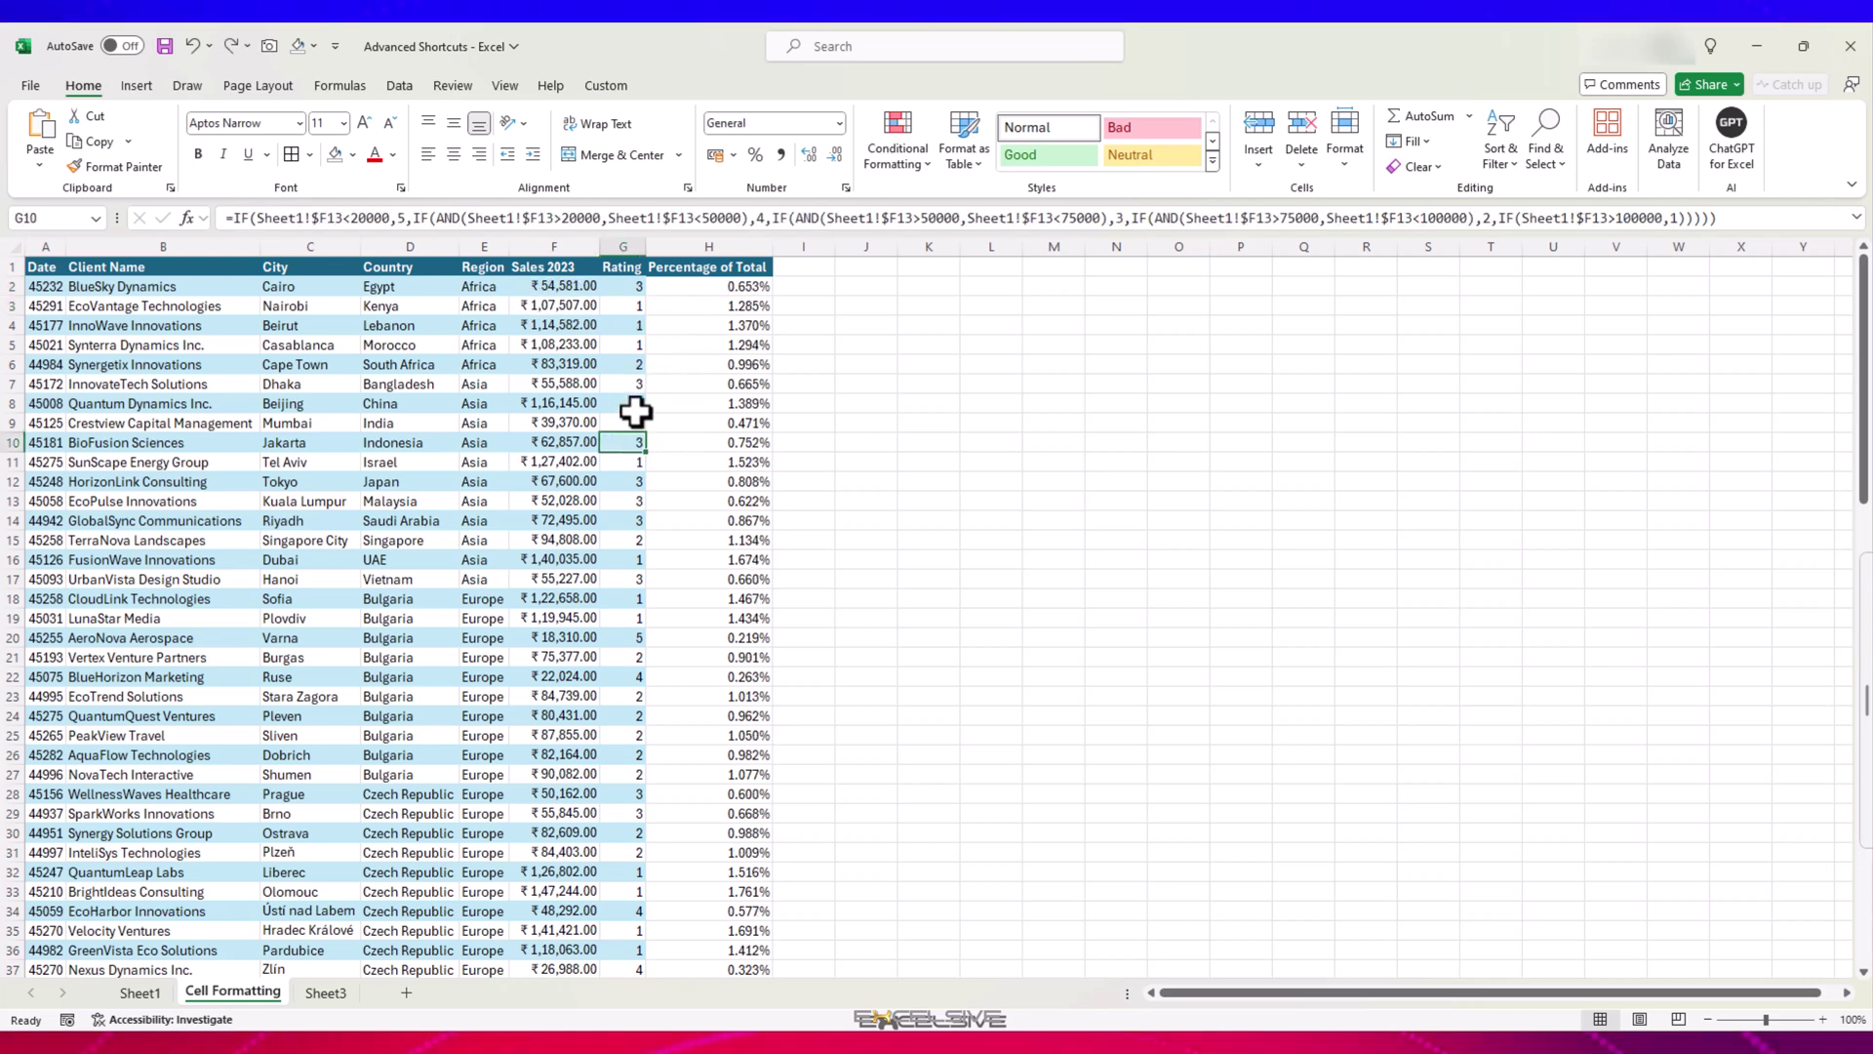
pyautogui.click(639, 347)
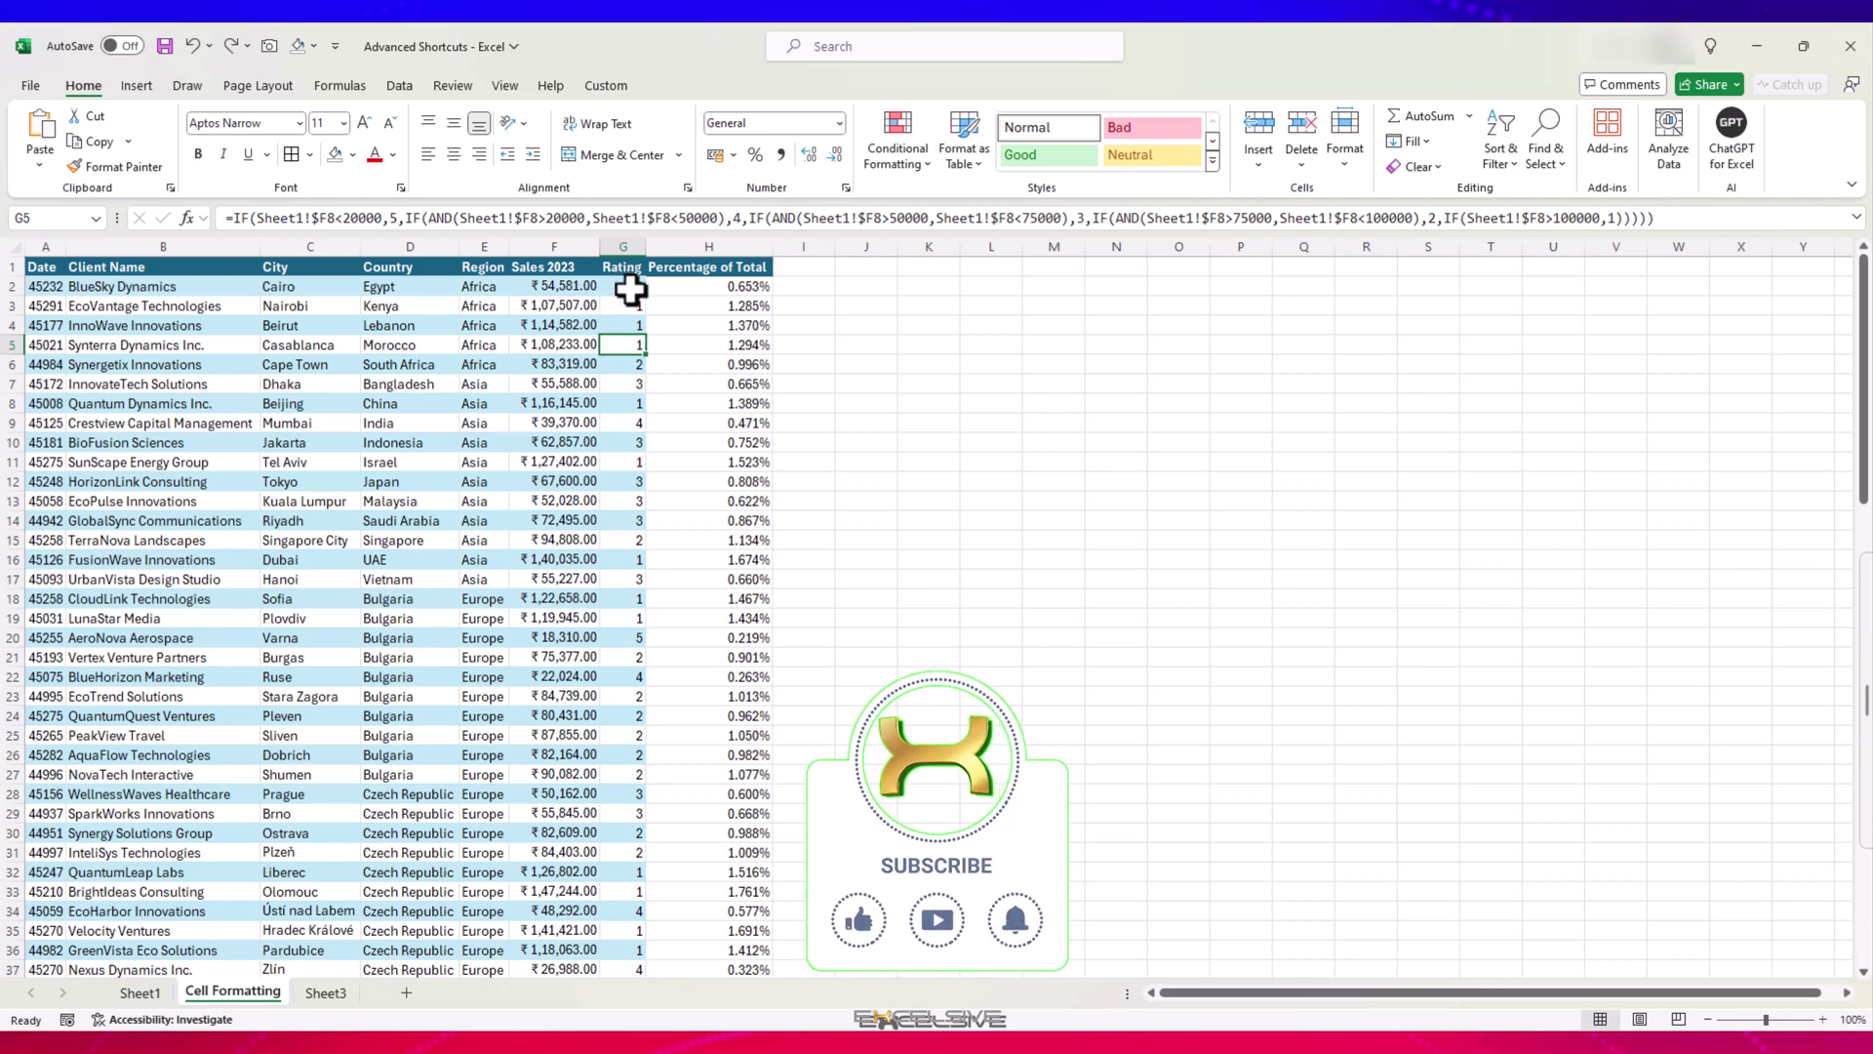
pyautogui.click(712, 285)
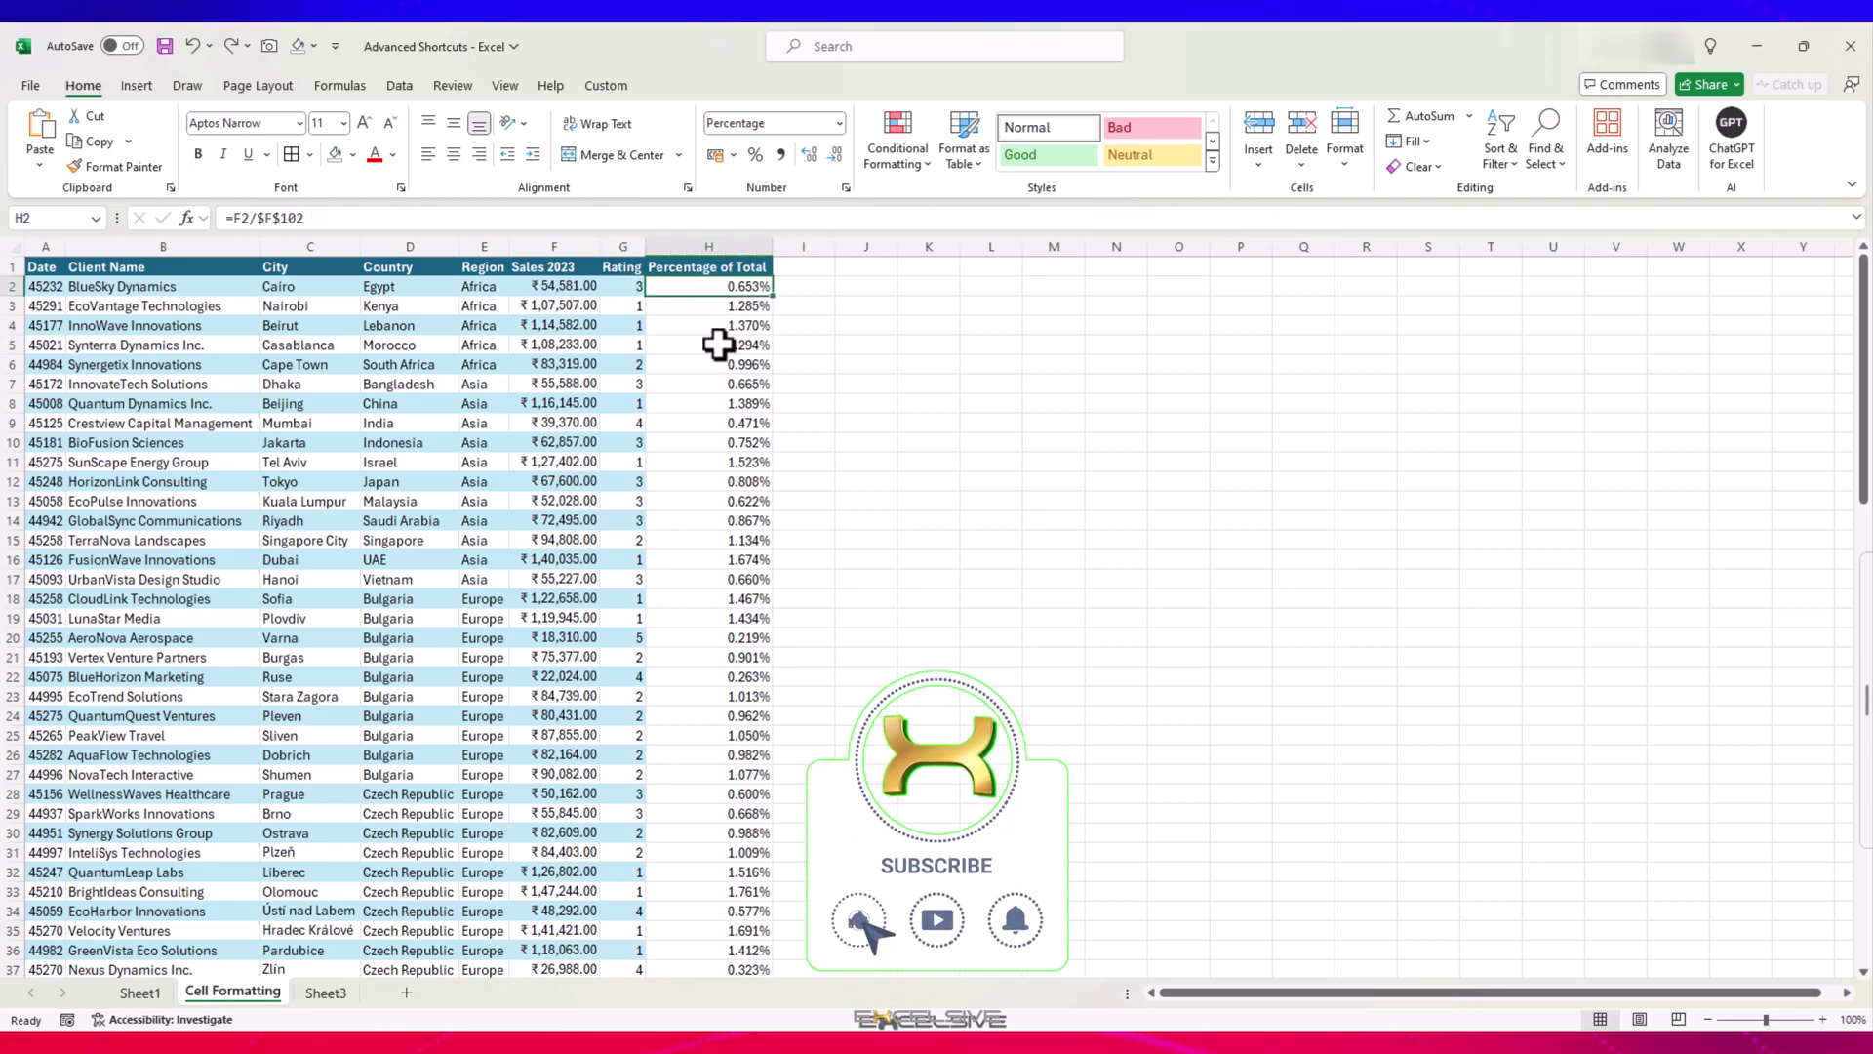
pyautogui.click(564, 290)
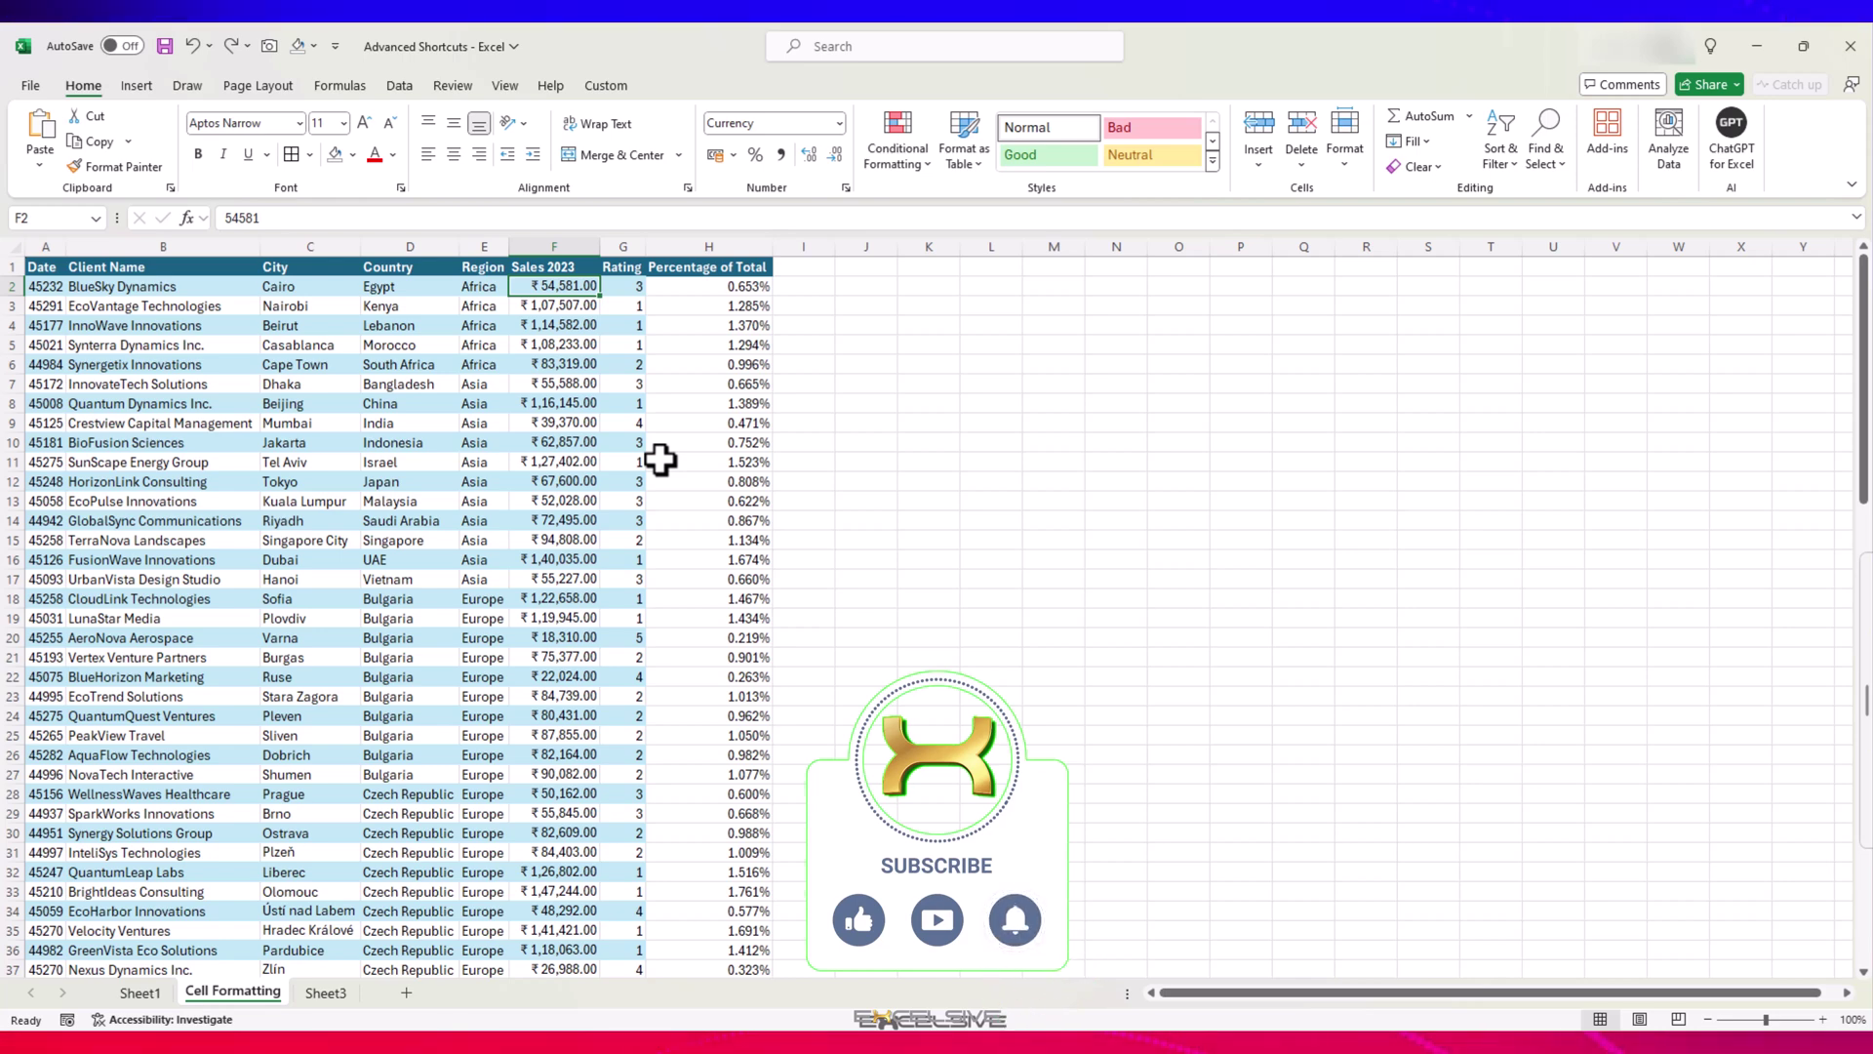
# With F8 selected, set the Formulas Calculation Options to Manual.
pyautogui.click(557, 402)
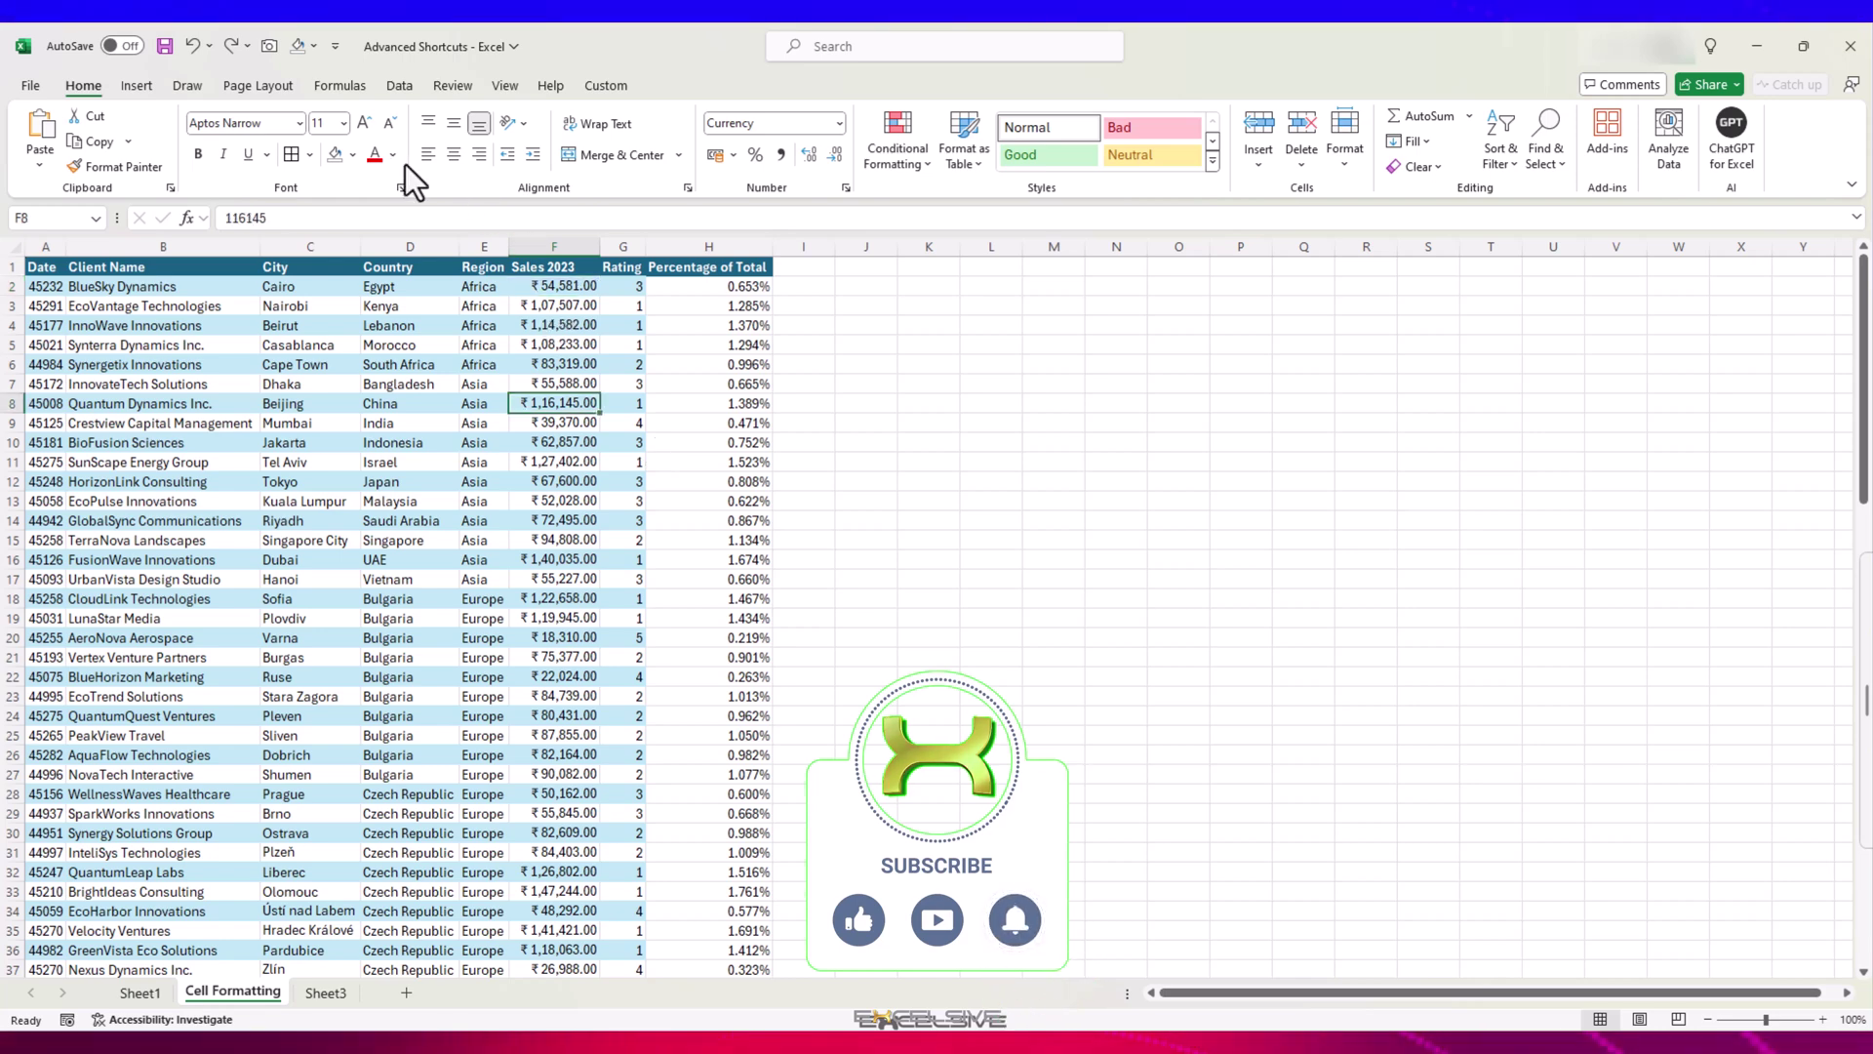
pyautogui.click(339, 86)
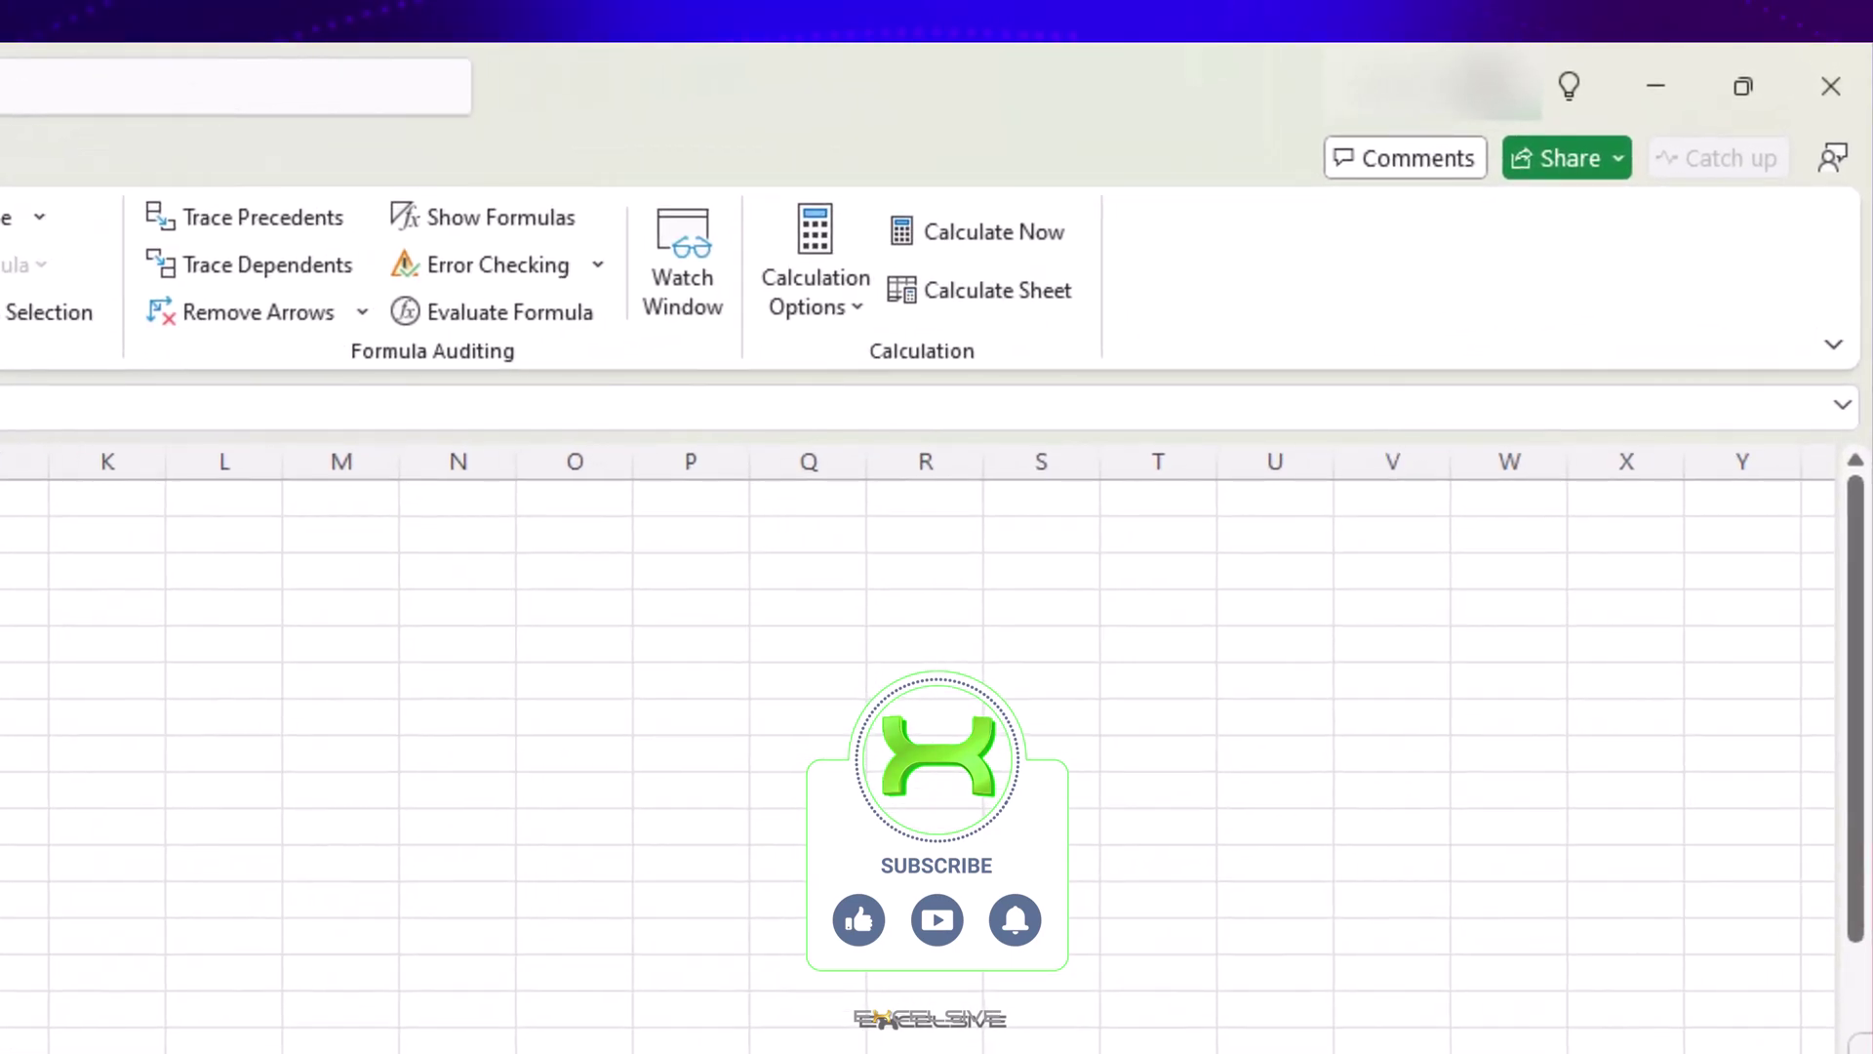
pyautogui.click(835, 284)
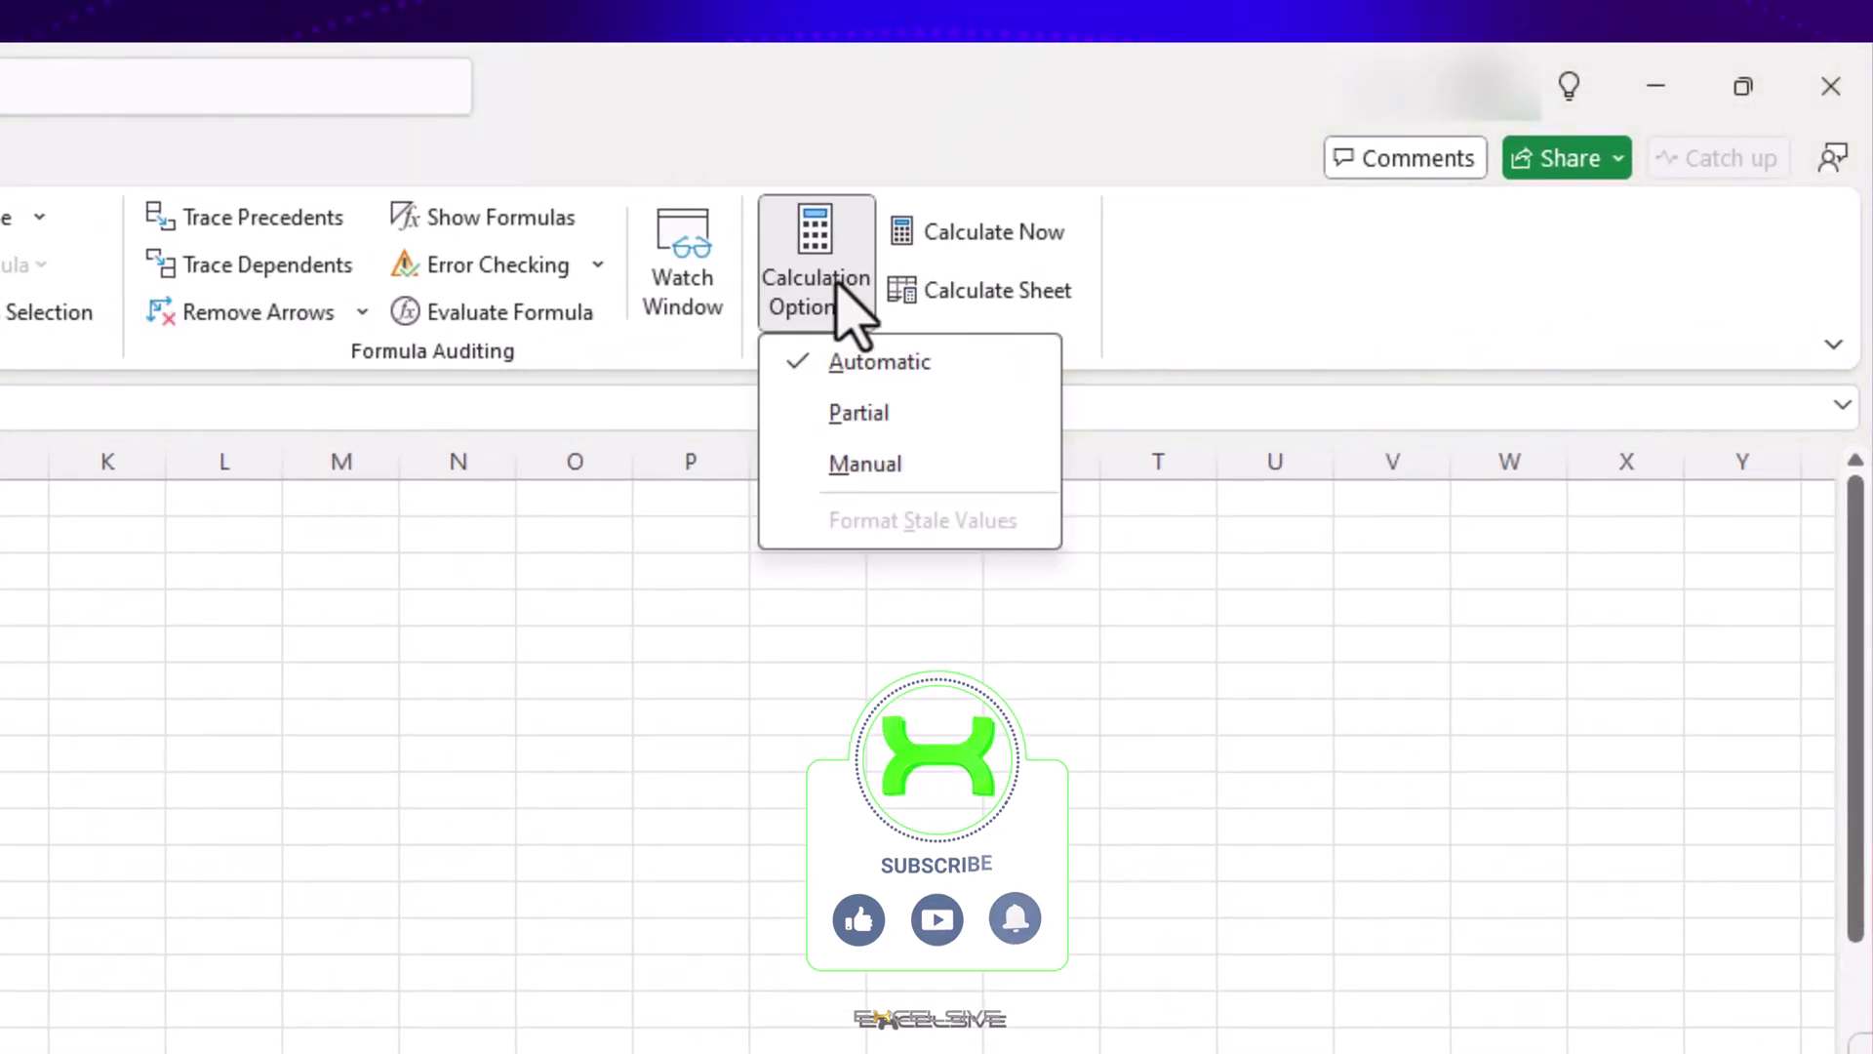
pyautogui.click(946, 468)
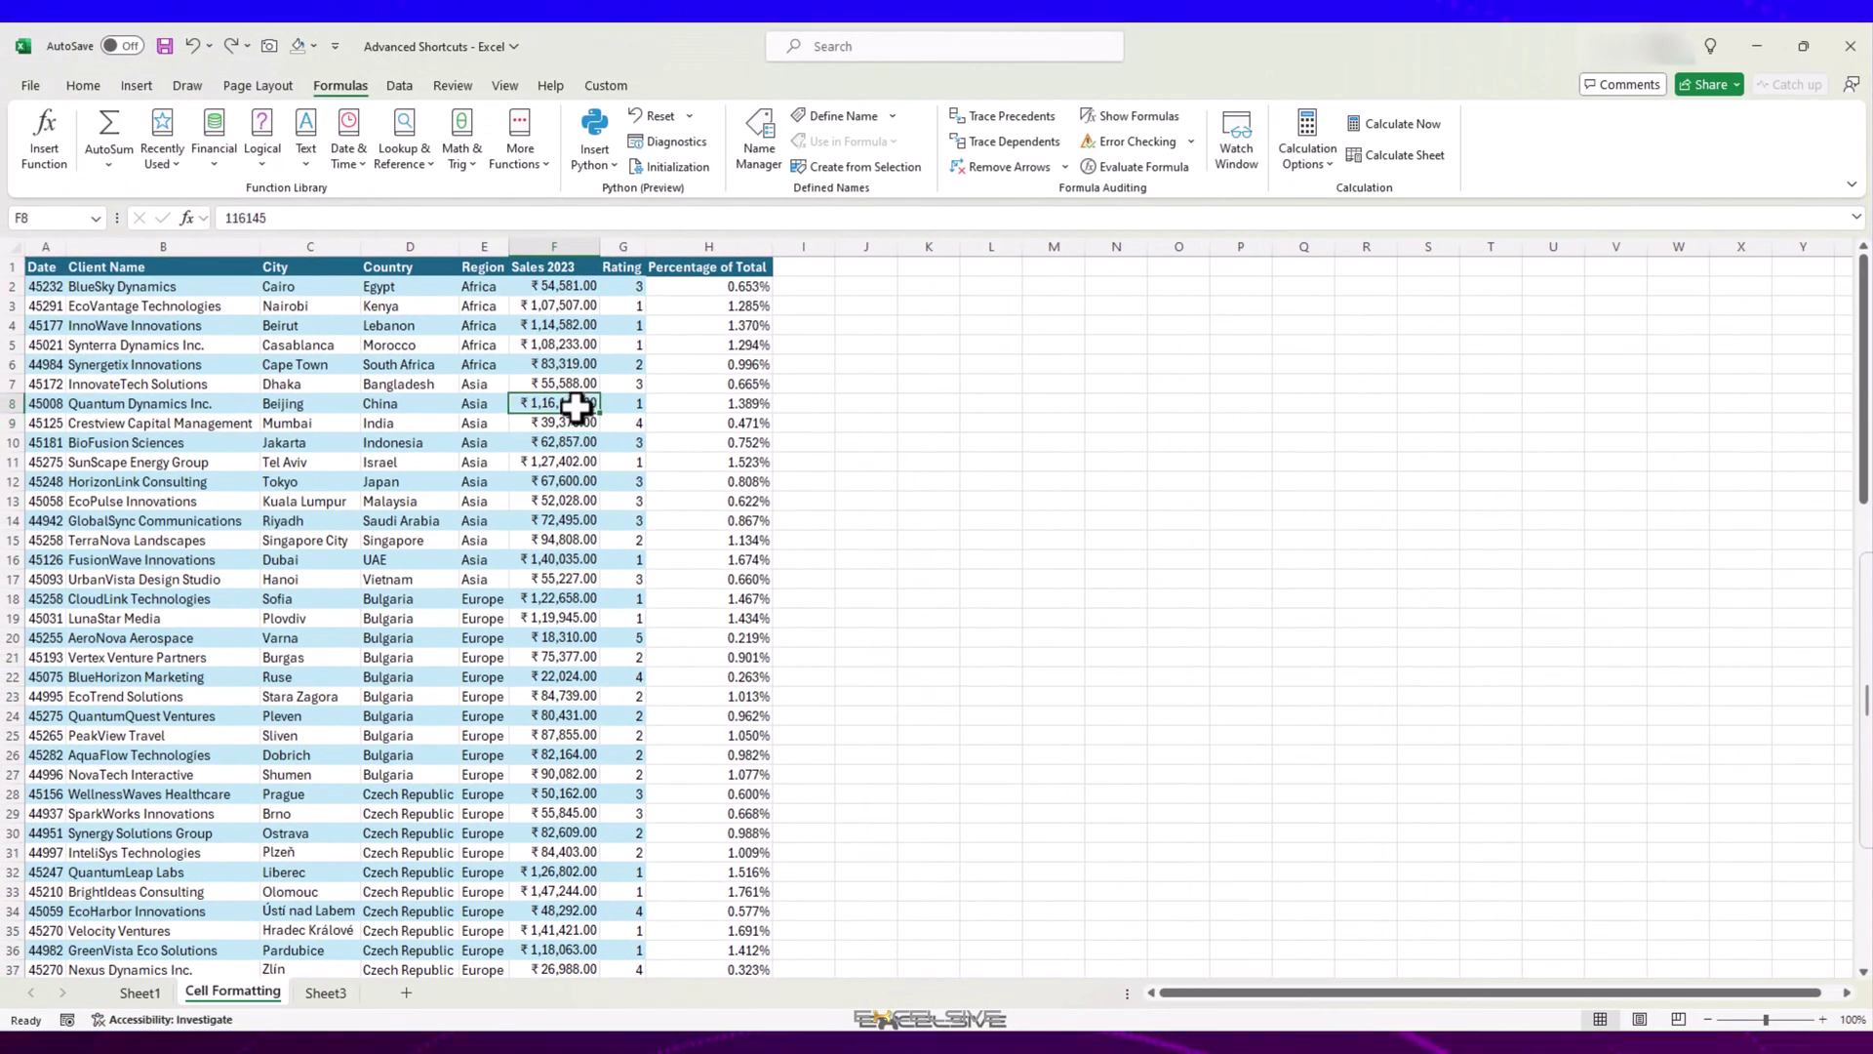
pyautogui.write('₹789')
# Commit ₹789 in F8, recalculate with Shift+F9, then recalculate after restoring ₹1,16,145.
pyautogui.press('Return')
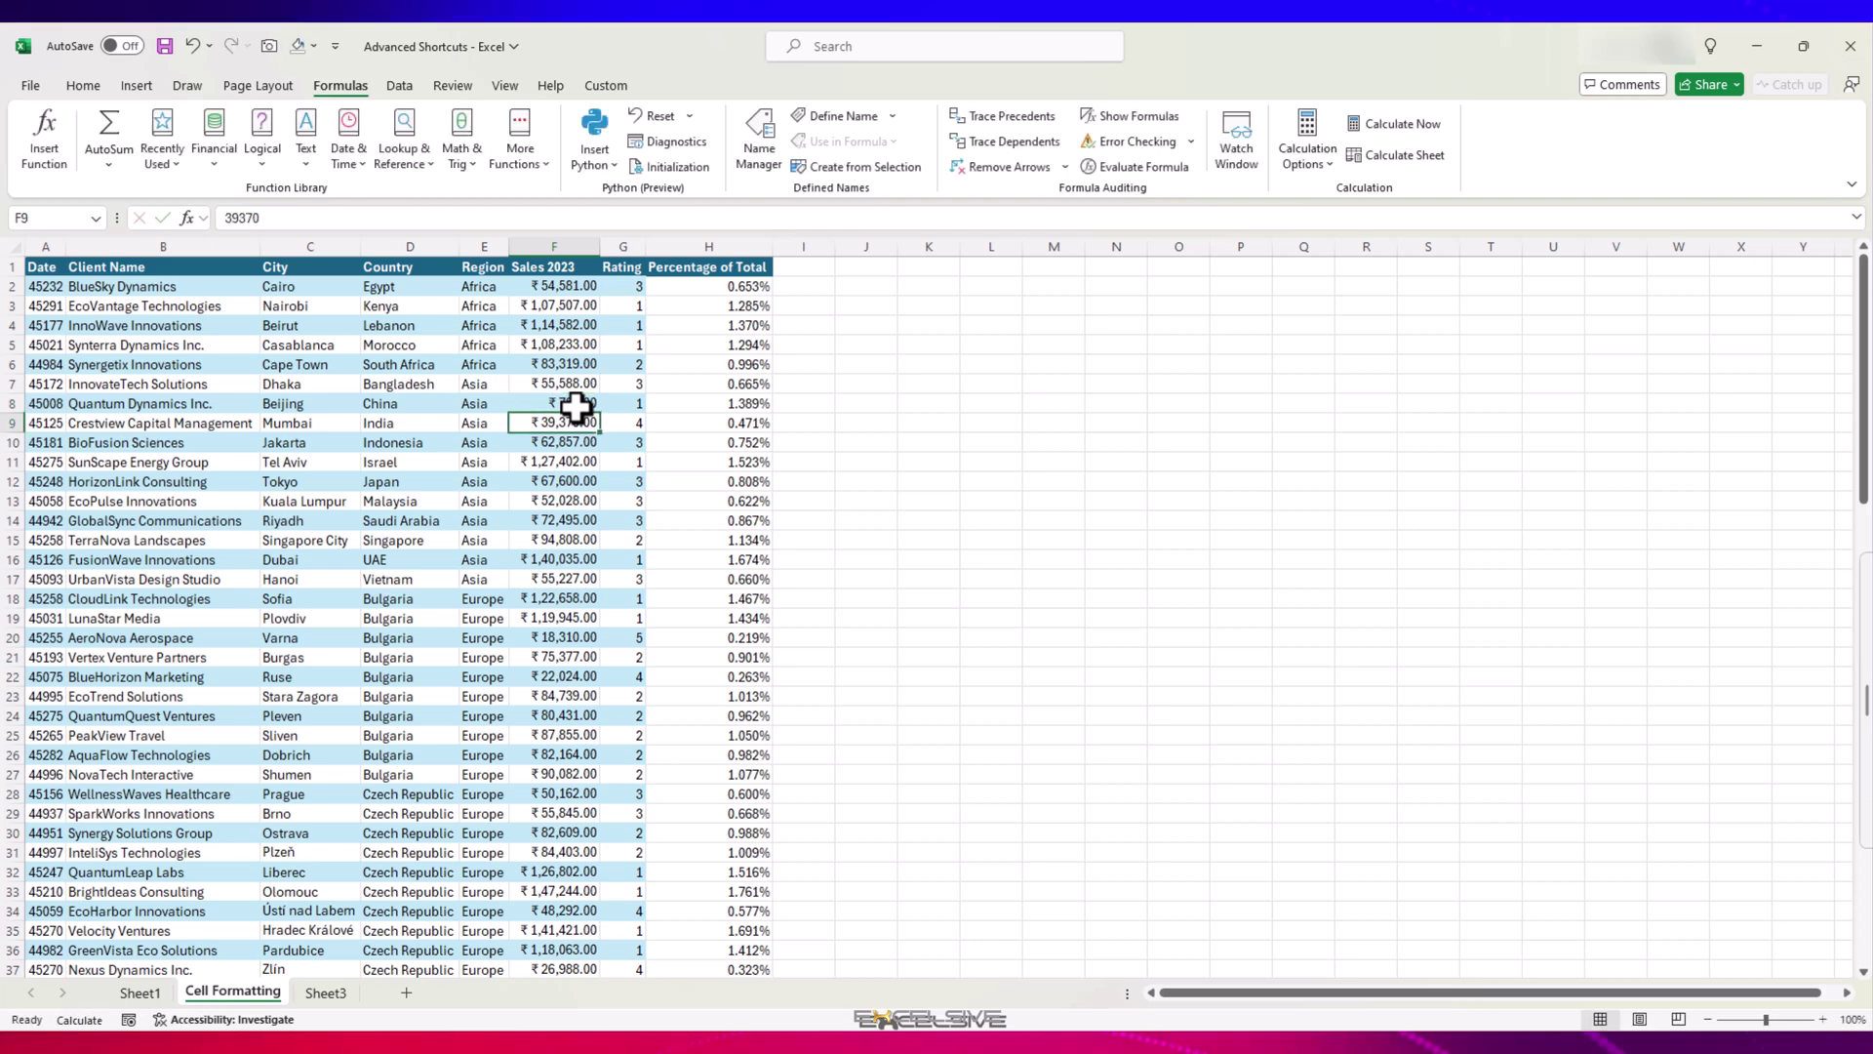
pyautogui.click(481, 597)
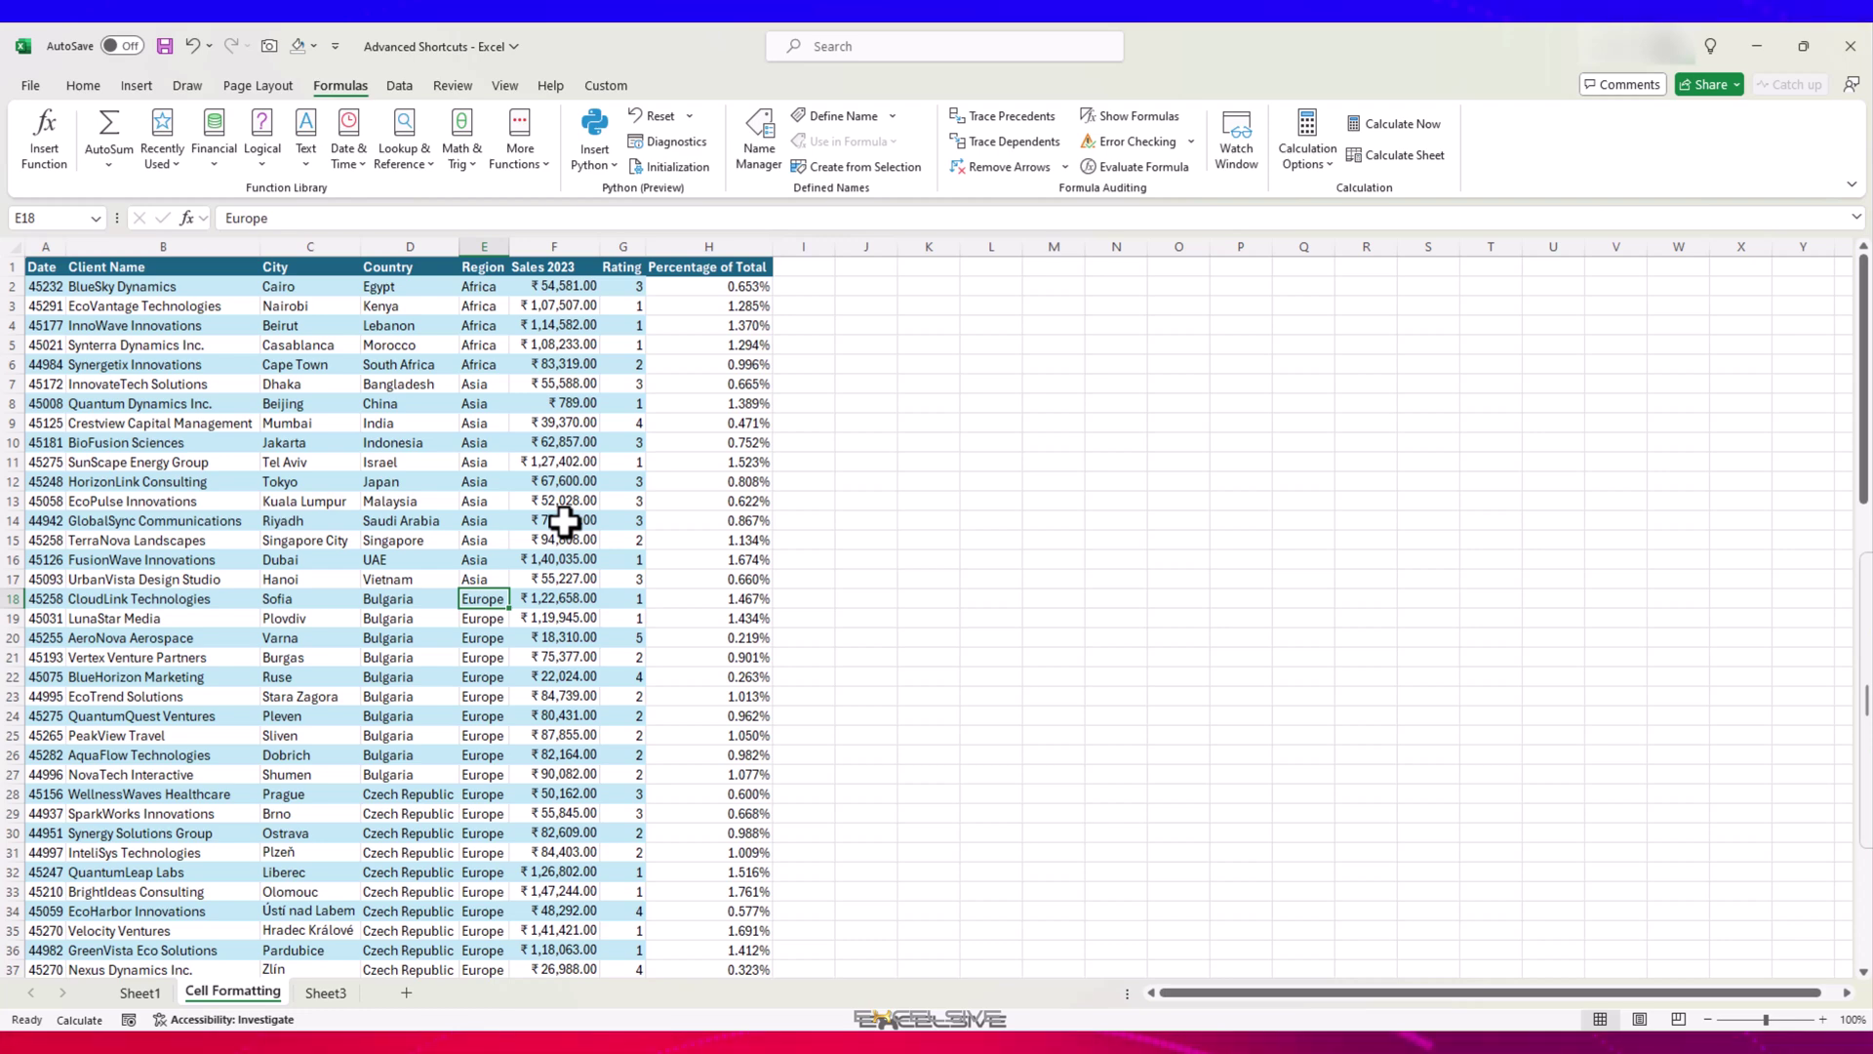
pyautogui.hotkey('shift', 'F9')
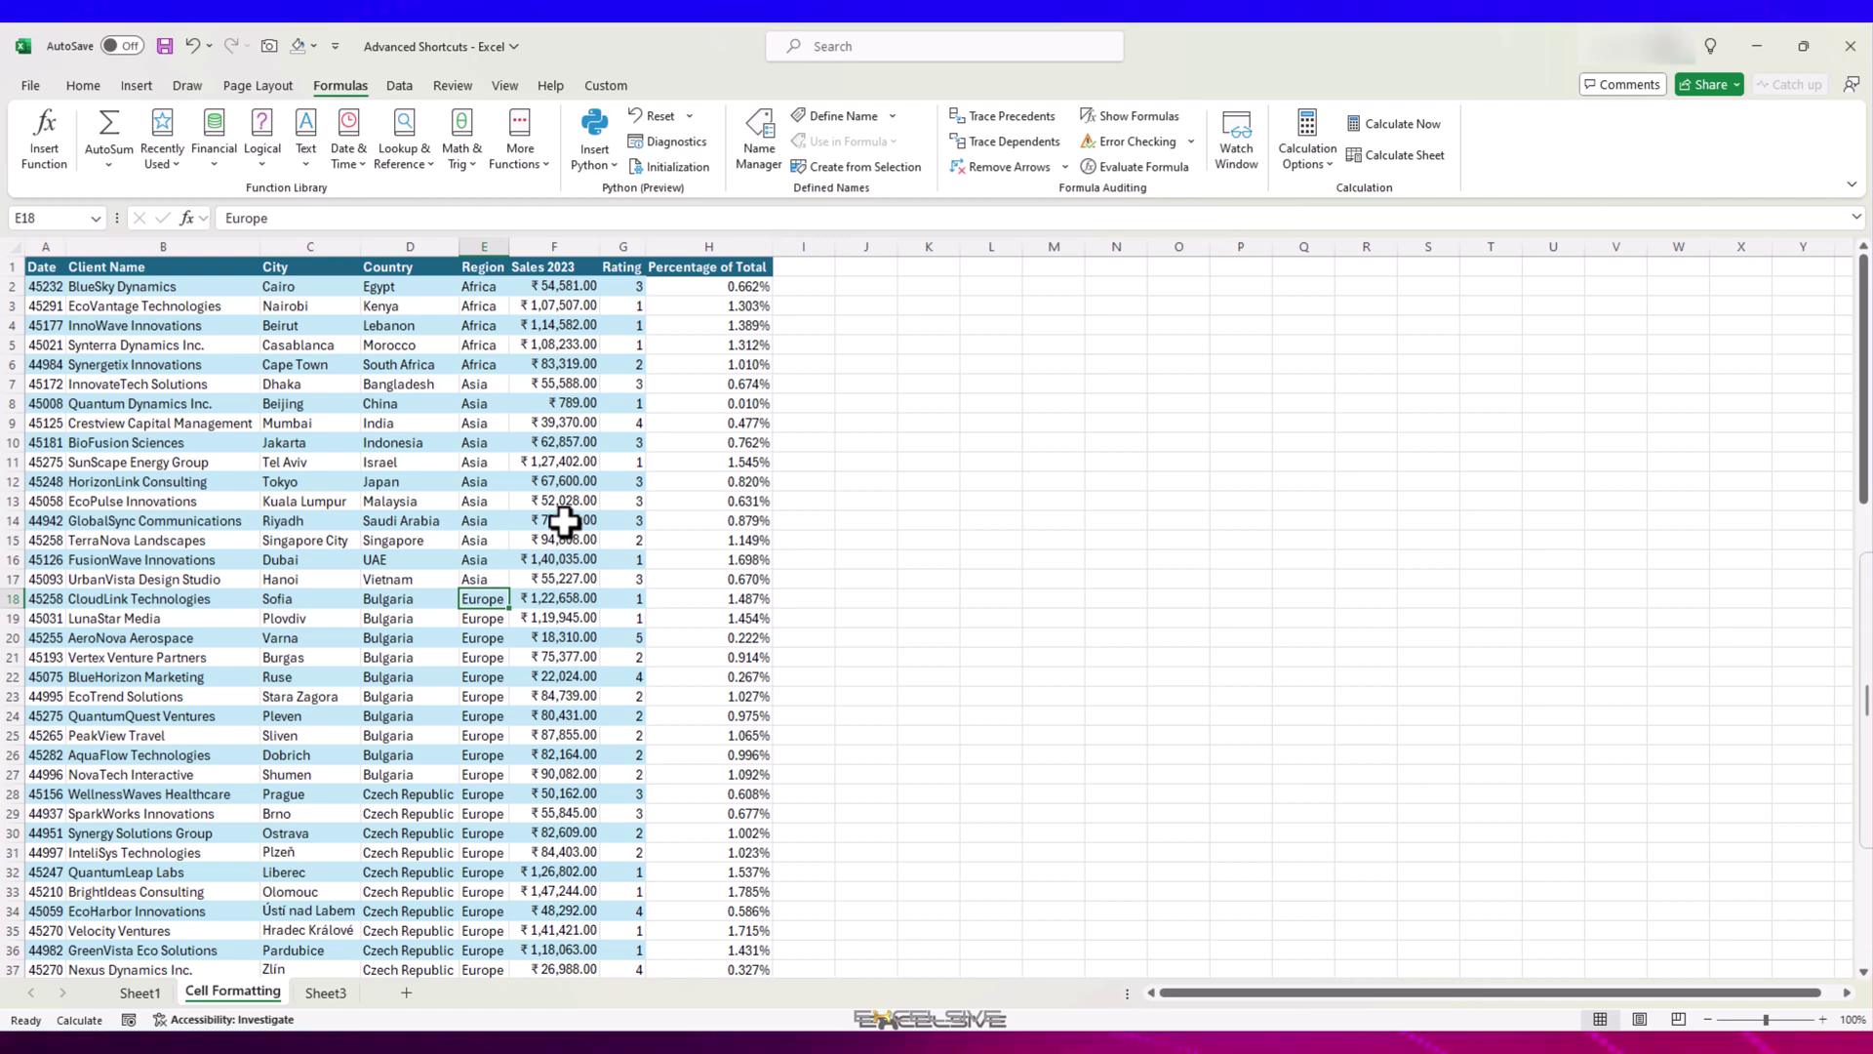
pyautogui.press('F9')
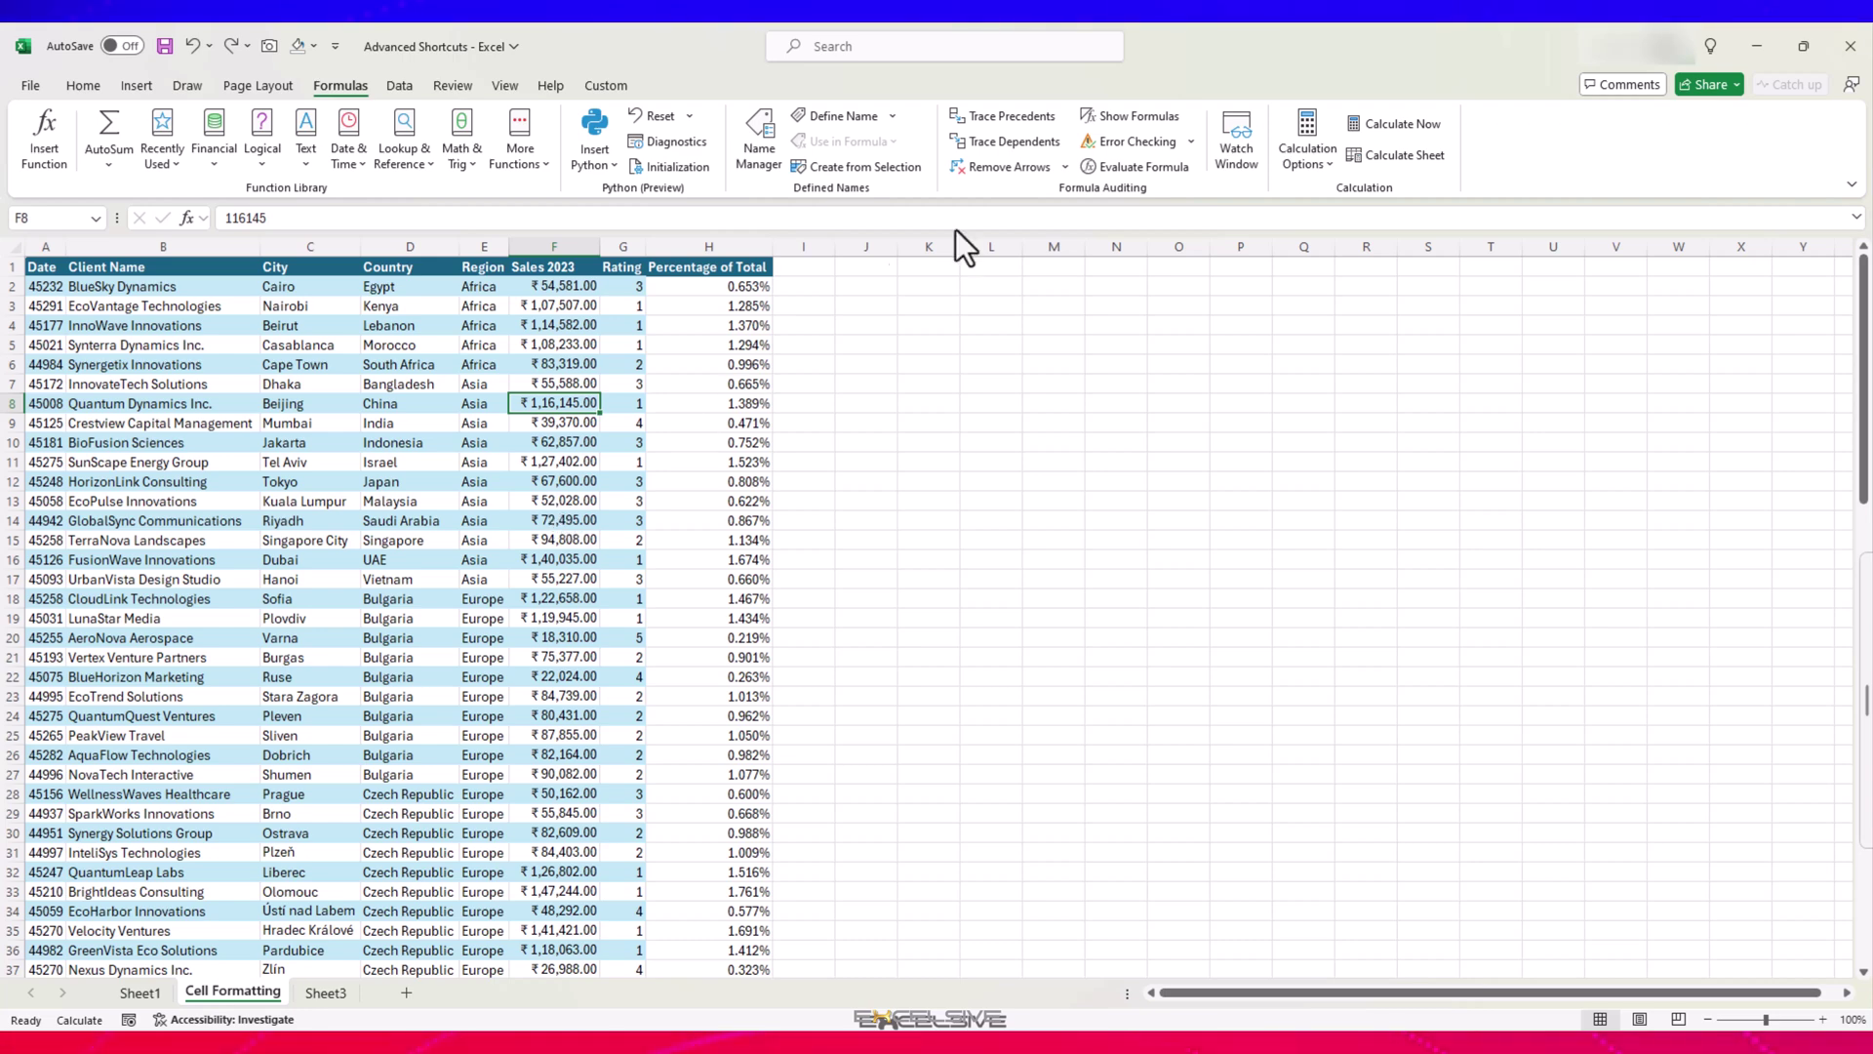
pyautogui.click(1299, 128)
pyautogui.click(1353, 188)
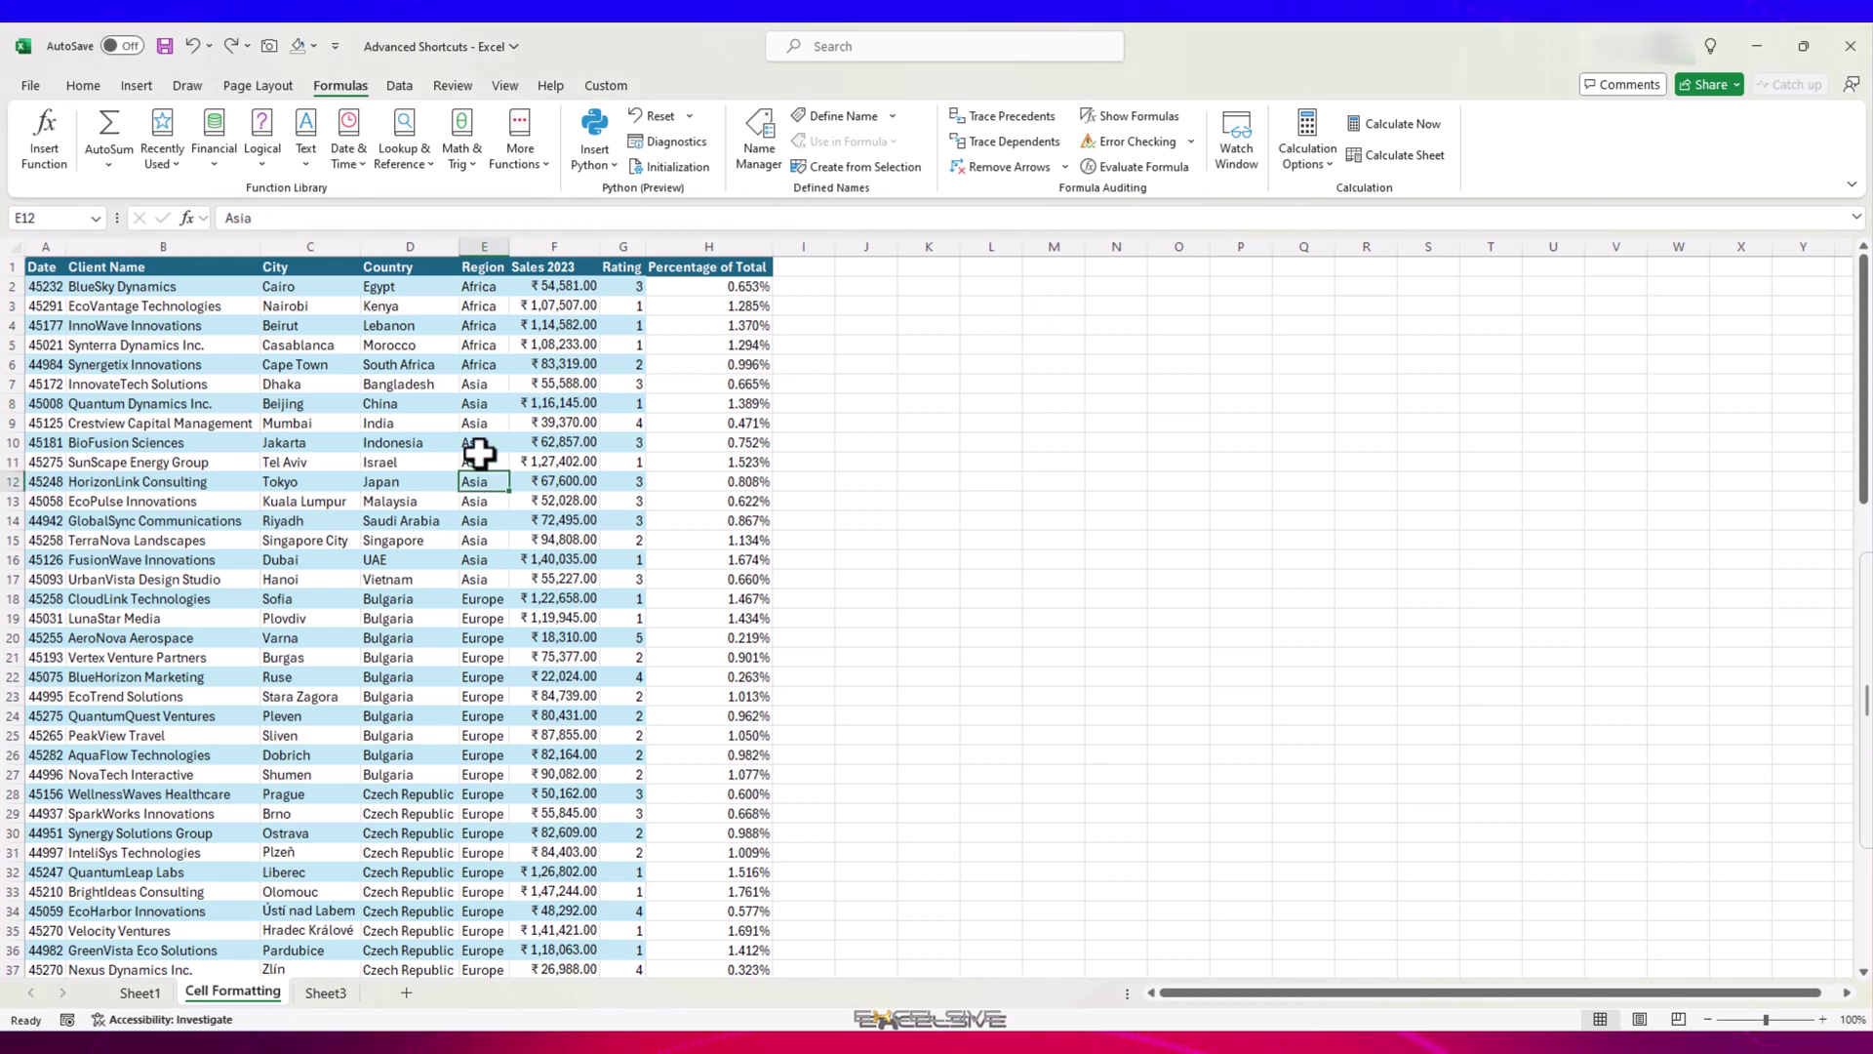
pyautogui.click(627, 288)
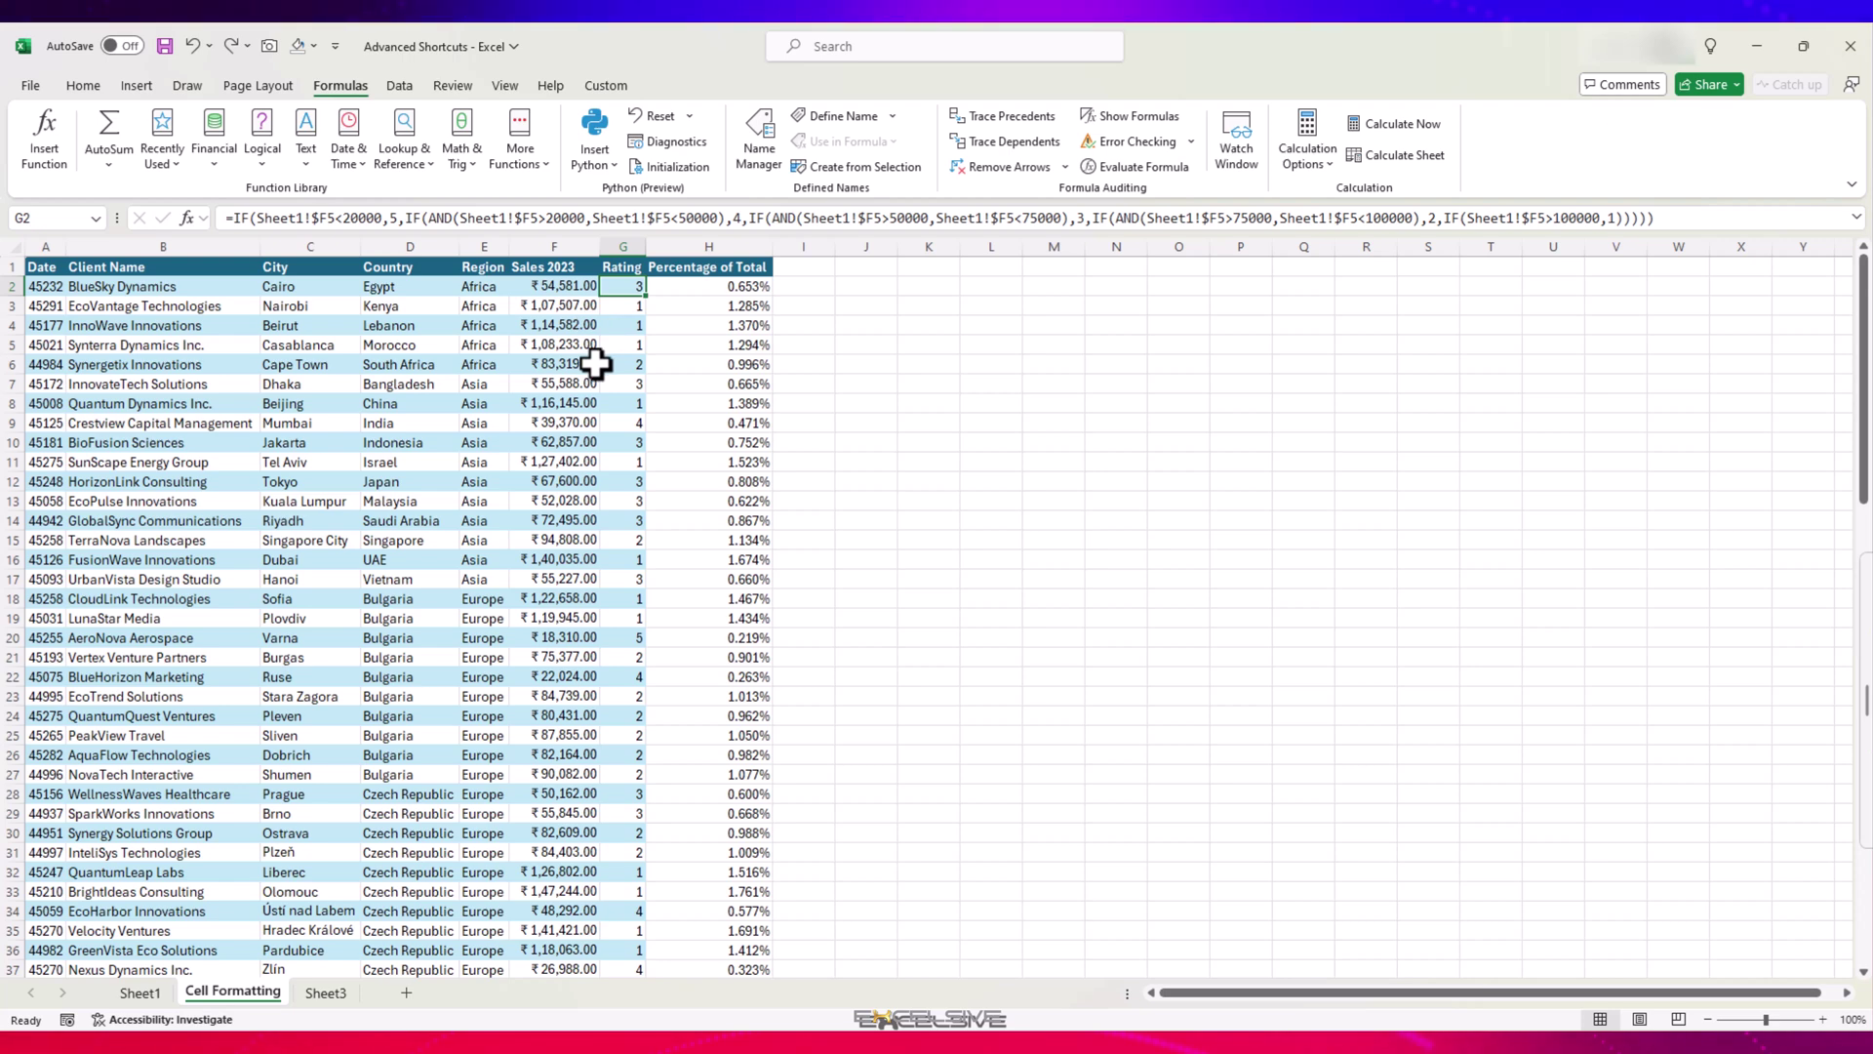
pyautogui.hotkey('ctrl', 'shift', 'u')
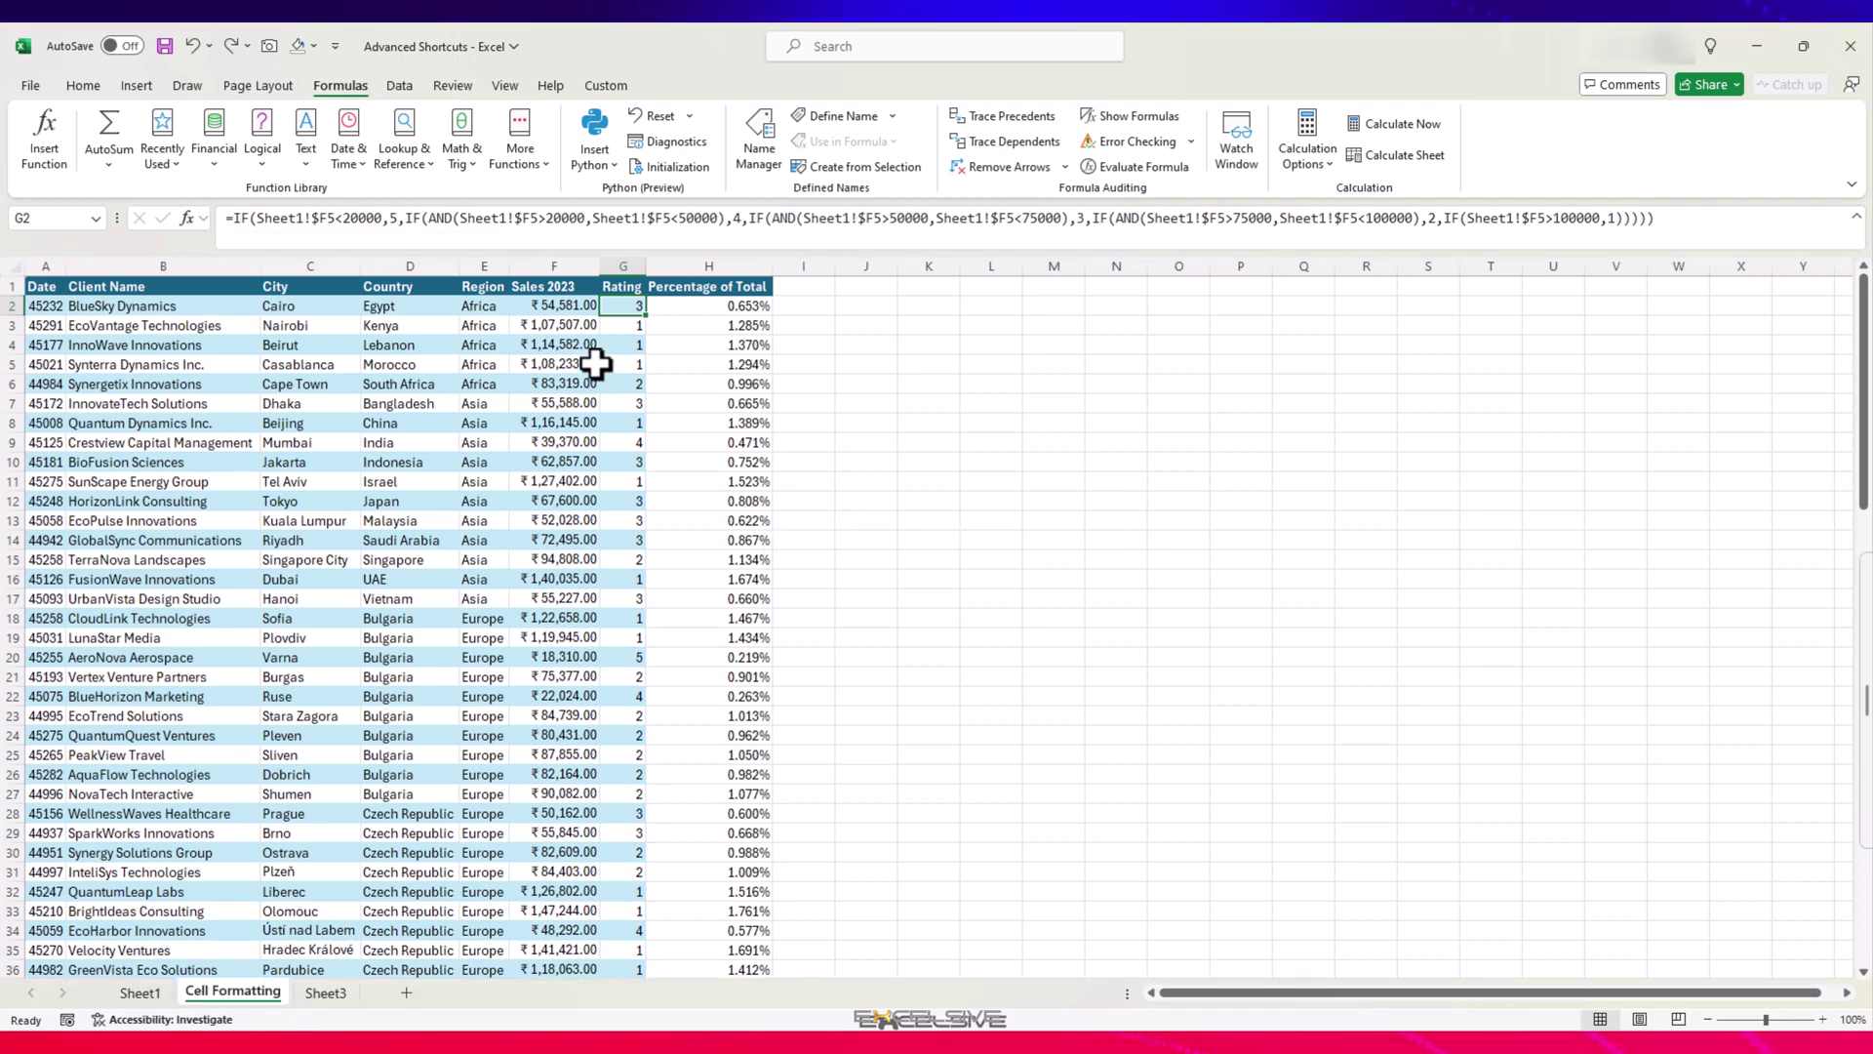
pyautogui.hotkey('ctrl', 'shift', 'u')
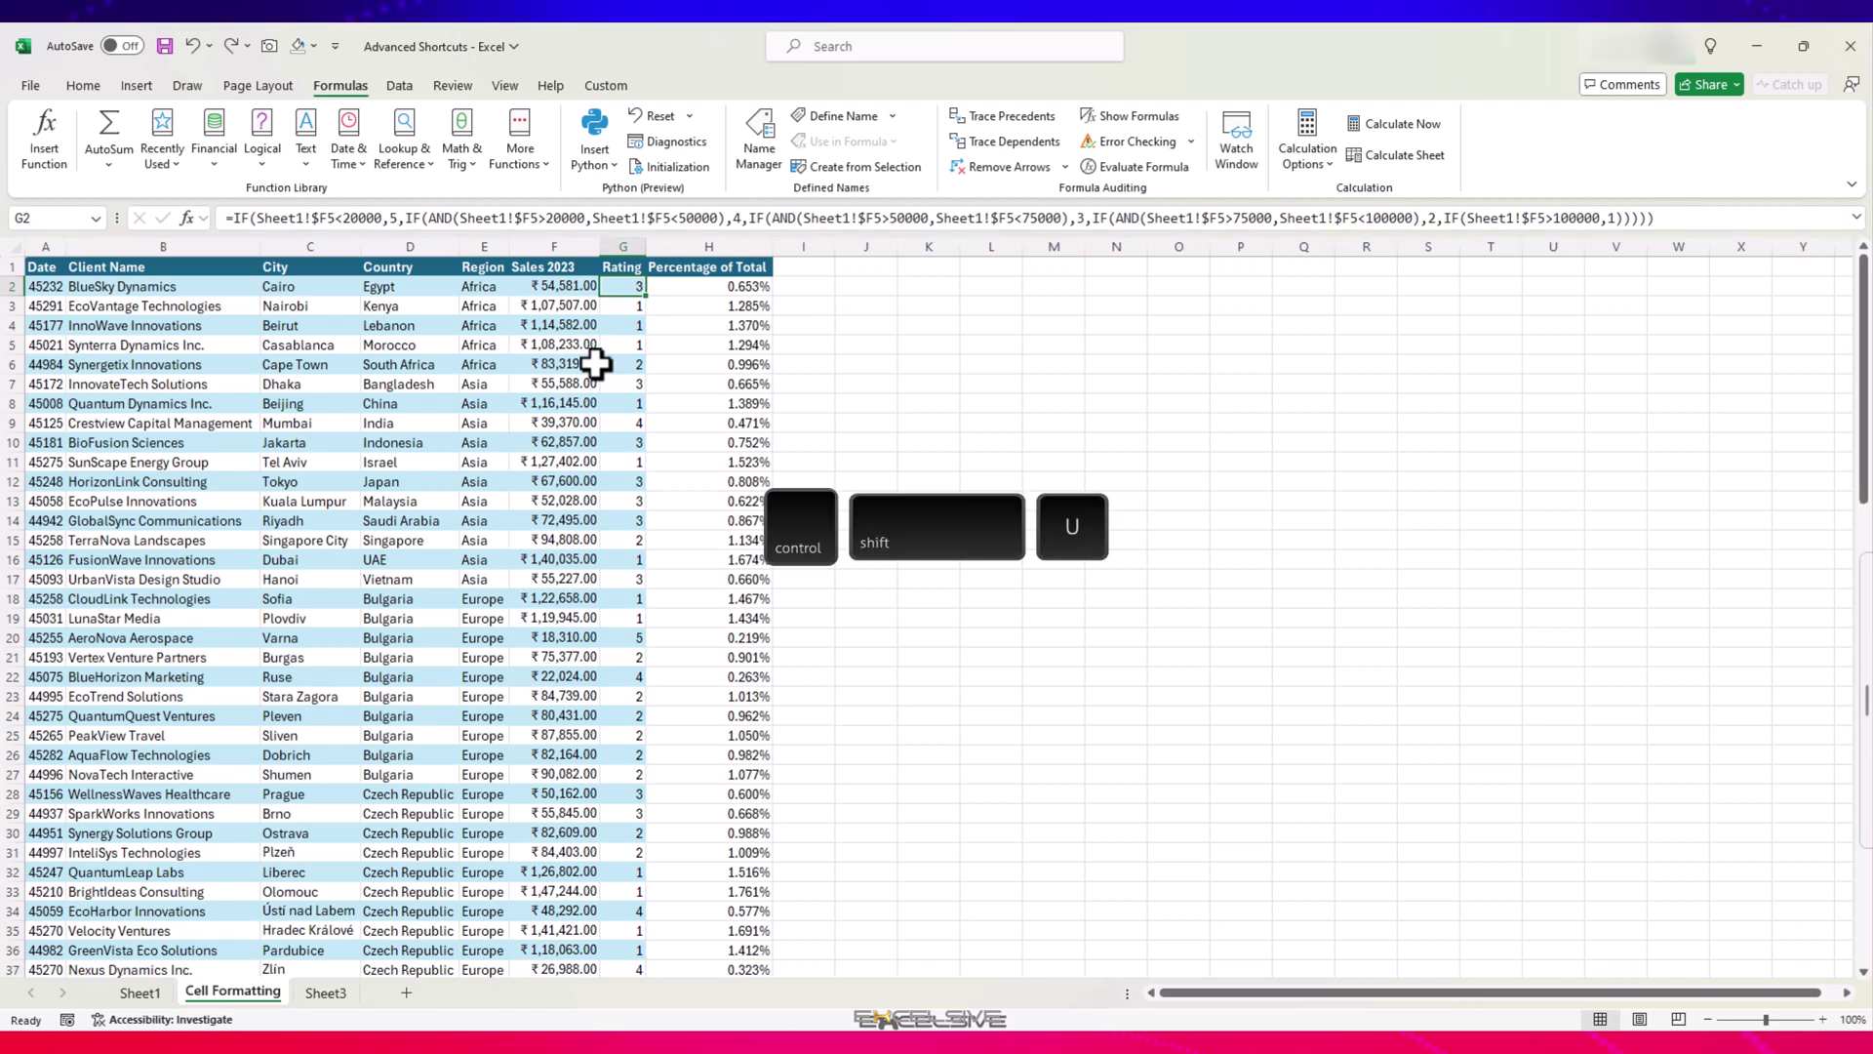
pyautogui.press('Left')
pyautogui.press('Down')
pyautogui.press('Down')
pyautogui.press('Down')
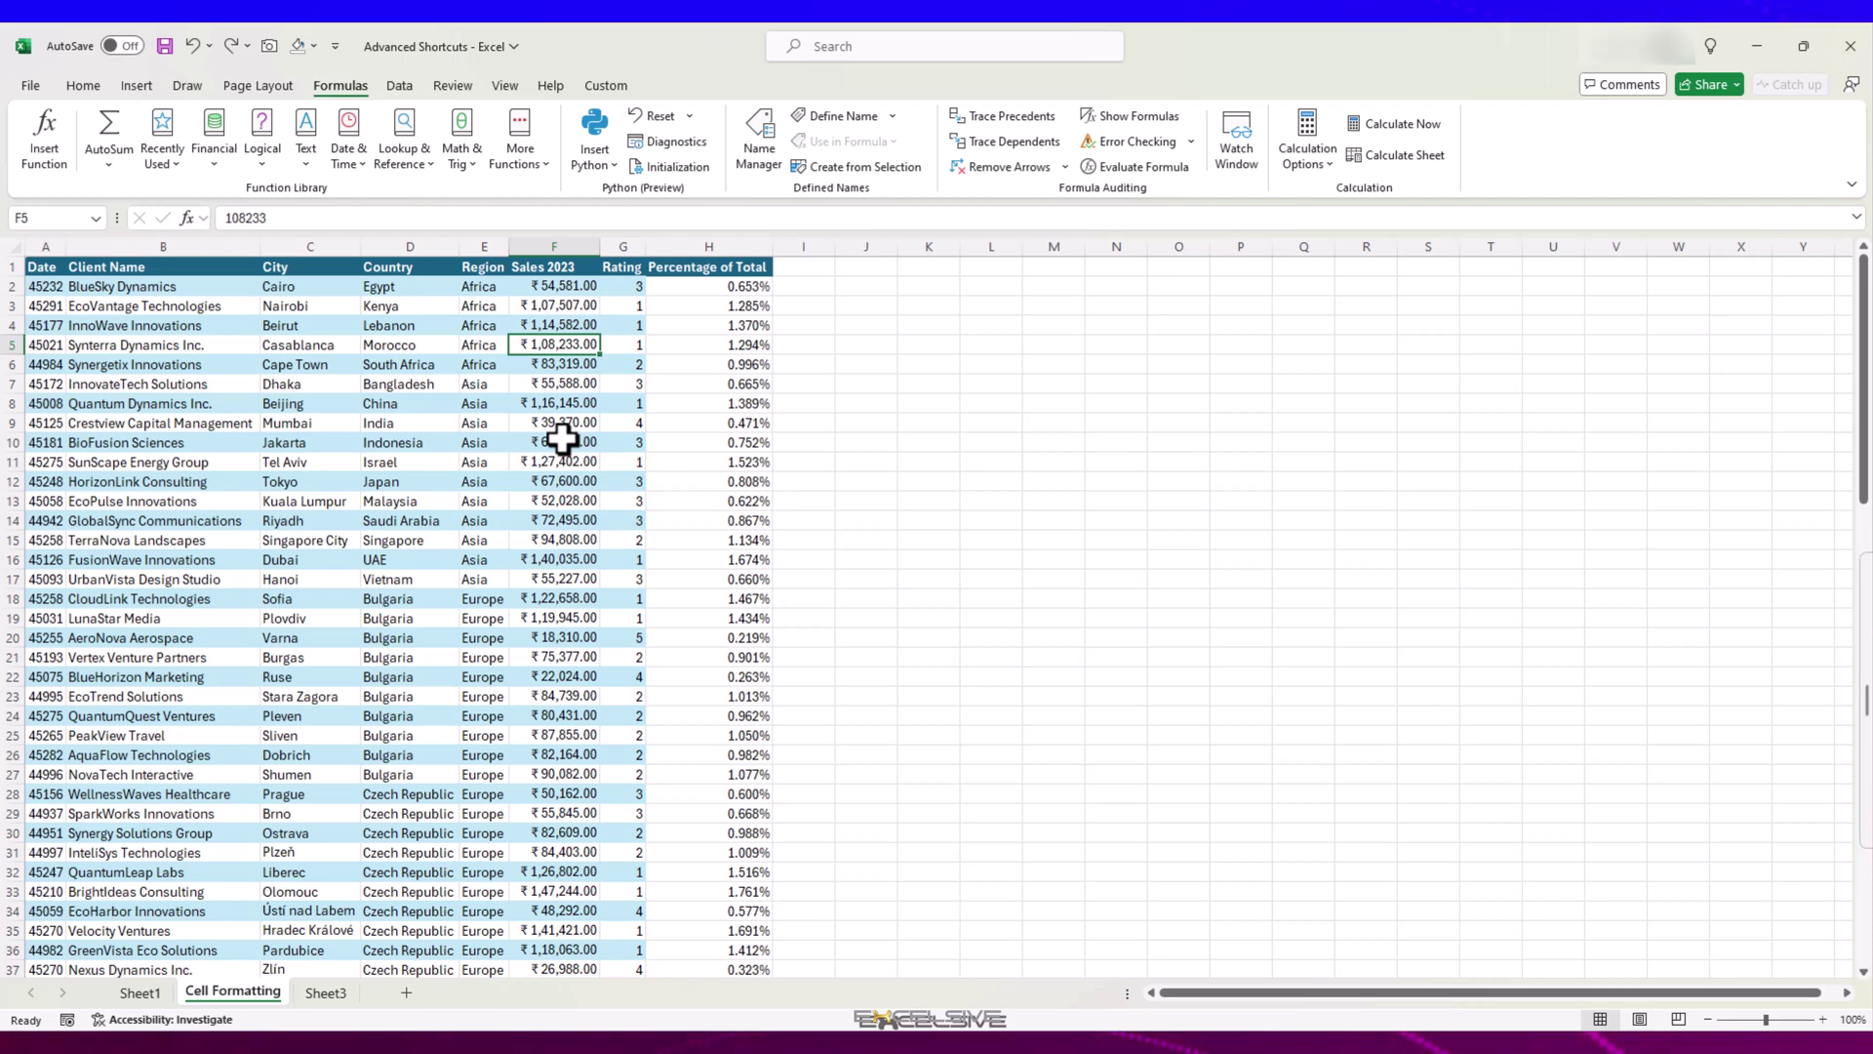
# Insert =SQRT(F2) into I2 through Insert Function, returning 233.6258.
pyautogui.click(567, 290)
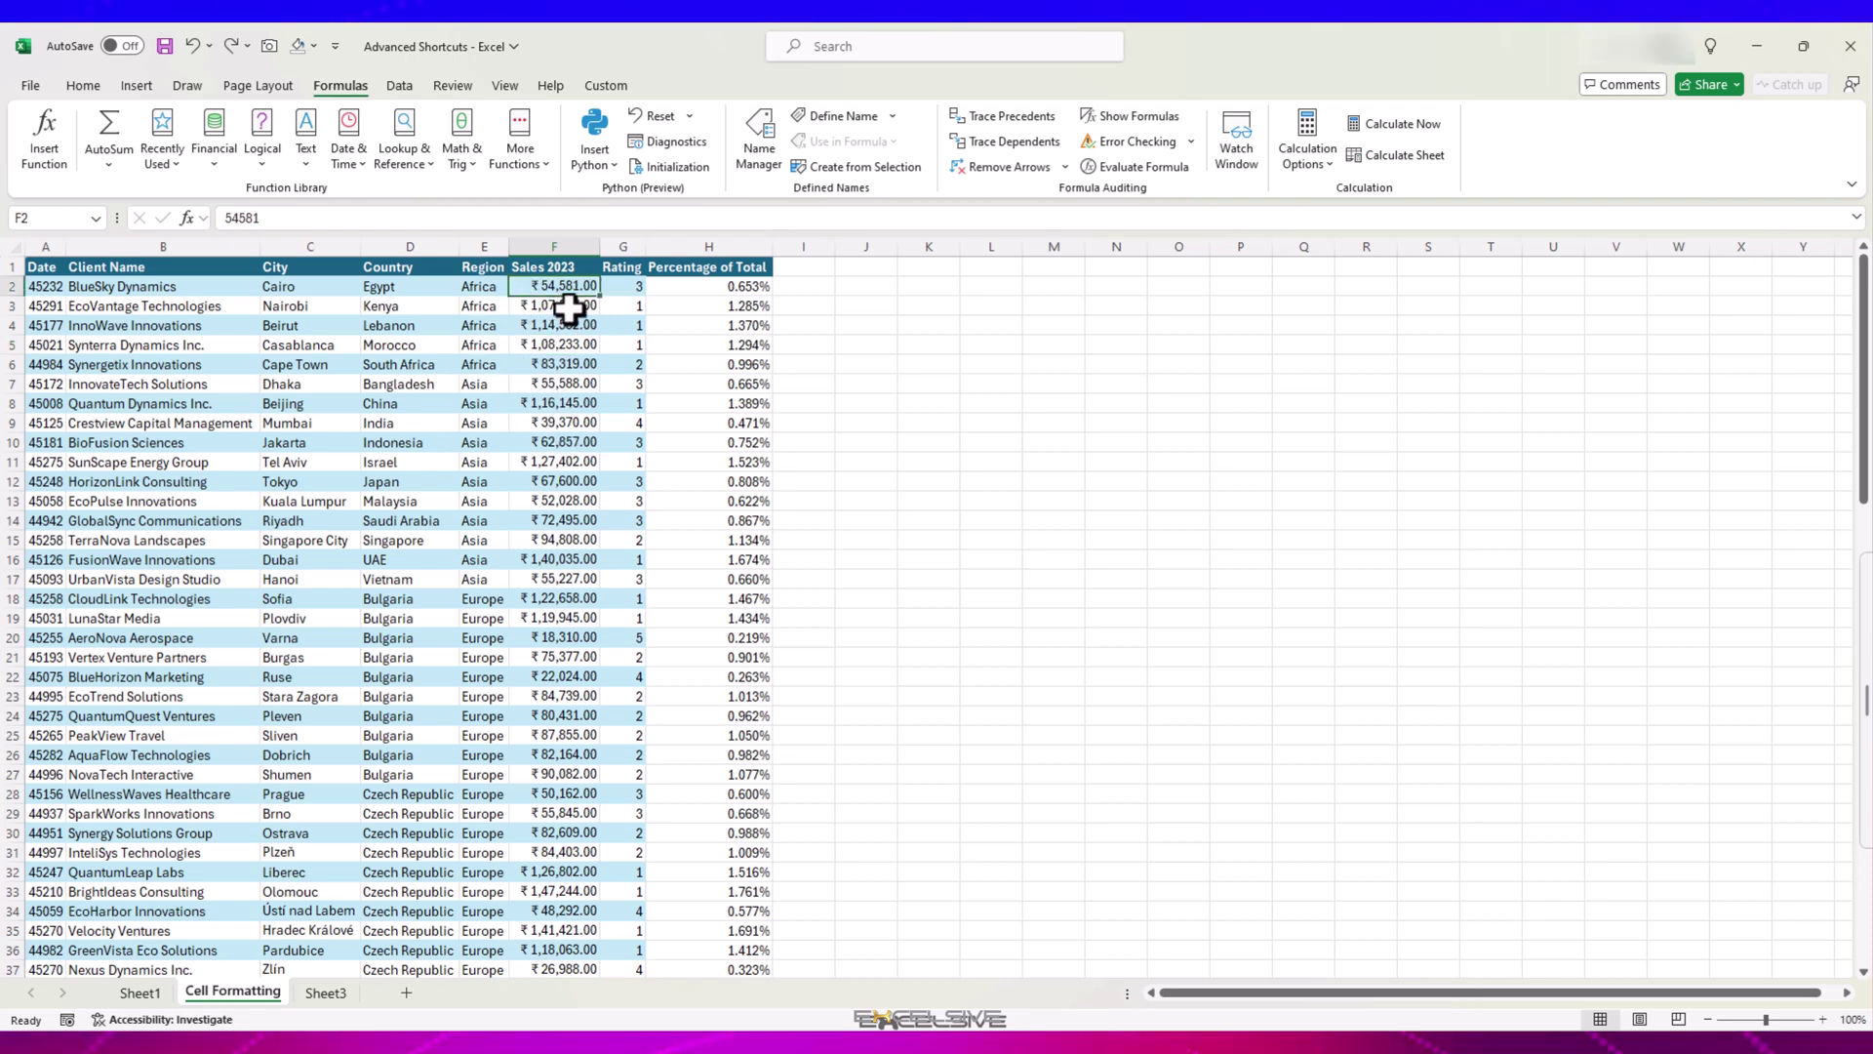
pyautogui.click(571, 324)
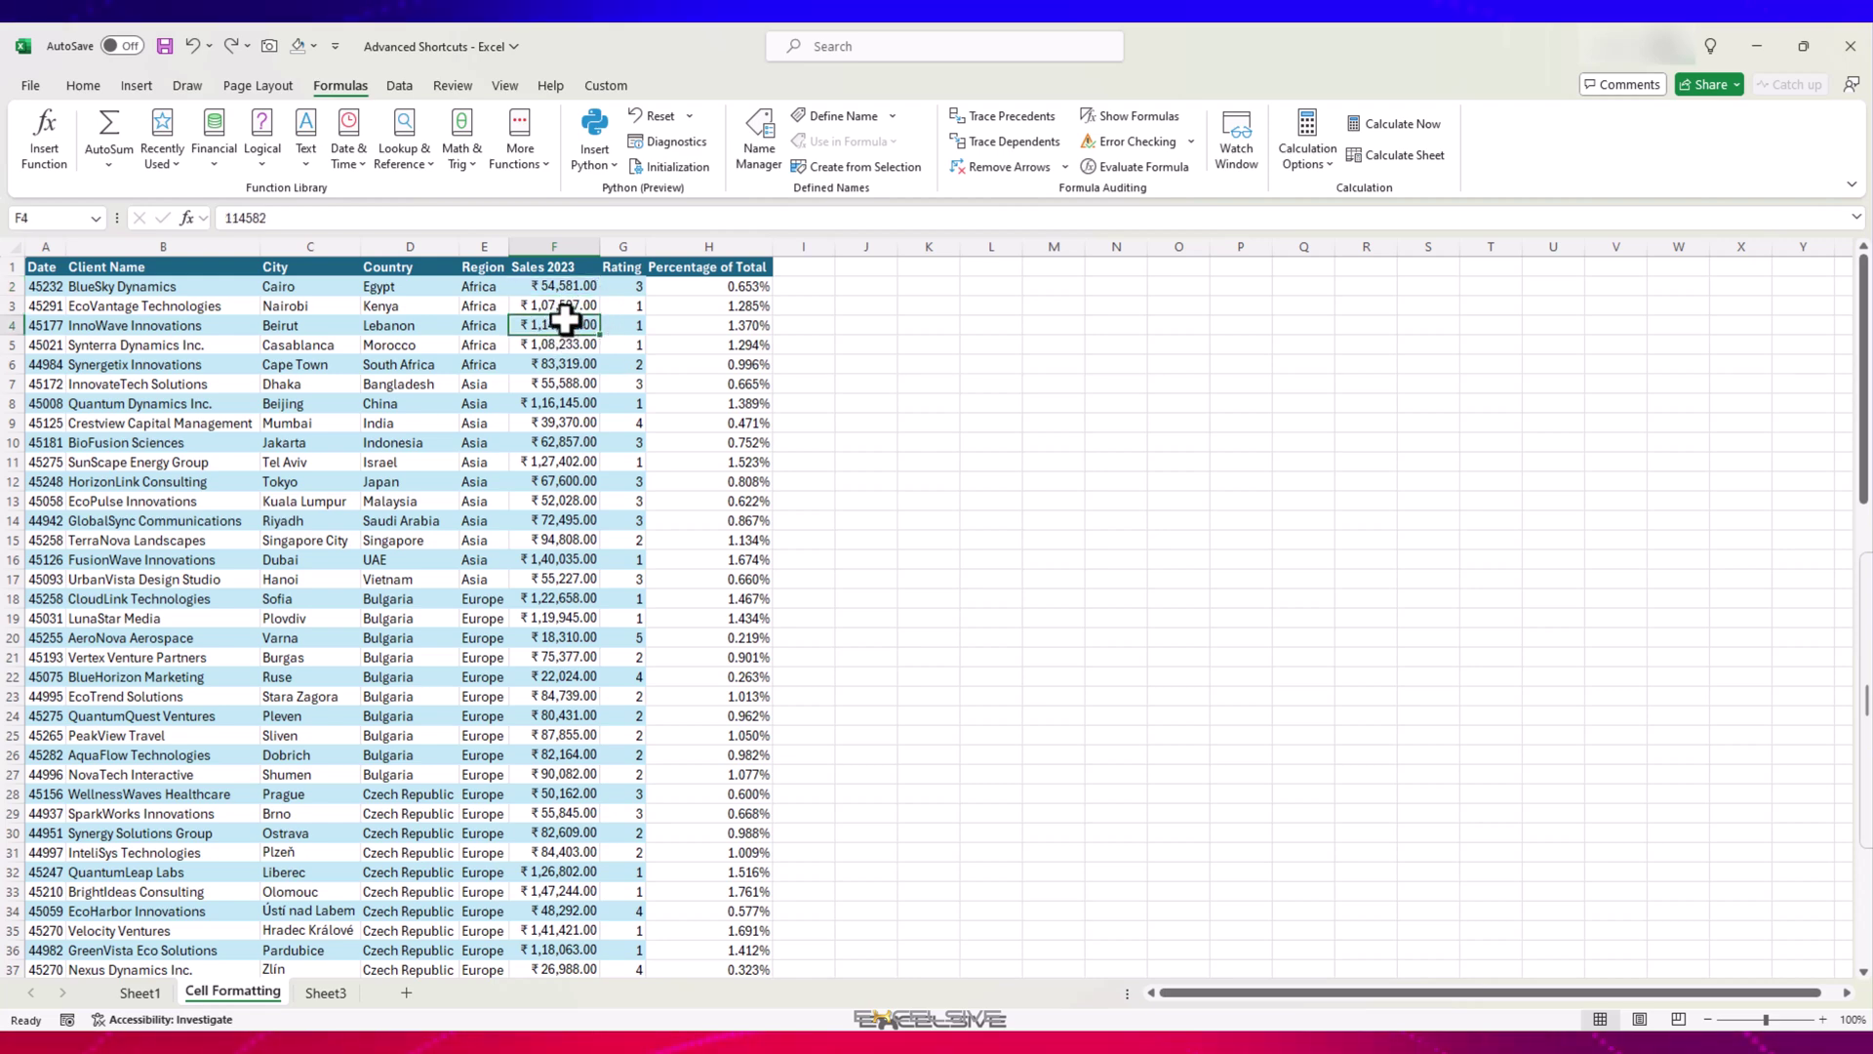
pyautogui.click(564, 286)
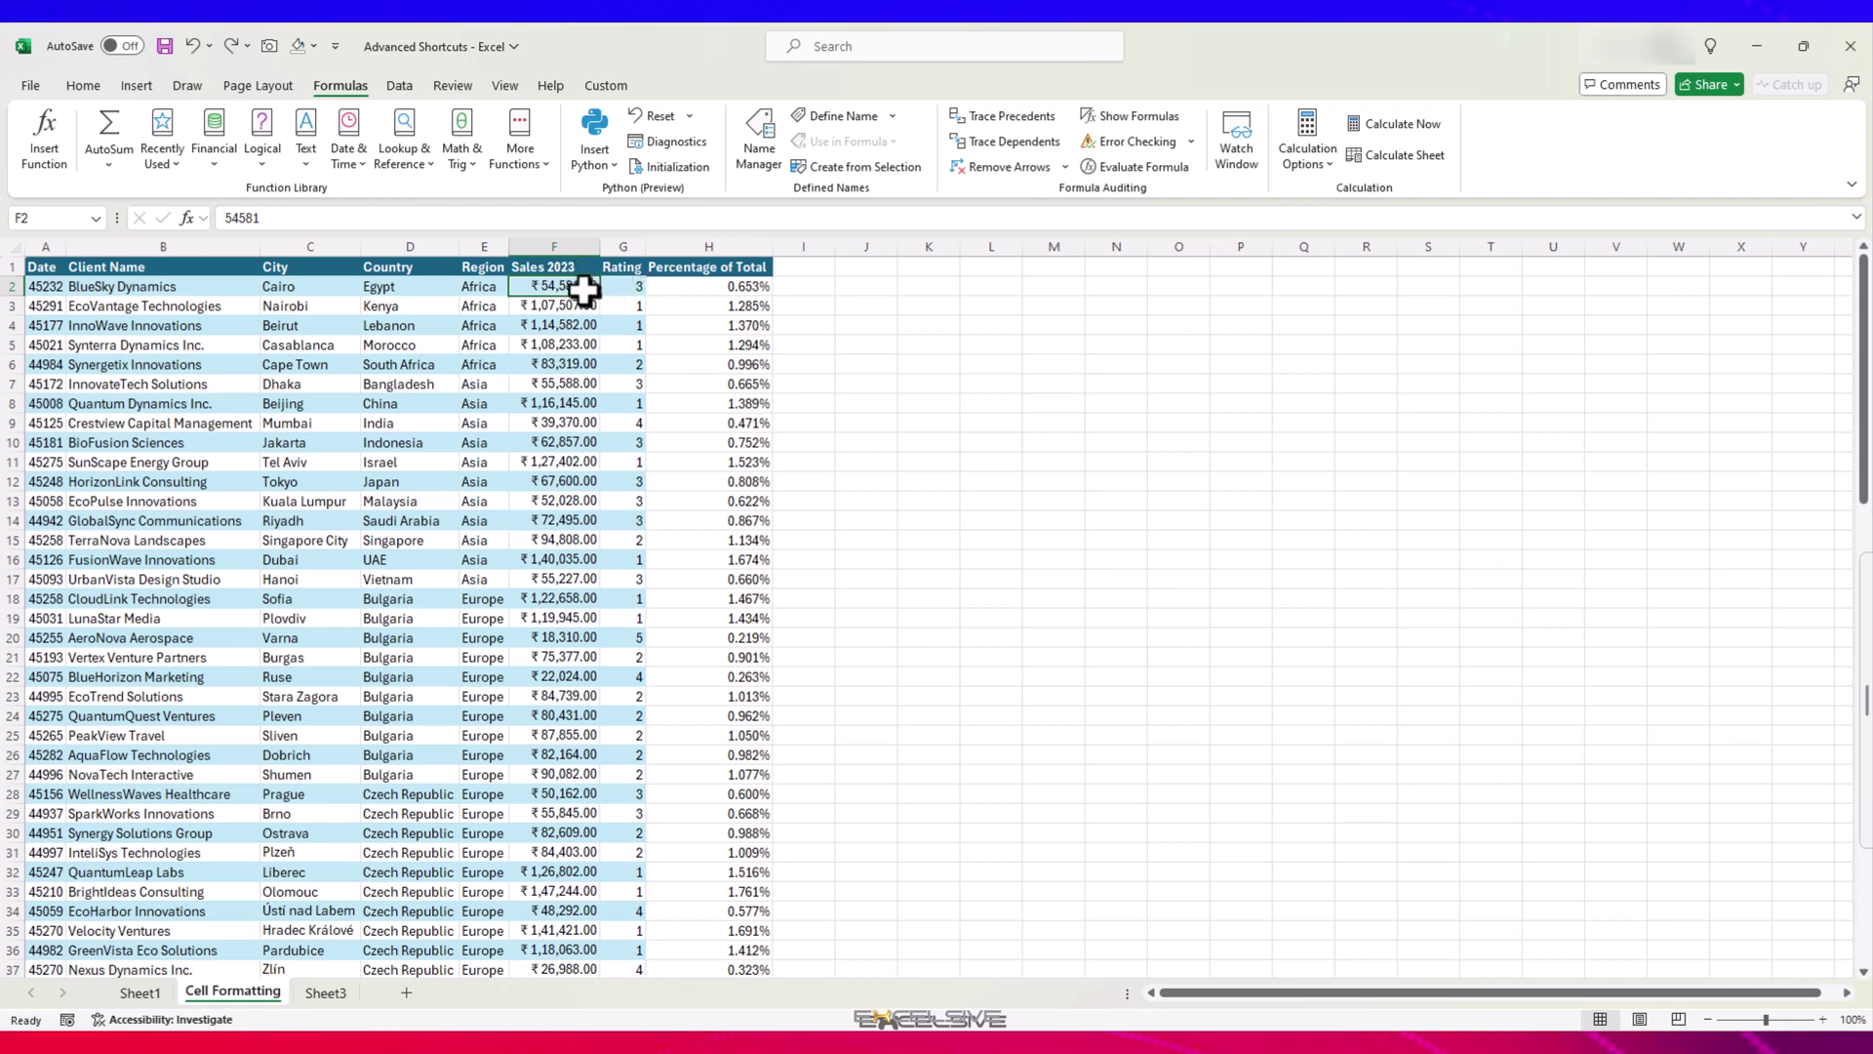
pyautogui.click(809, 286)
pyautogui.hotkey('shift', 'F3')
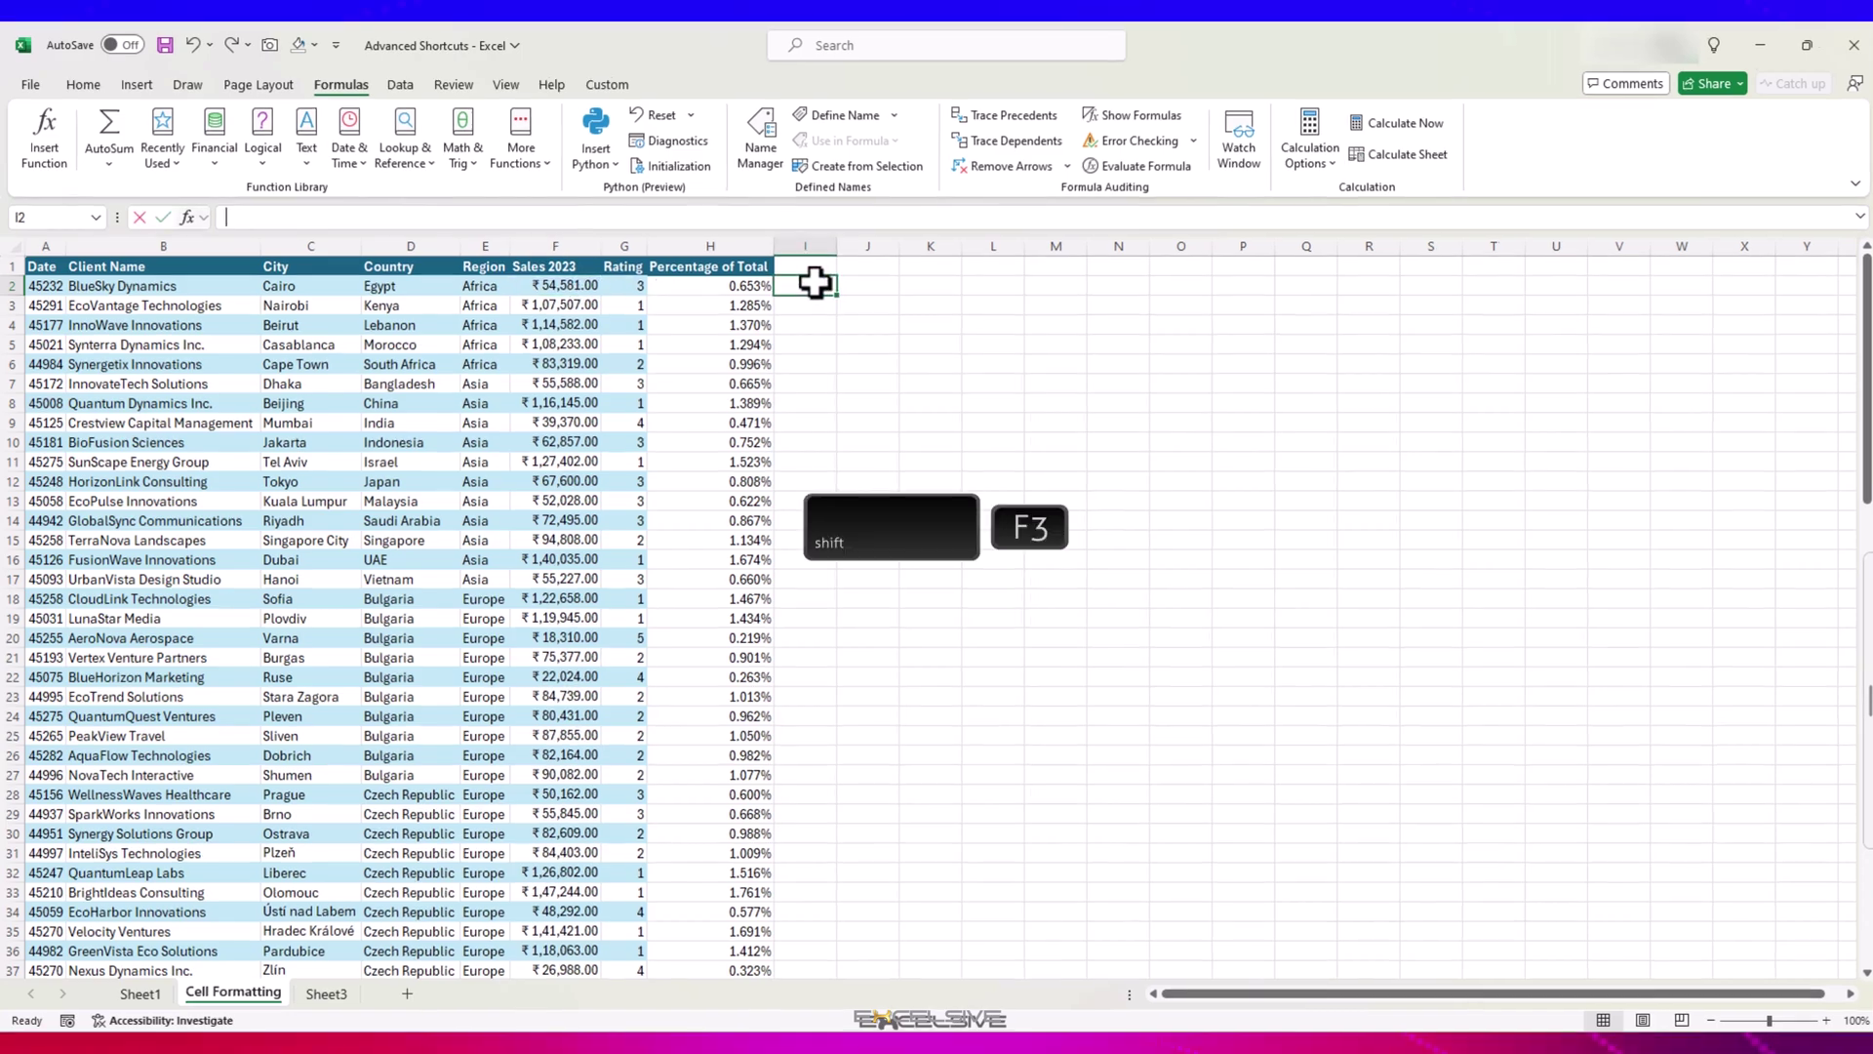
pyautogui.write('square root')
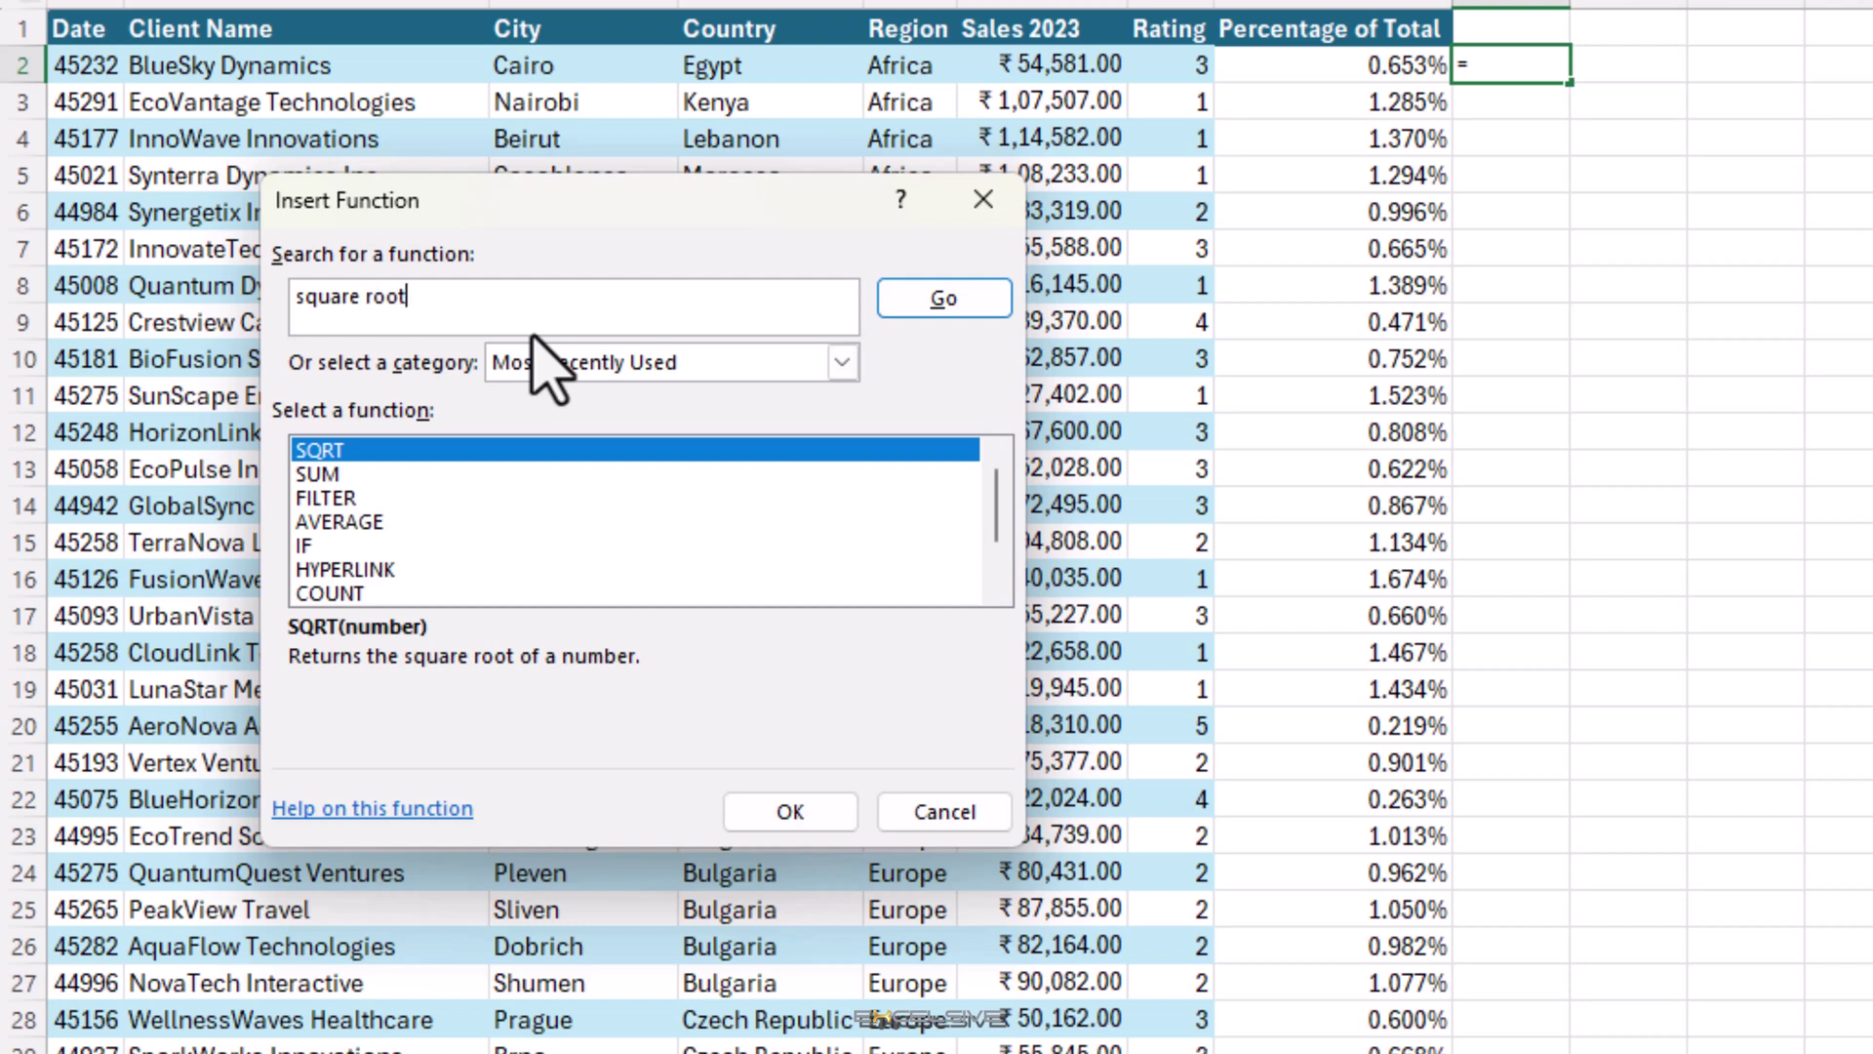
pyautogui.click(924, 325)
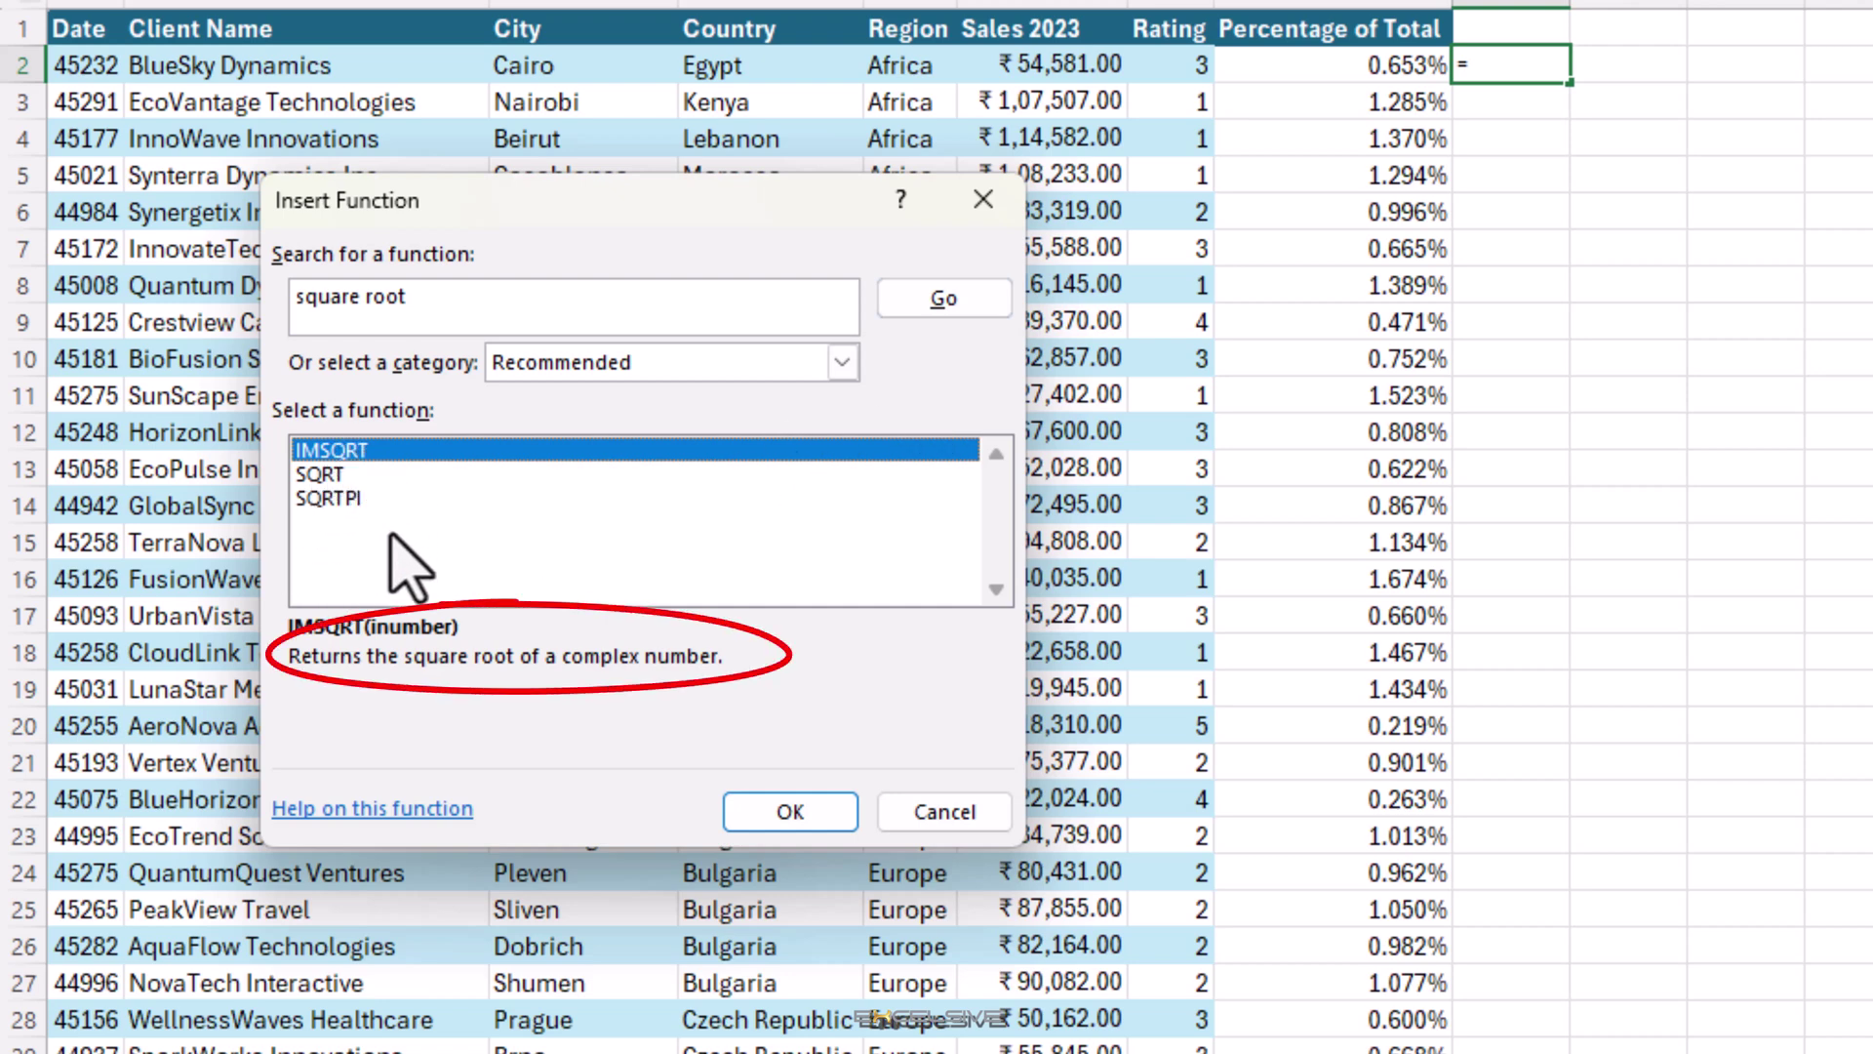
pyautogui.click(341, 476)
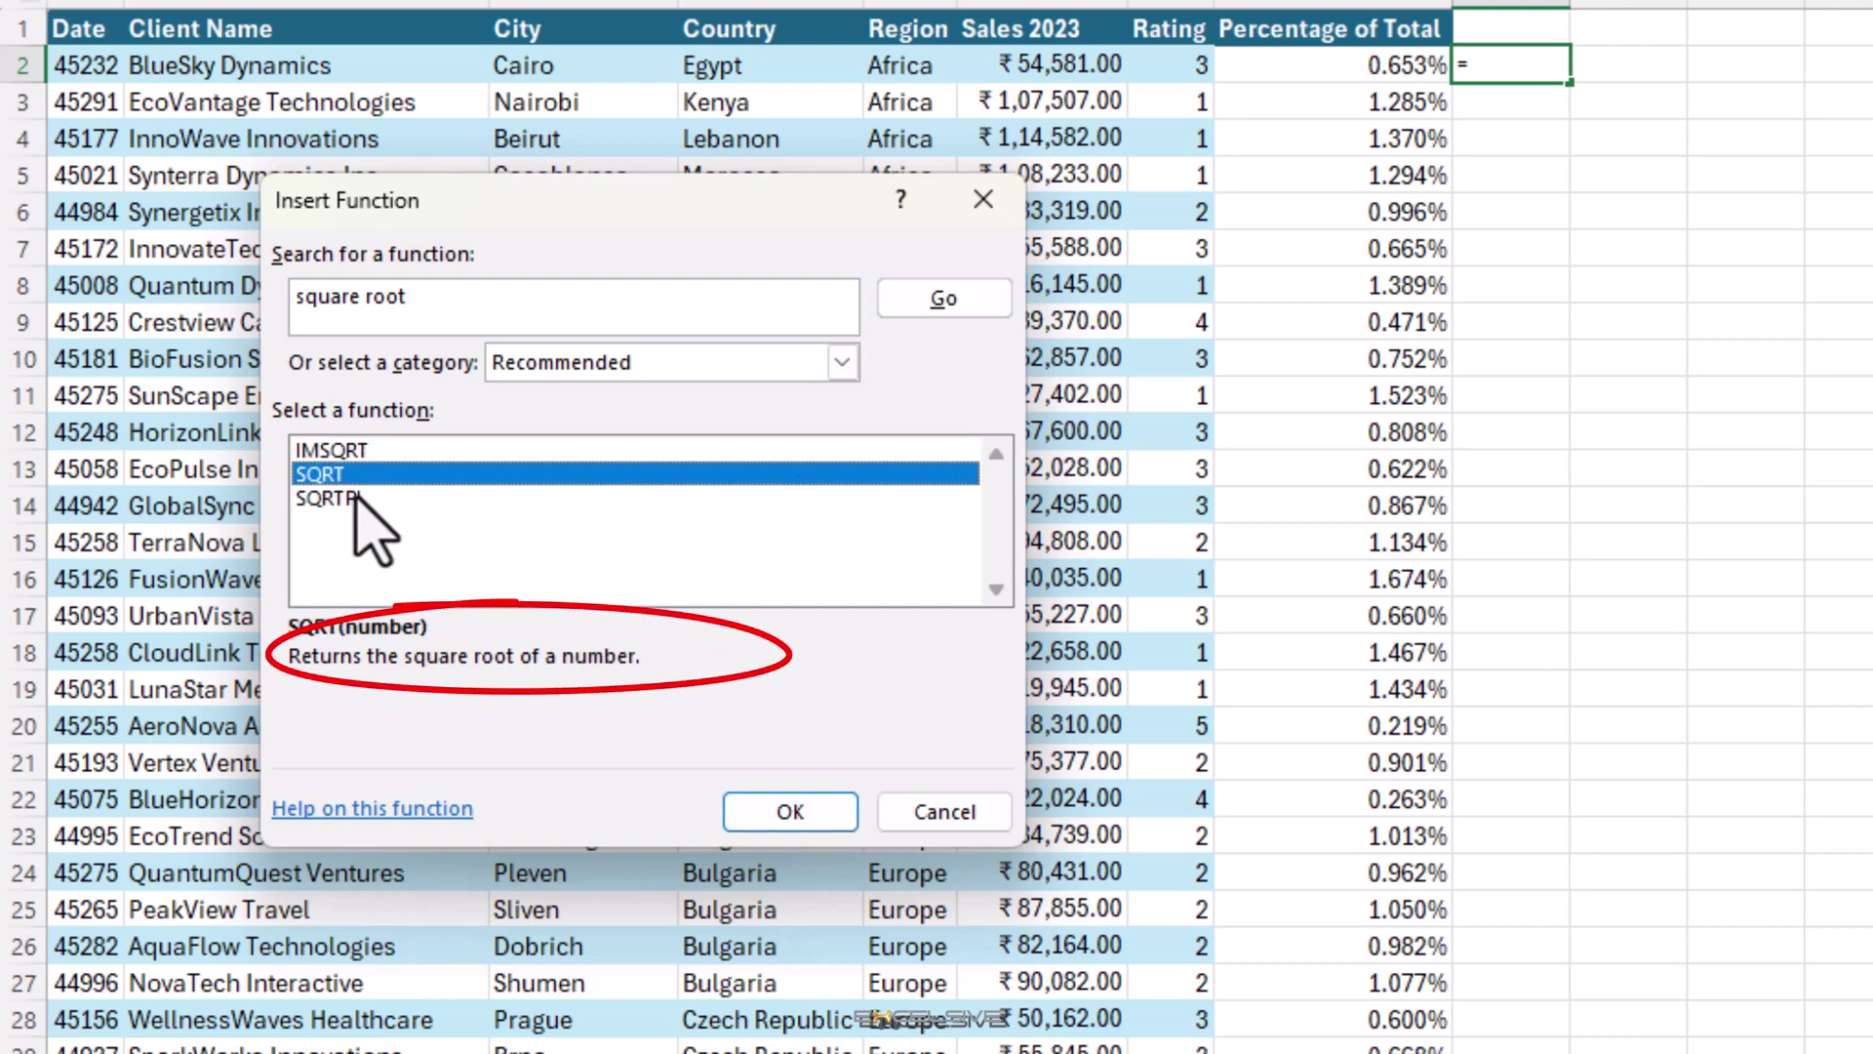
pyautogui.click(356, 499)
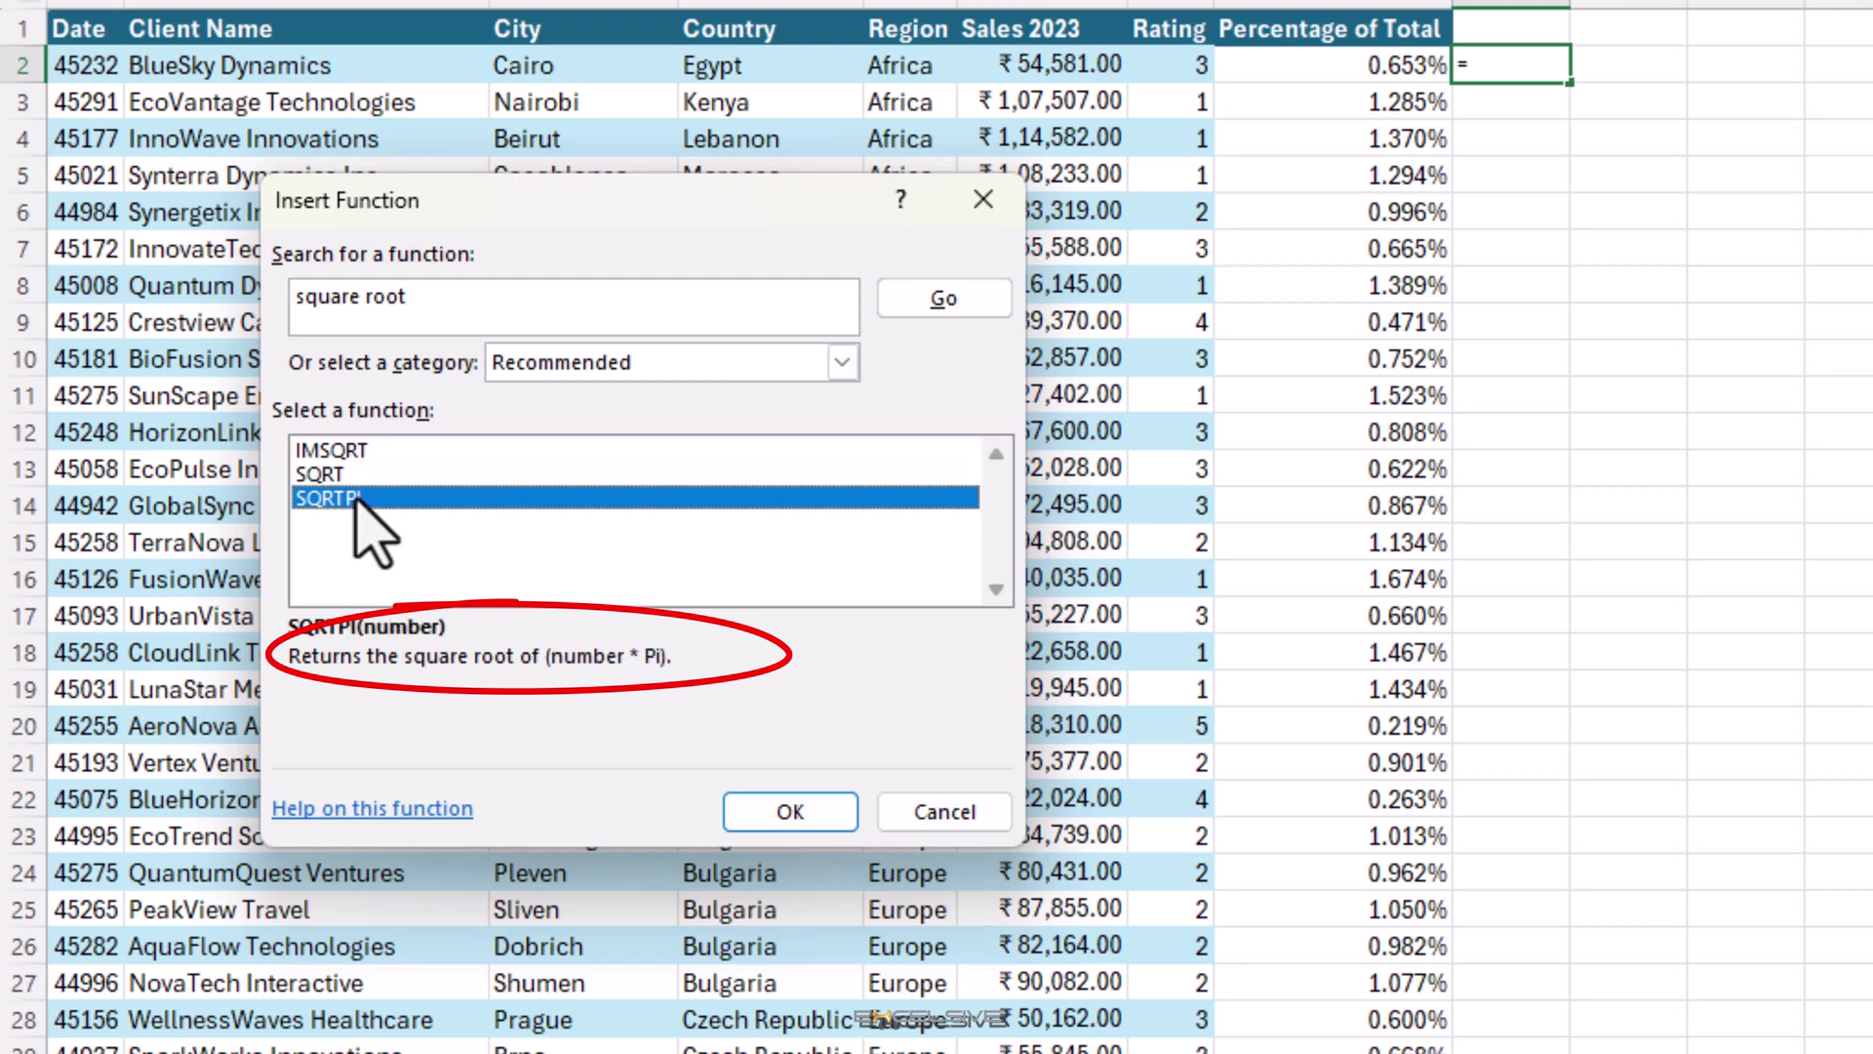
pyautogui.click(333, 474)
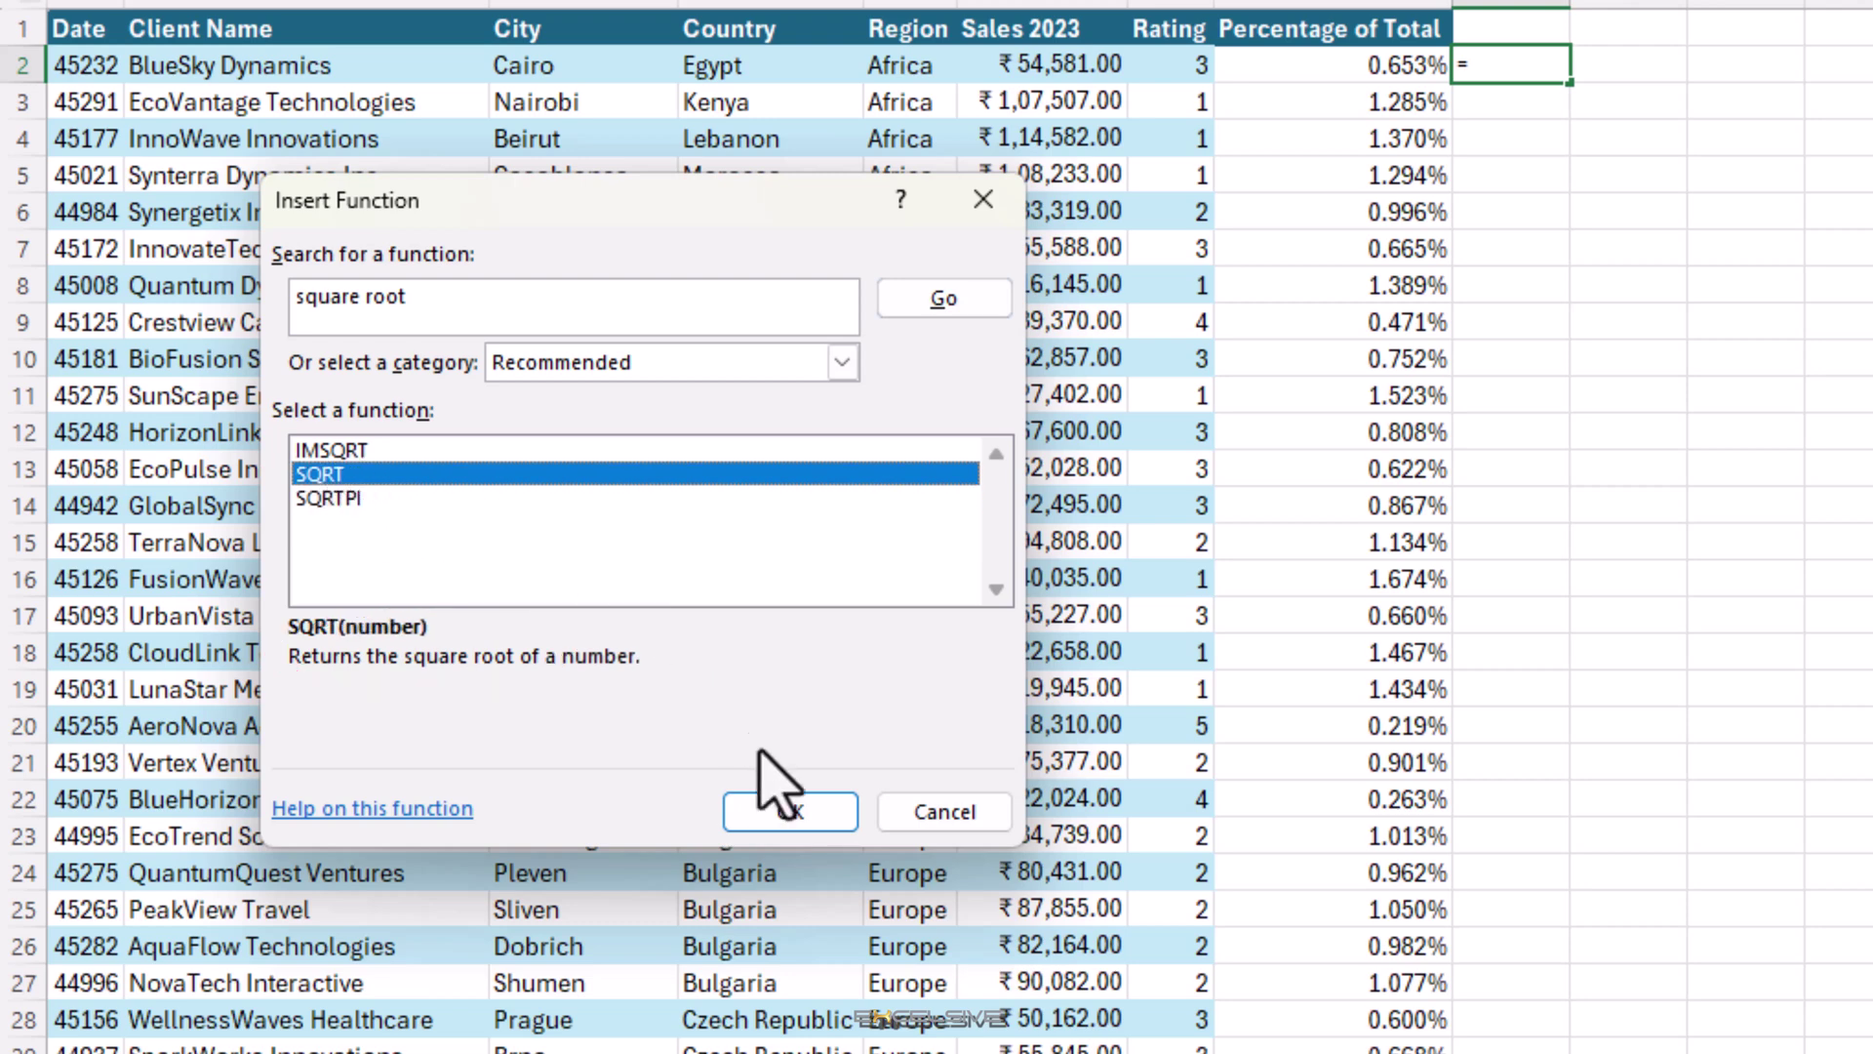
pyautogui.click(778, 817)
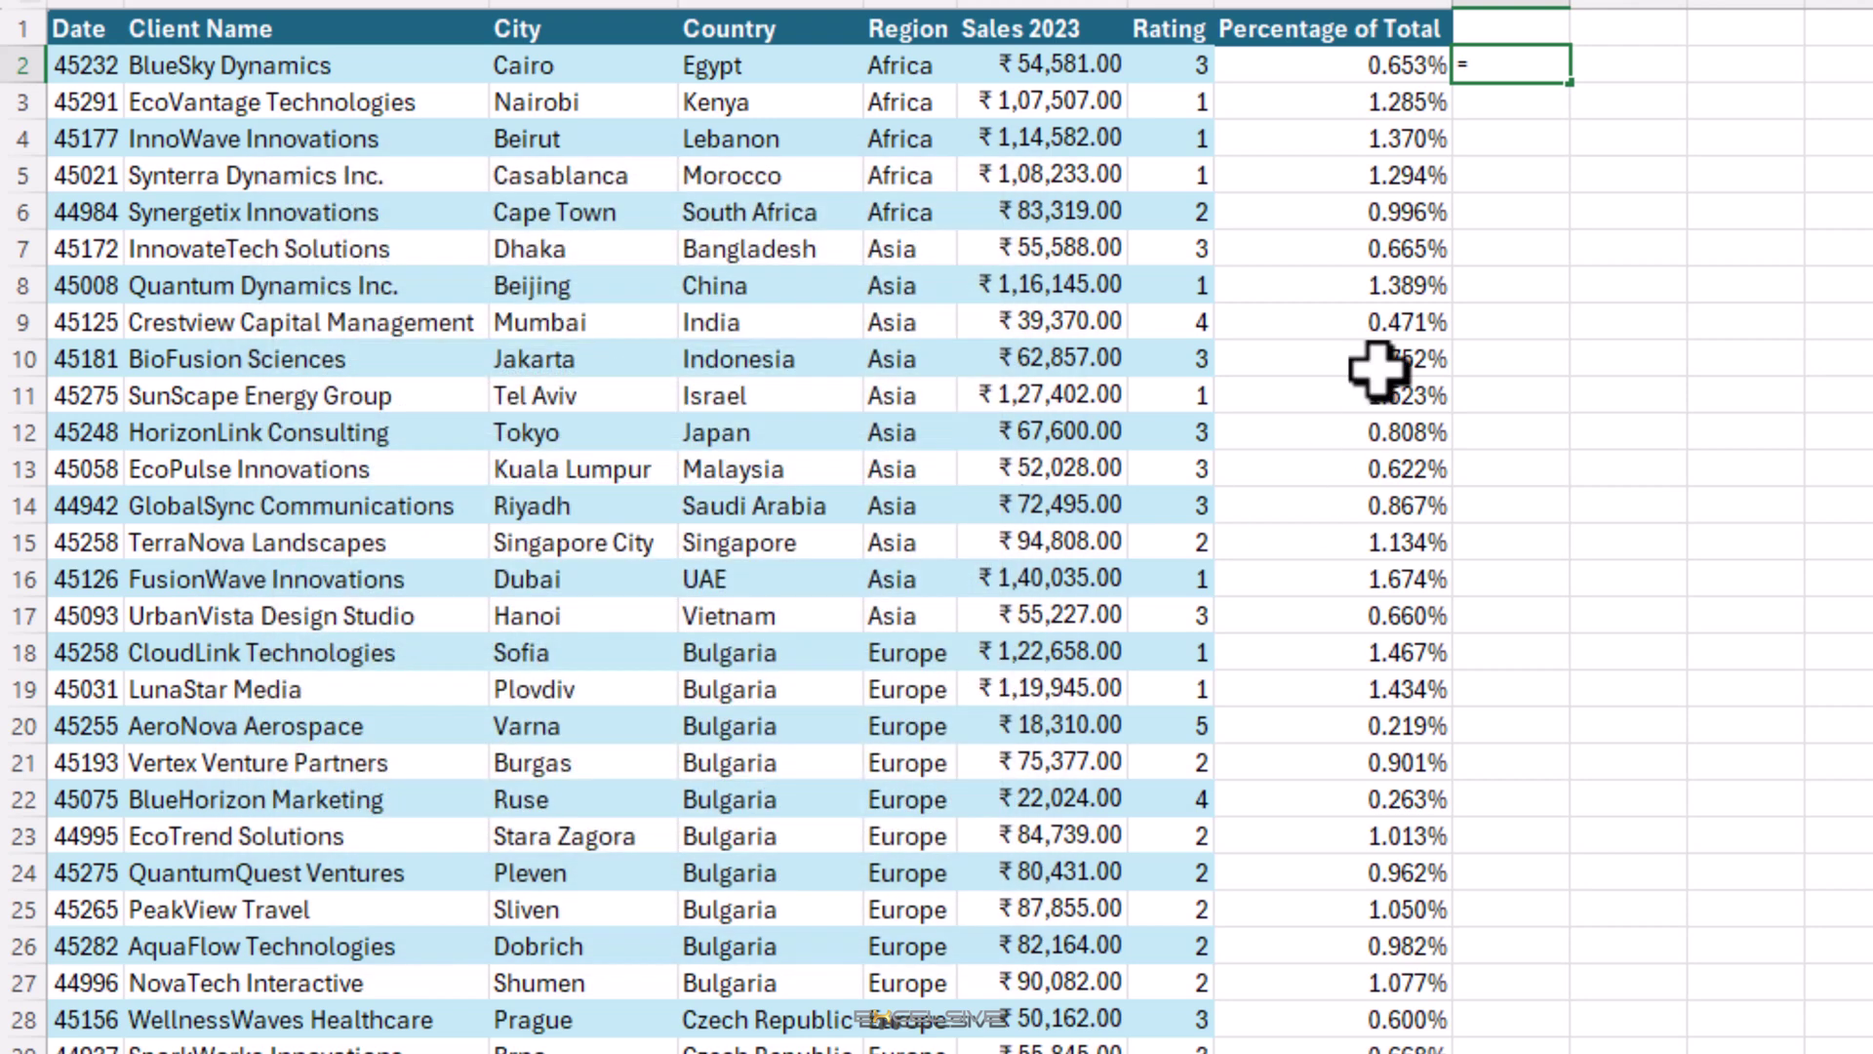
pyautogui.click(1080, 65)
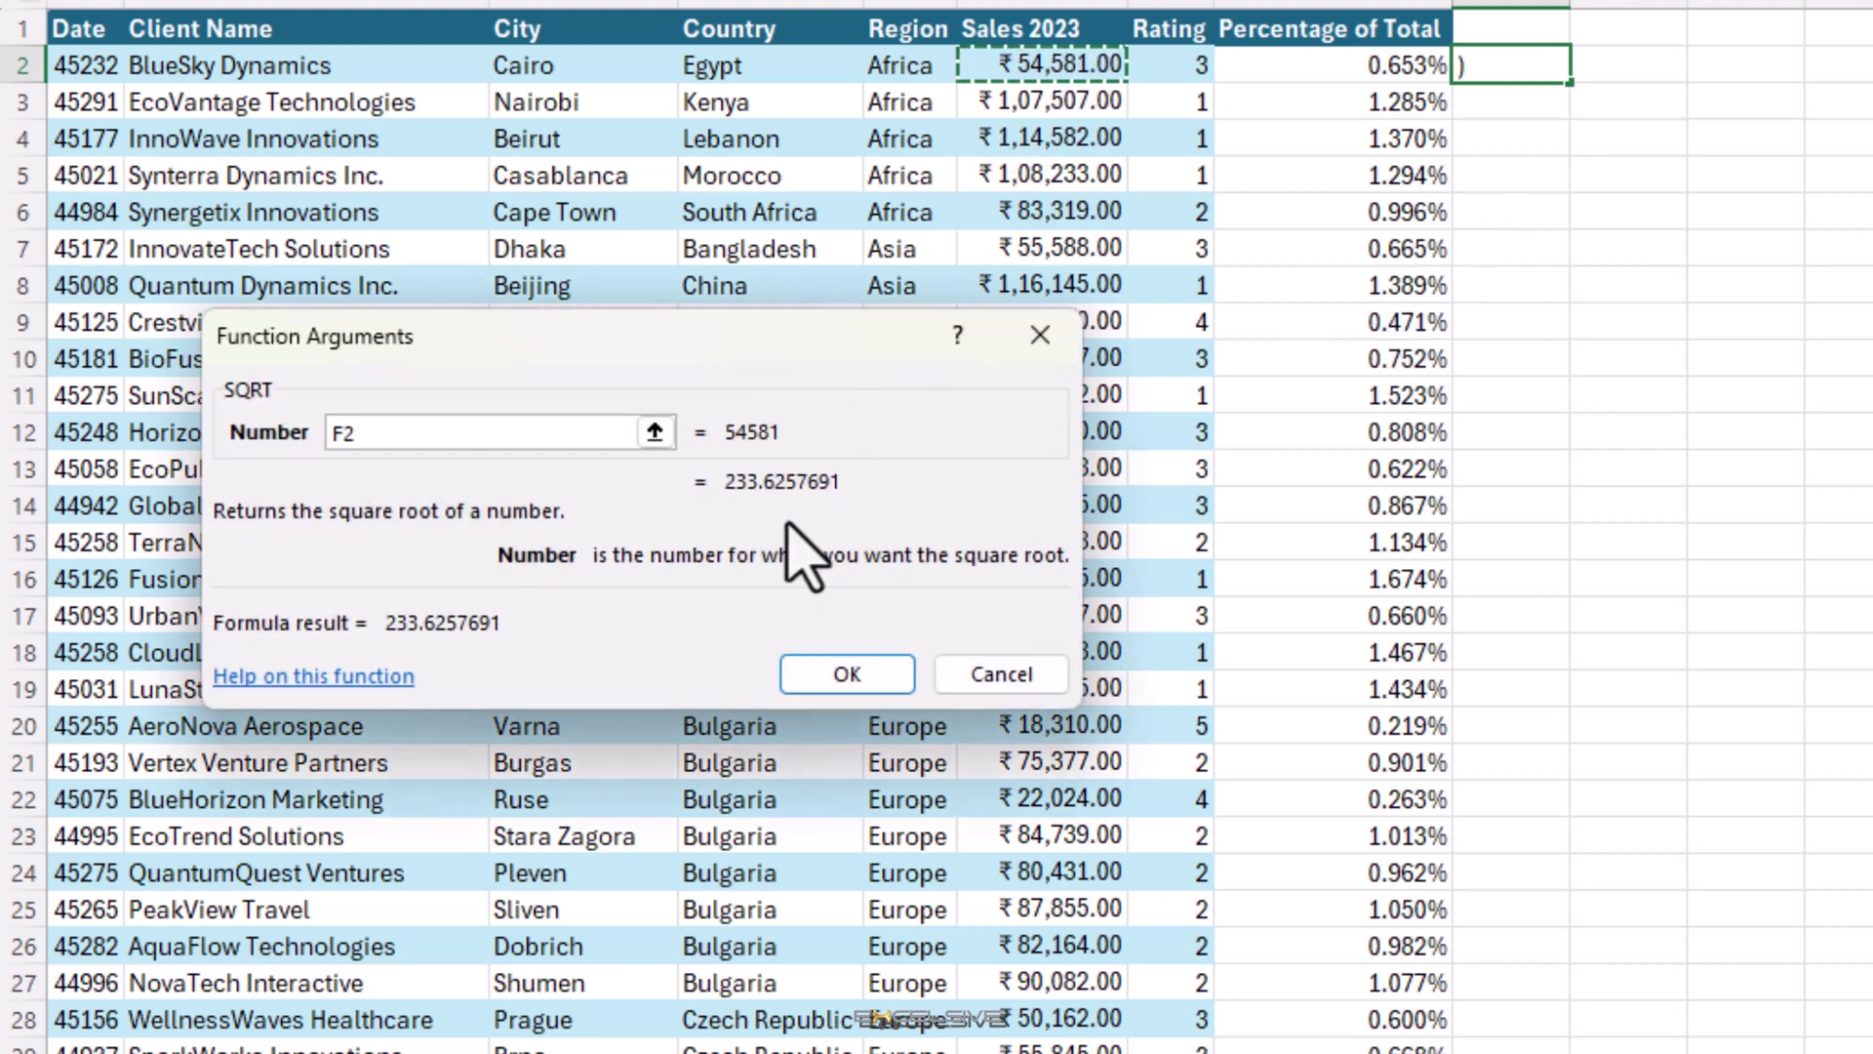
pyautogui.click(857, 668)
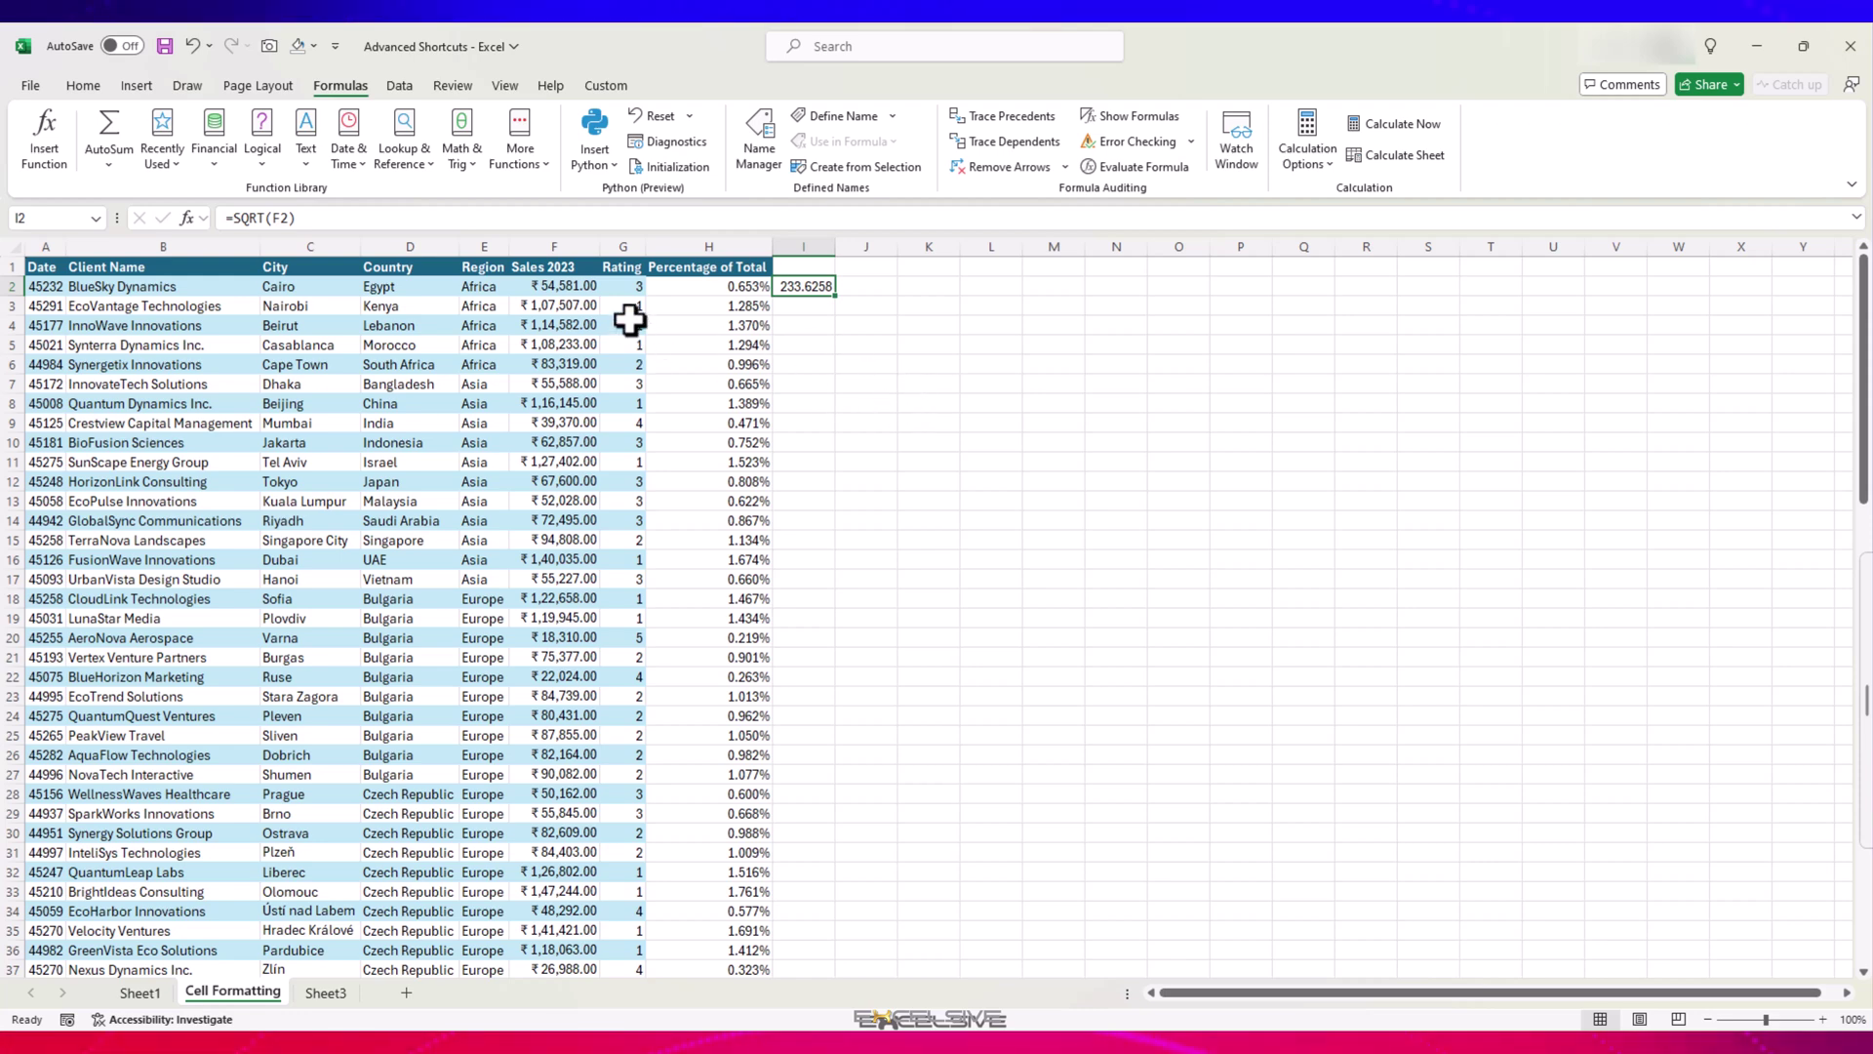
pyautogui.click(625, 285)
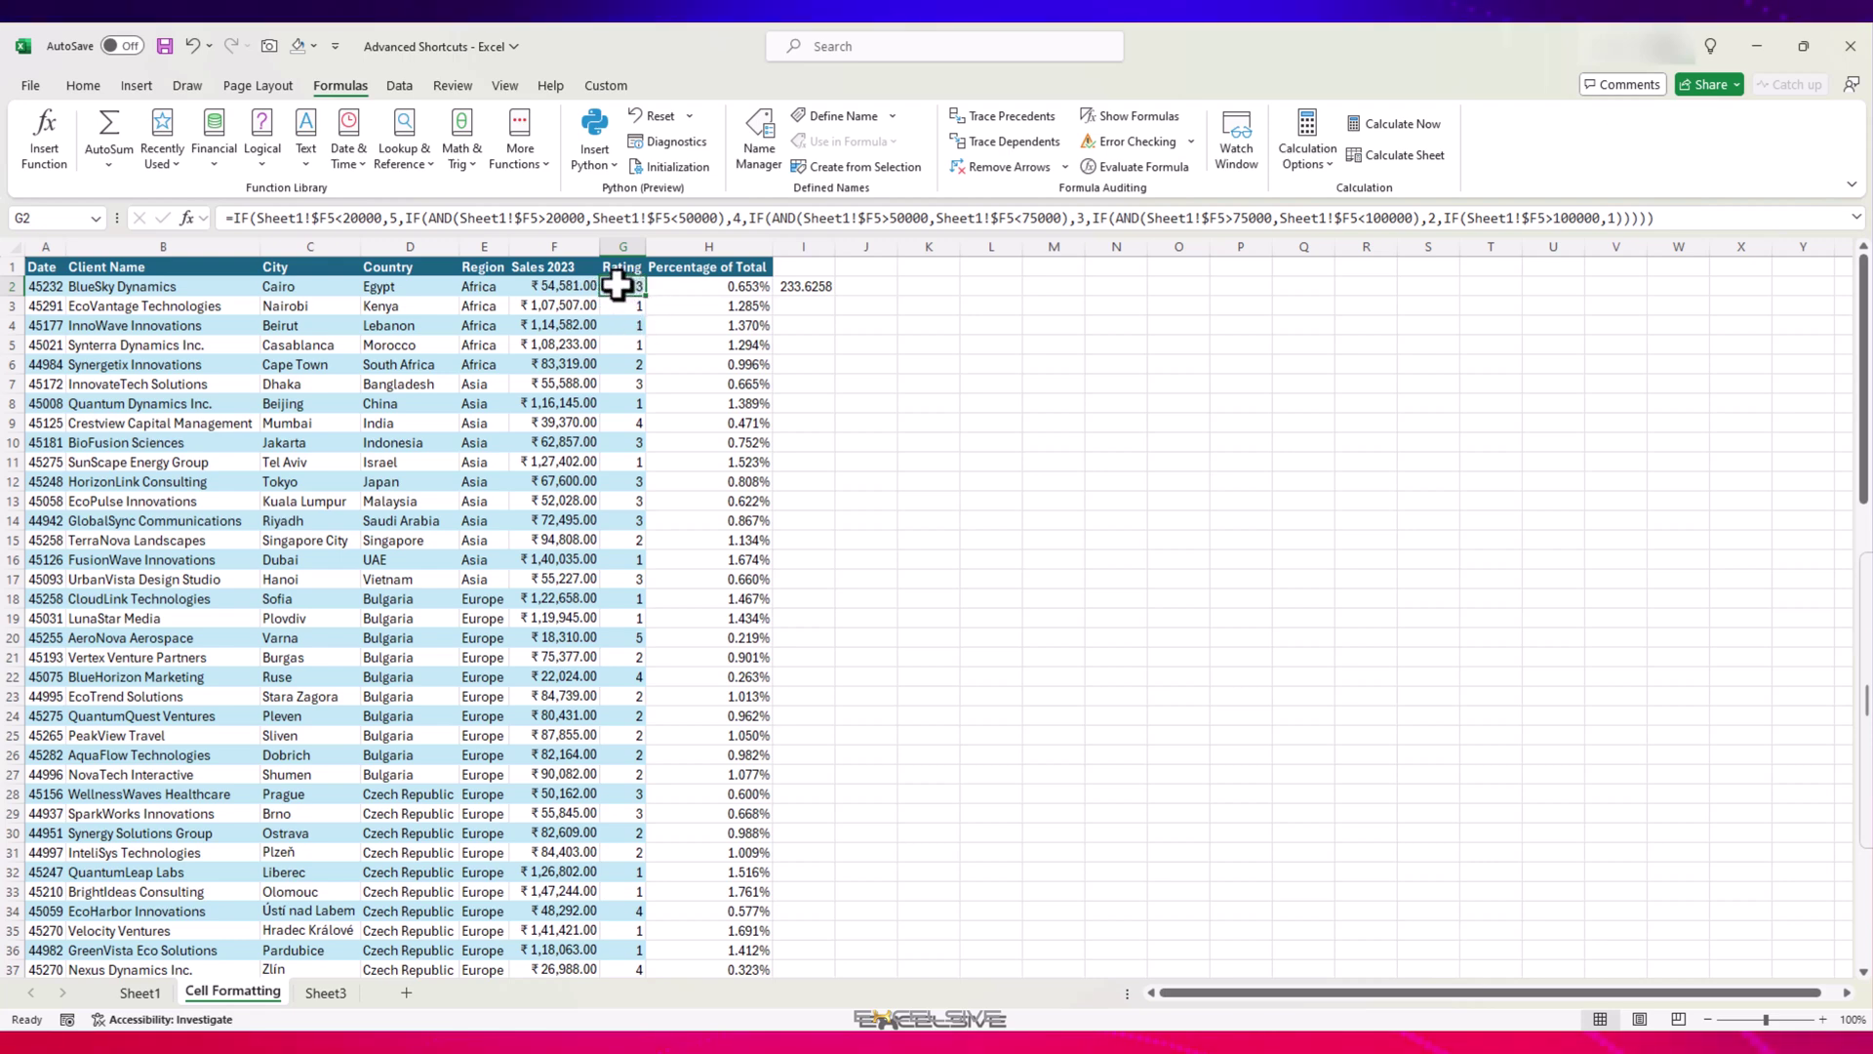
pyautogui.hotkey('shift', 'F3')
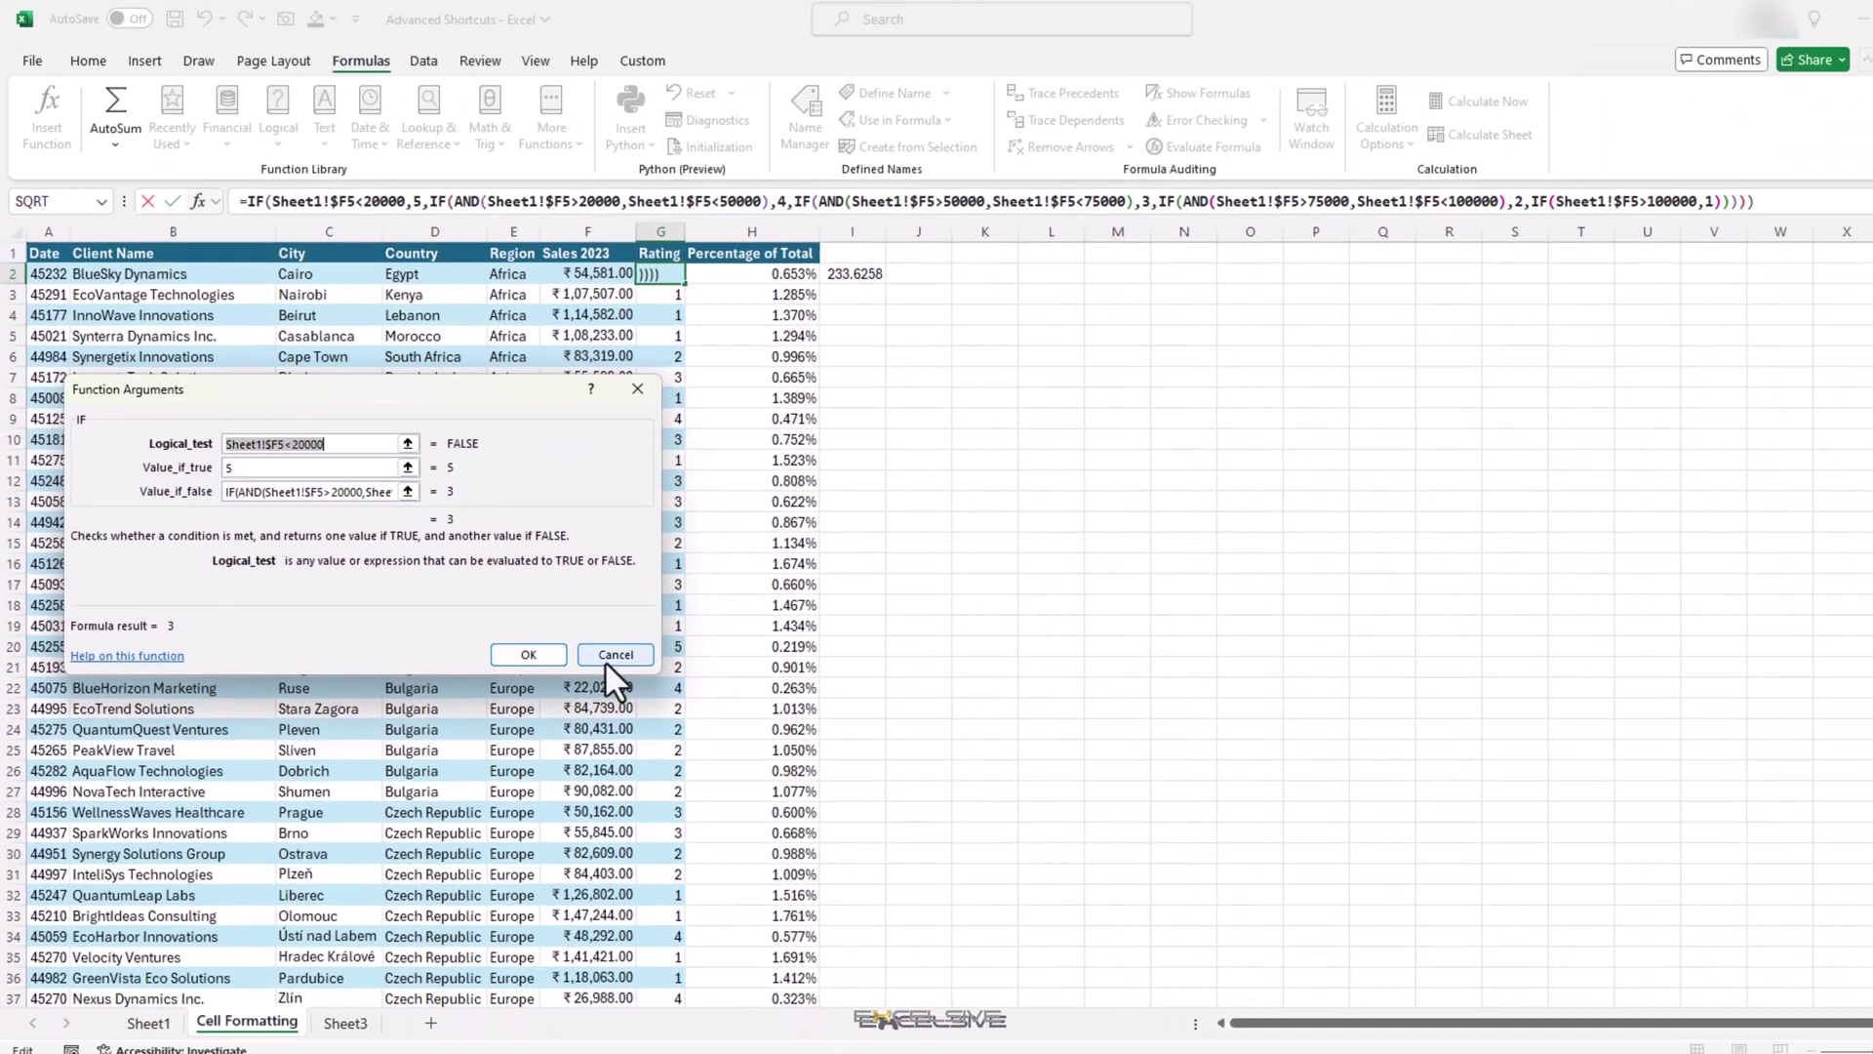
pyautogui.click(779, 727)
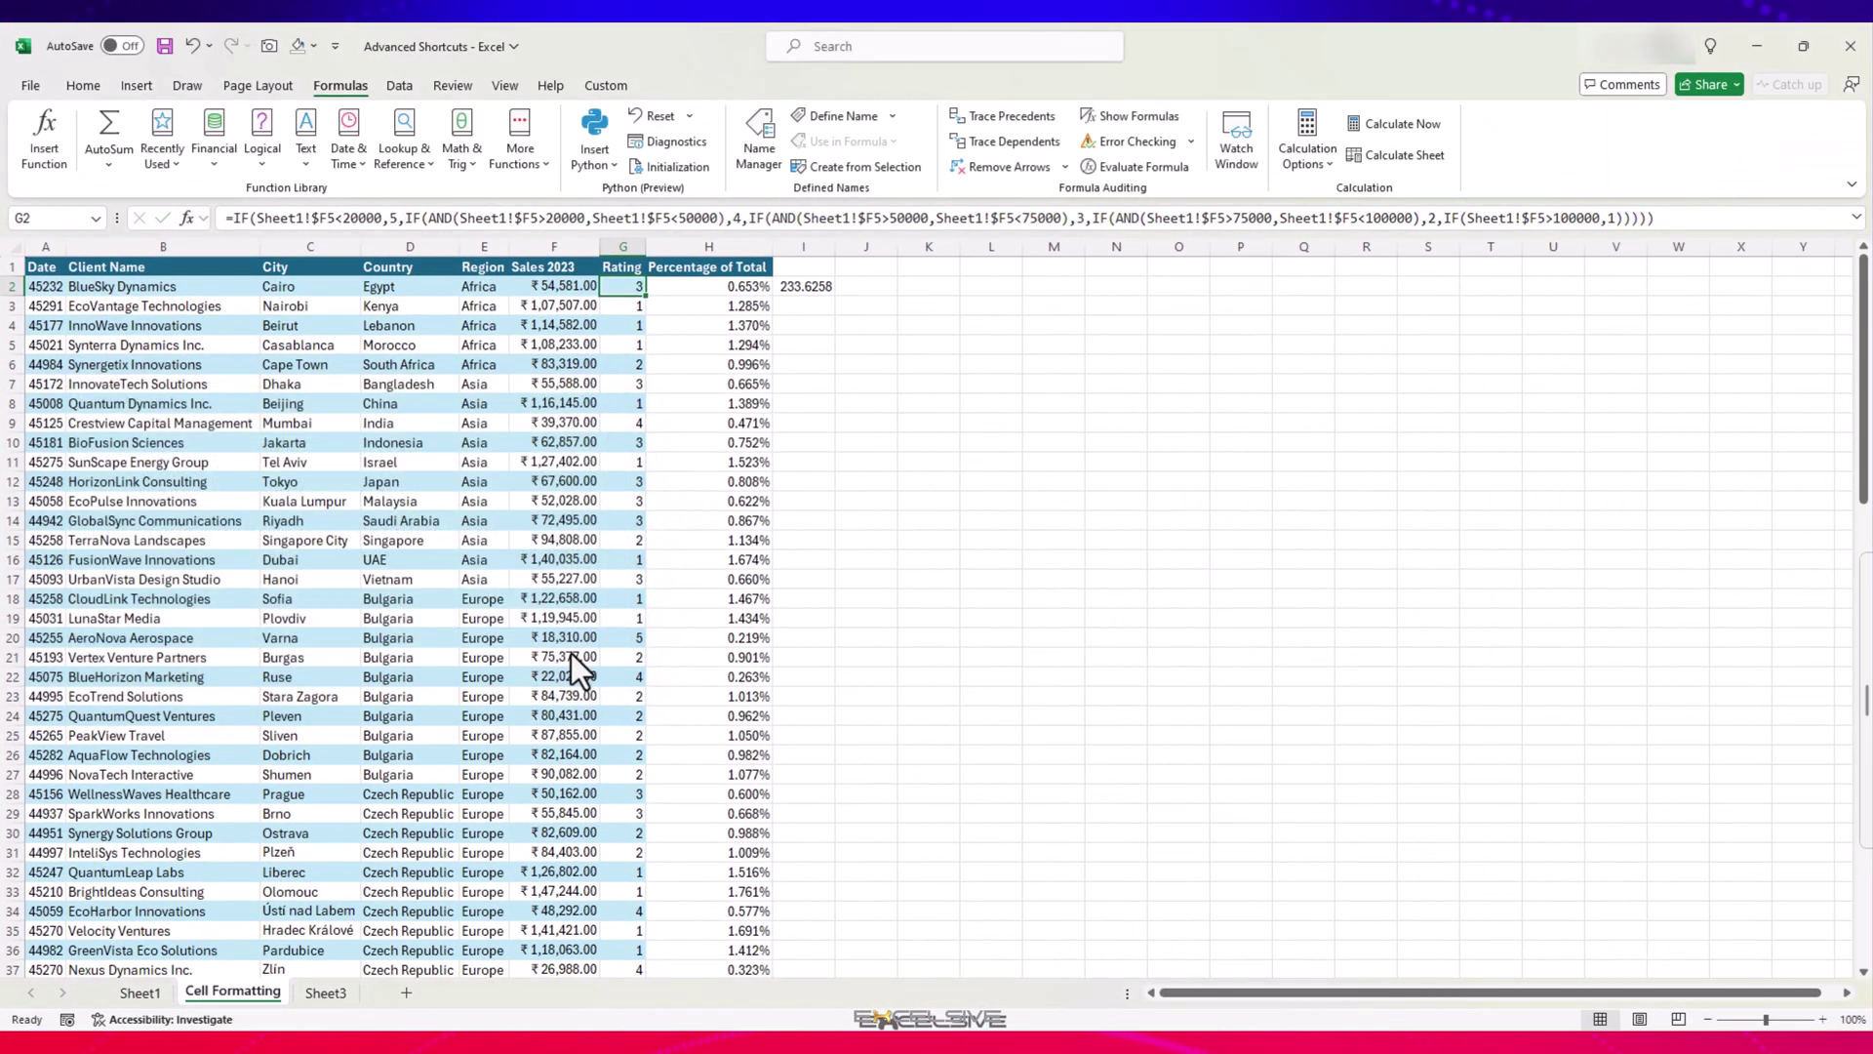
pyautogui.click(586, 328)
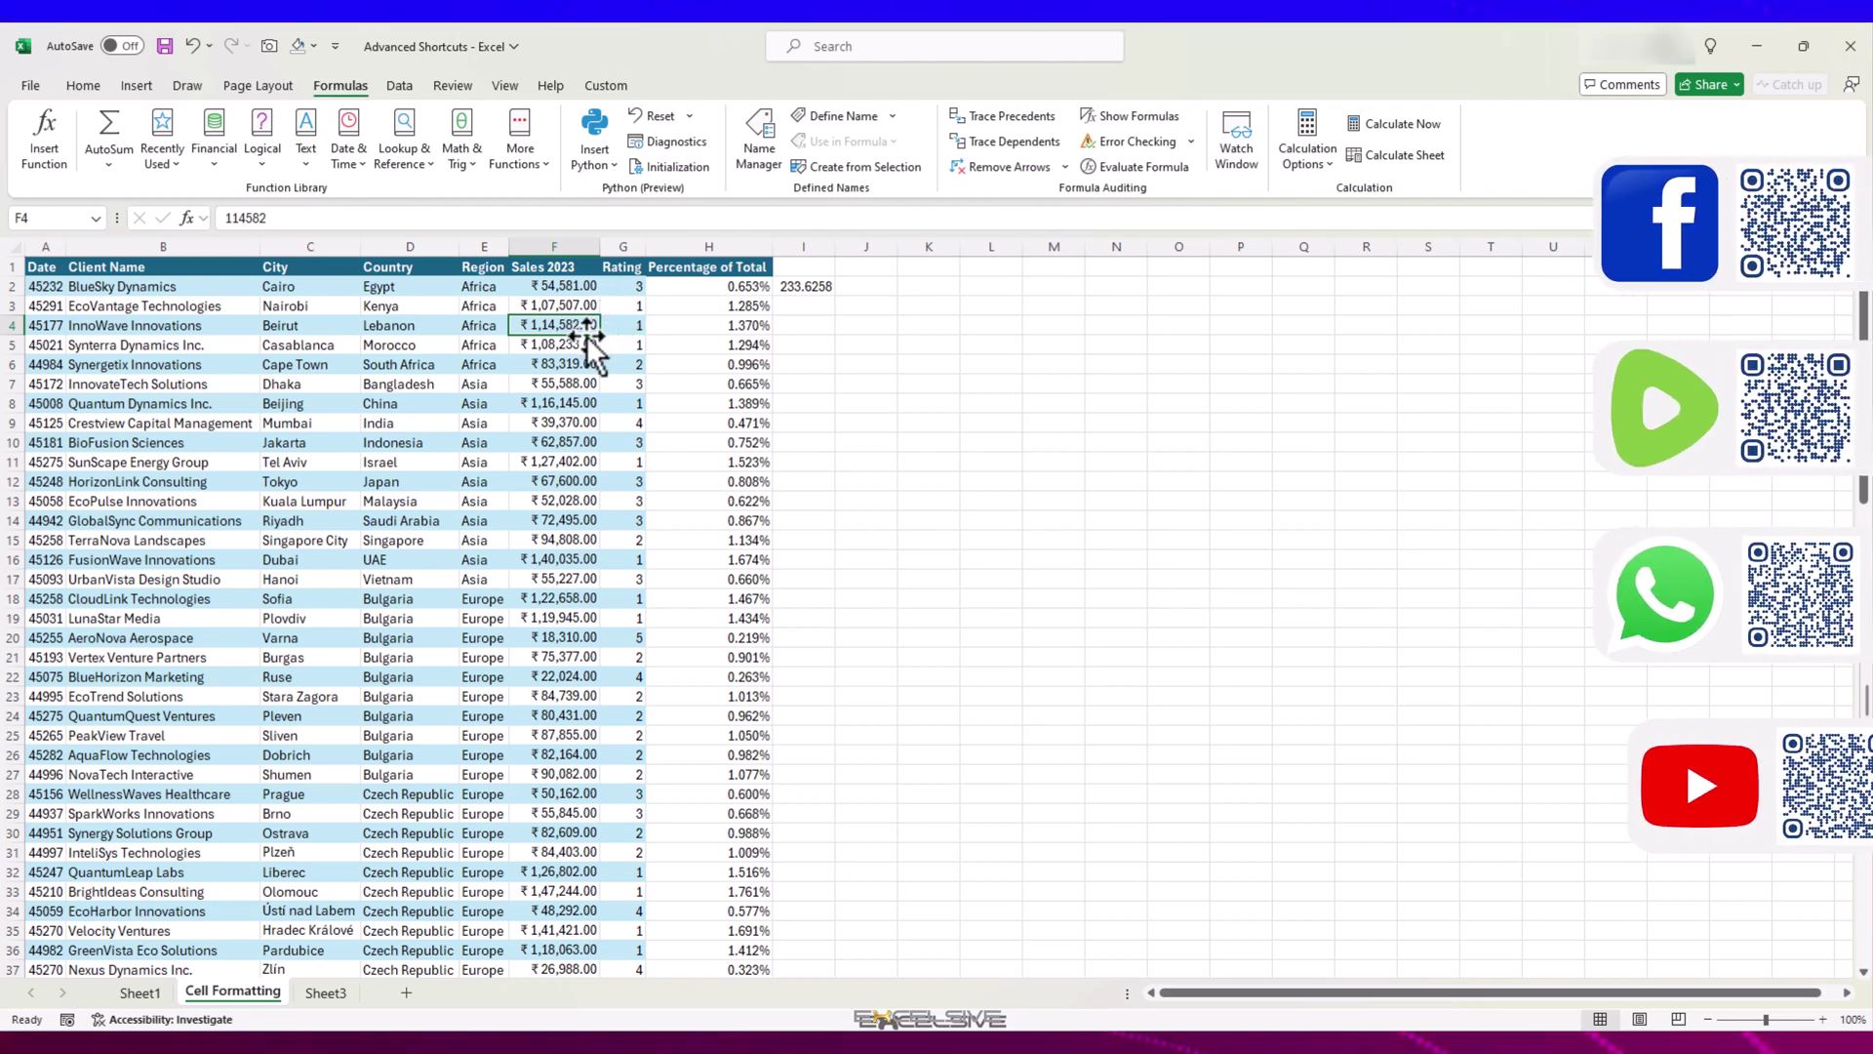
# Define the name SomeSales for F2:F10 using Alt M M D, then select J3.
pyautogui.moveTo(584, 286); pyautogui.dragTo(552, 451)
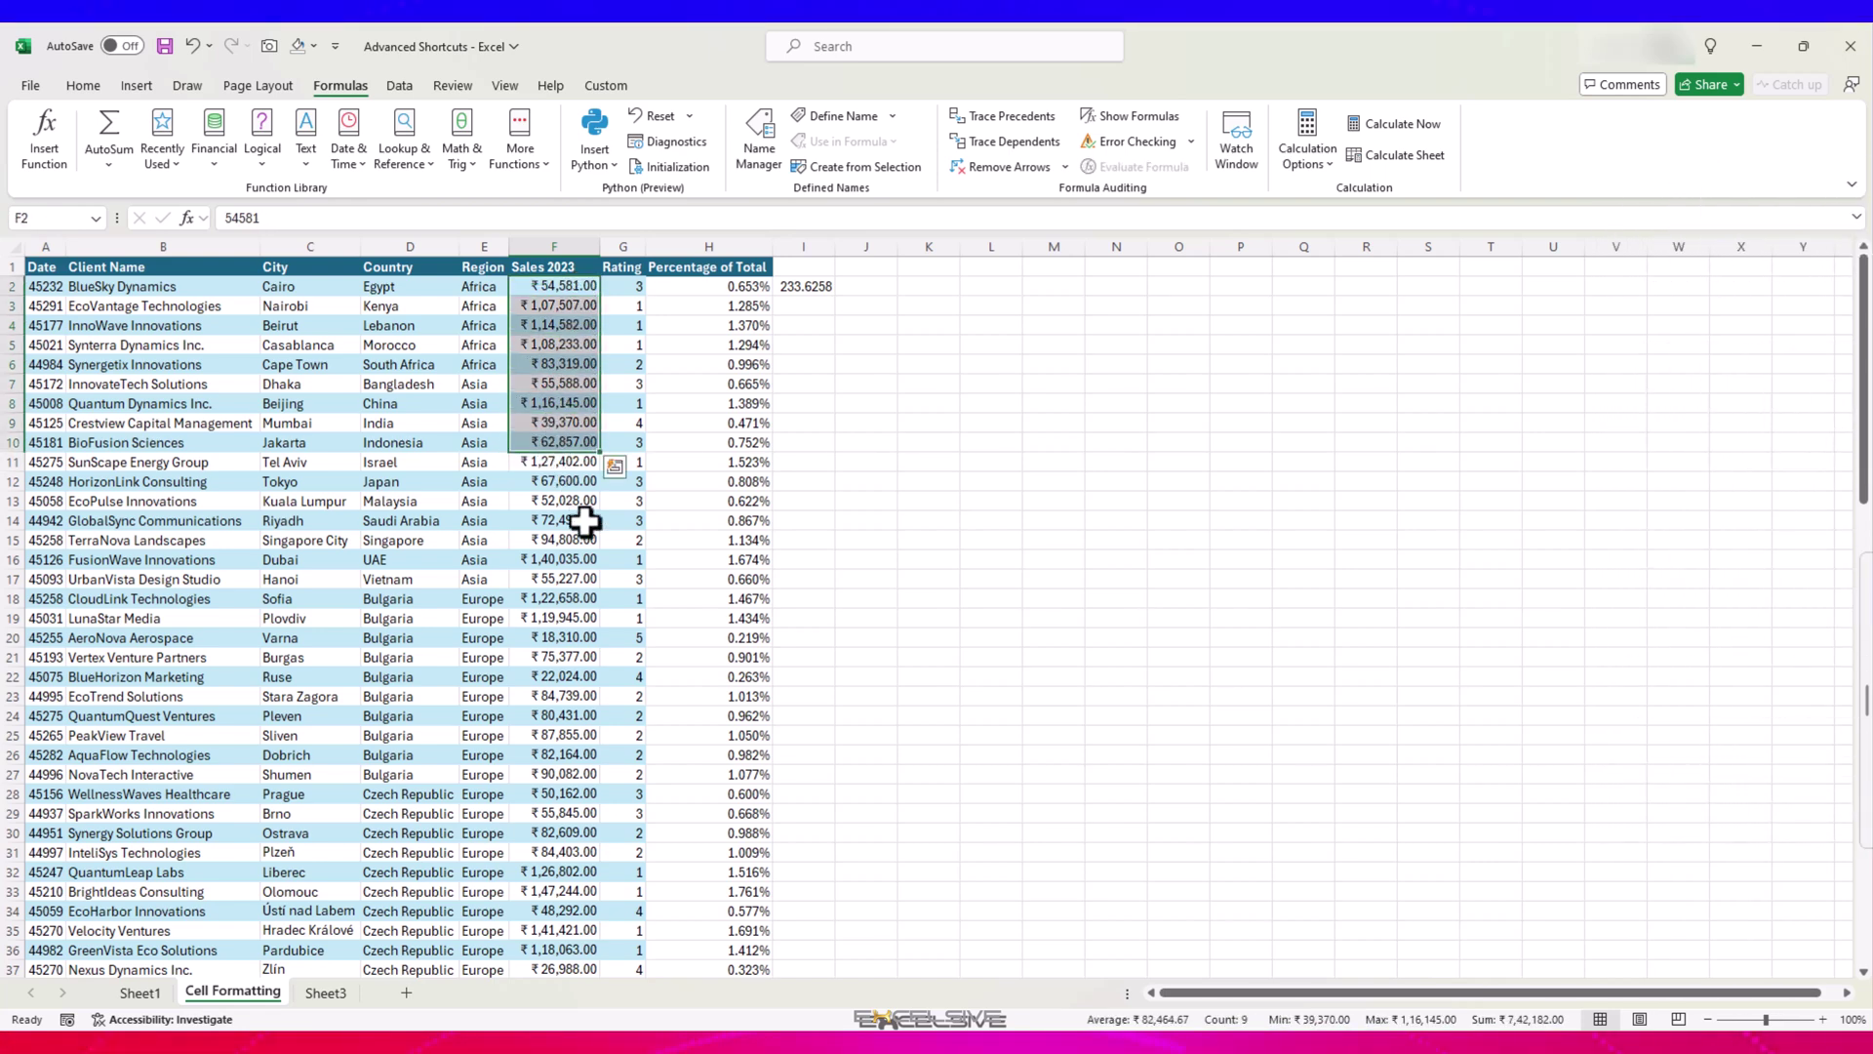
pyautogui.hotkey('alt', 'm')
pyautogui.press('m')
pyautogui.press('d')
pyautogui.write('SomeSales')
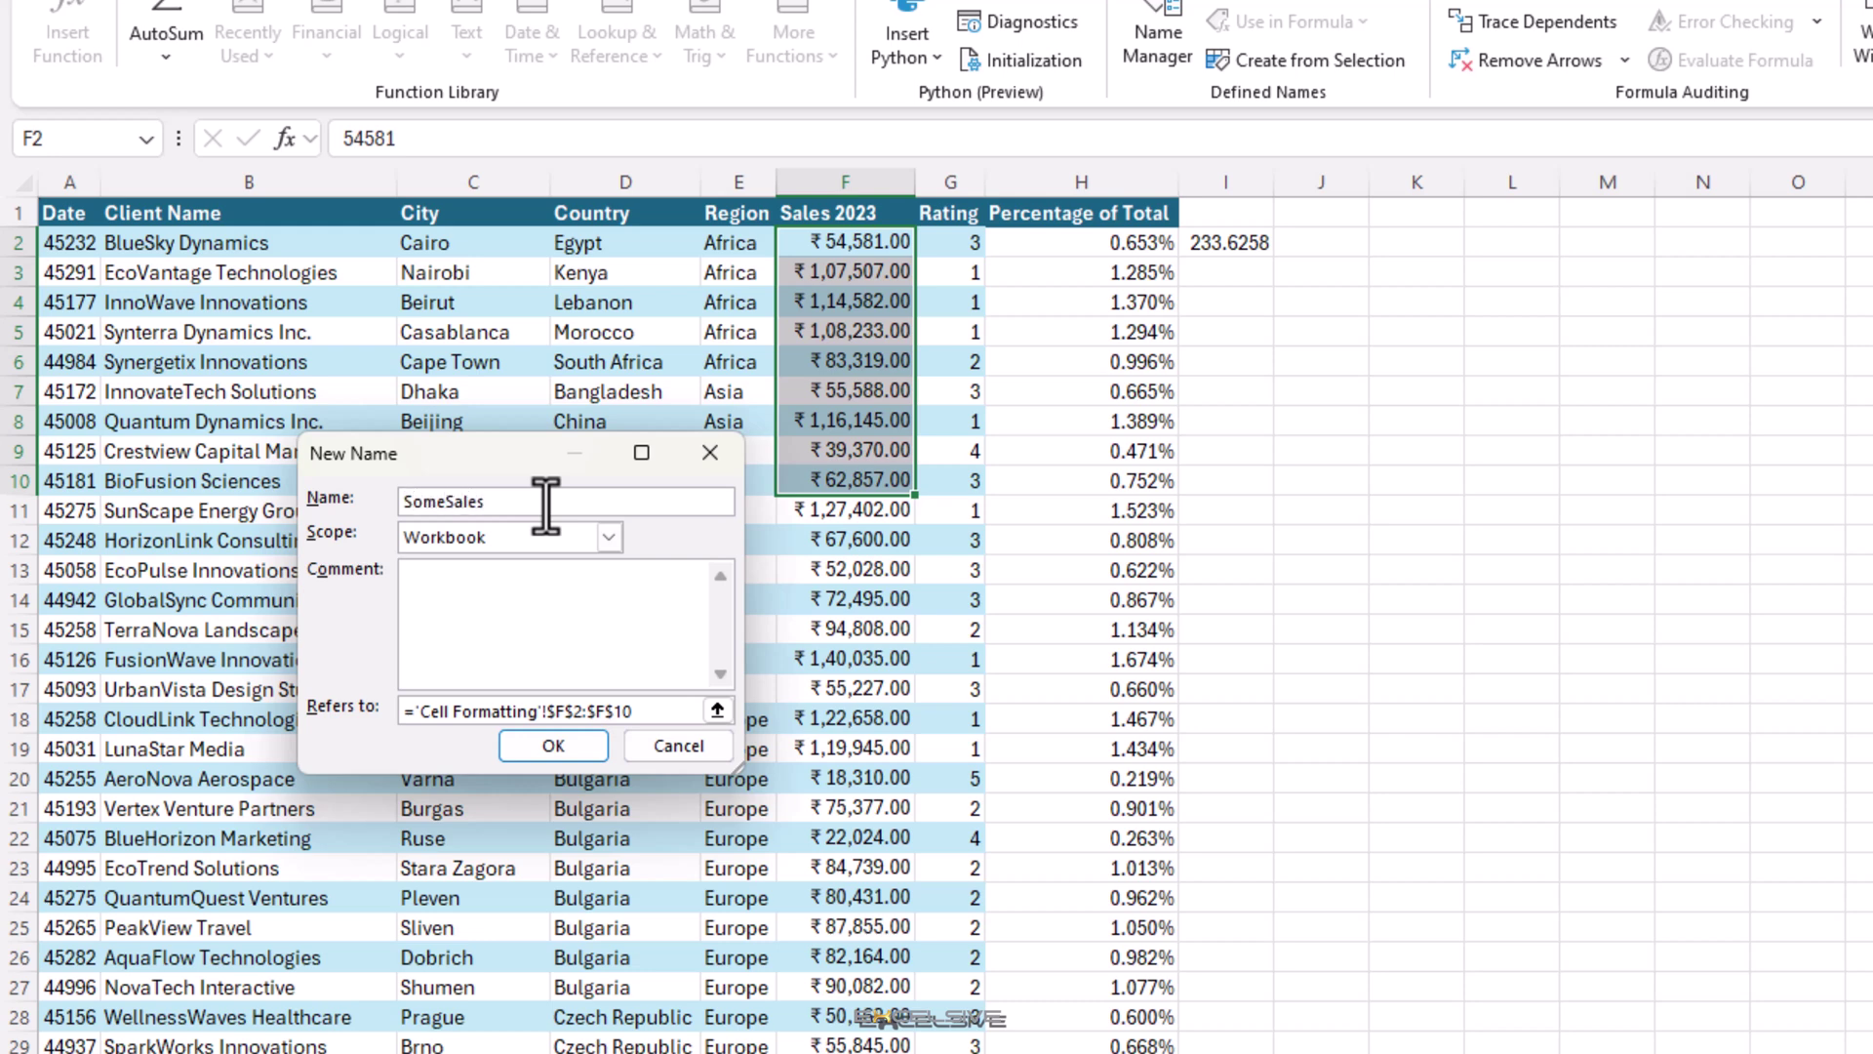
pyautogui.press('Return')
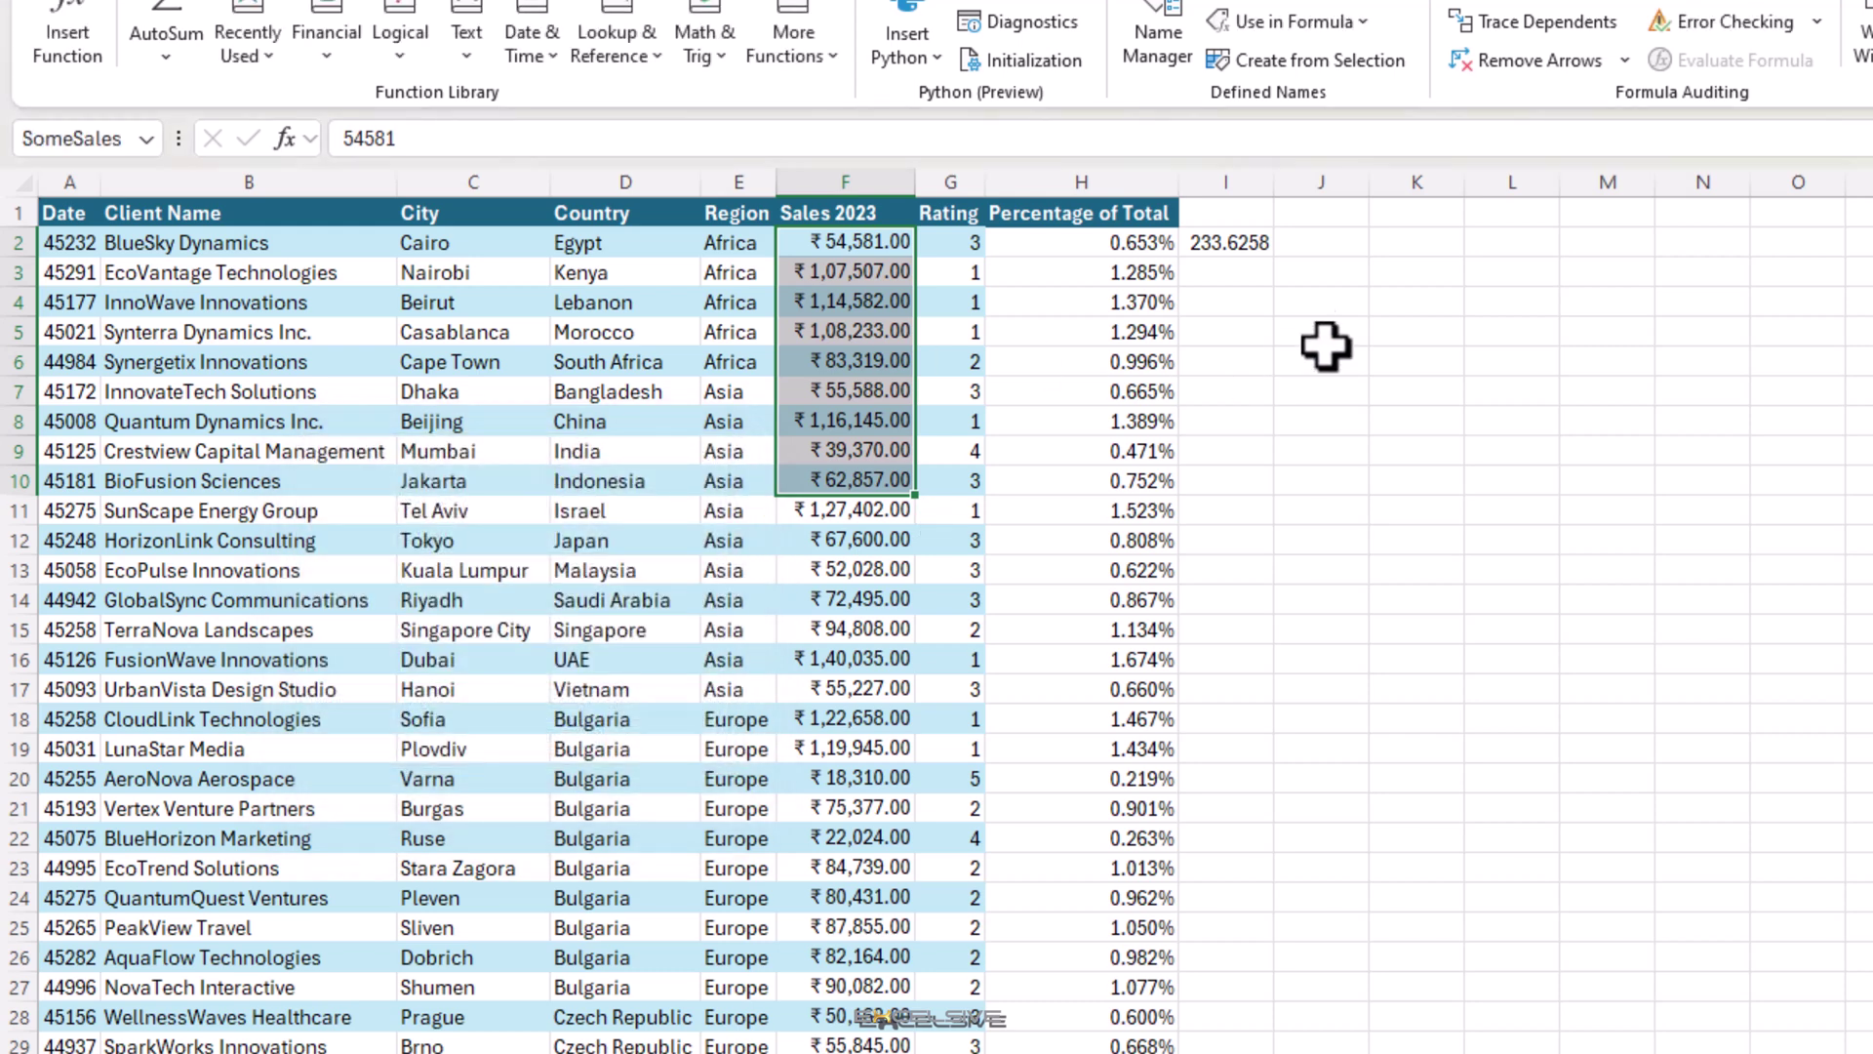
pyautogui.click(1286, 274)
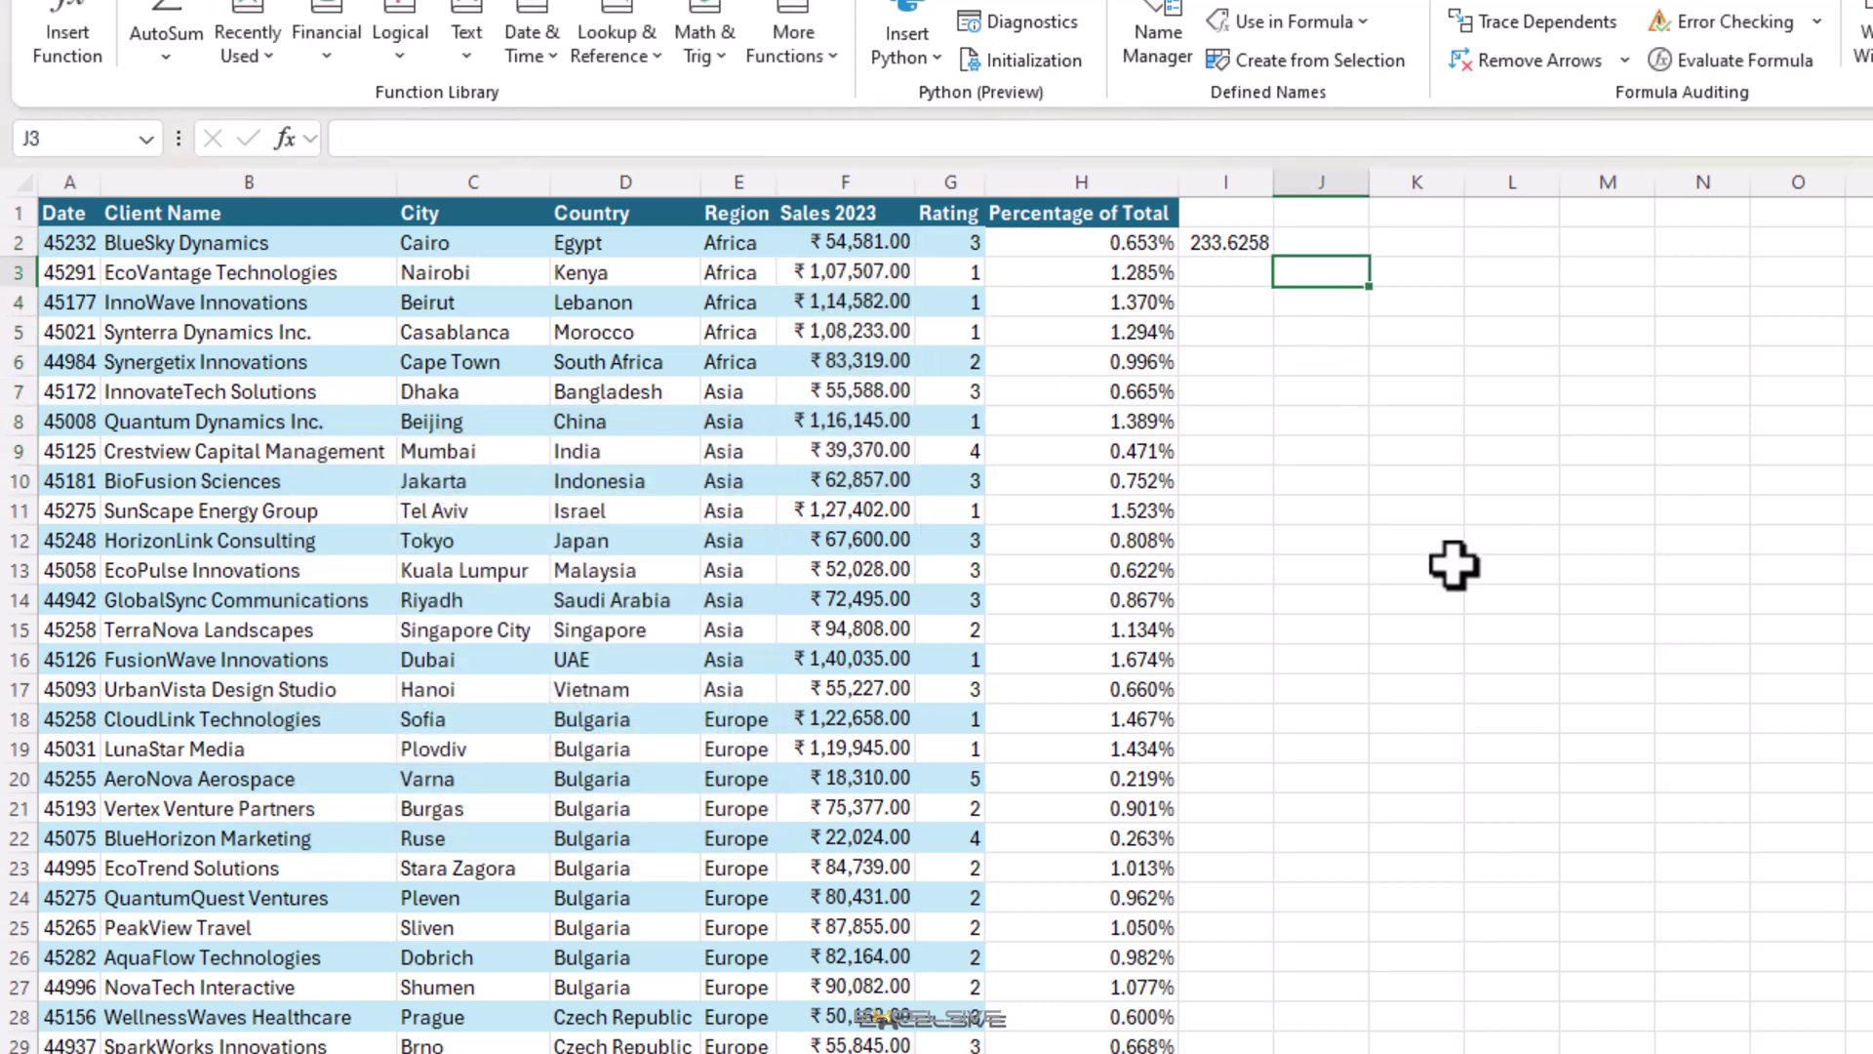
pyautogui.write('=sum(')
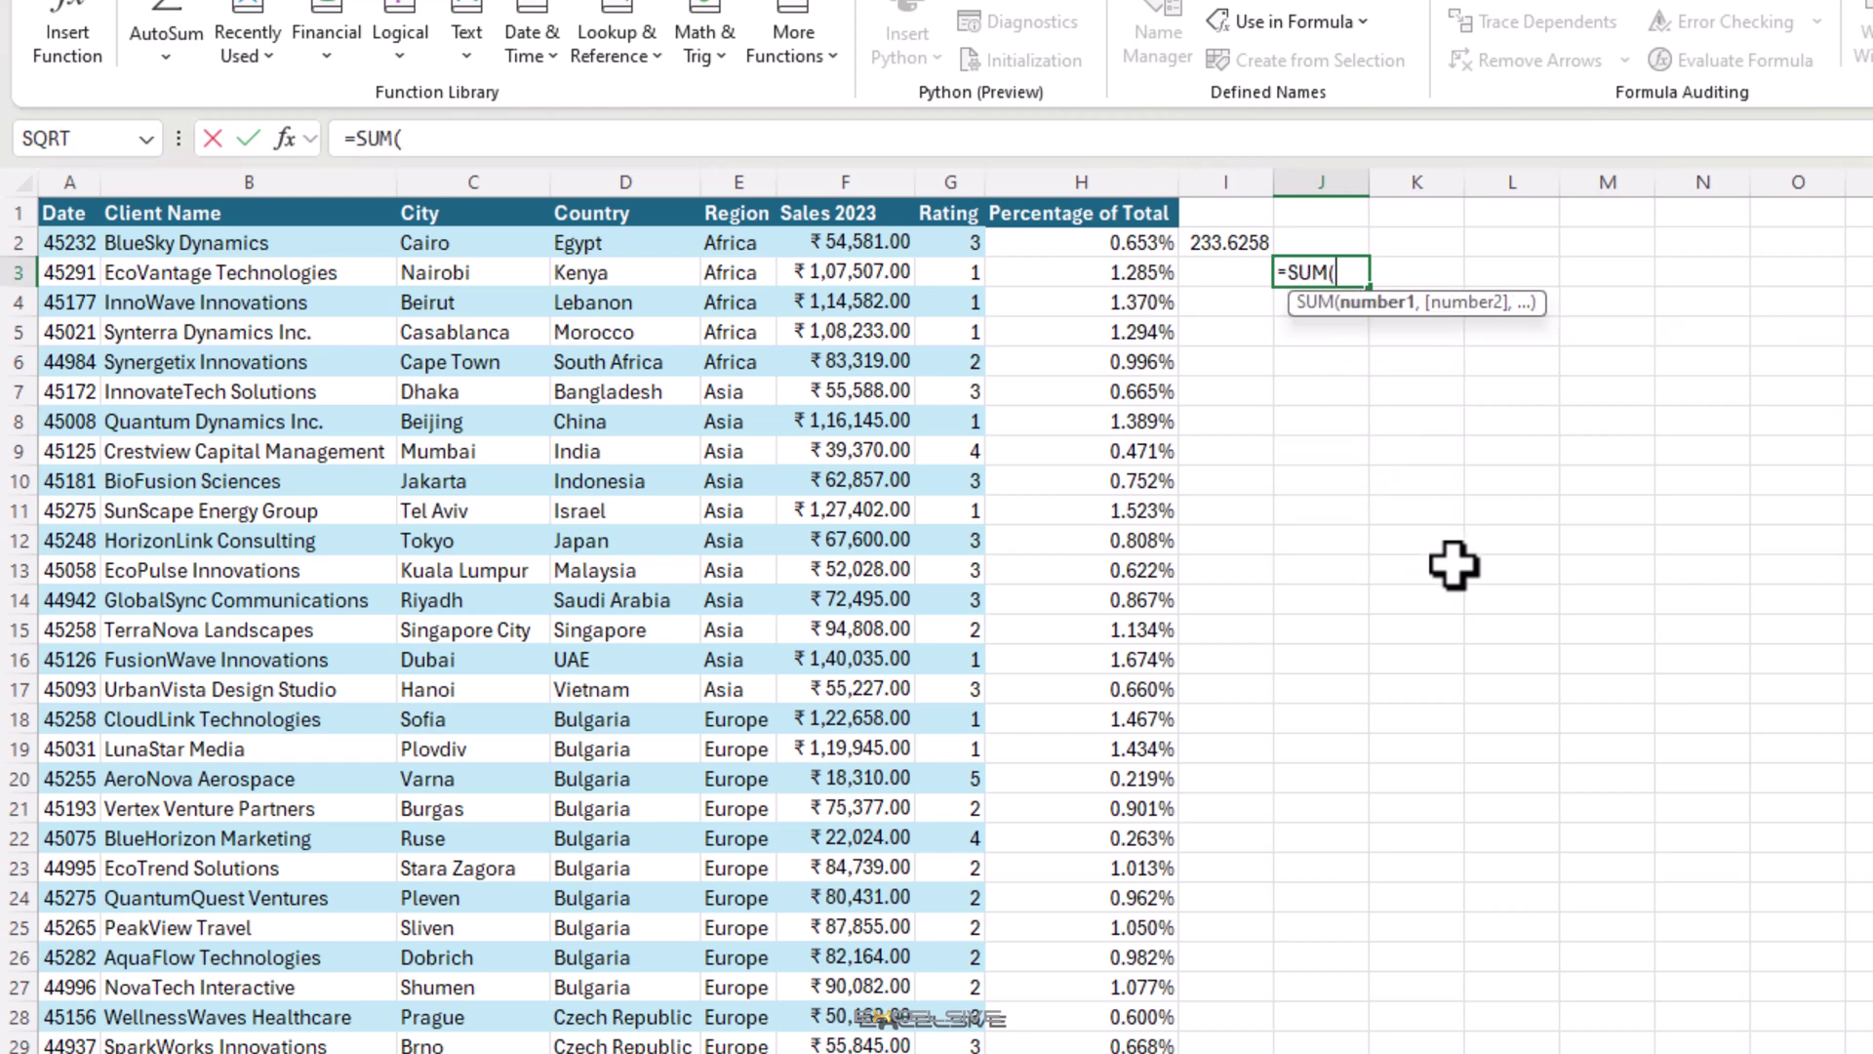
pyautogui.write('so')
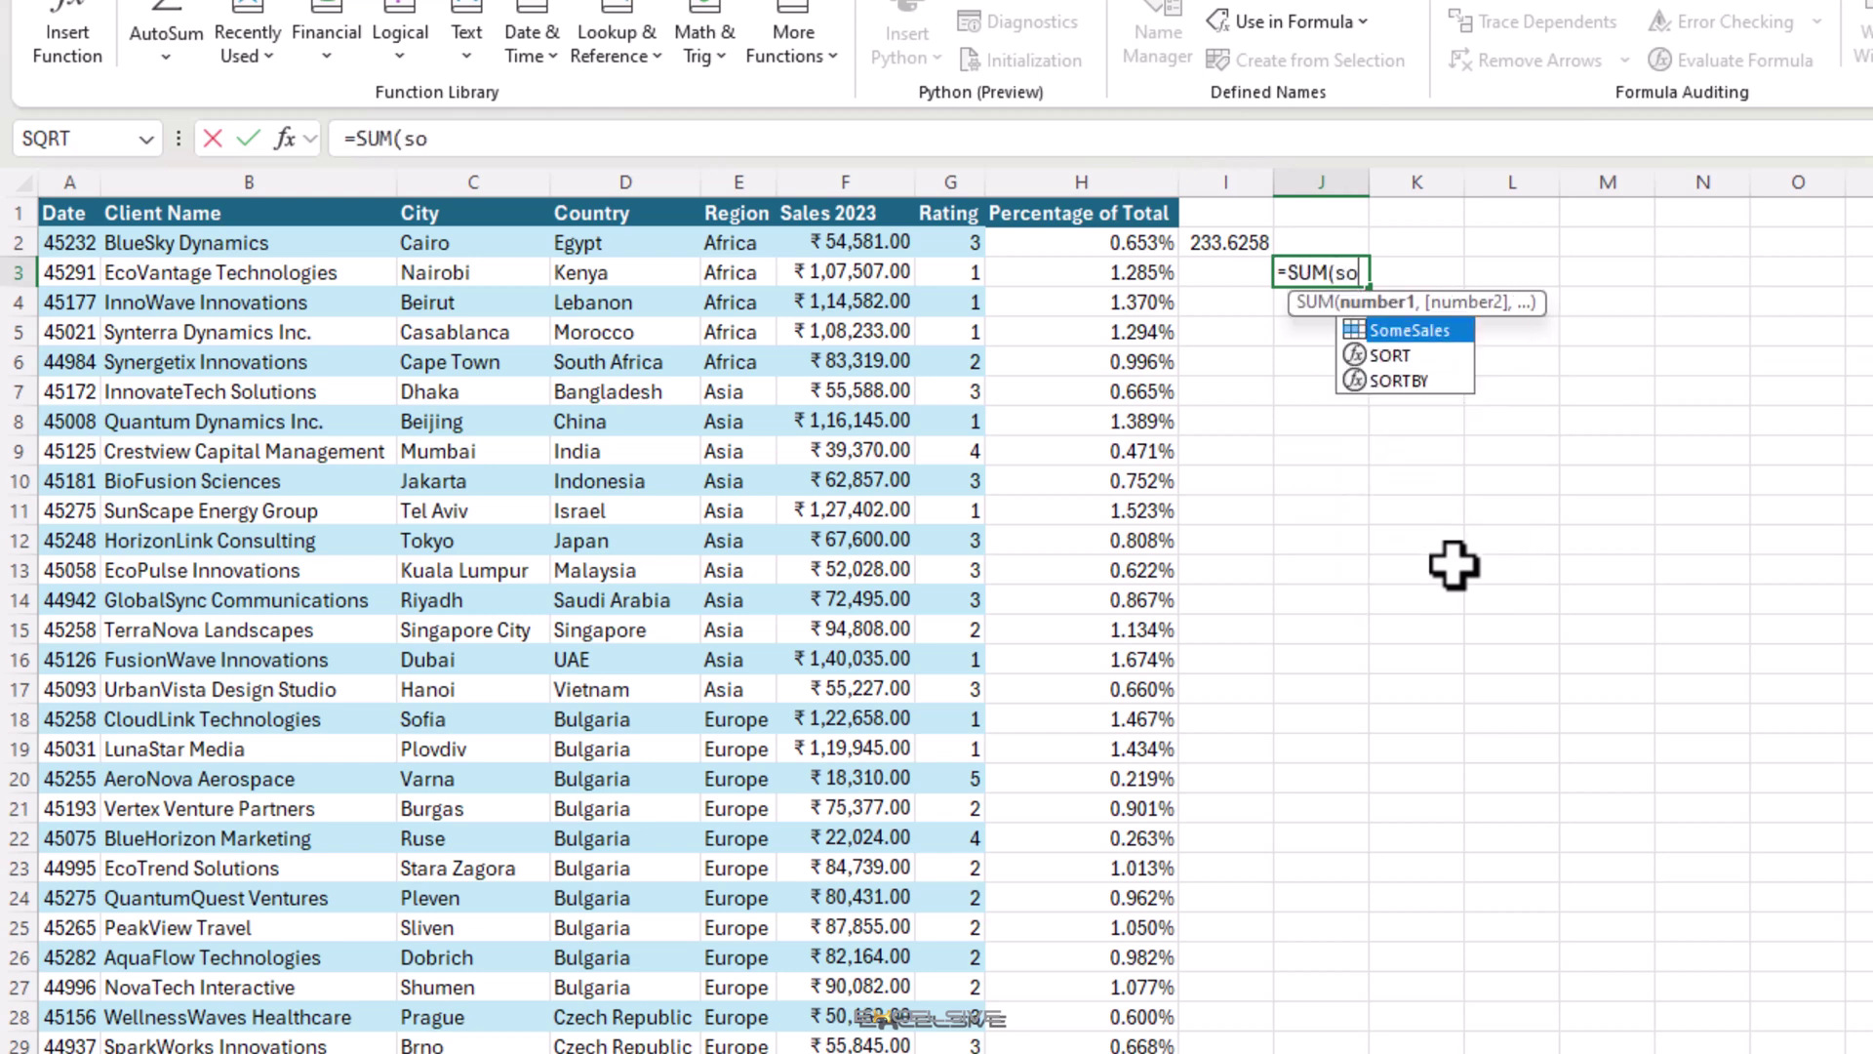
# Enter =SUM(SomeSales) in J3 by accepting the name suggestion.
pyautogui.press('Tab')
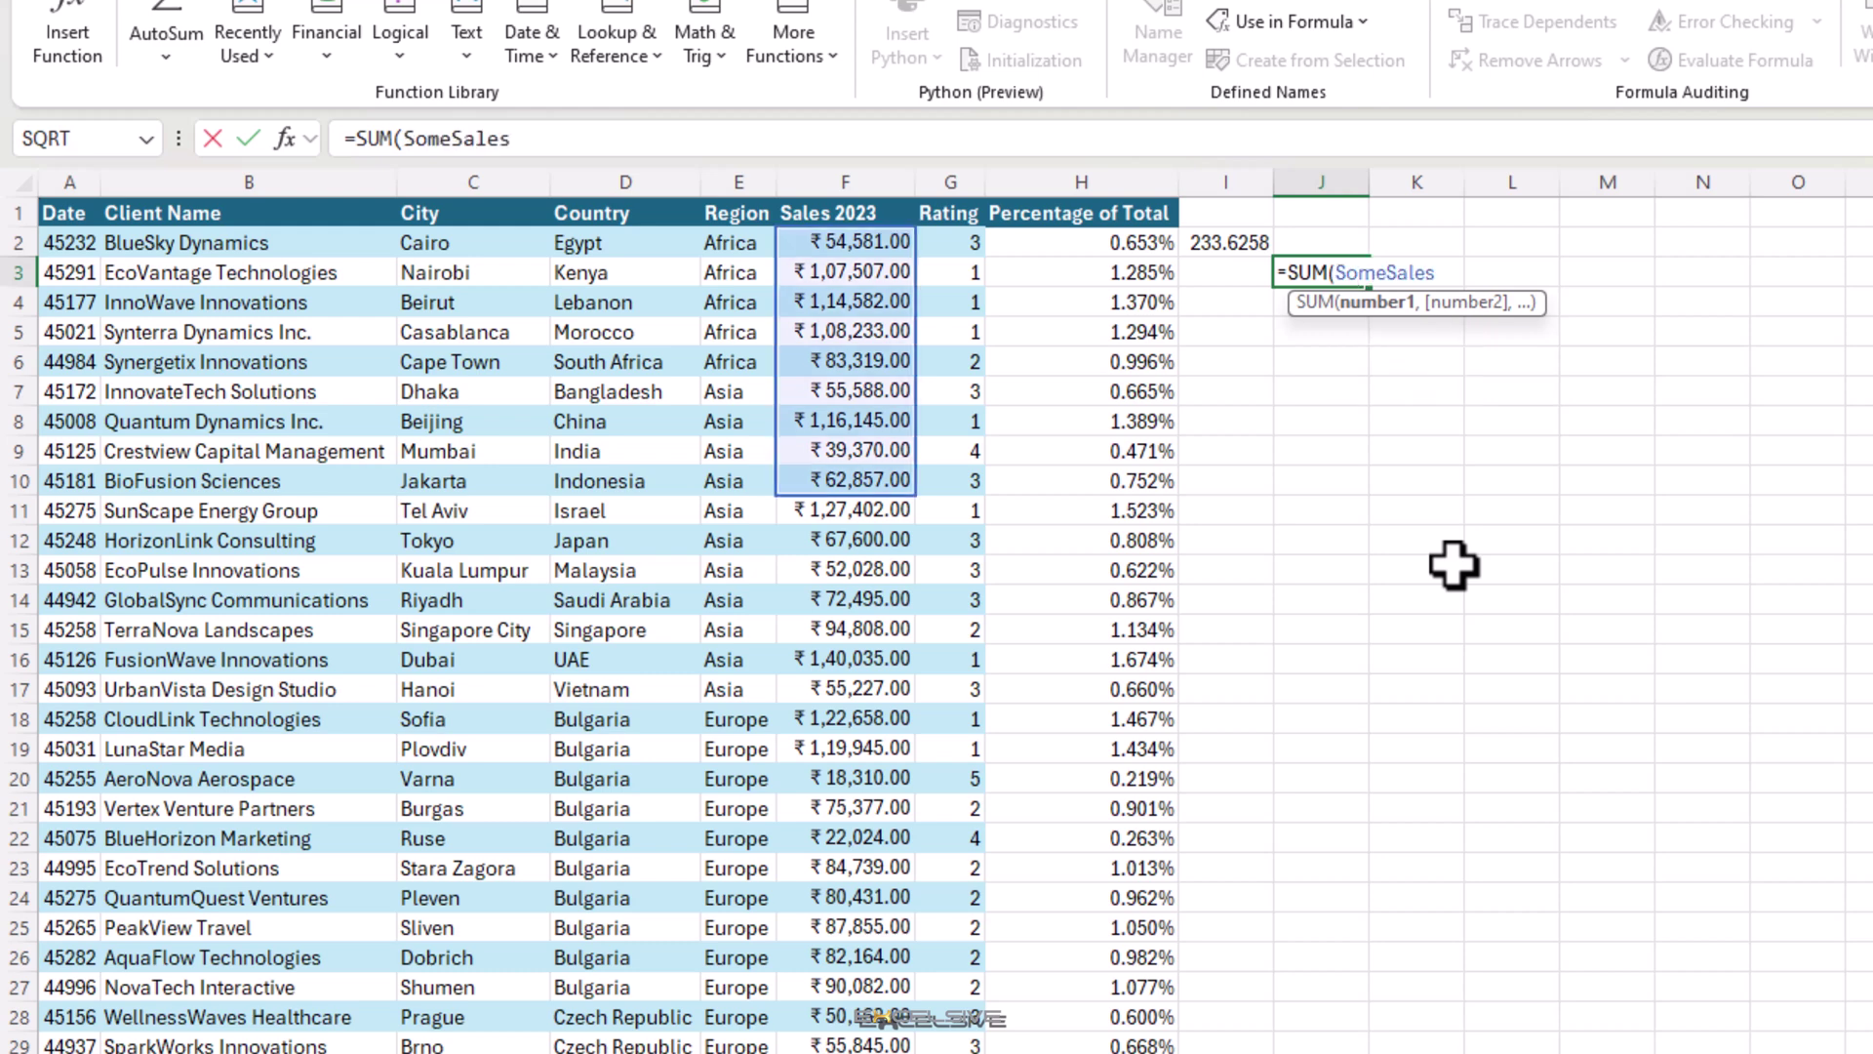
pyautogui.press('Return')
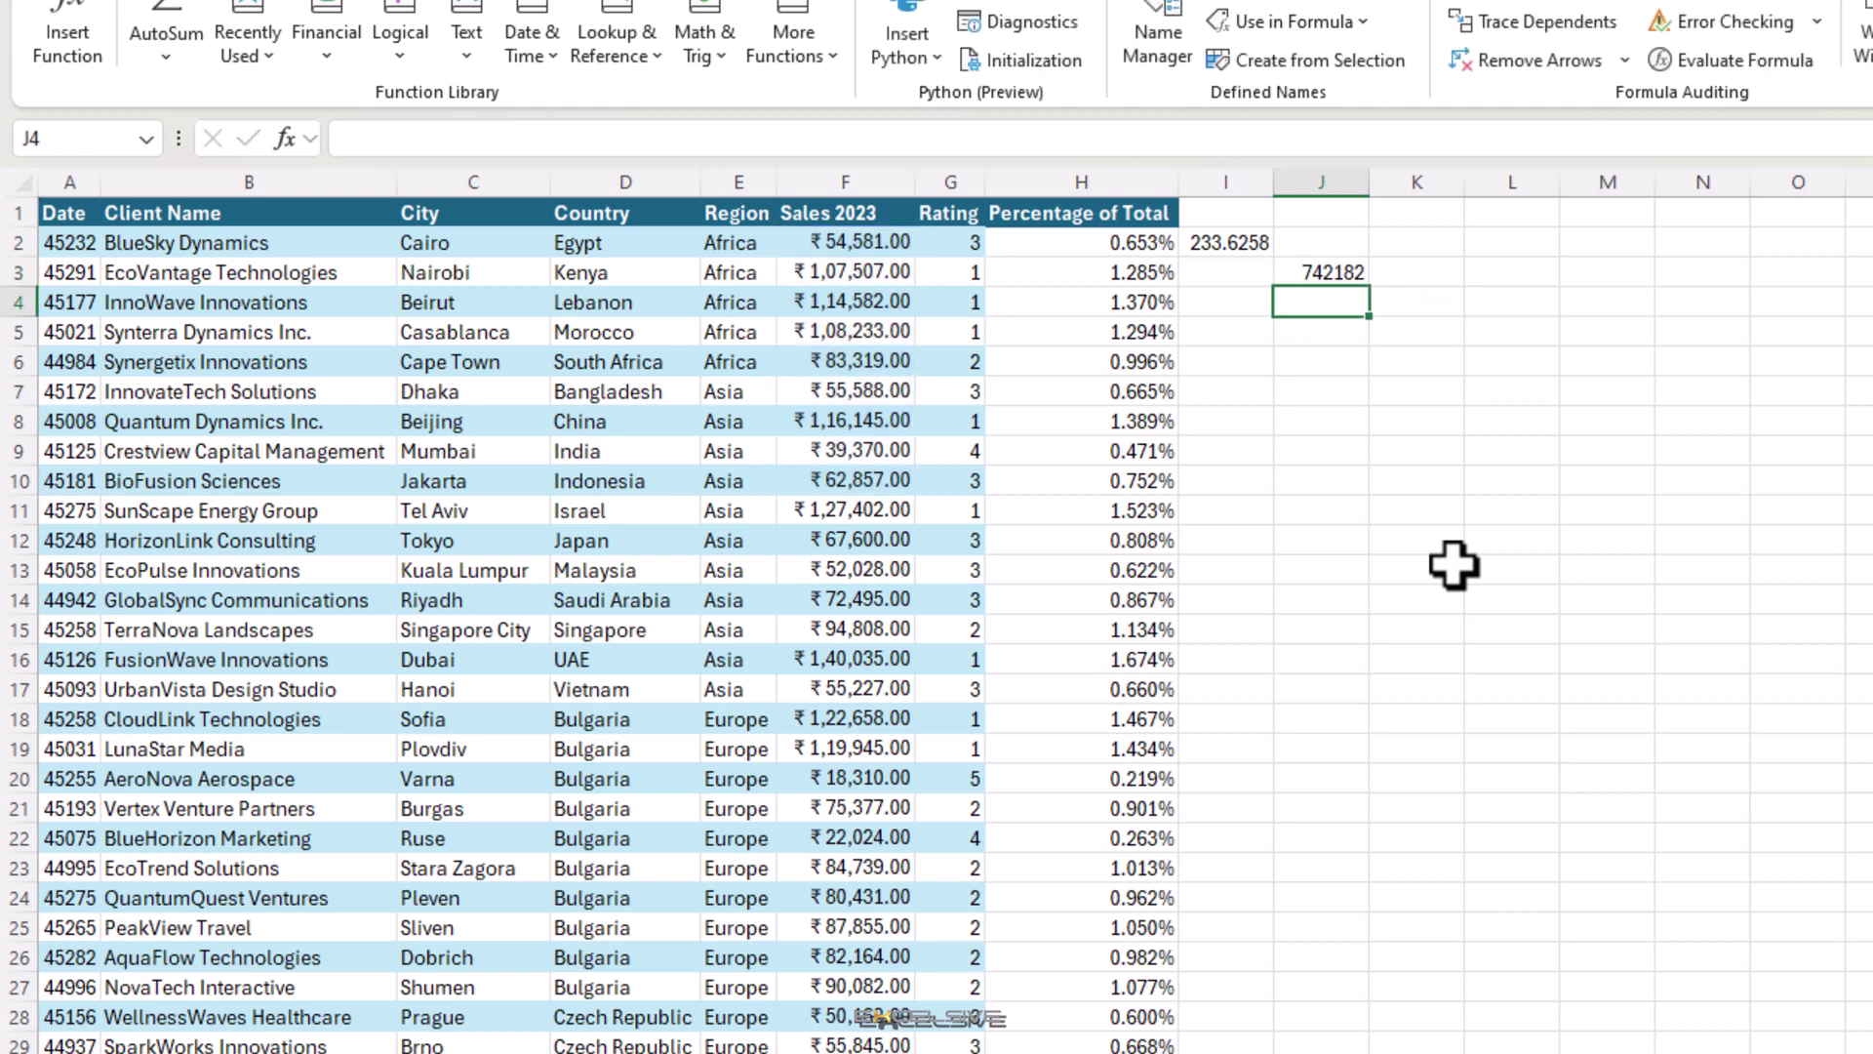
pyautogui.press('Up')
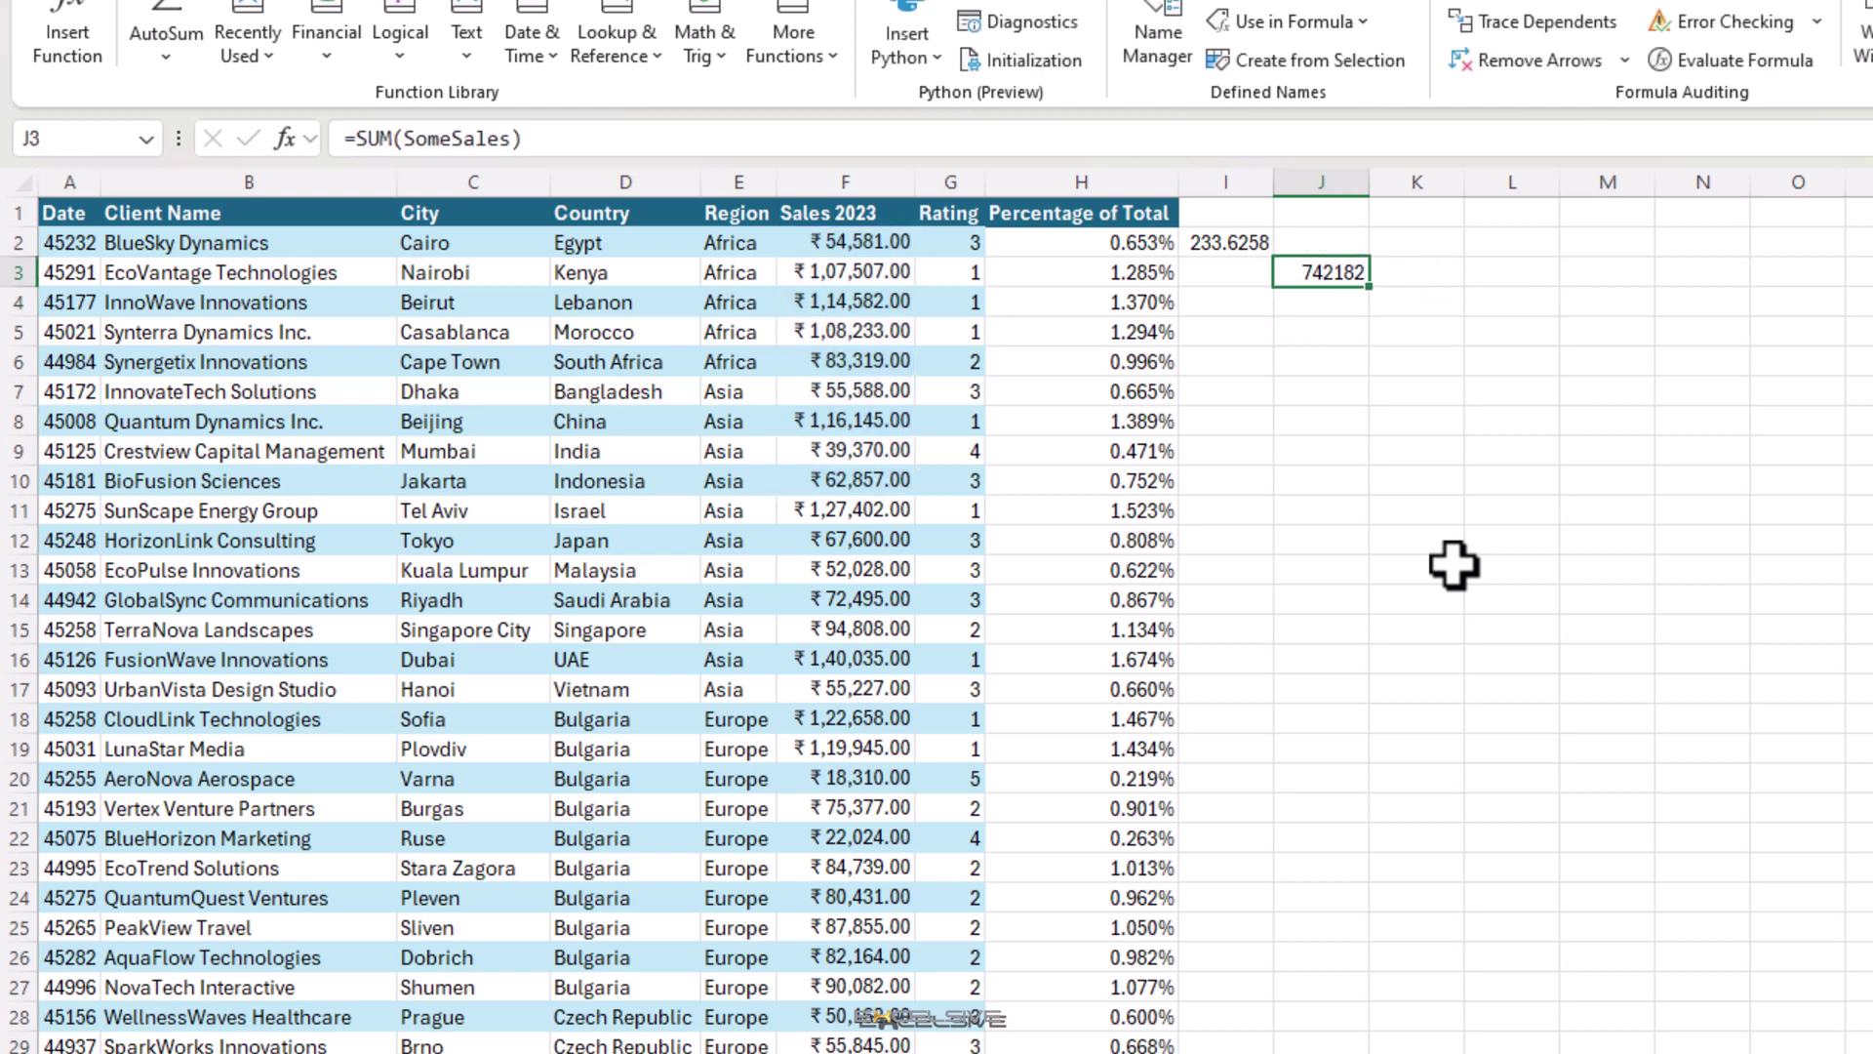
pyautogui.press('Down')
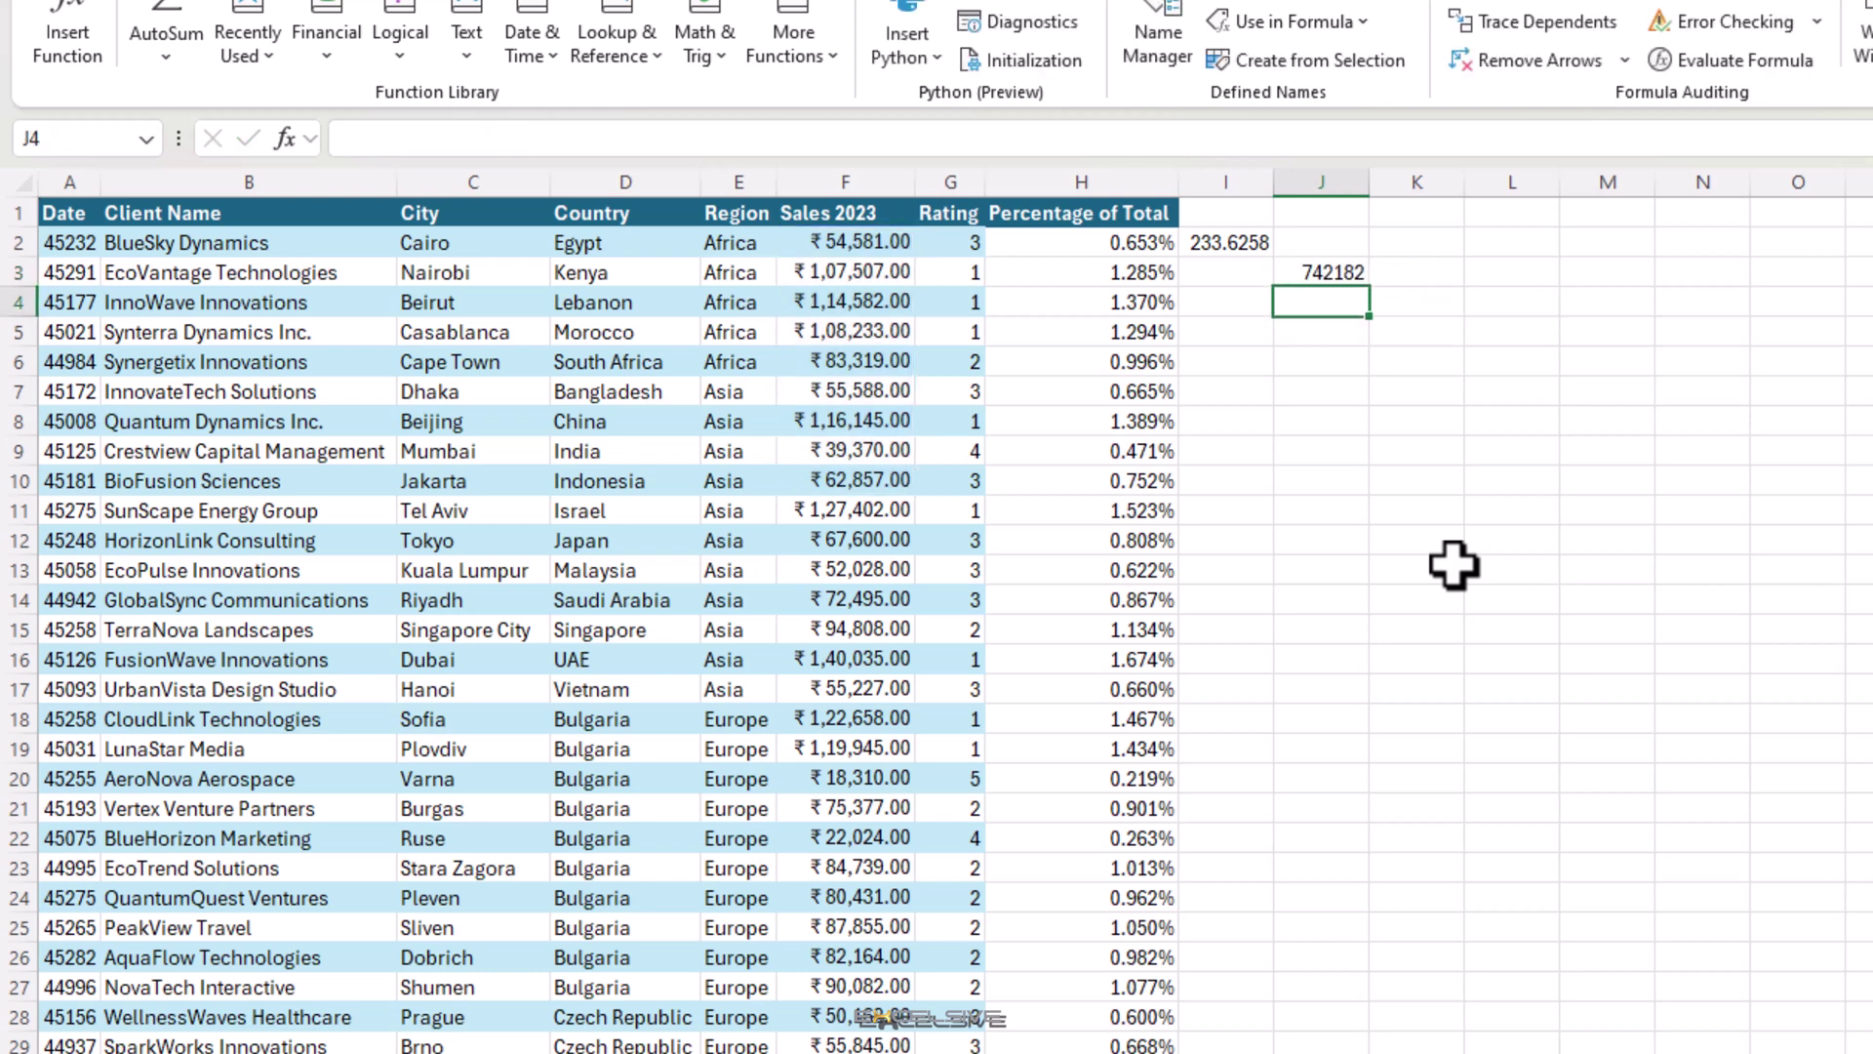
# Delete the name from J3's SUM and re-insert SomeSales via F3 Paste Name, giving 742182.
pyautogui.press('Up')
pyautogui.press('F2')
pyautogui.press('Left')
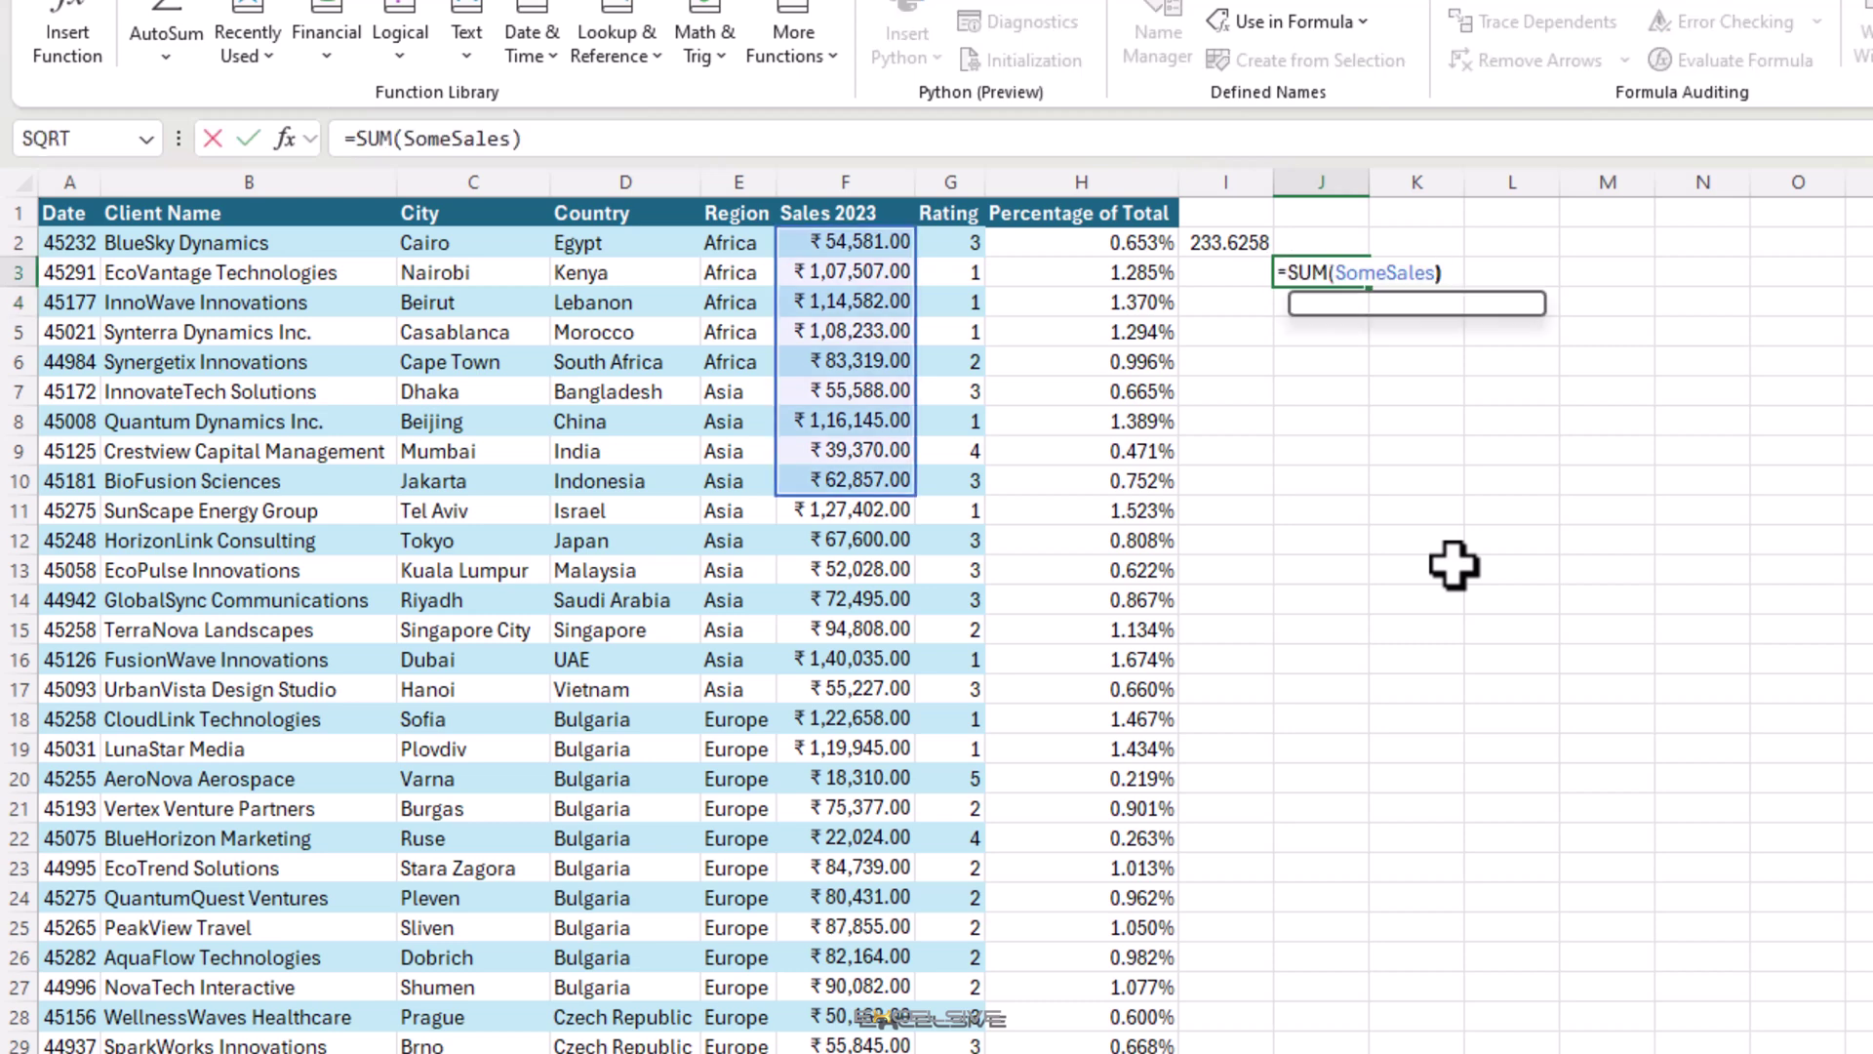
pyautogui.press('BackSpace')
pyautogui.press('BackSpace')
pyautogui.press('BackSpace')
pyautogui.press('BackSpace')
pyautogui.press('BackSpace')
pyautogui.press('BackSpace')
pyautogui.press('BackSpace')
pyautogui.press('BackSpace')
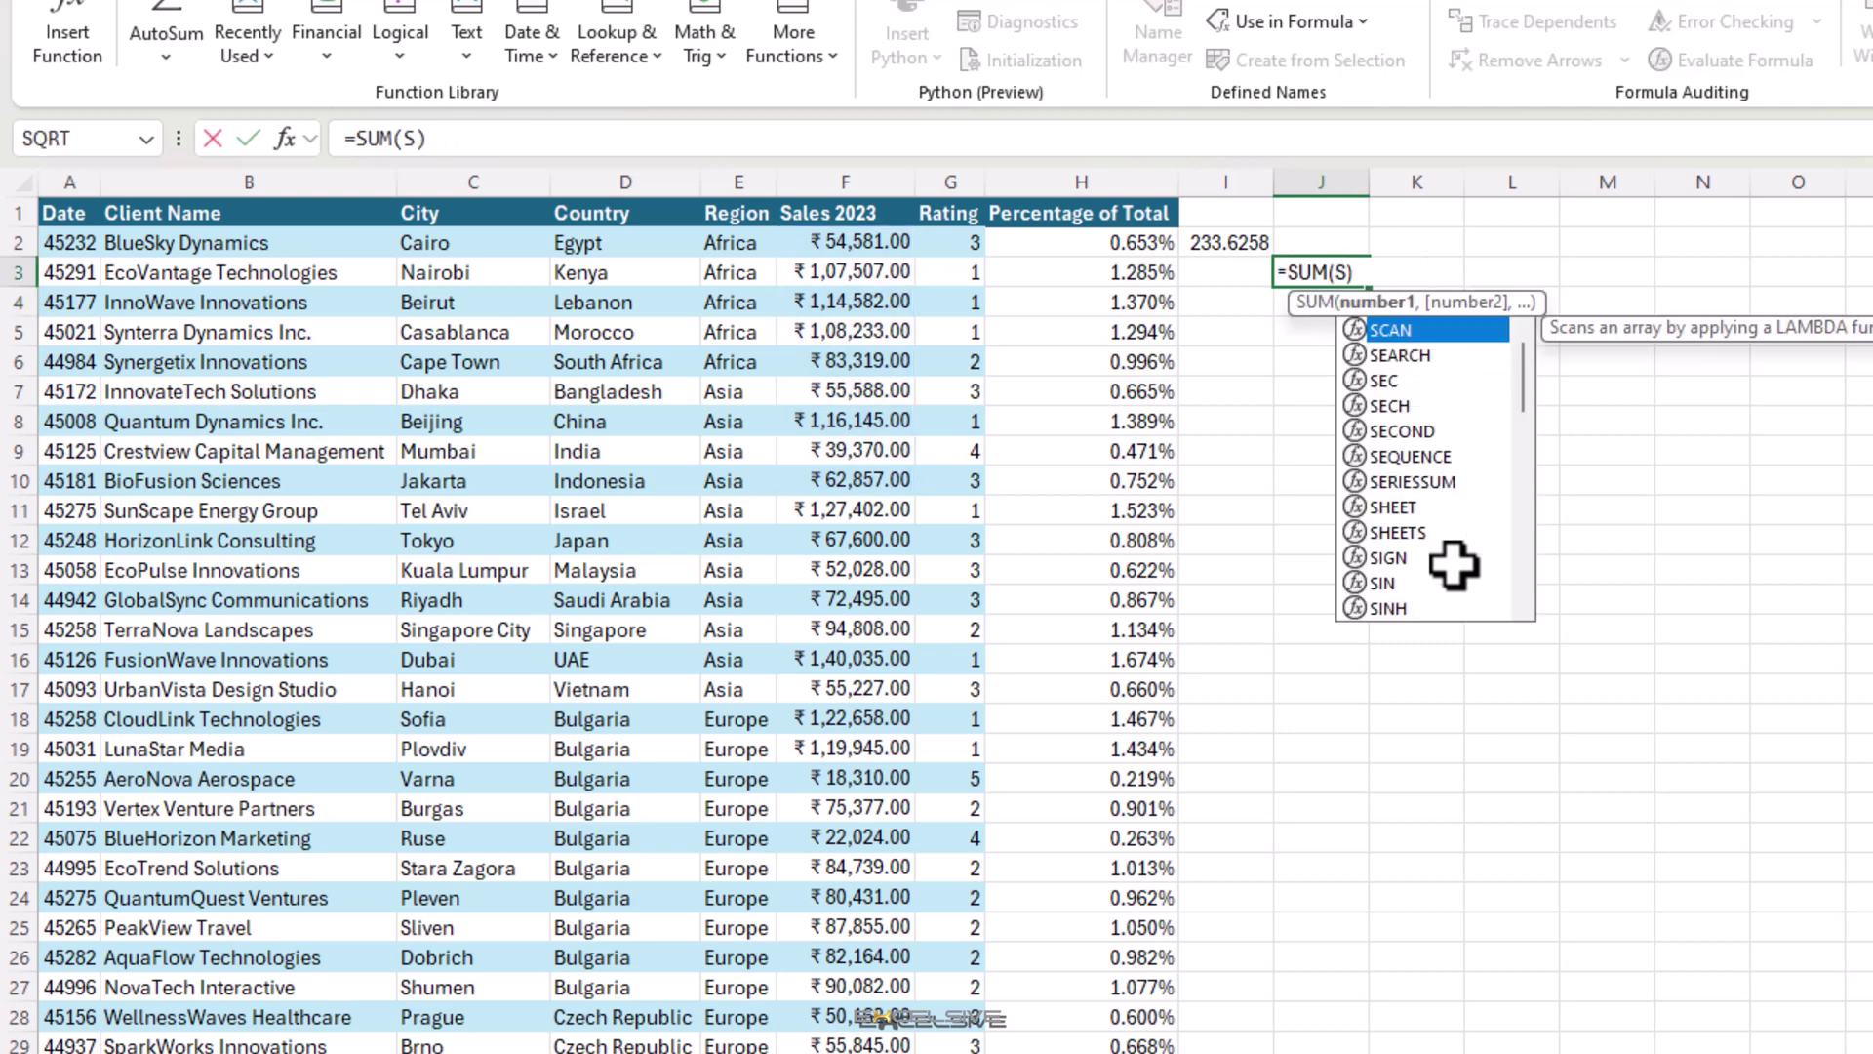
pyautogui.press('BackSpace')
pyautogui.press('F3')
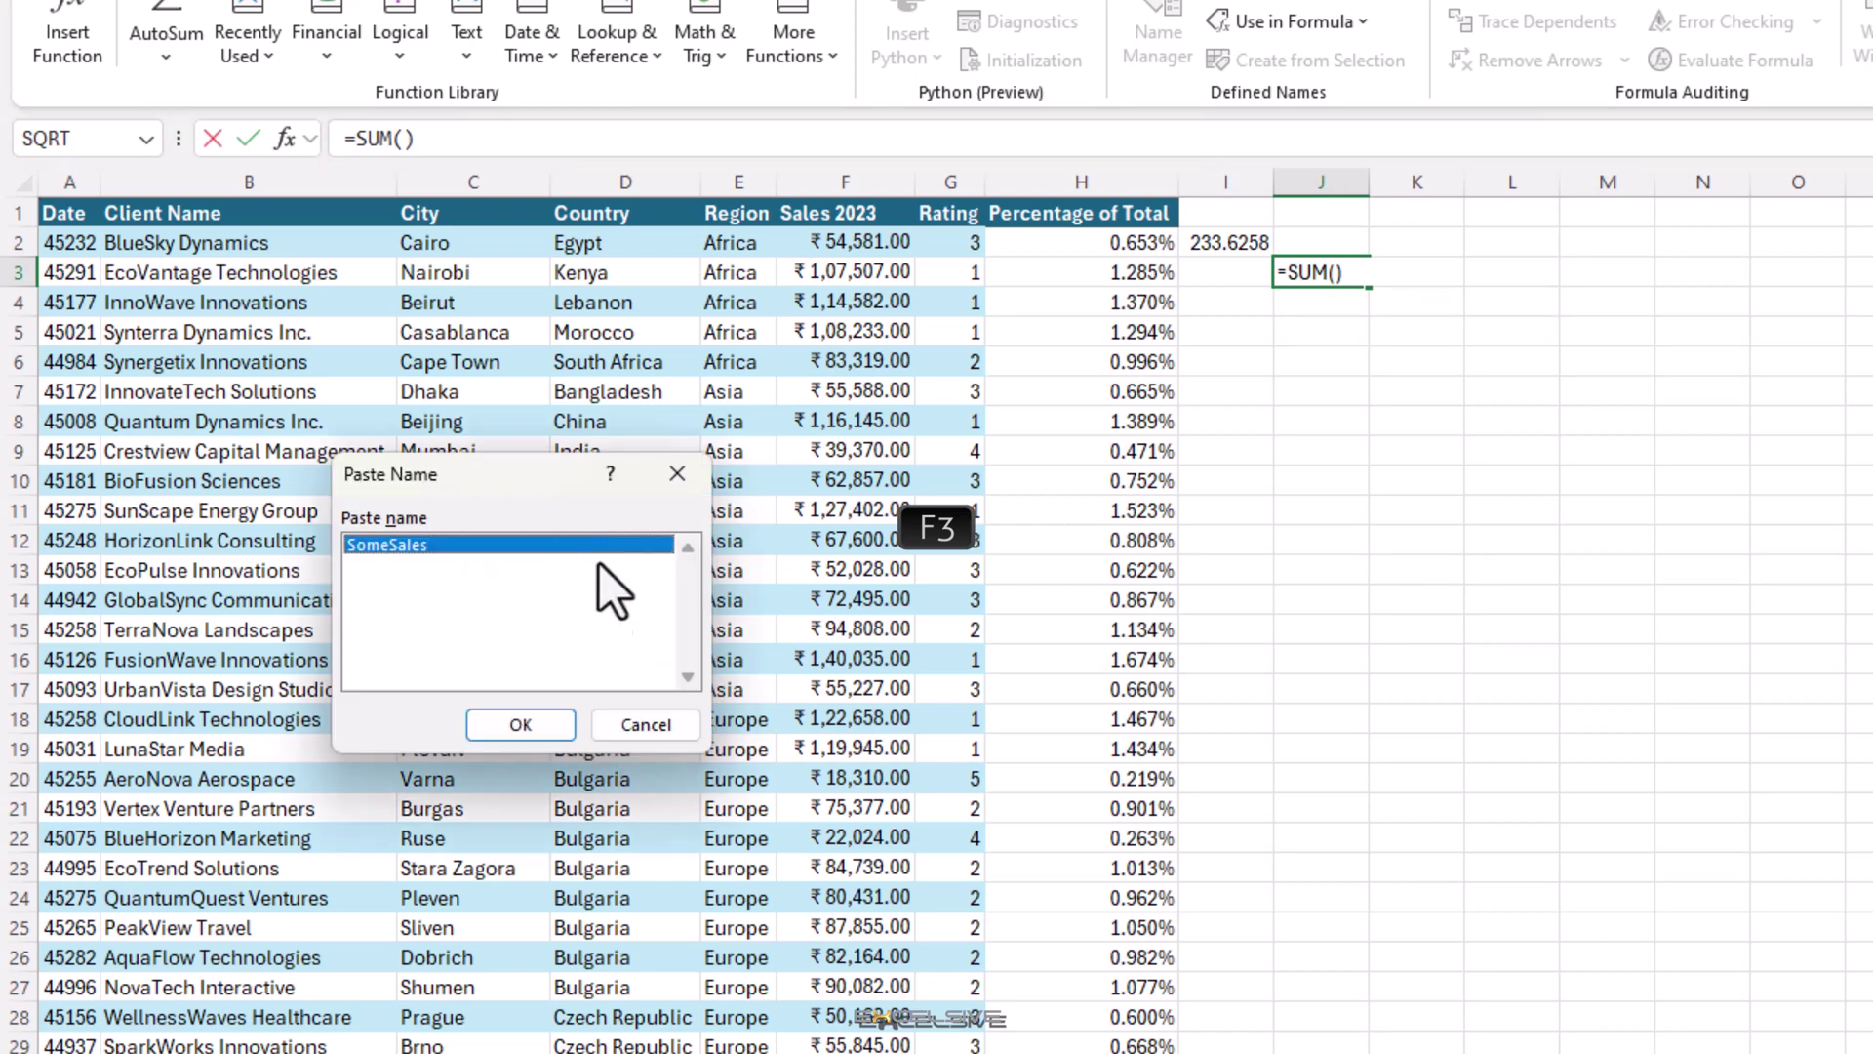
pyautogui.click(556, 716)
pyautogui.press('Return')
pyautogui.click(850, 450)
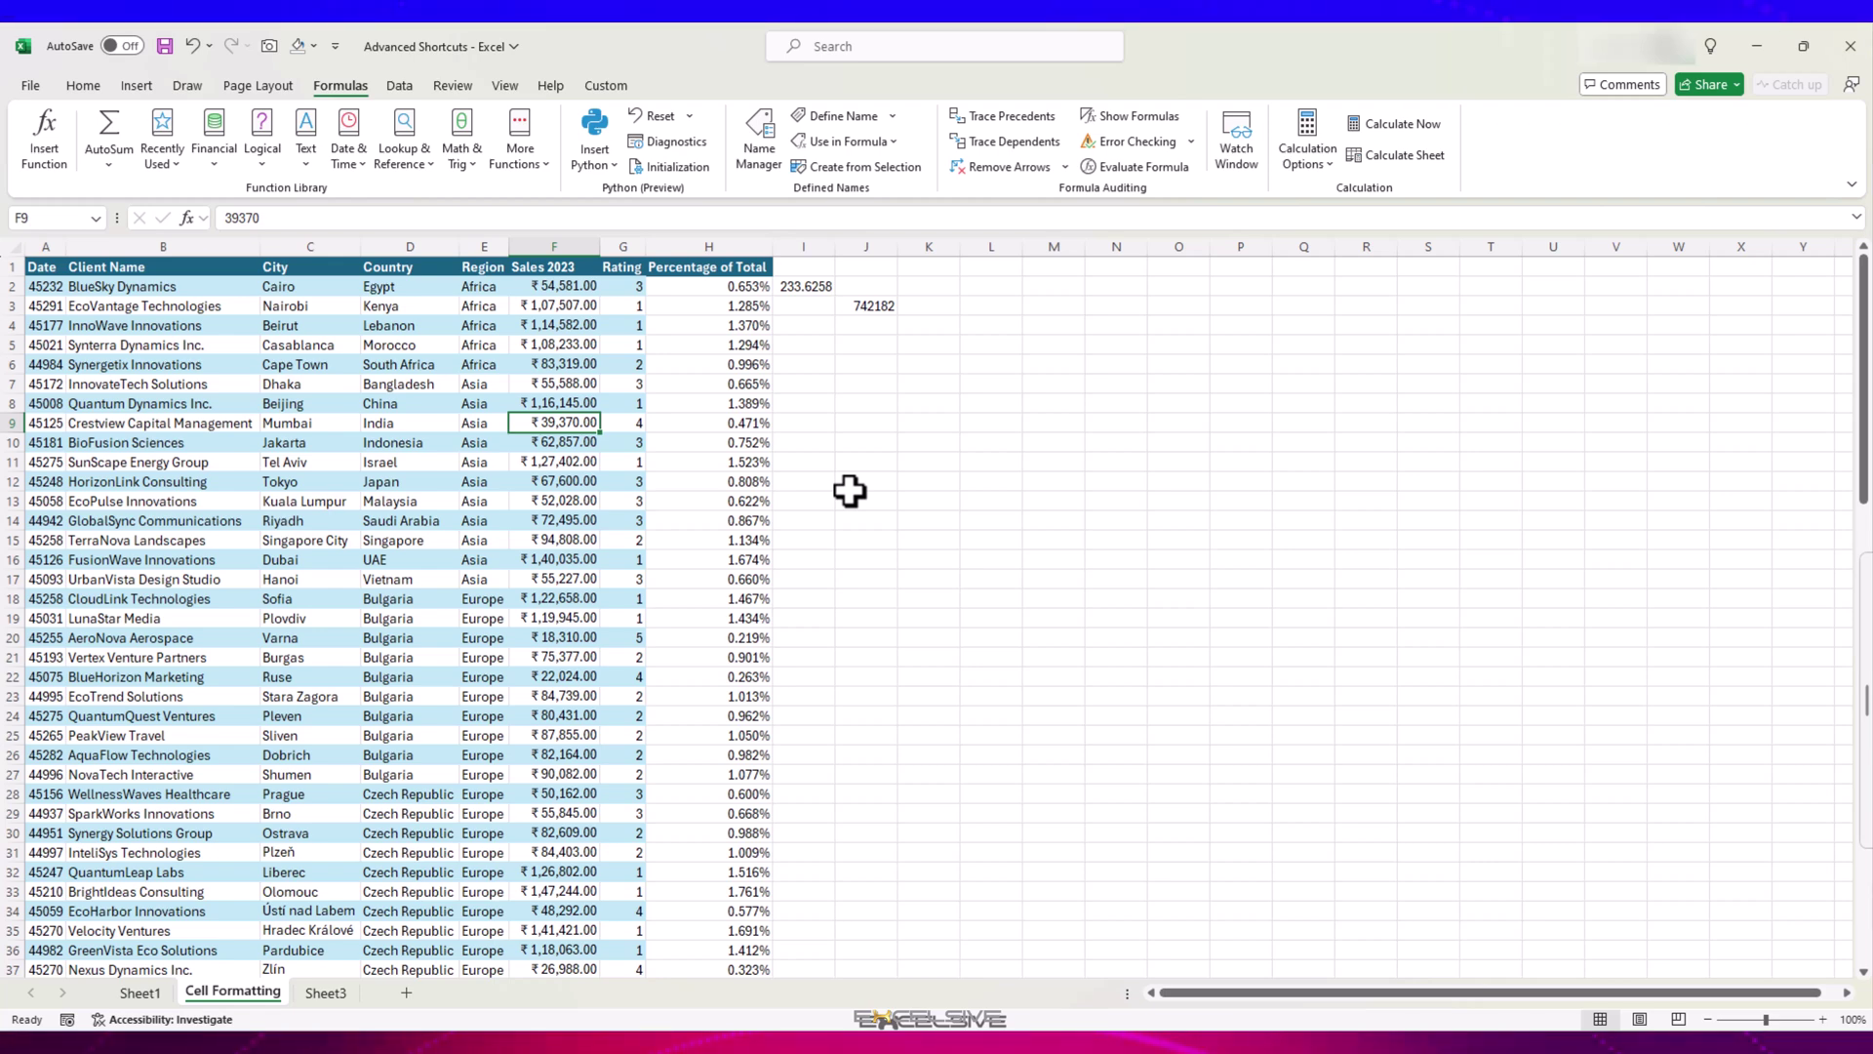
pyautogui.hotkey('alt', 'F11')
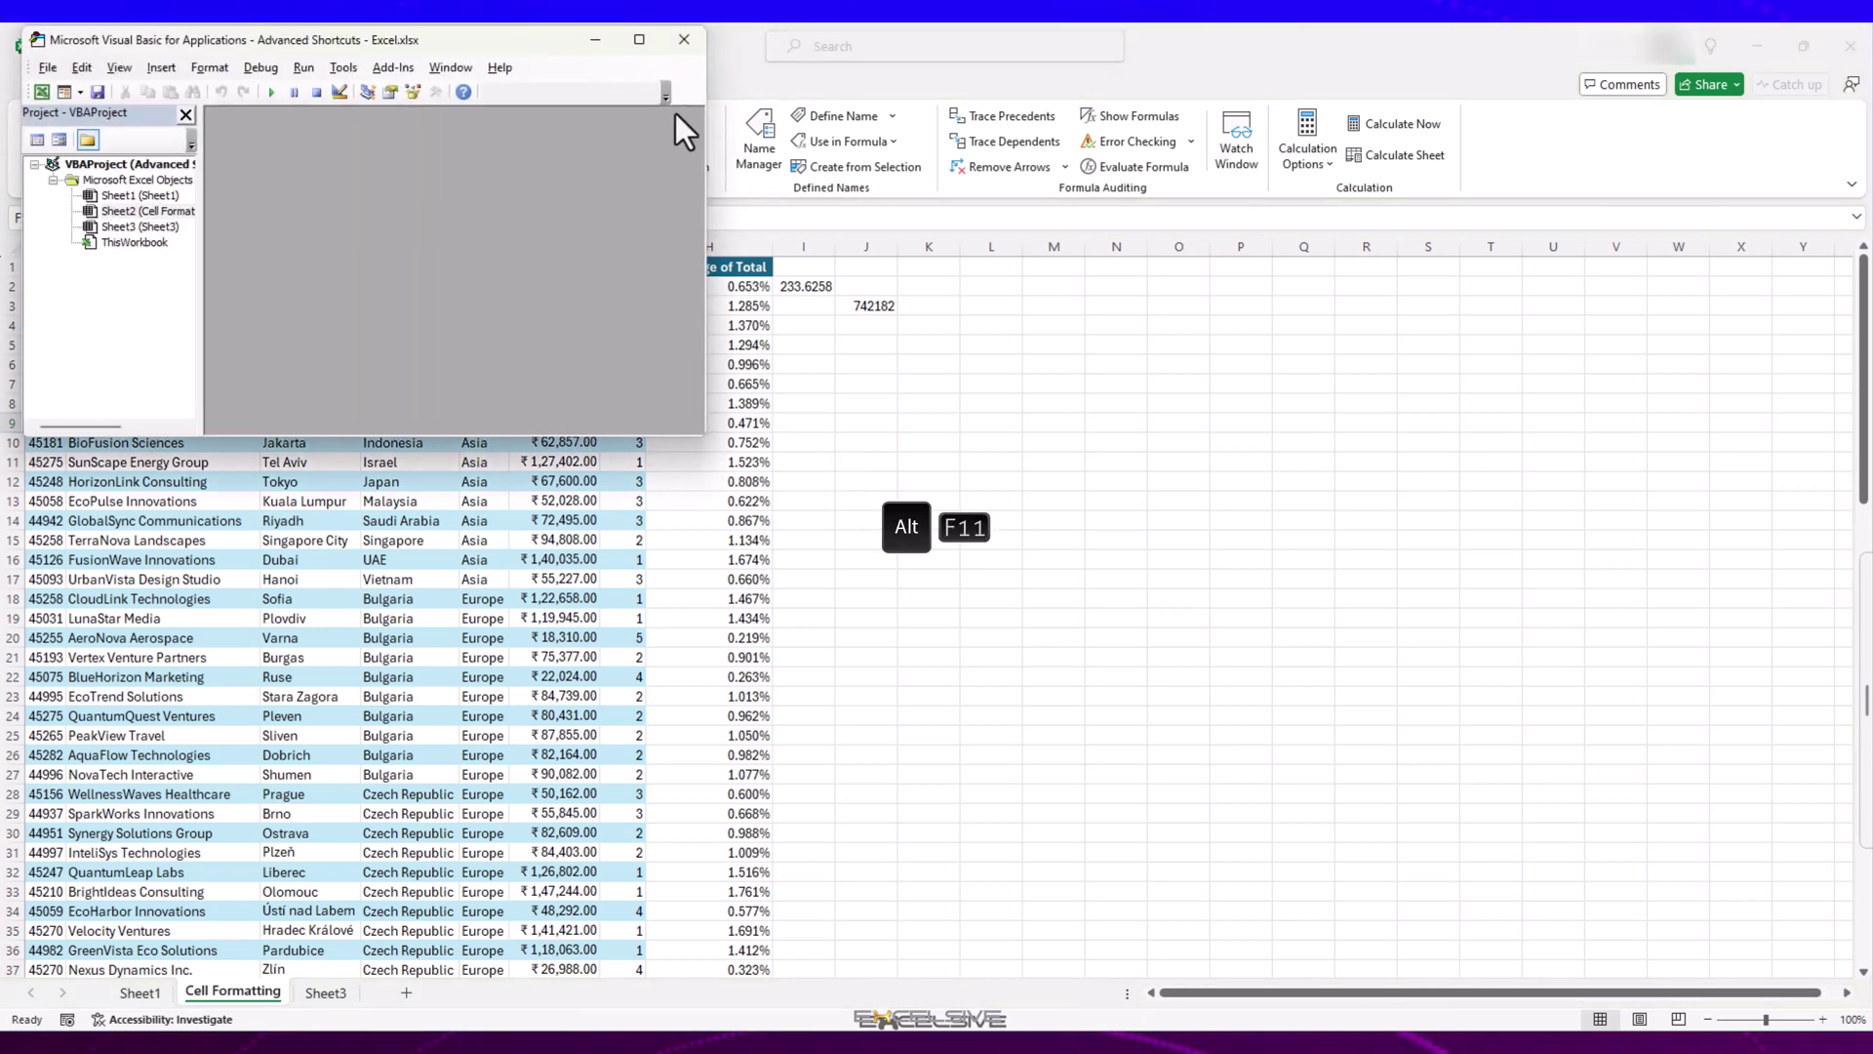
pyautogui.hotkey('alt', 'F11')
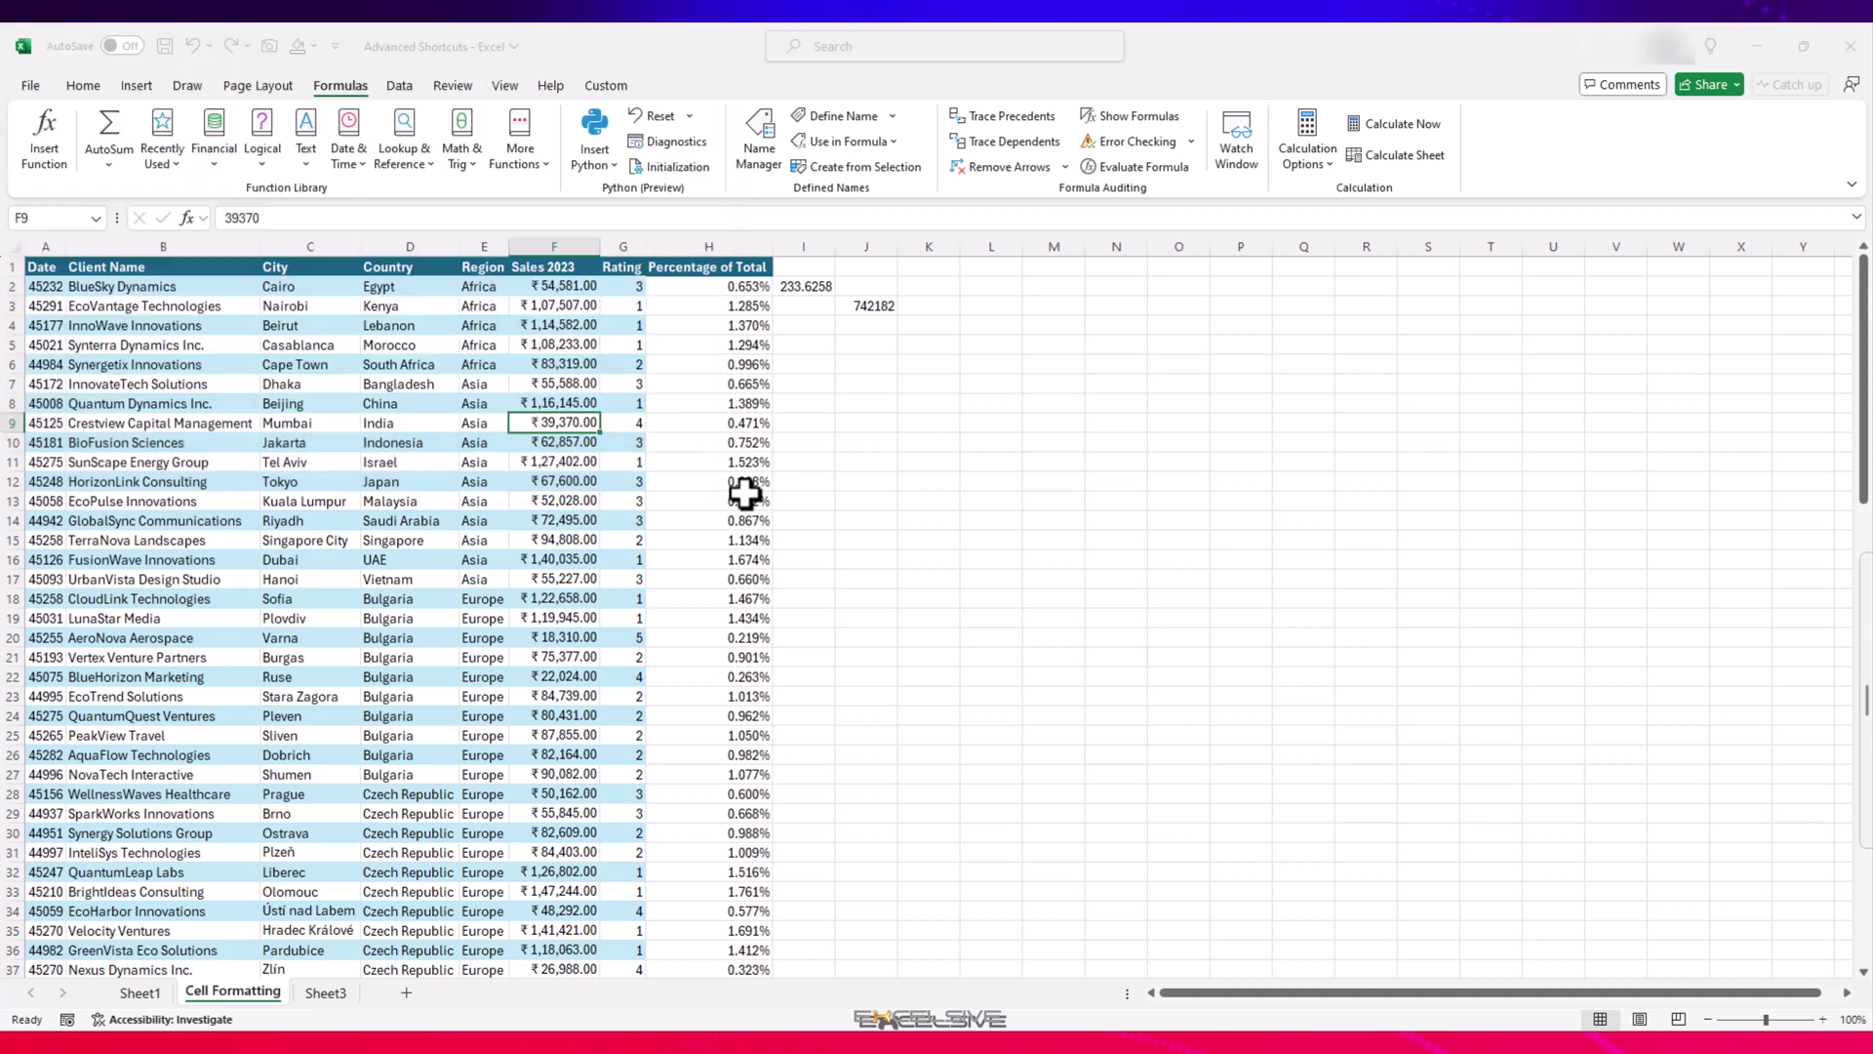
pyautogui.click(746, 495)
pyautogui.hotkey('alt', 'F8')
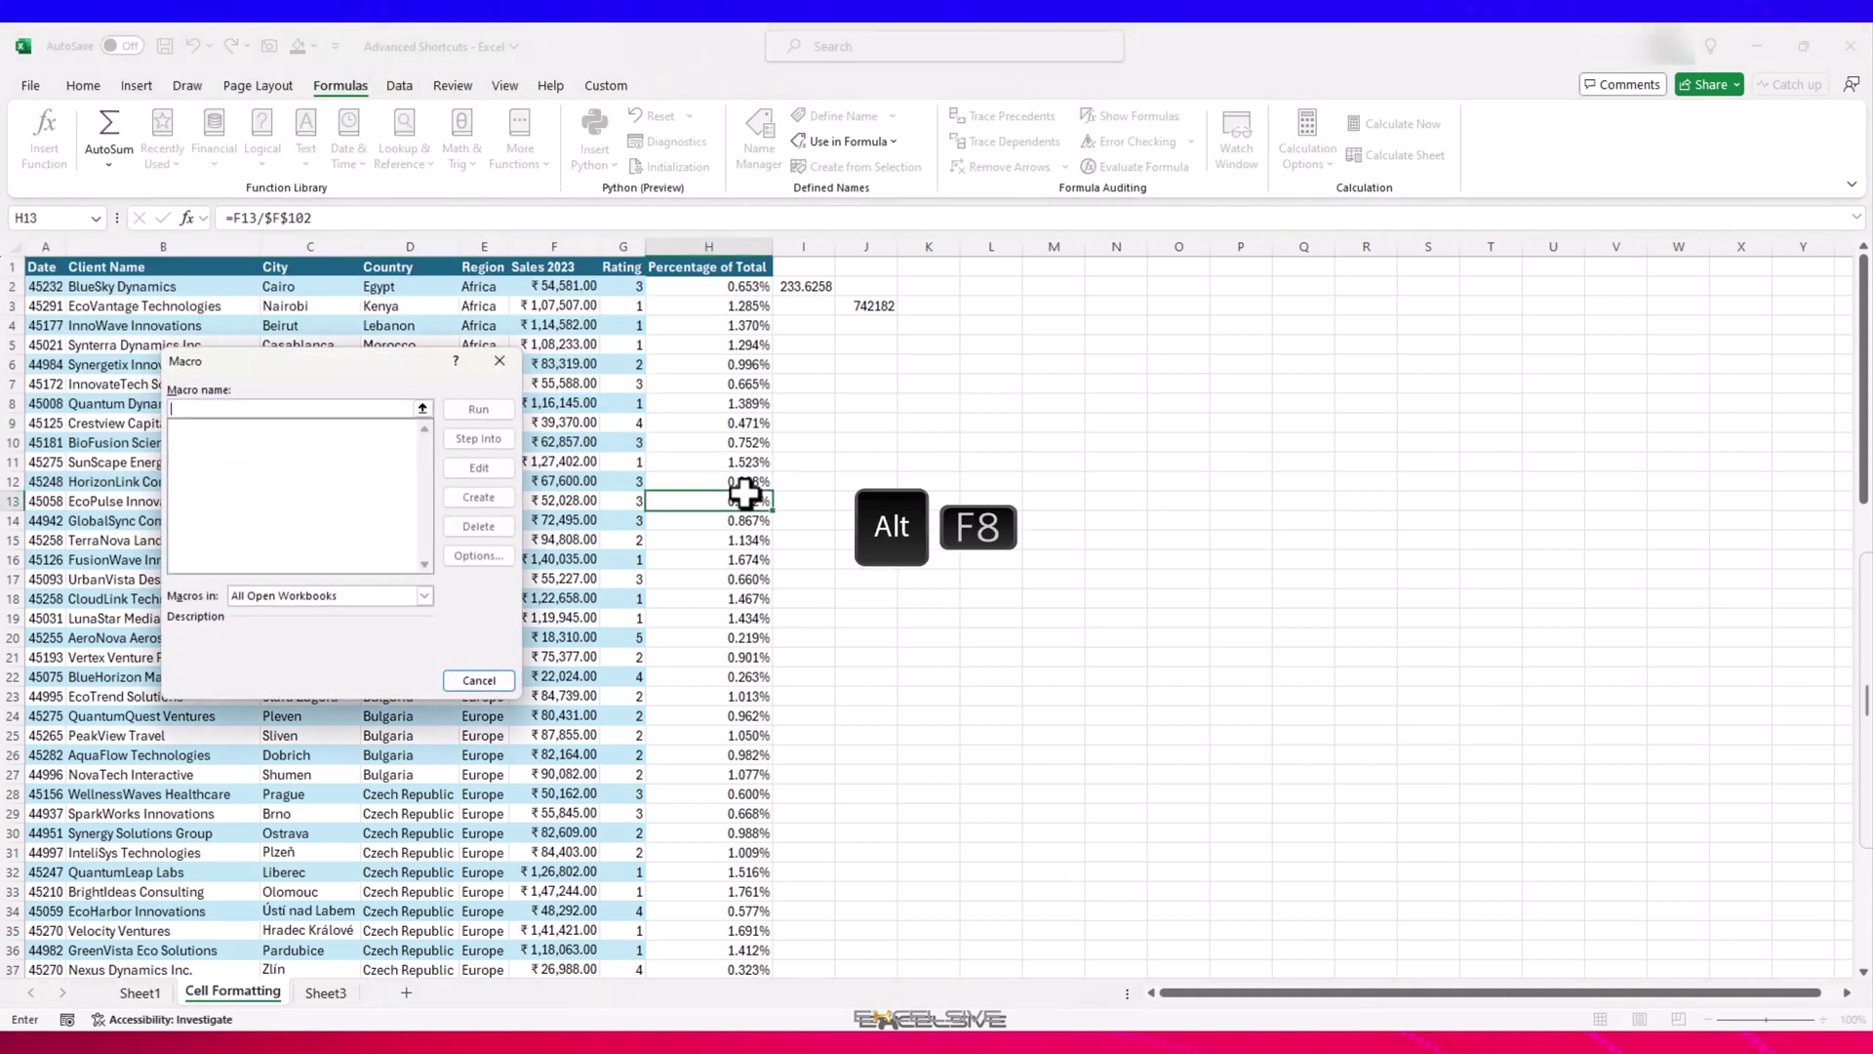
pyautogui.click(477, 682)
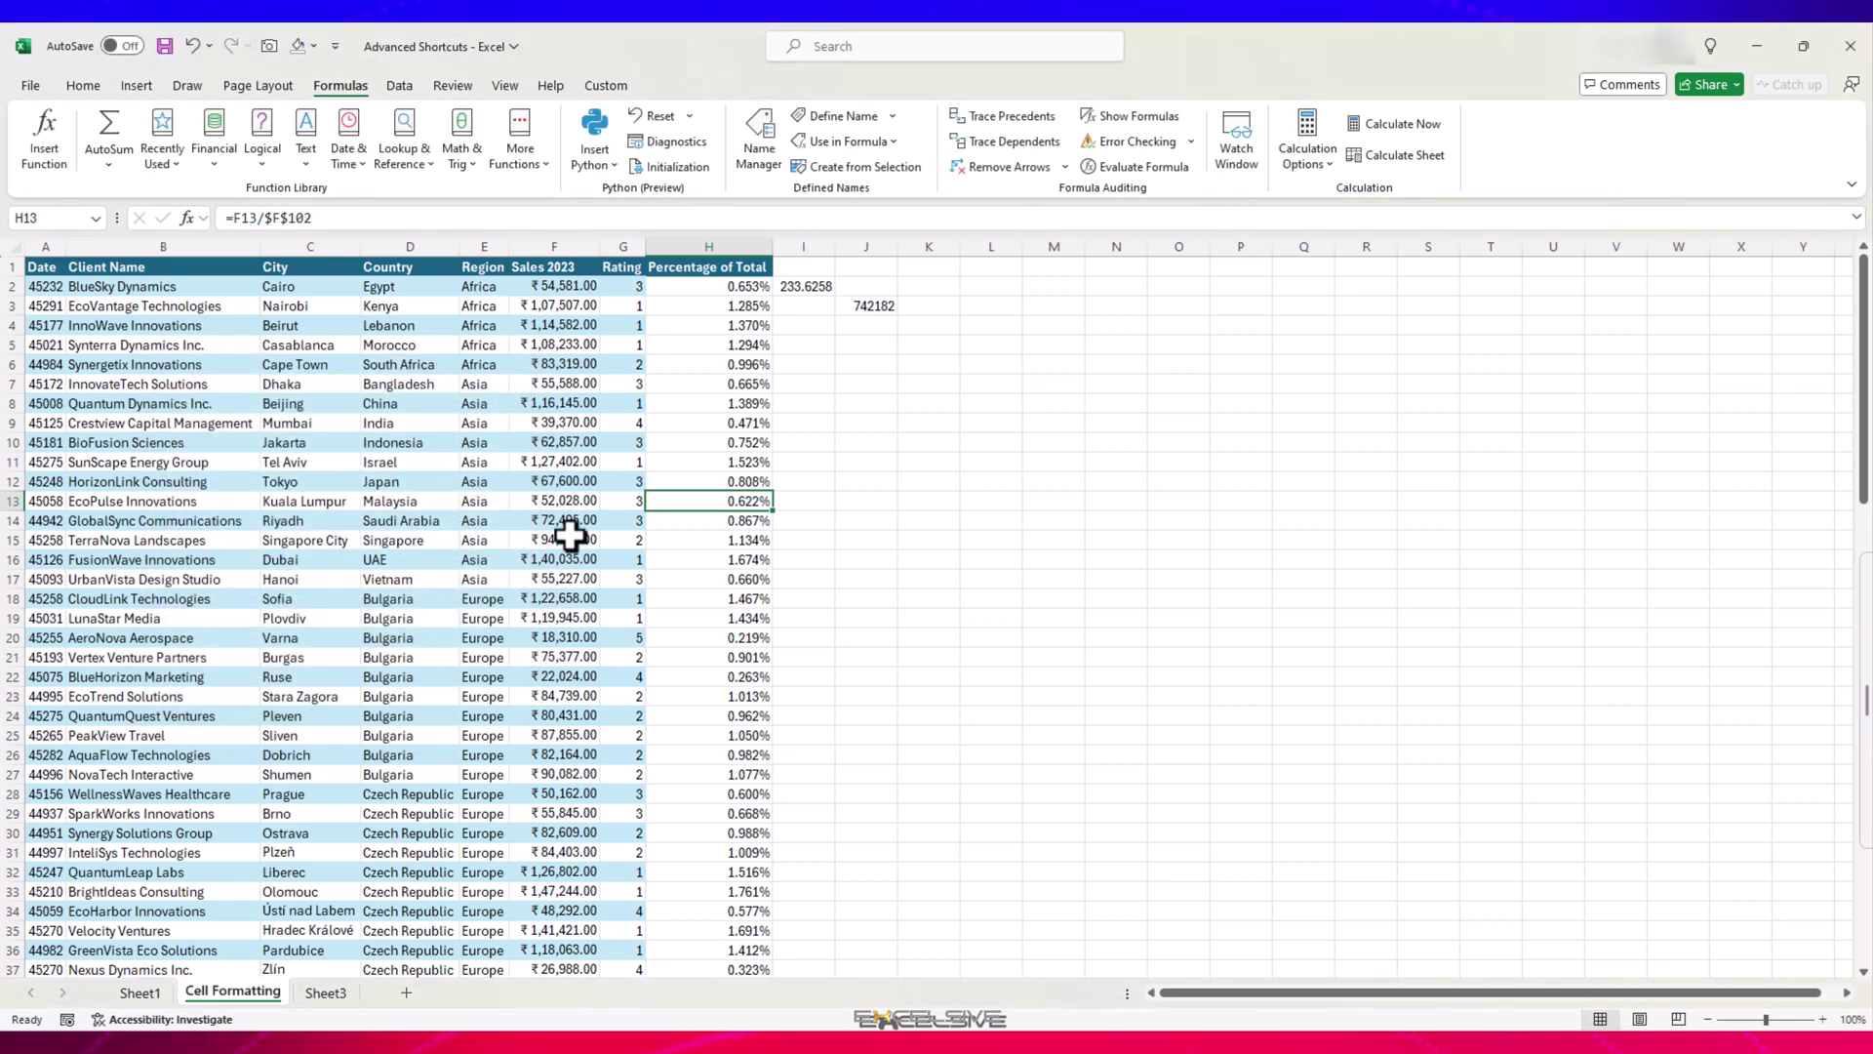
pyautogui.hotkey('alt', 'F12')
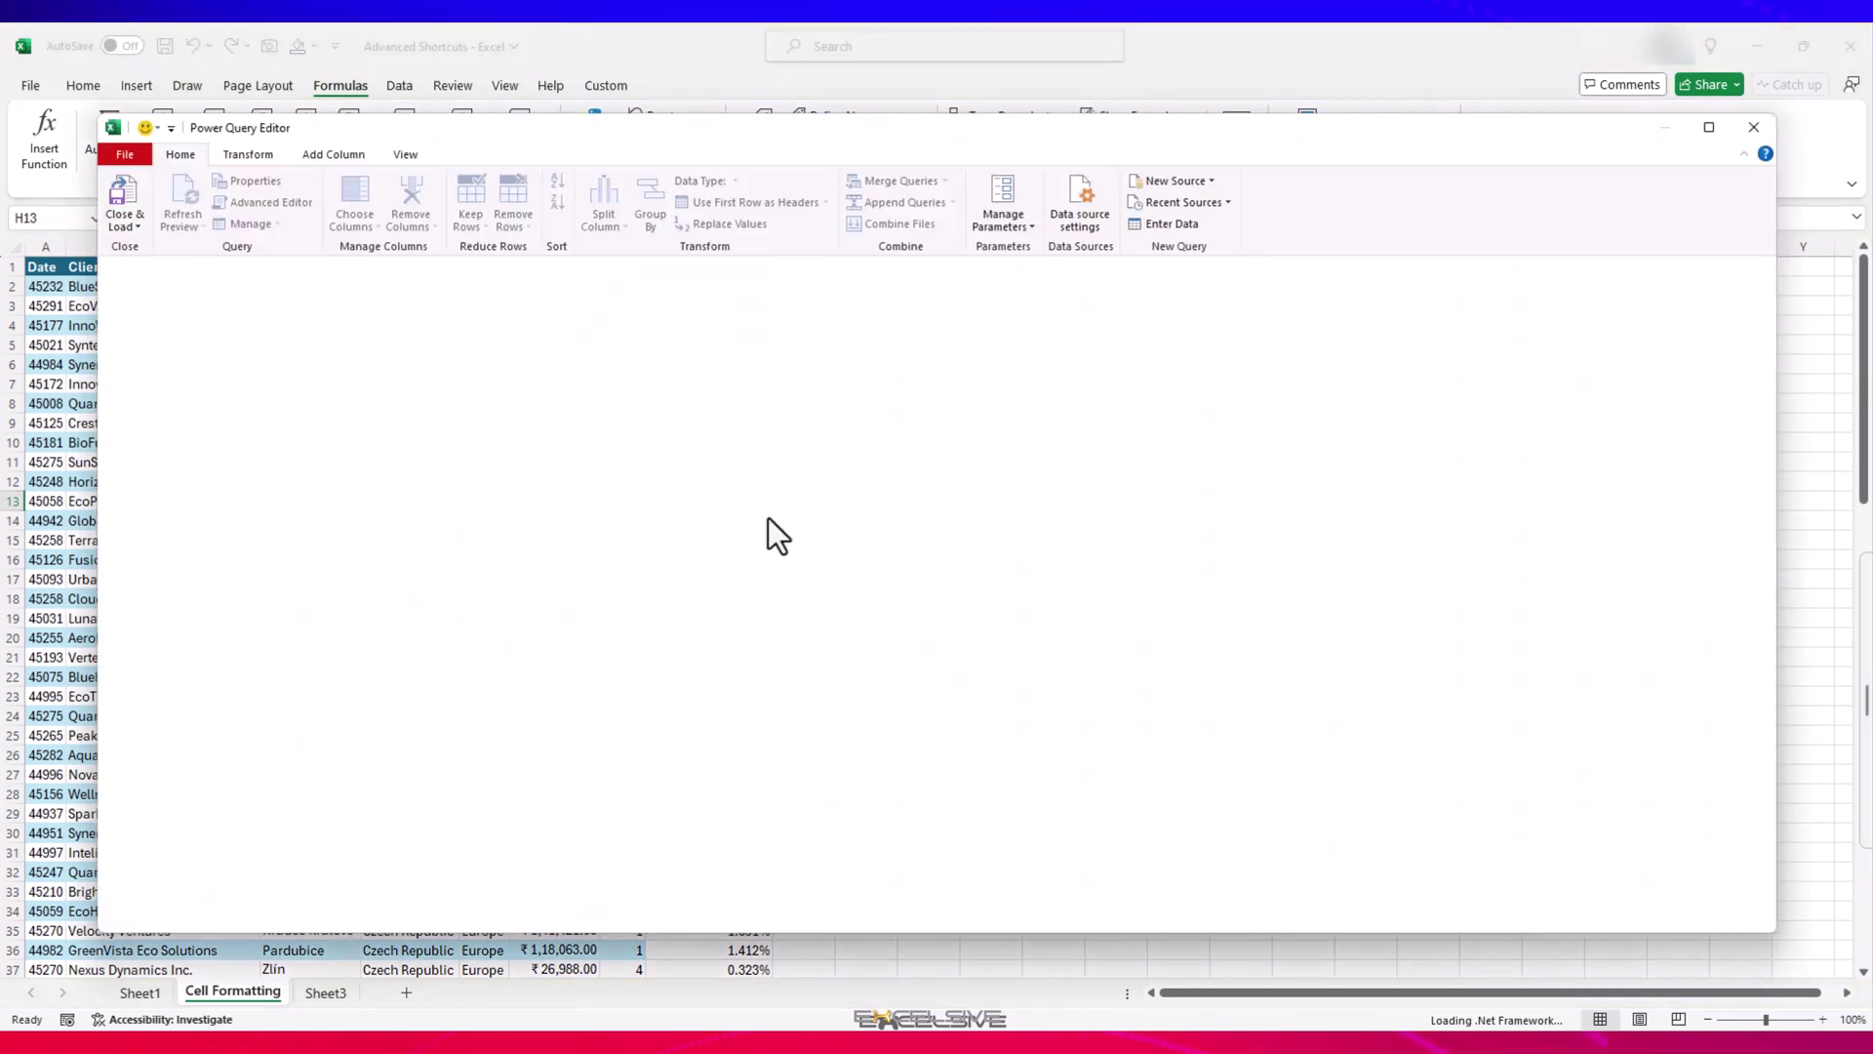
pyautogui.click(1753, 127)
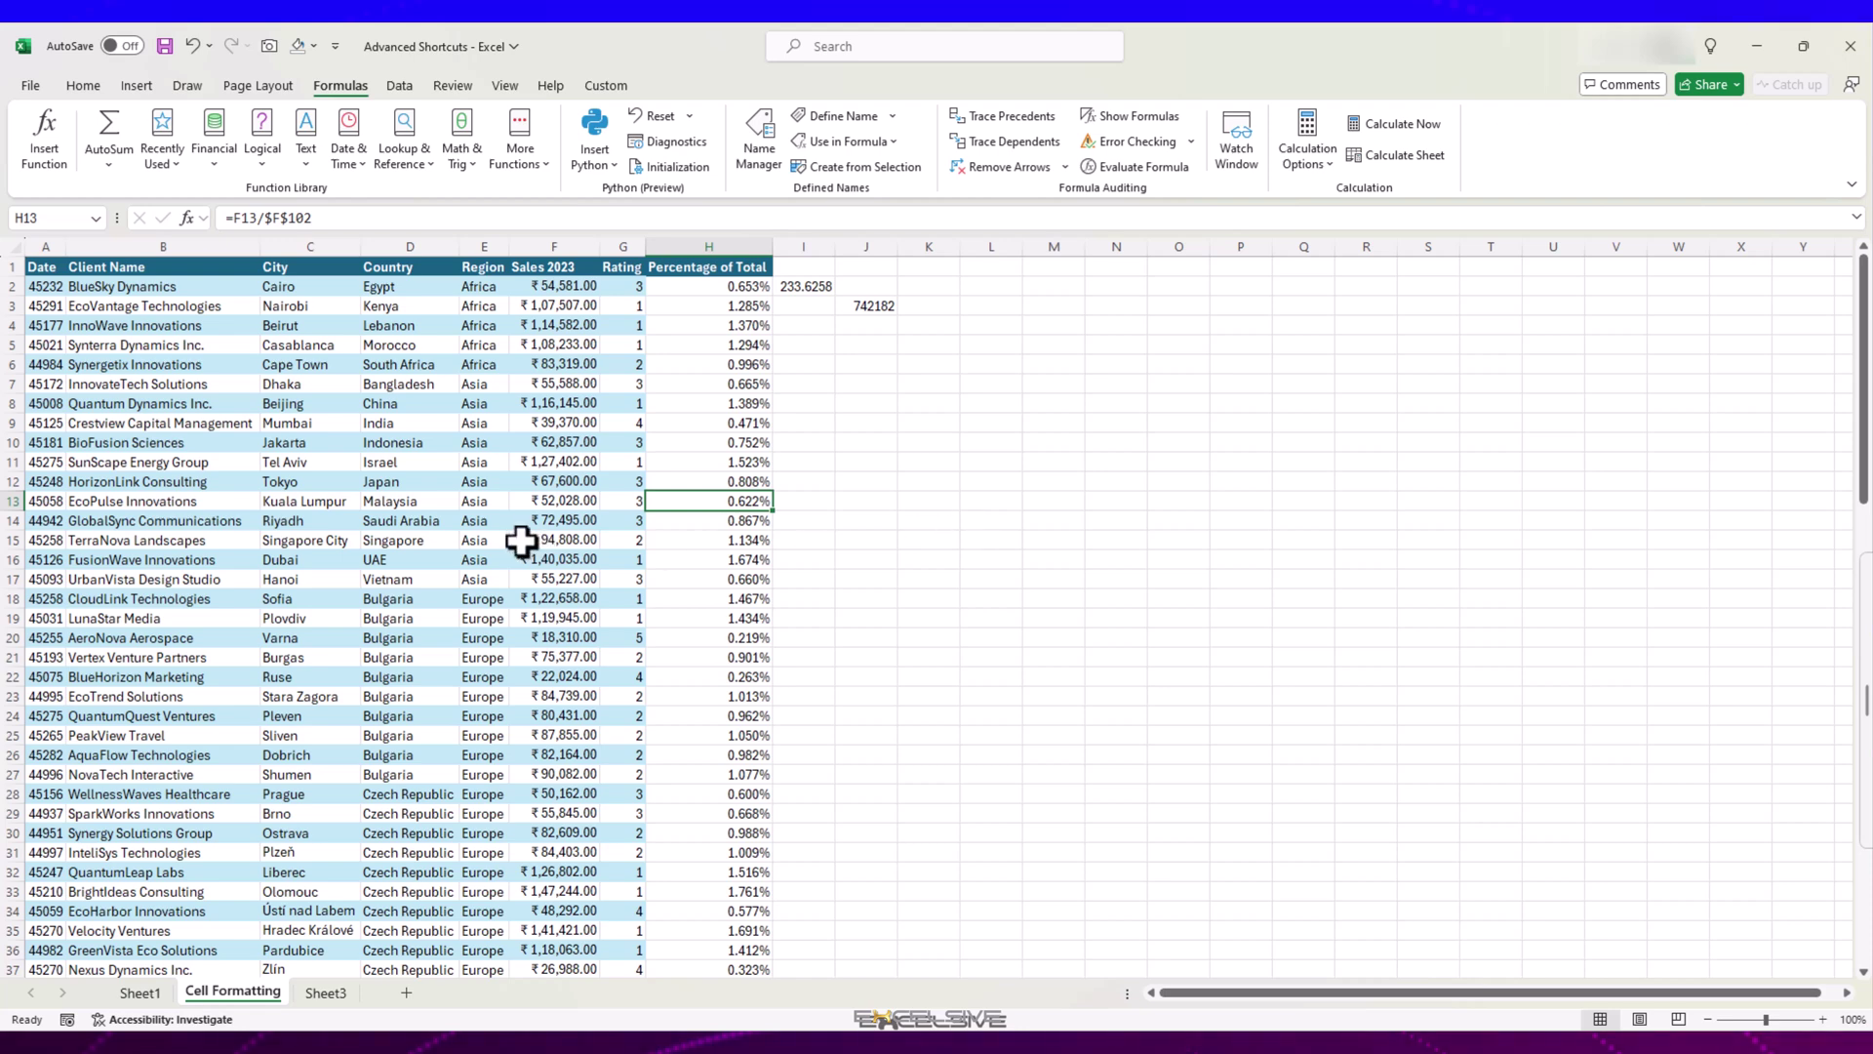
# Select cells F15, E6 and F12 around the sales table.
pyautogui.click(524, 540)
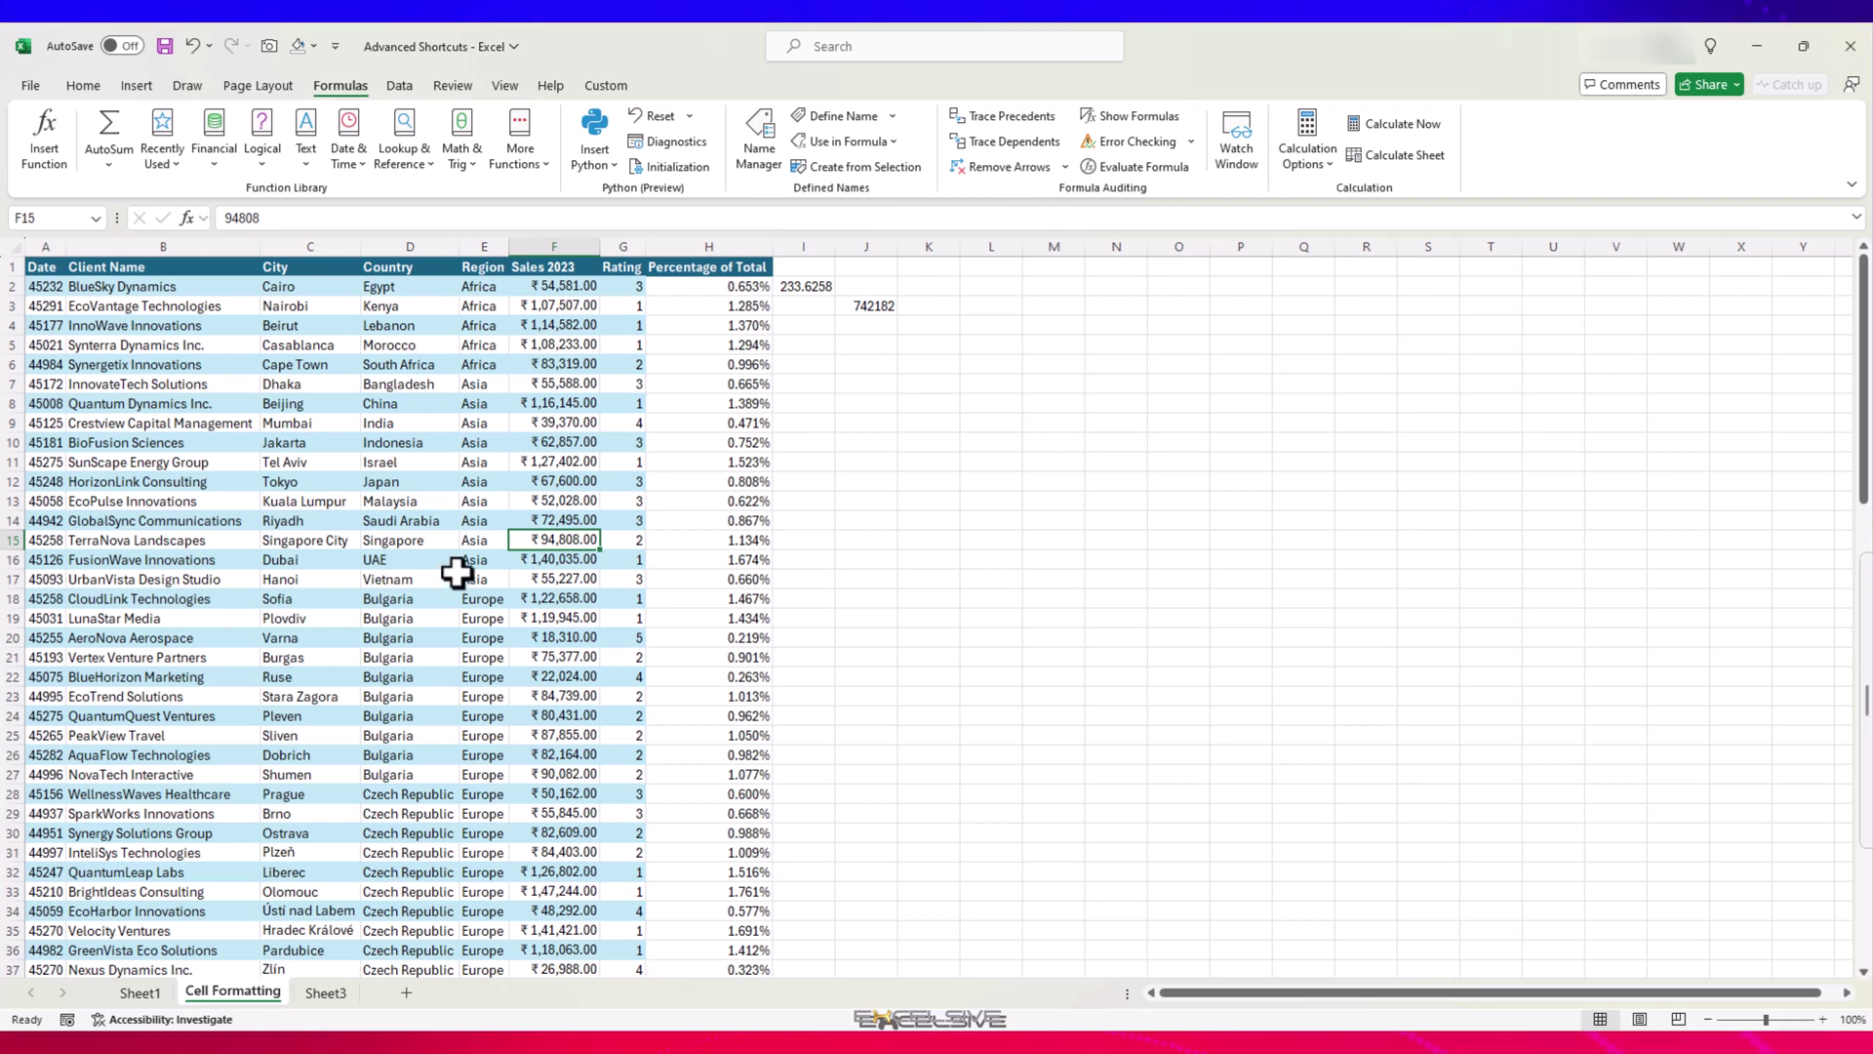
pyautogui.click(463, 369)
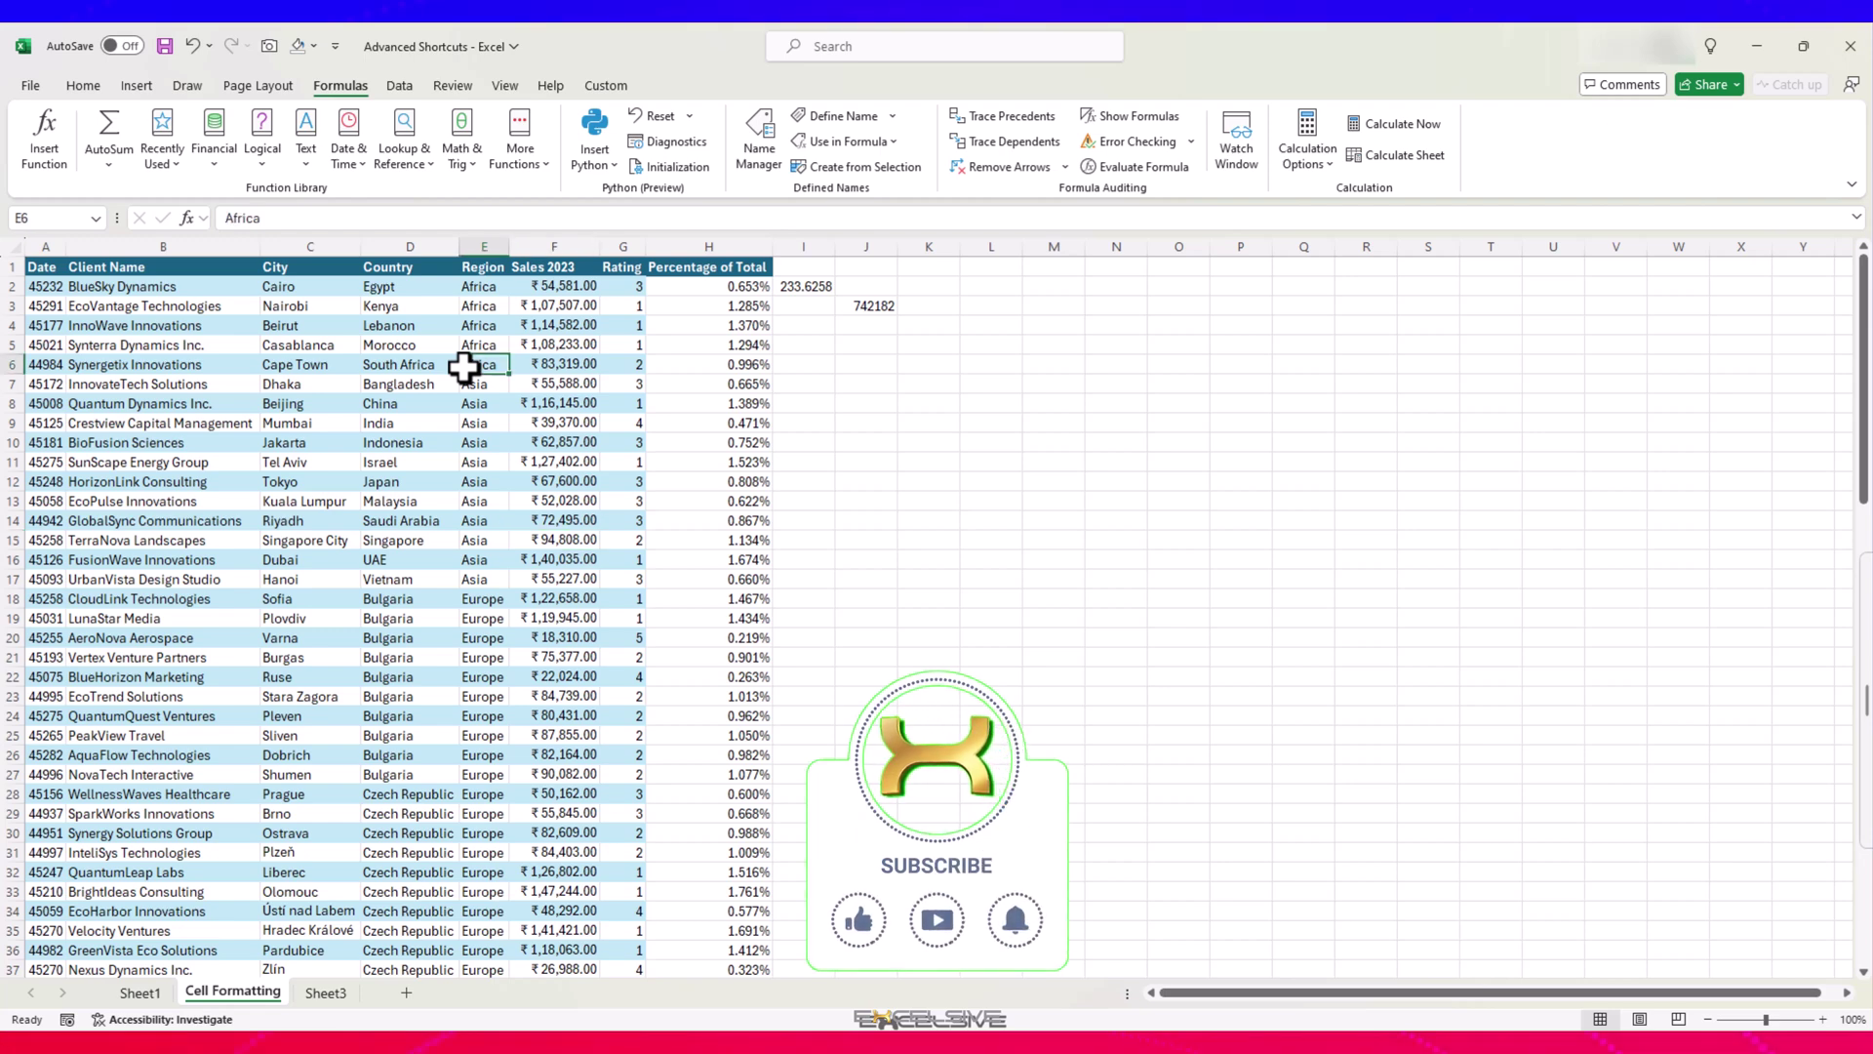
pyautogui.click(571, 483)
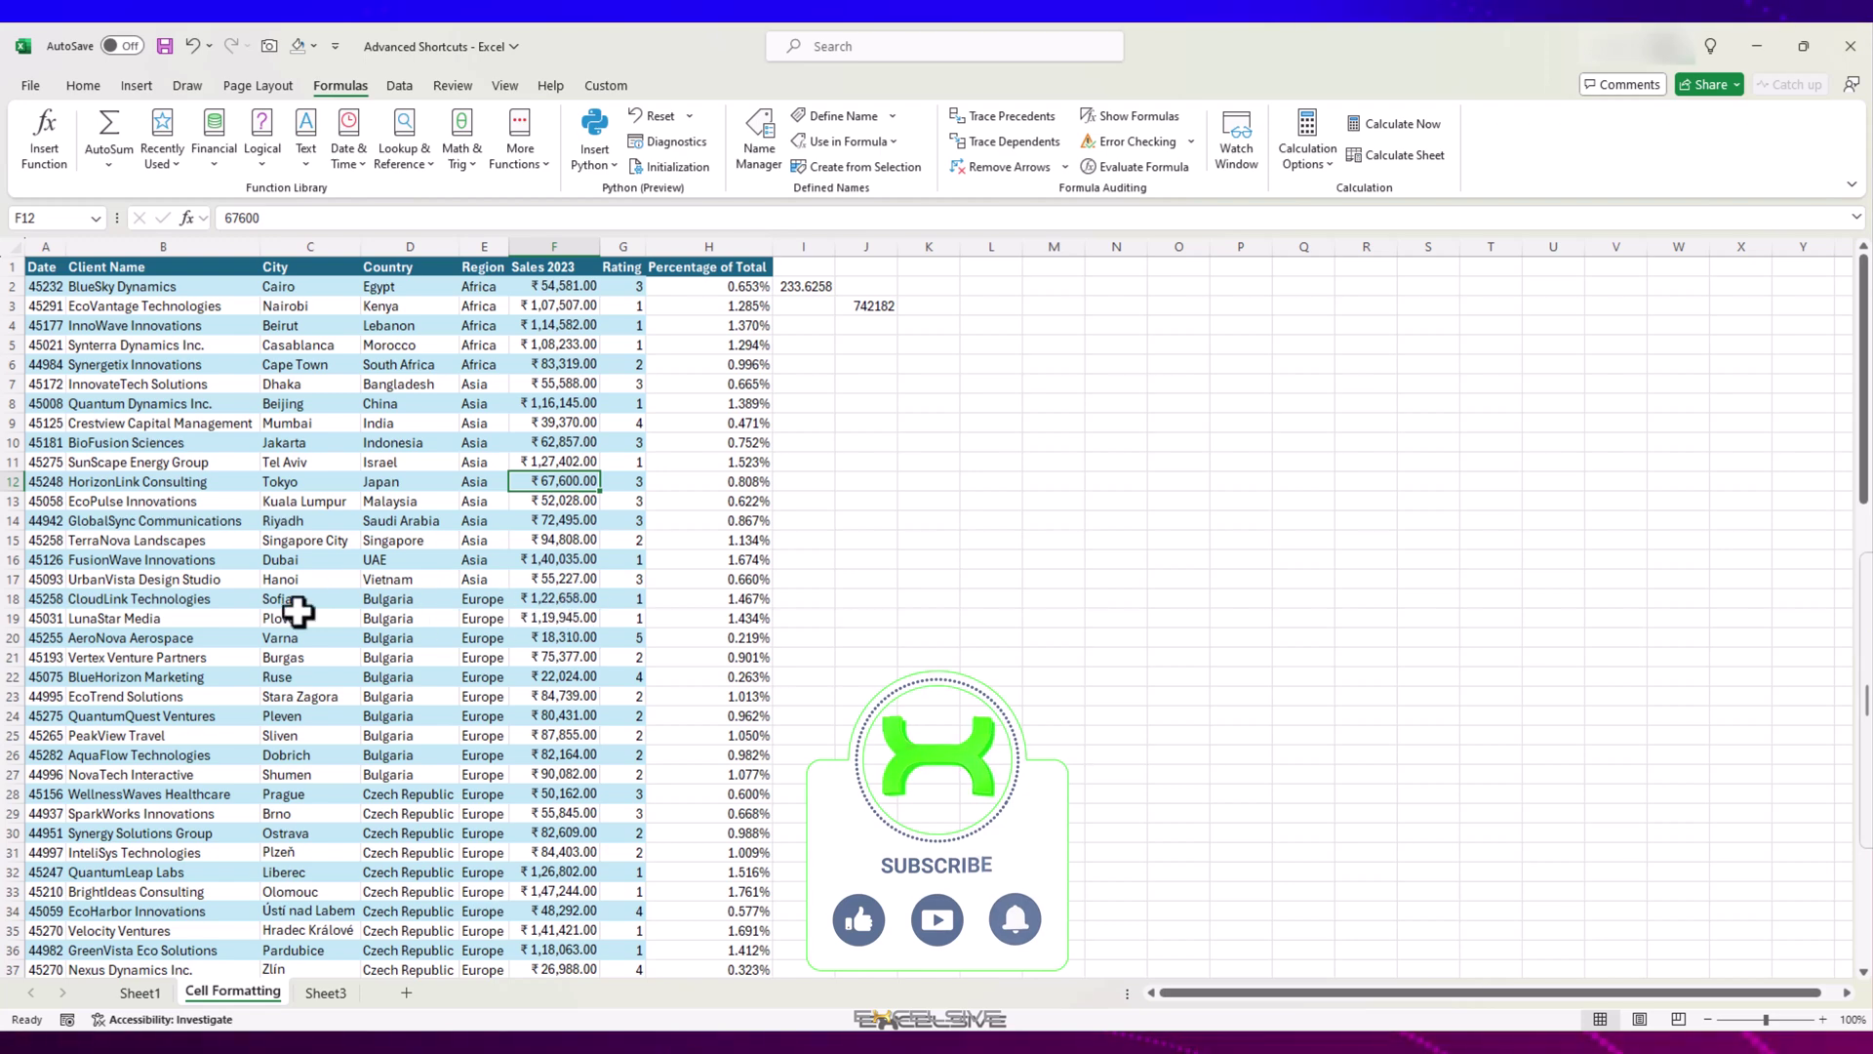
pyautogui.scroll(-3, 489, 584)
pyautogui.scroll(-3, 489, 585)
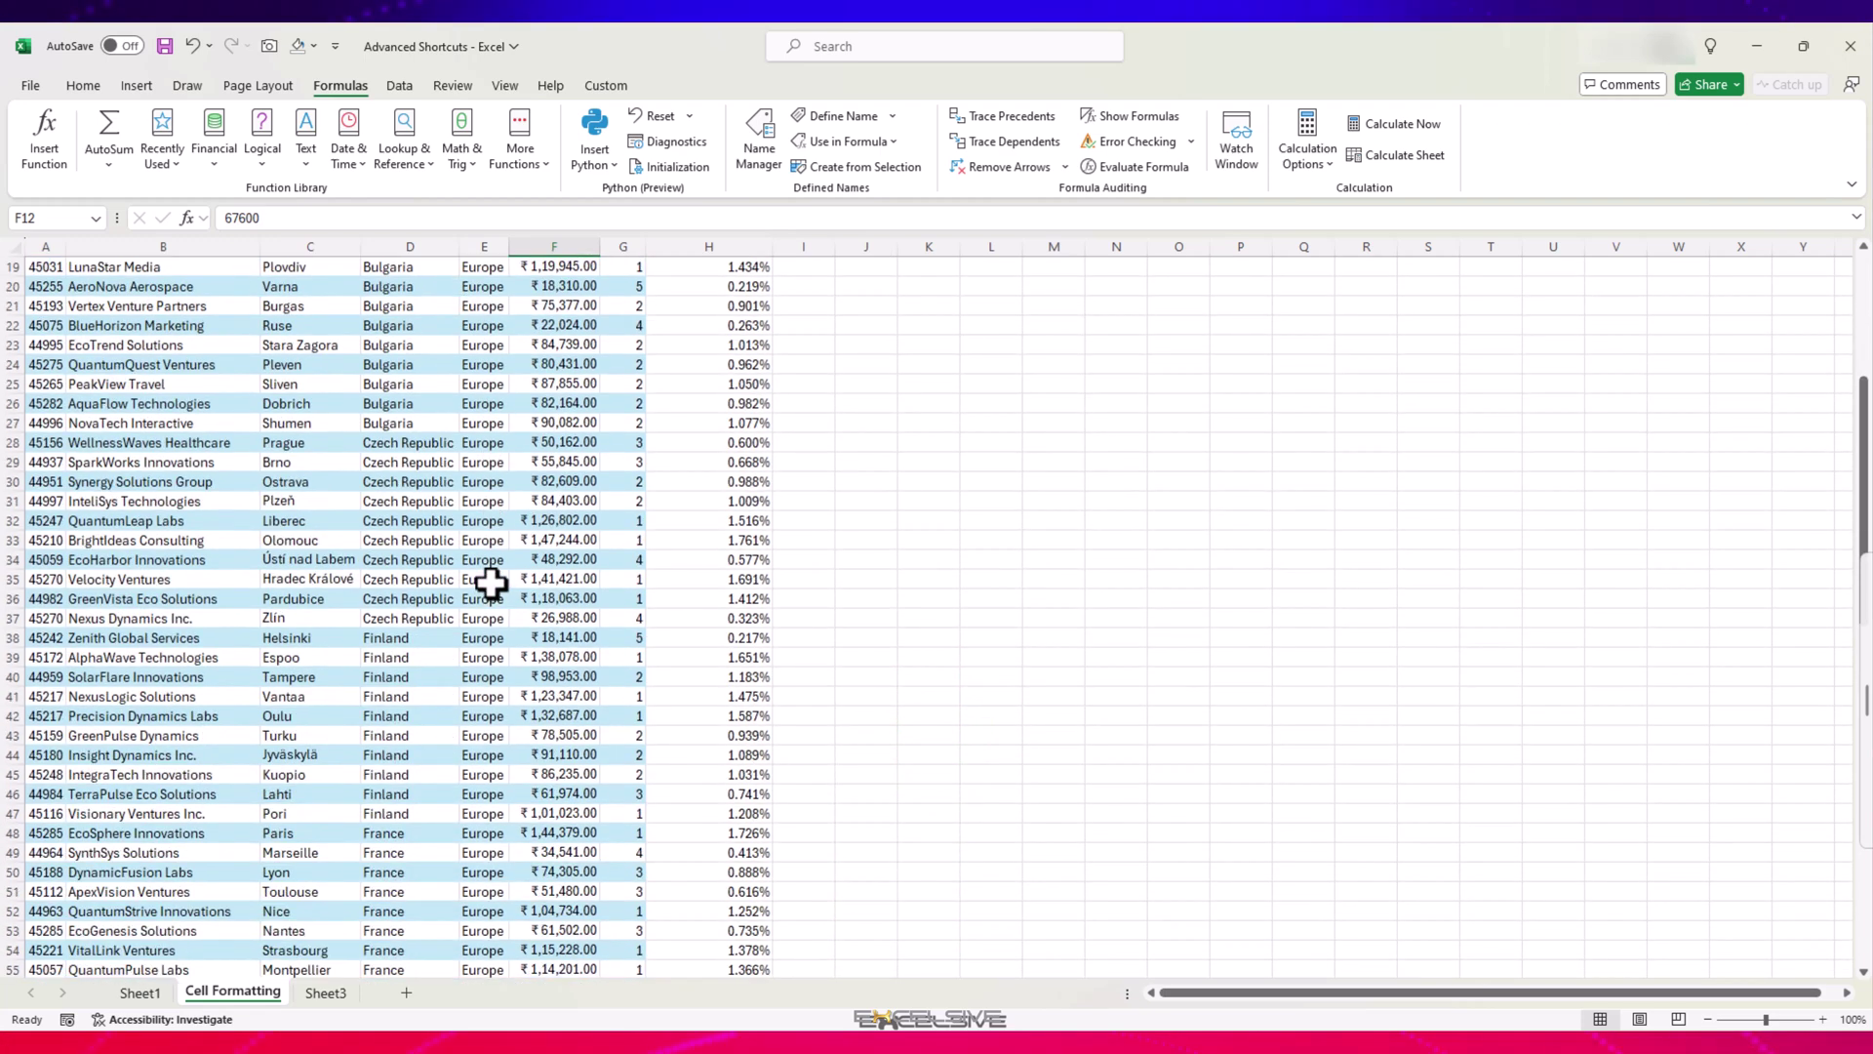
pyautogui.scroll(2, 490, 584)
pyautogui.scroll(2, 490, 584)
# Go To F102 to see the ₹83,63,264.00 sales total, then select C81.
pyautogui.hotkey('ctrl', 'g')
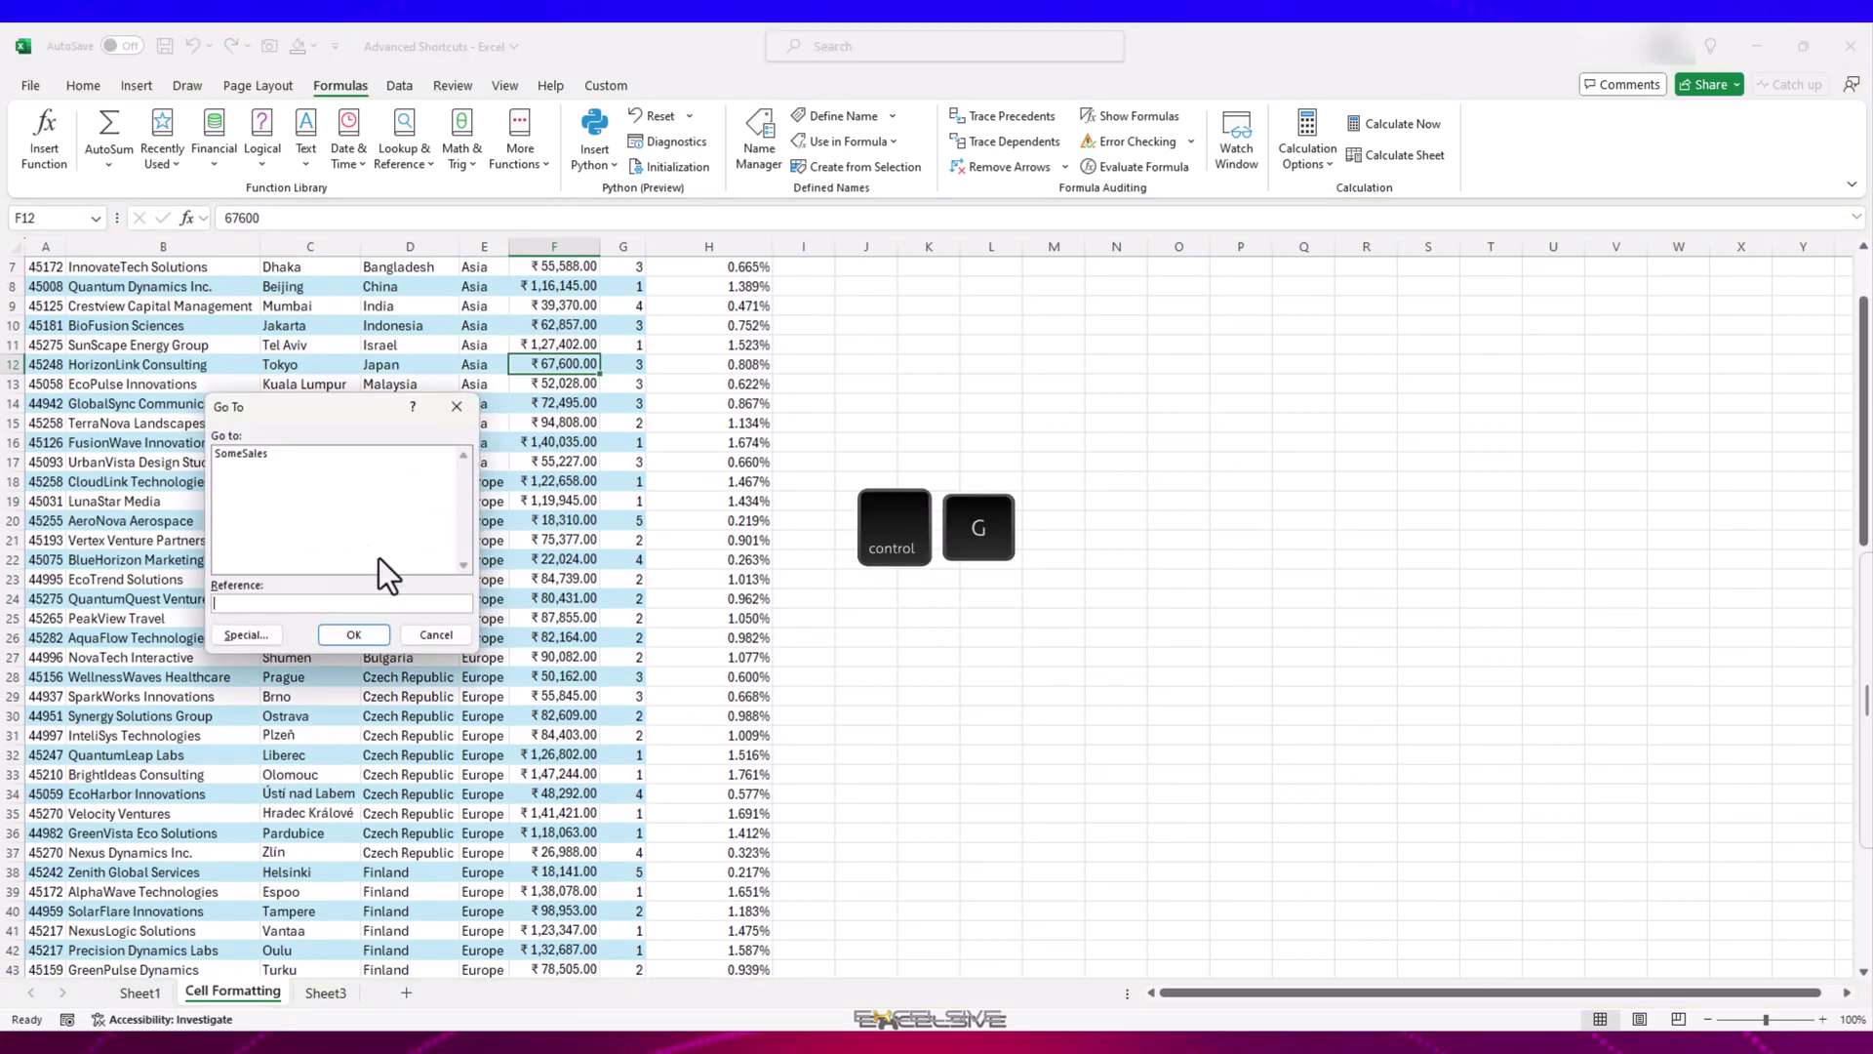
pyautogui.write('f102')
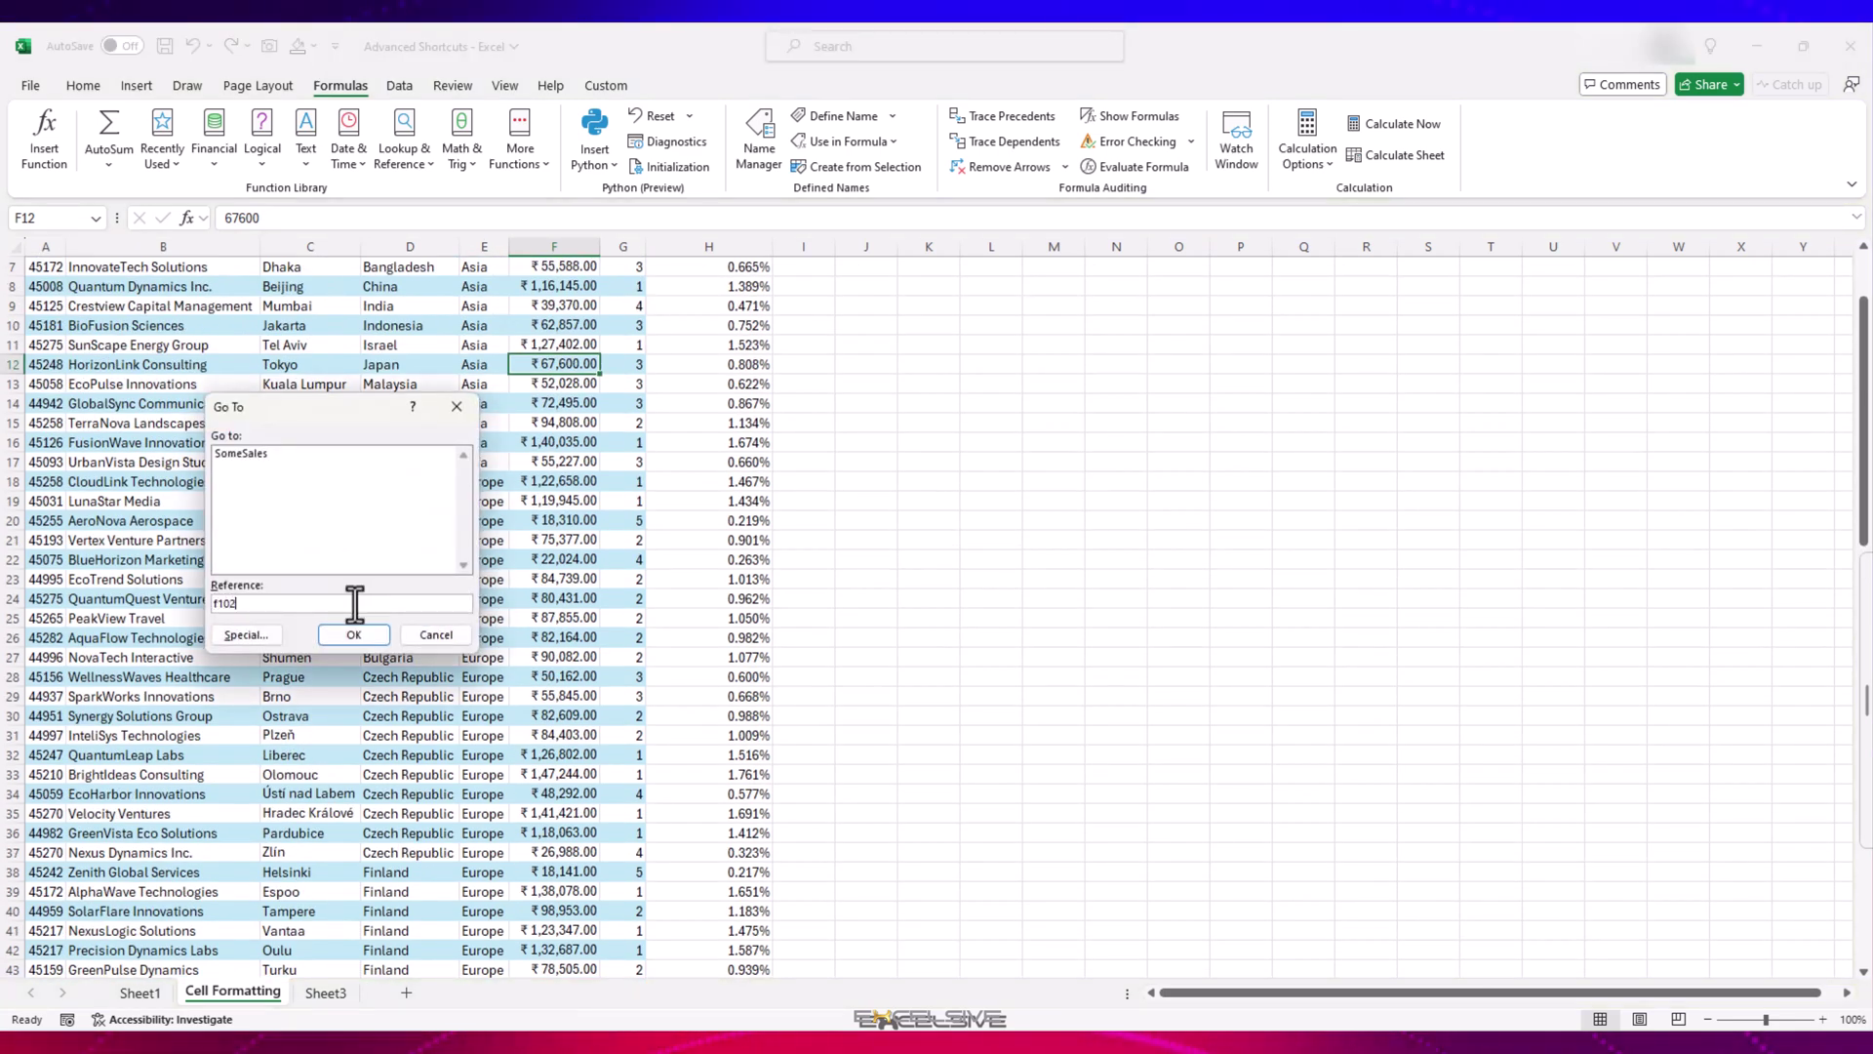
pyautogui.press('Return')
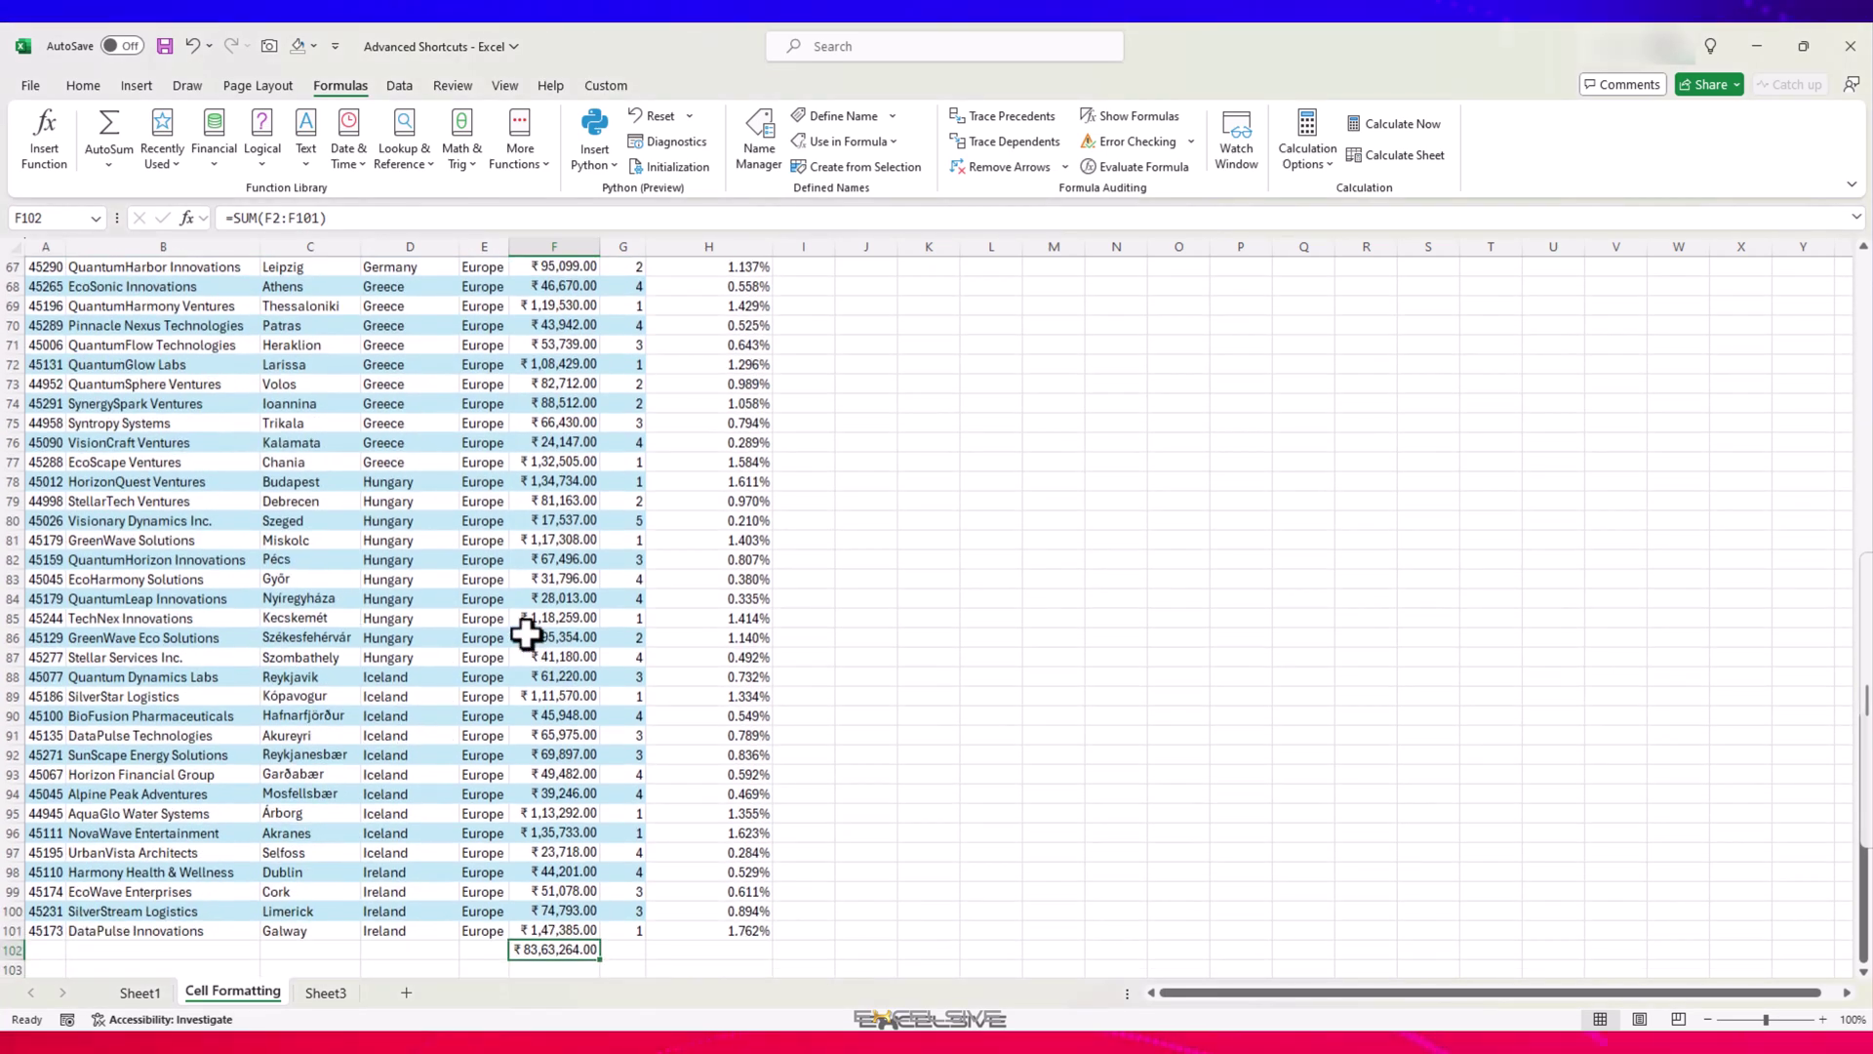
pyautogui.click(338, 537)
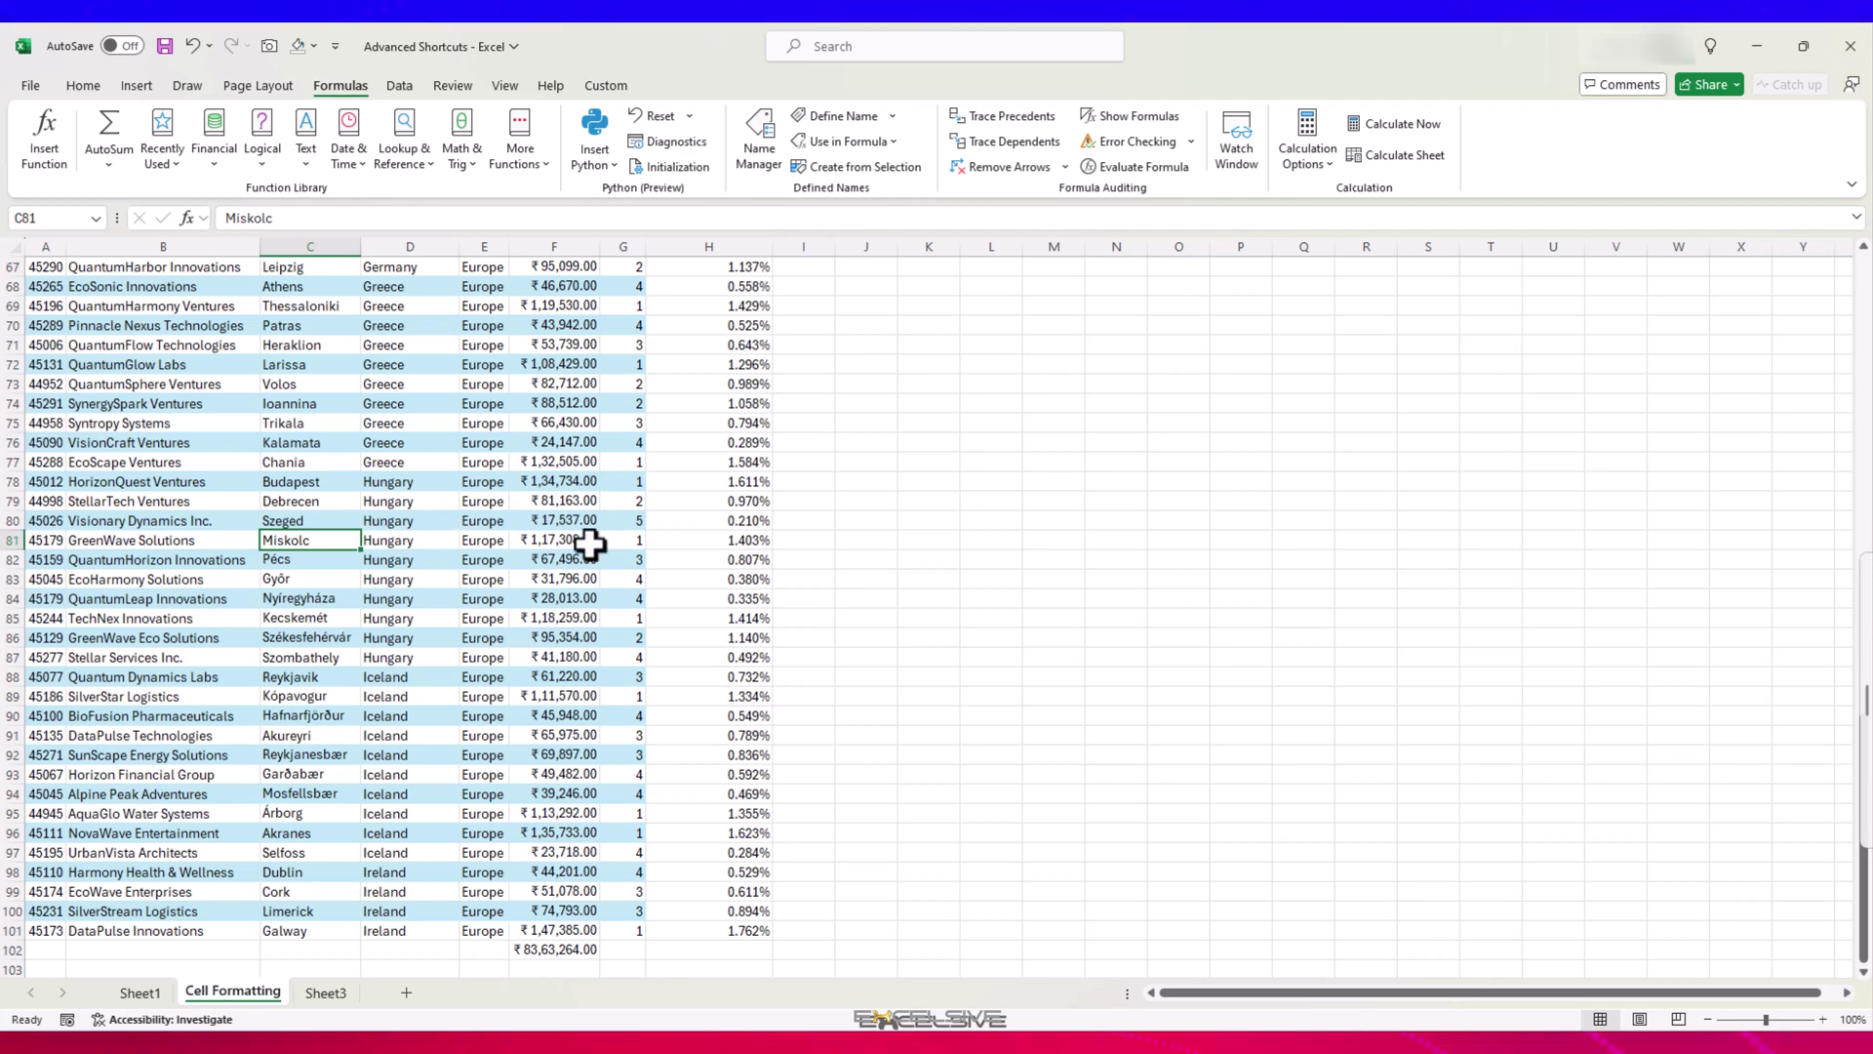
# Cycle KeyTips for the Home, Insert, Page Layout, Data, View and Review tabs.
pyautogui.hotkey('alt', 'h')
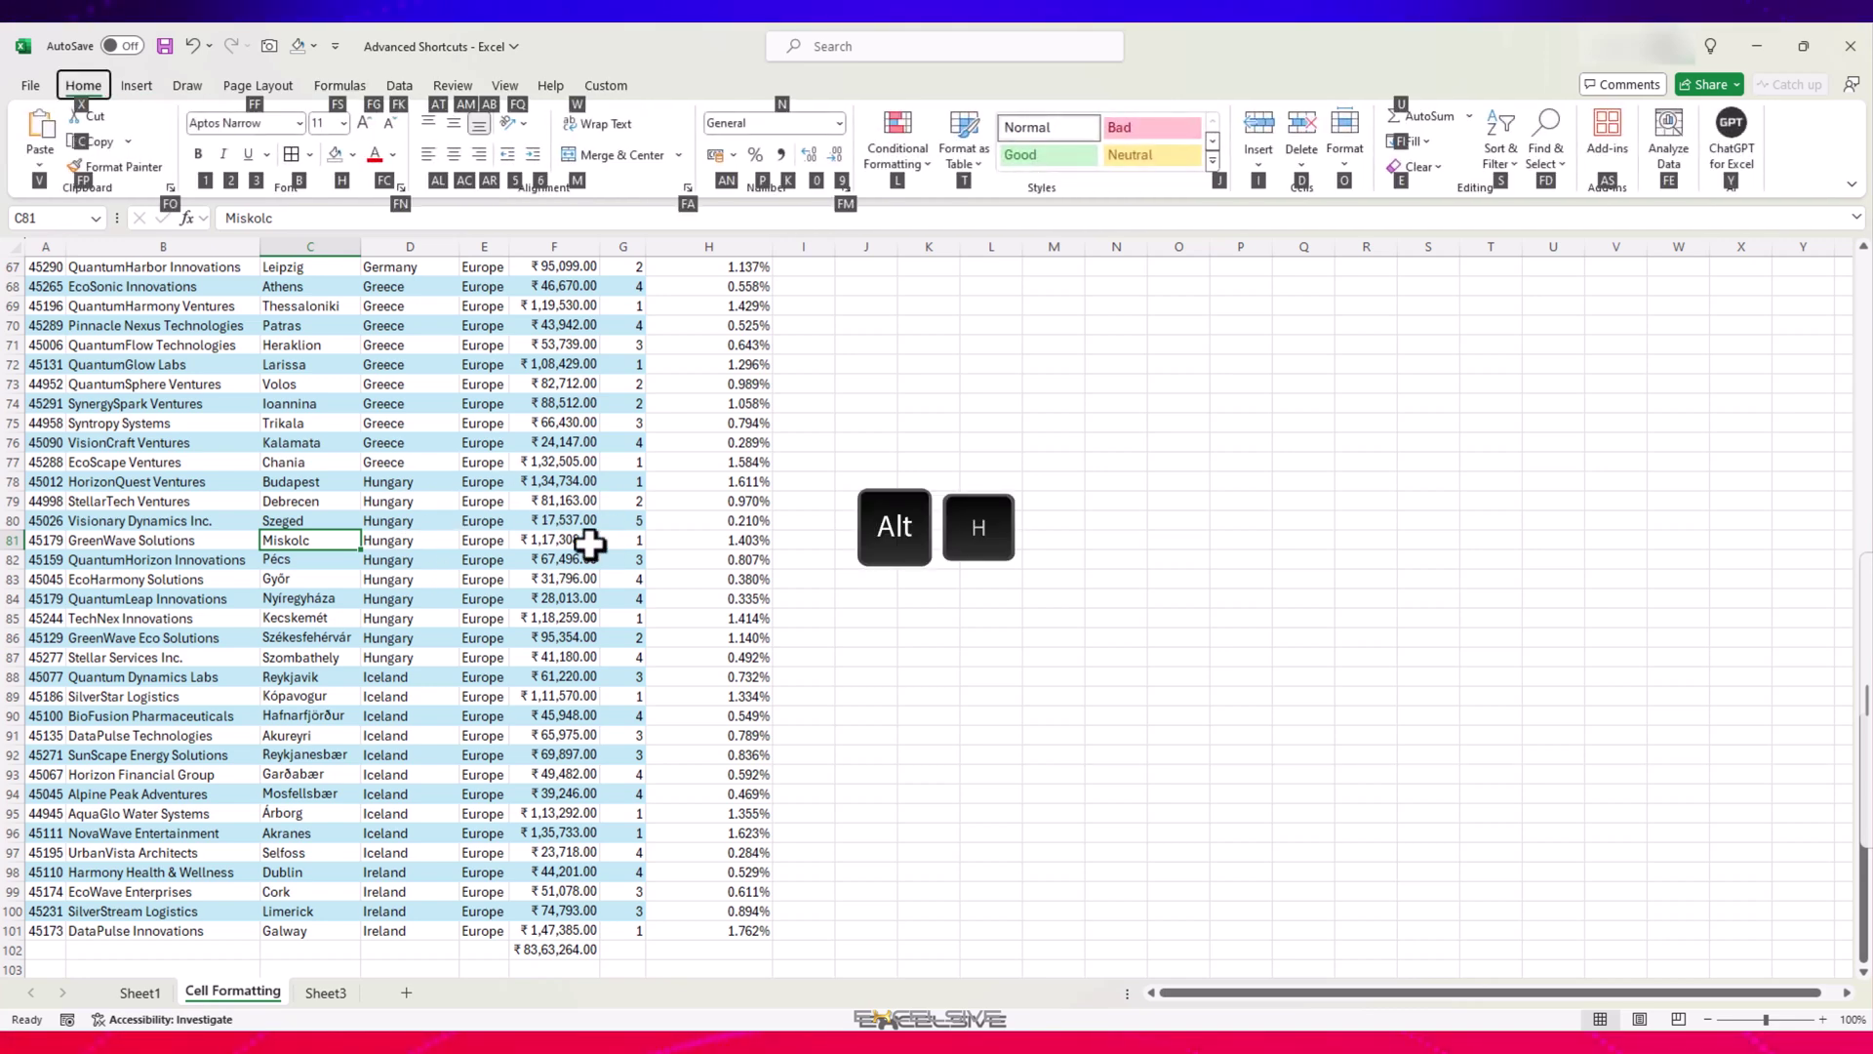
pyautogui.press('n')
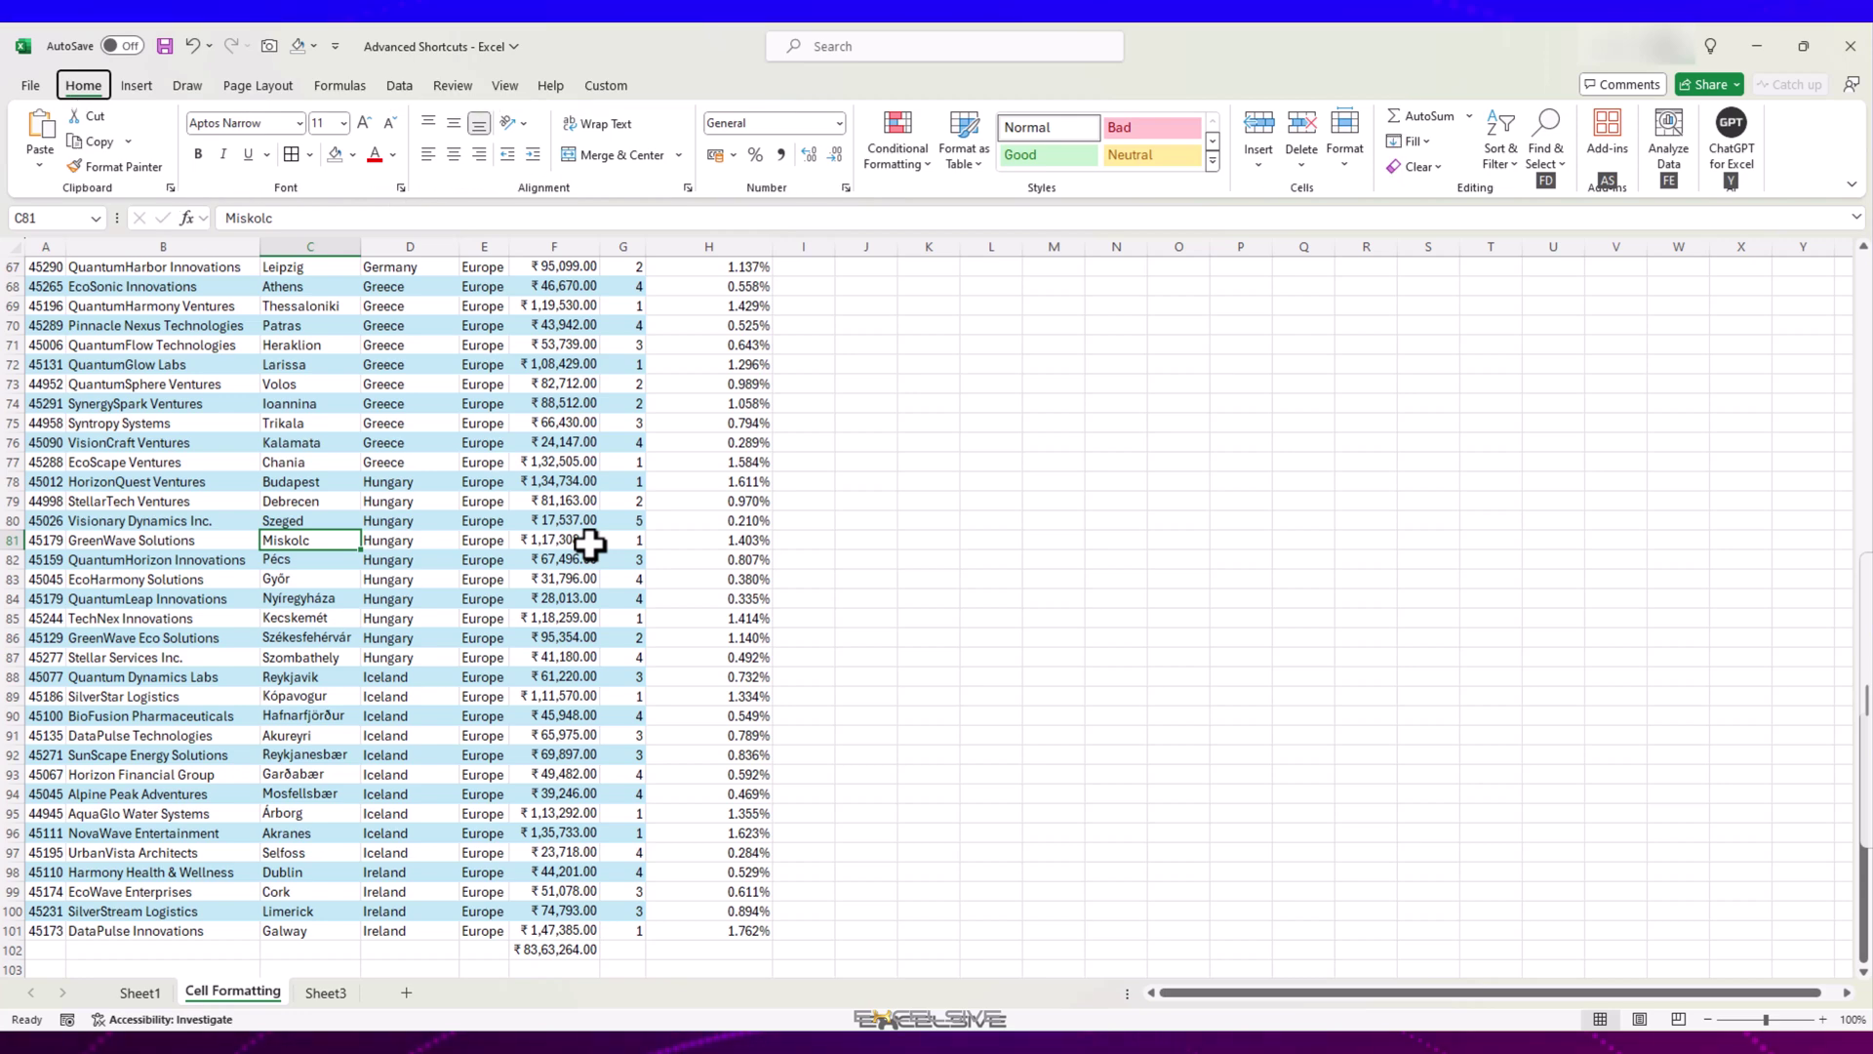
pyautogui.hotkey('alt', 'n')
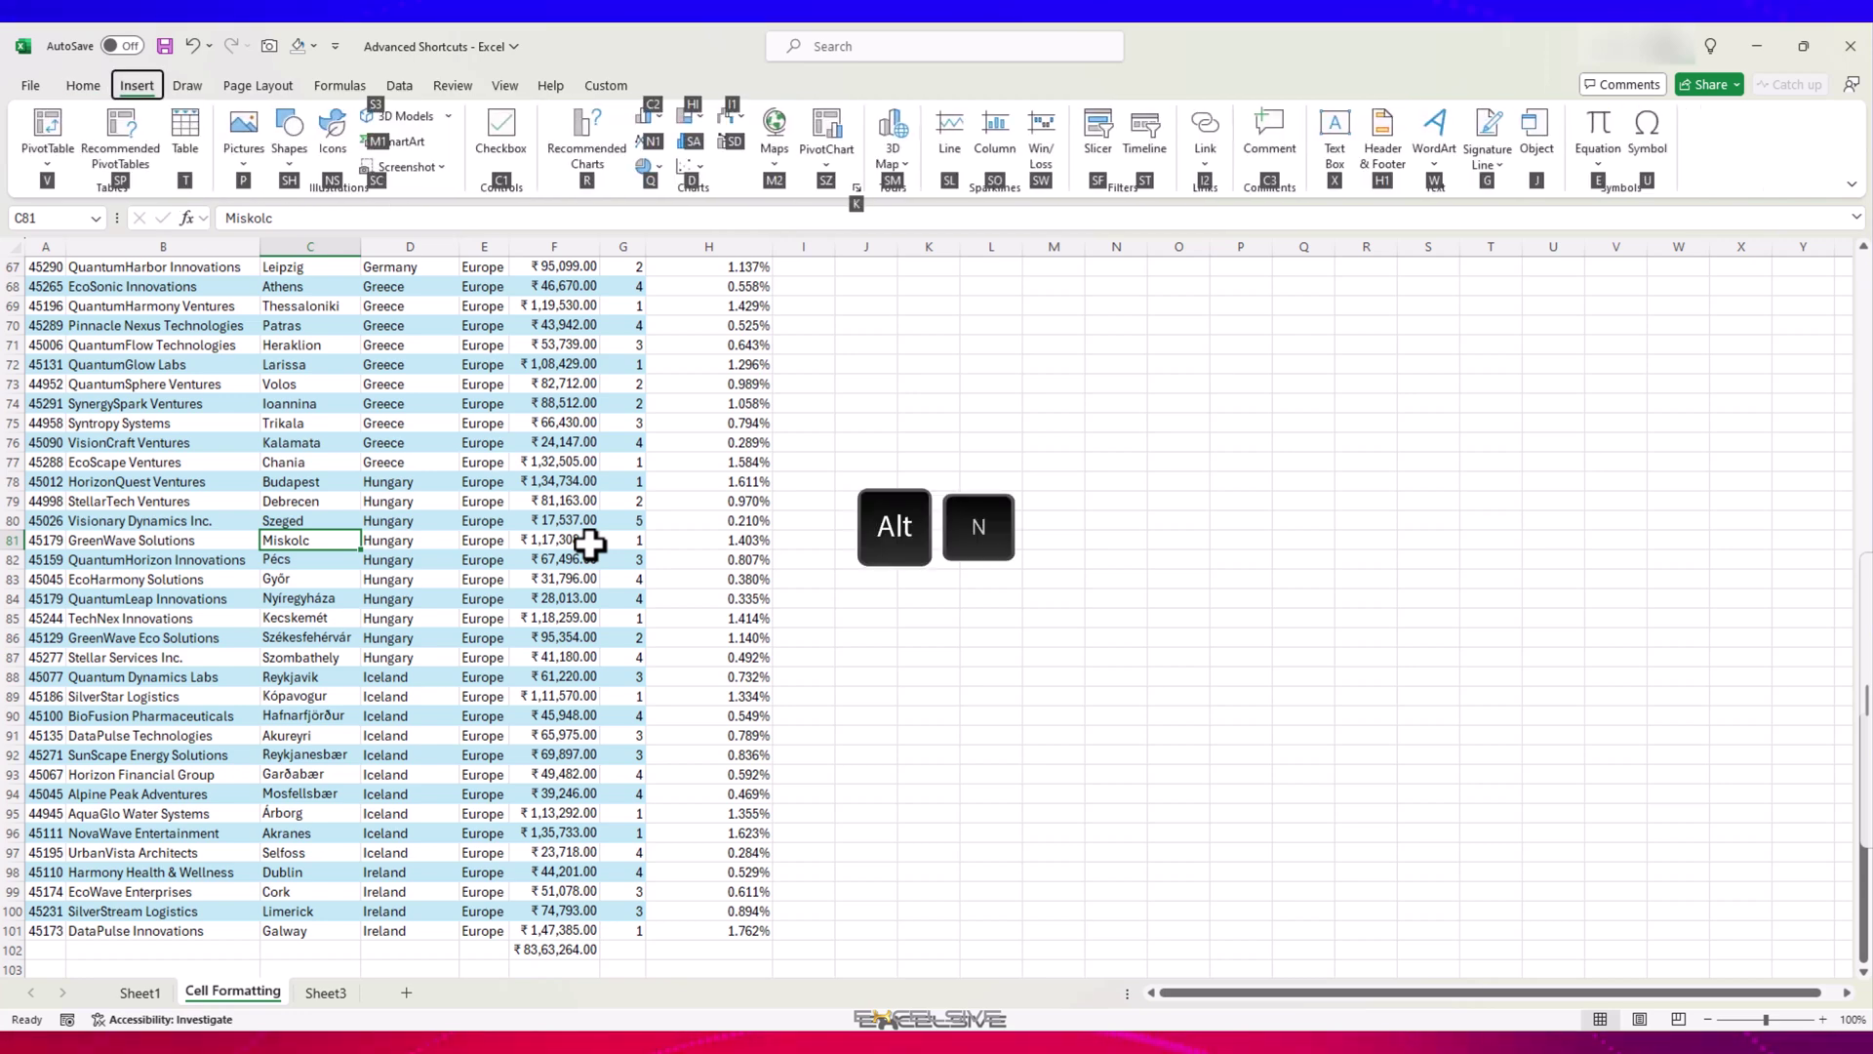
pyautogui.hotkey('alt', 'p')
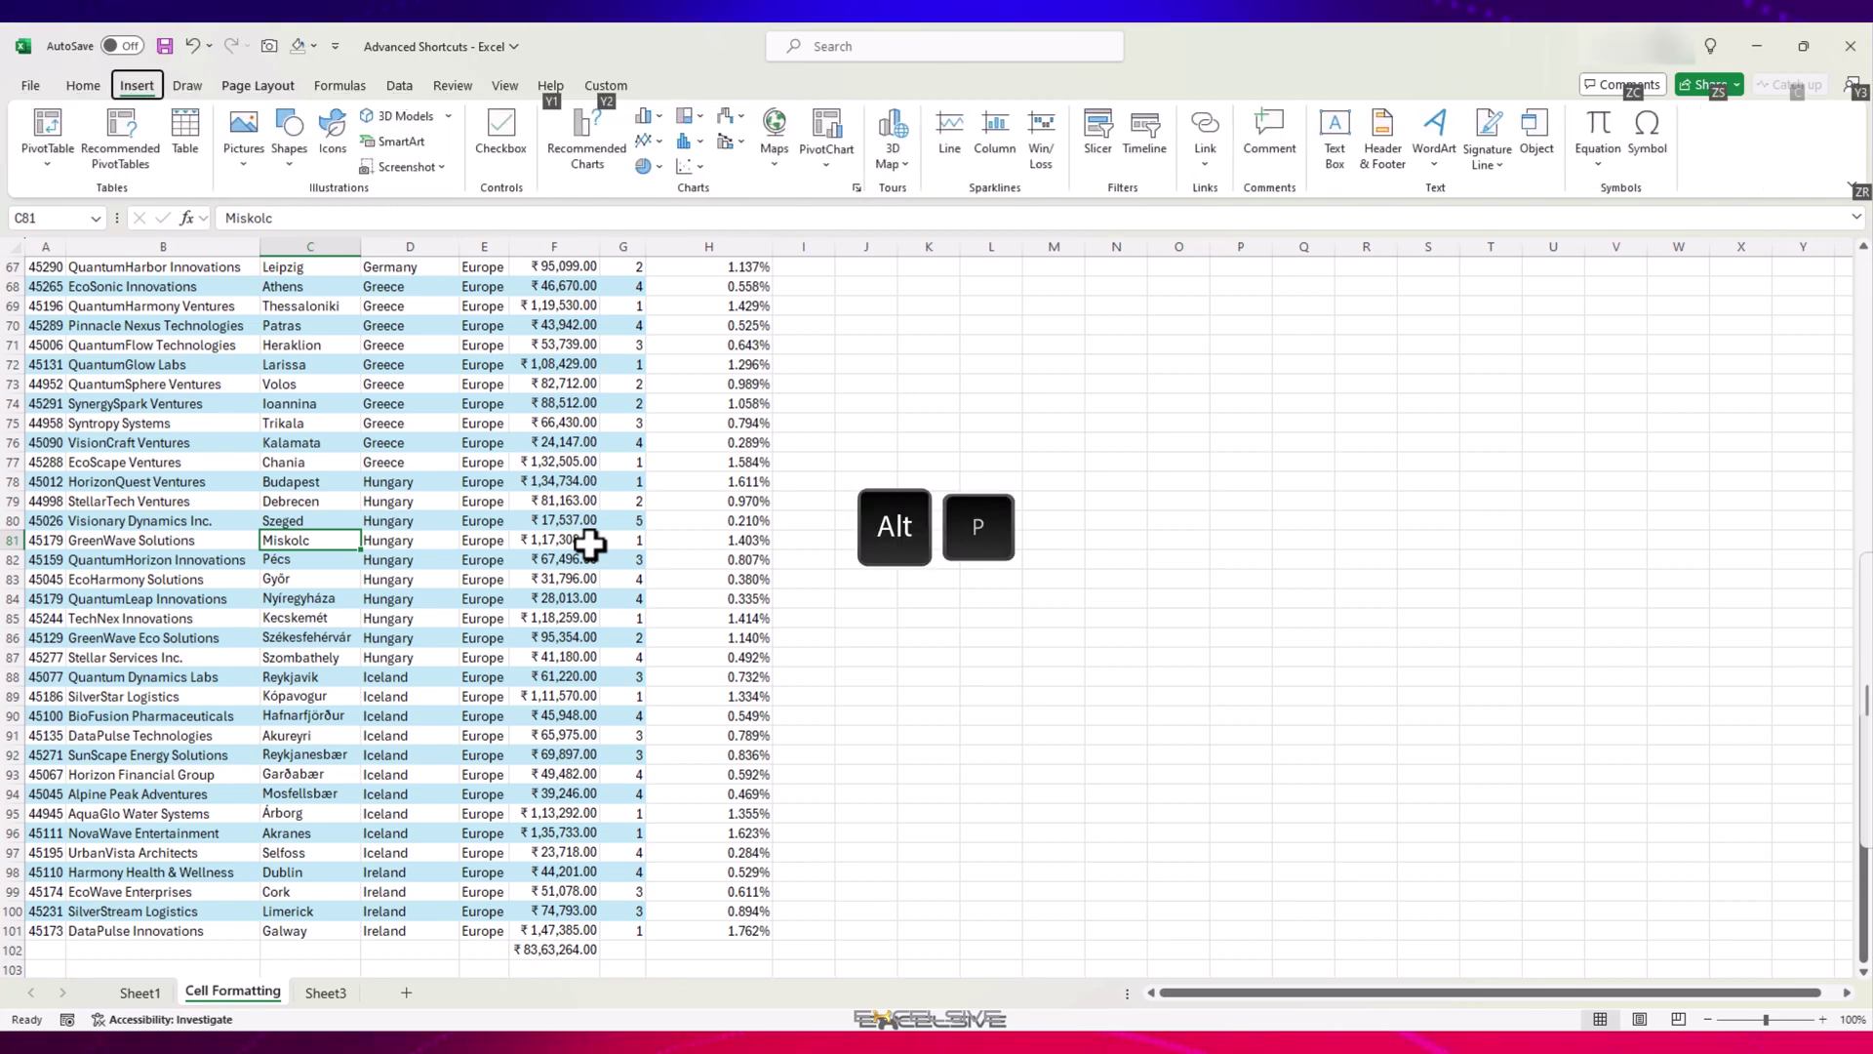
pyautogui.press('Escape')
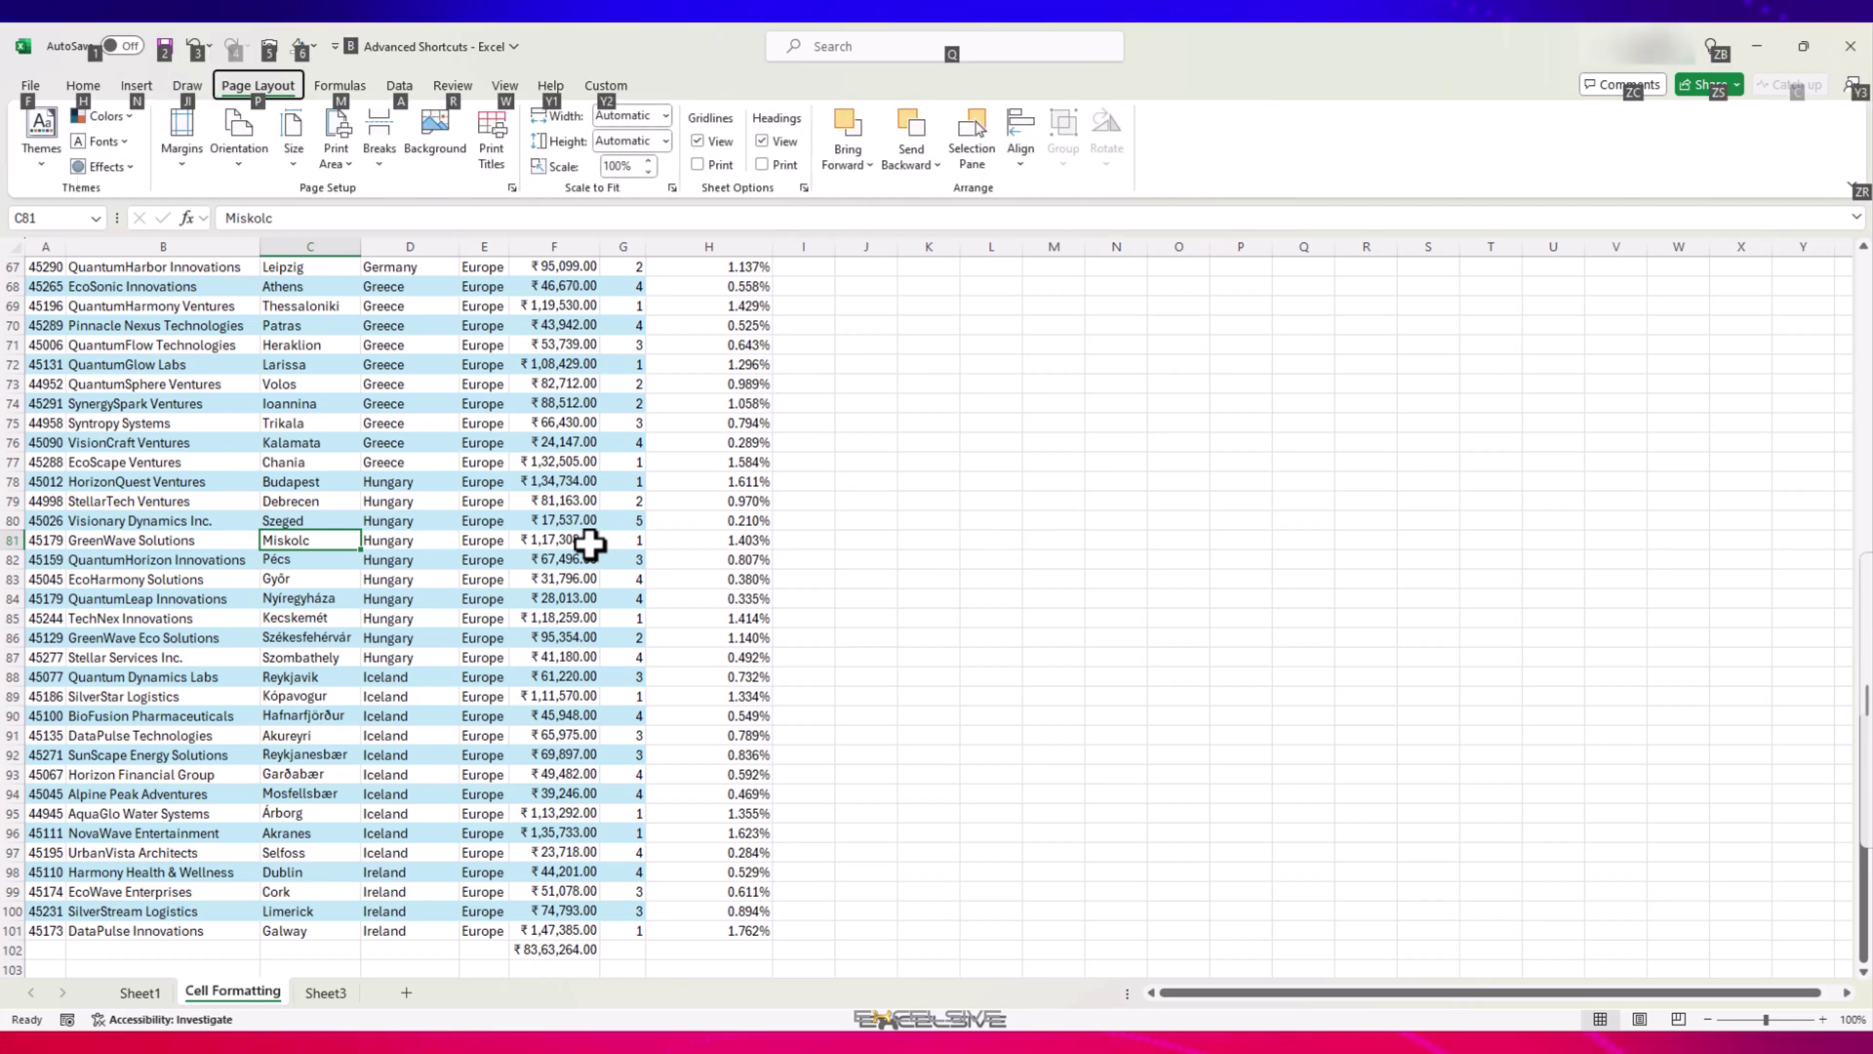
pyautogui.hotkey('alt', 'a')
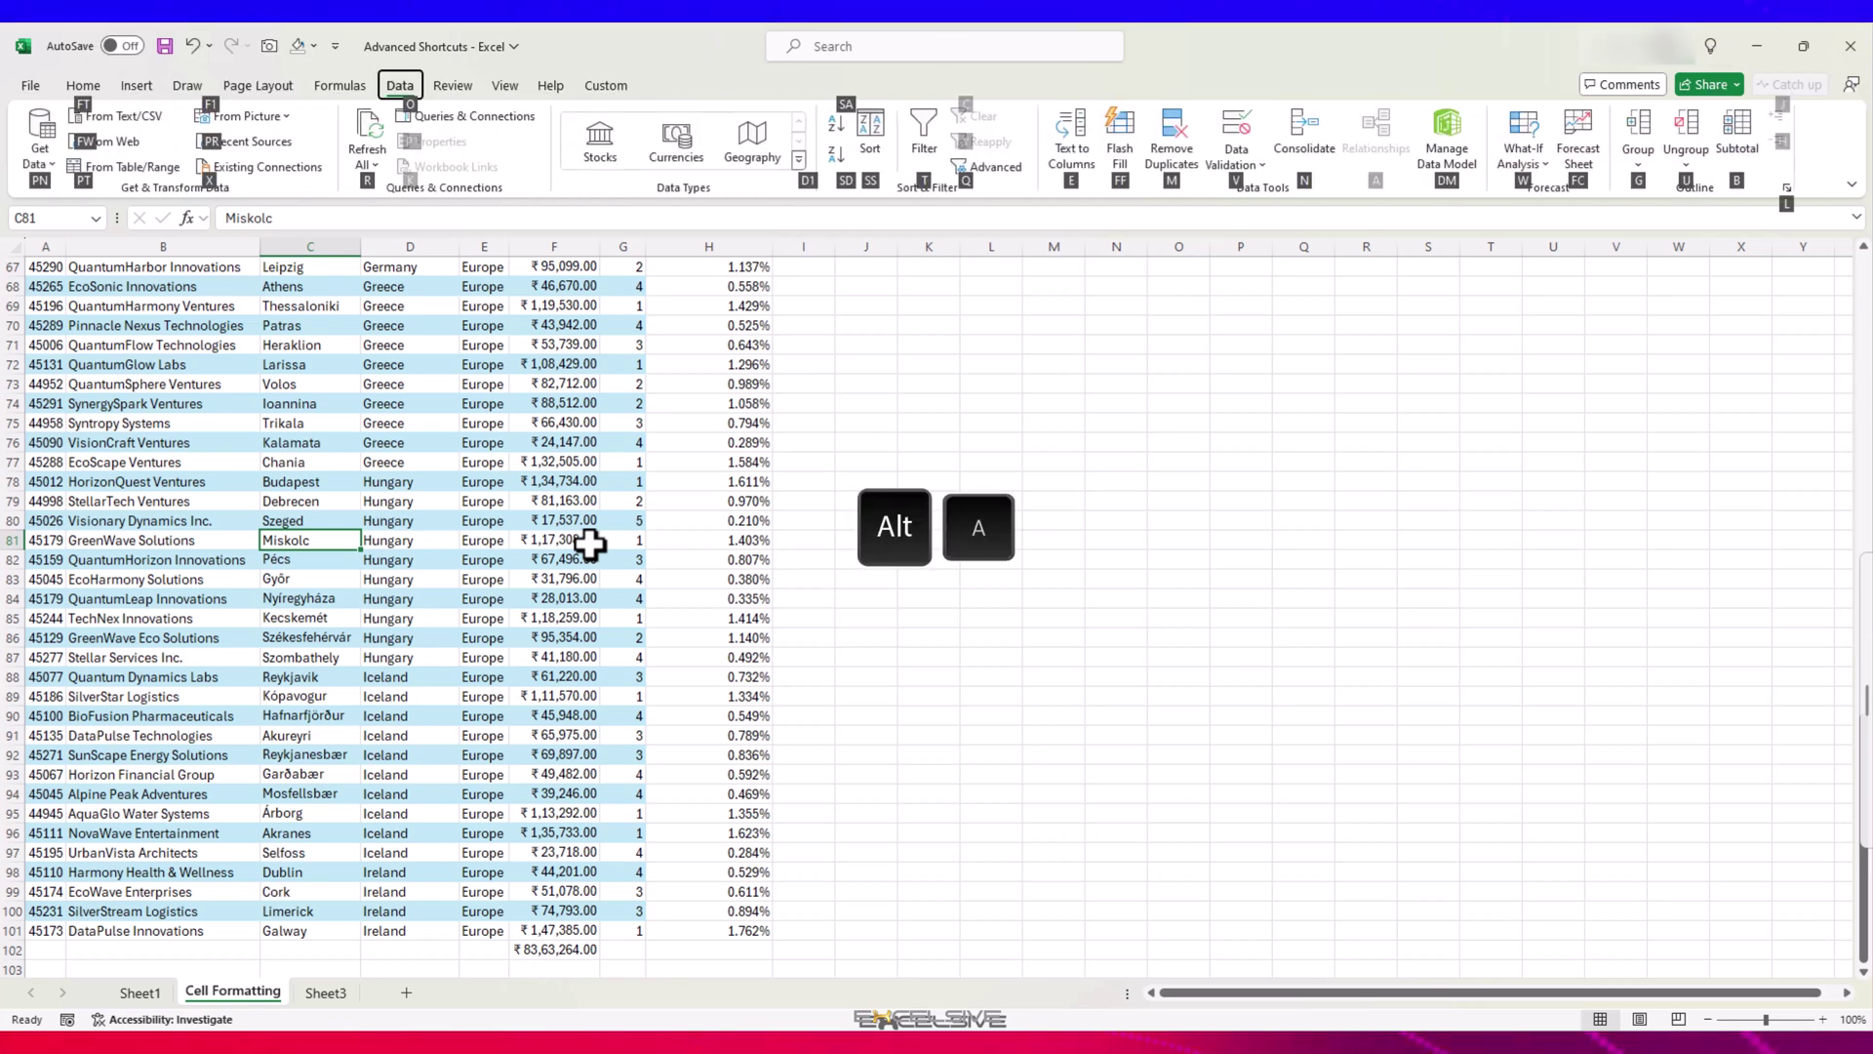
pyautogui.press('Escape')
pyautogui.hotkey('alt', 'w')
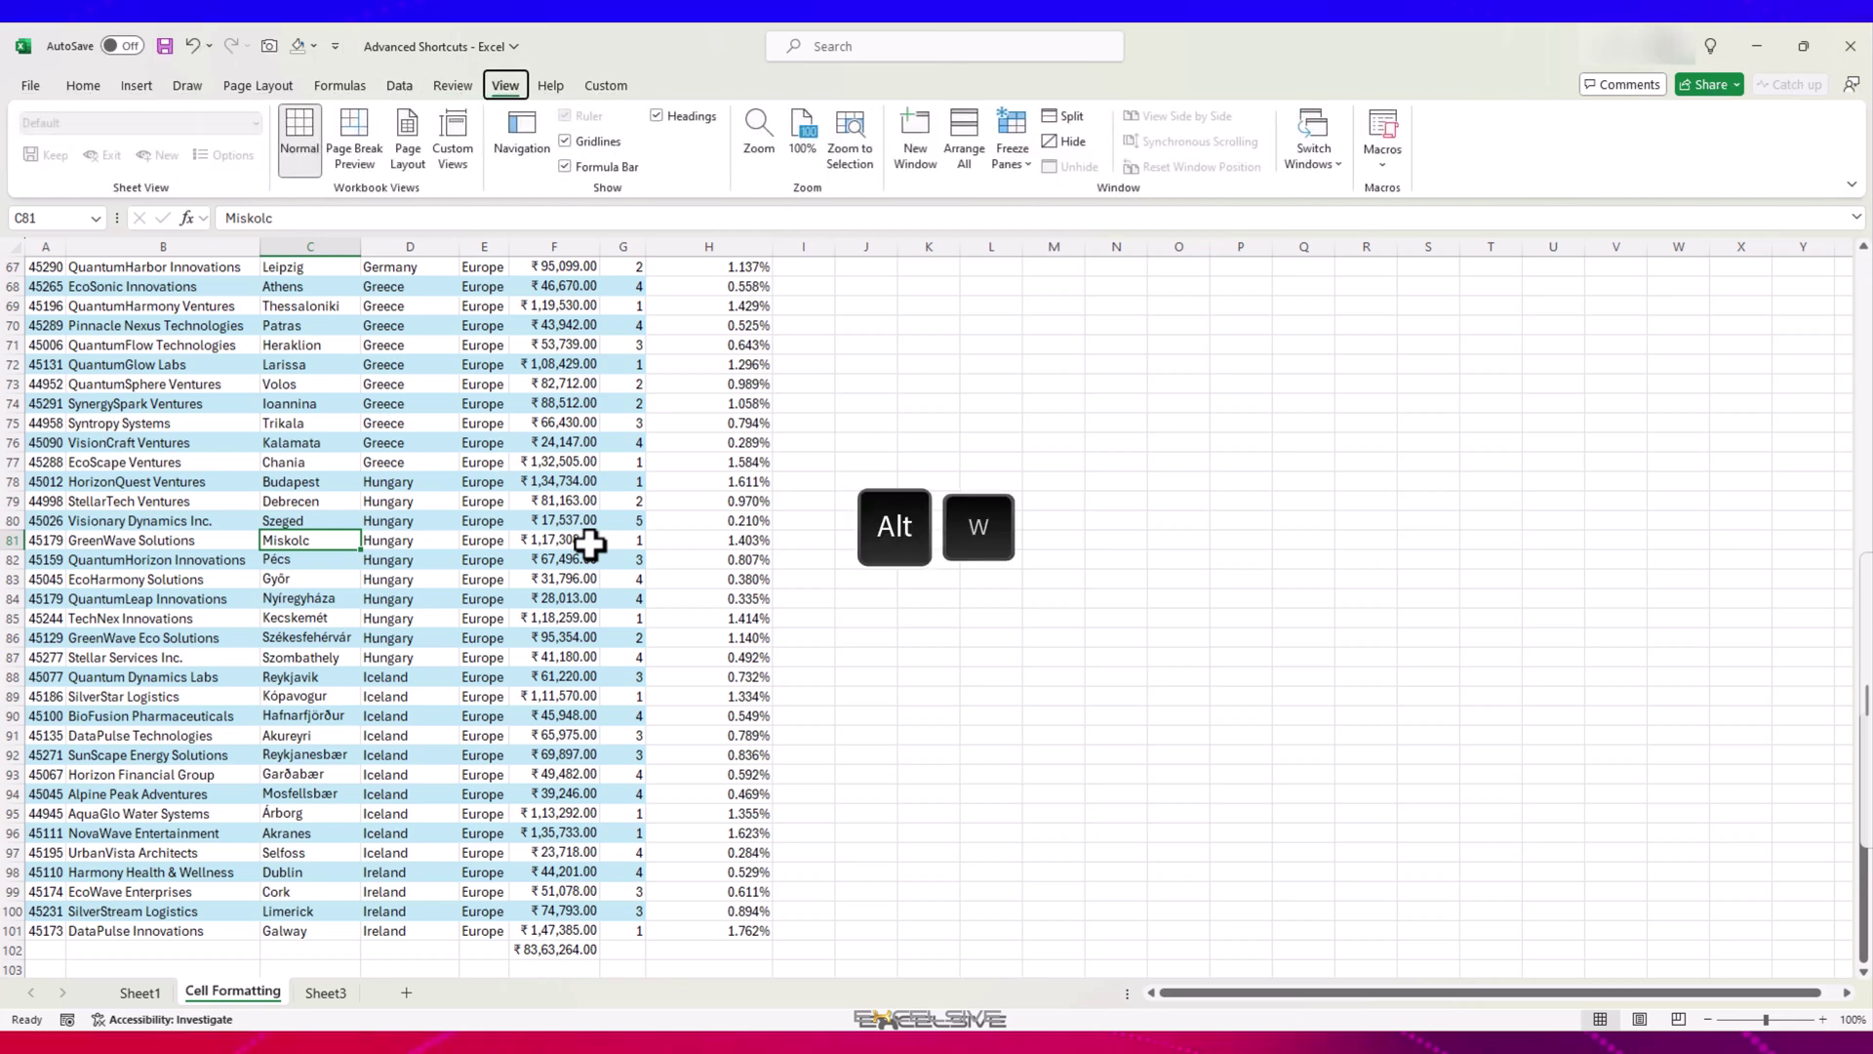
pyautogui.press('Escape')
pyautogui.hotkey('alt', 'r')
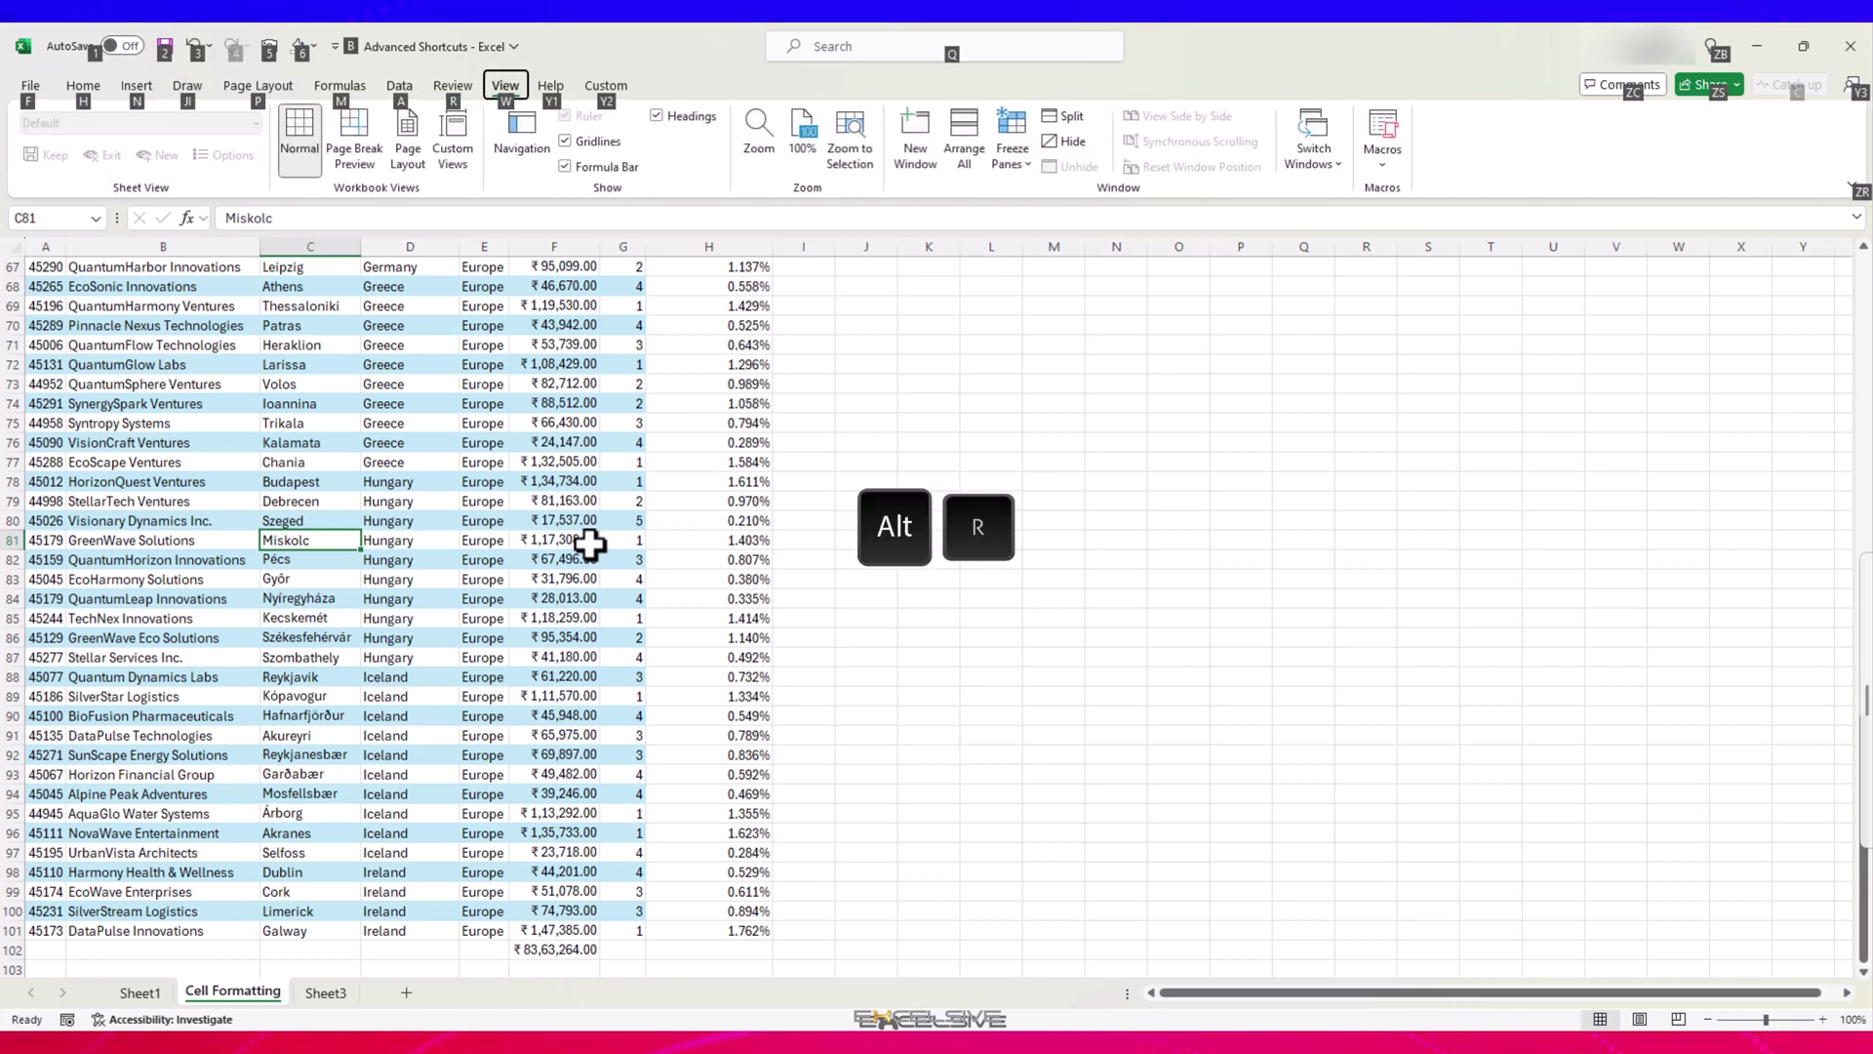
pyautogui.press('r')
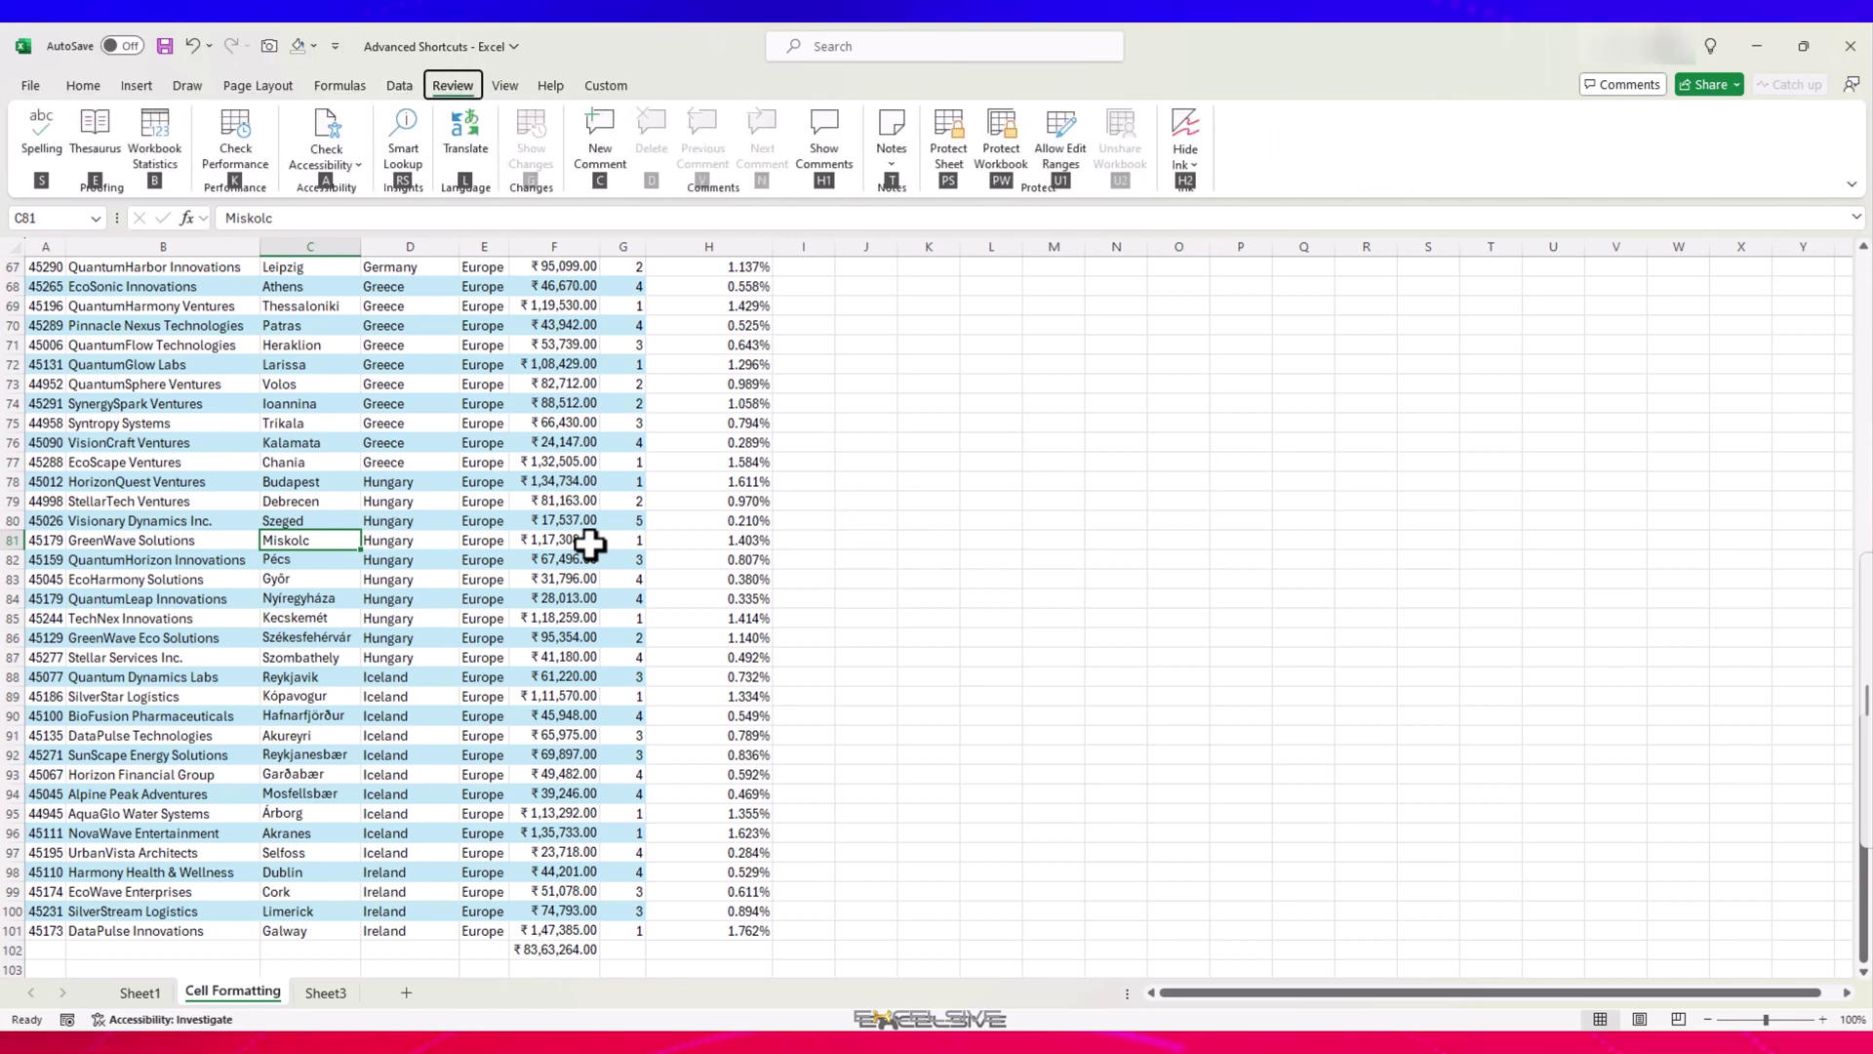
# Show the Formulas KeyTips, dismiss them, and open Name Manager listing SomeSales (F2:F10).
pyautogui.hotkey('alt', 'm')
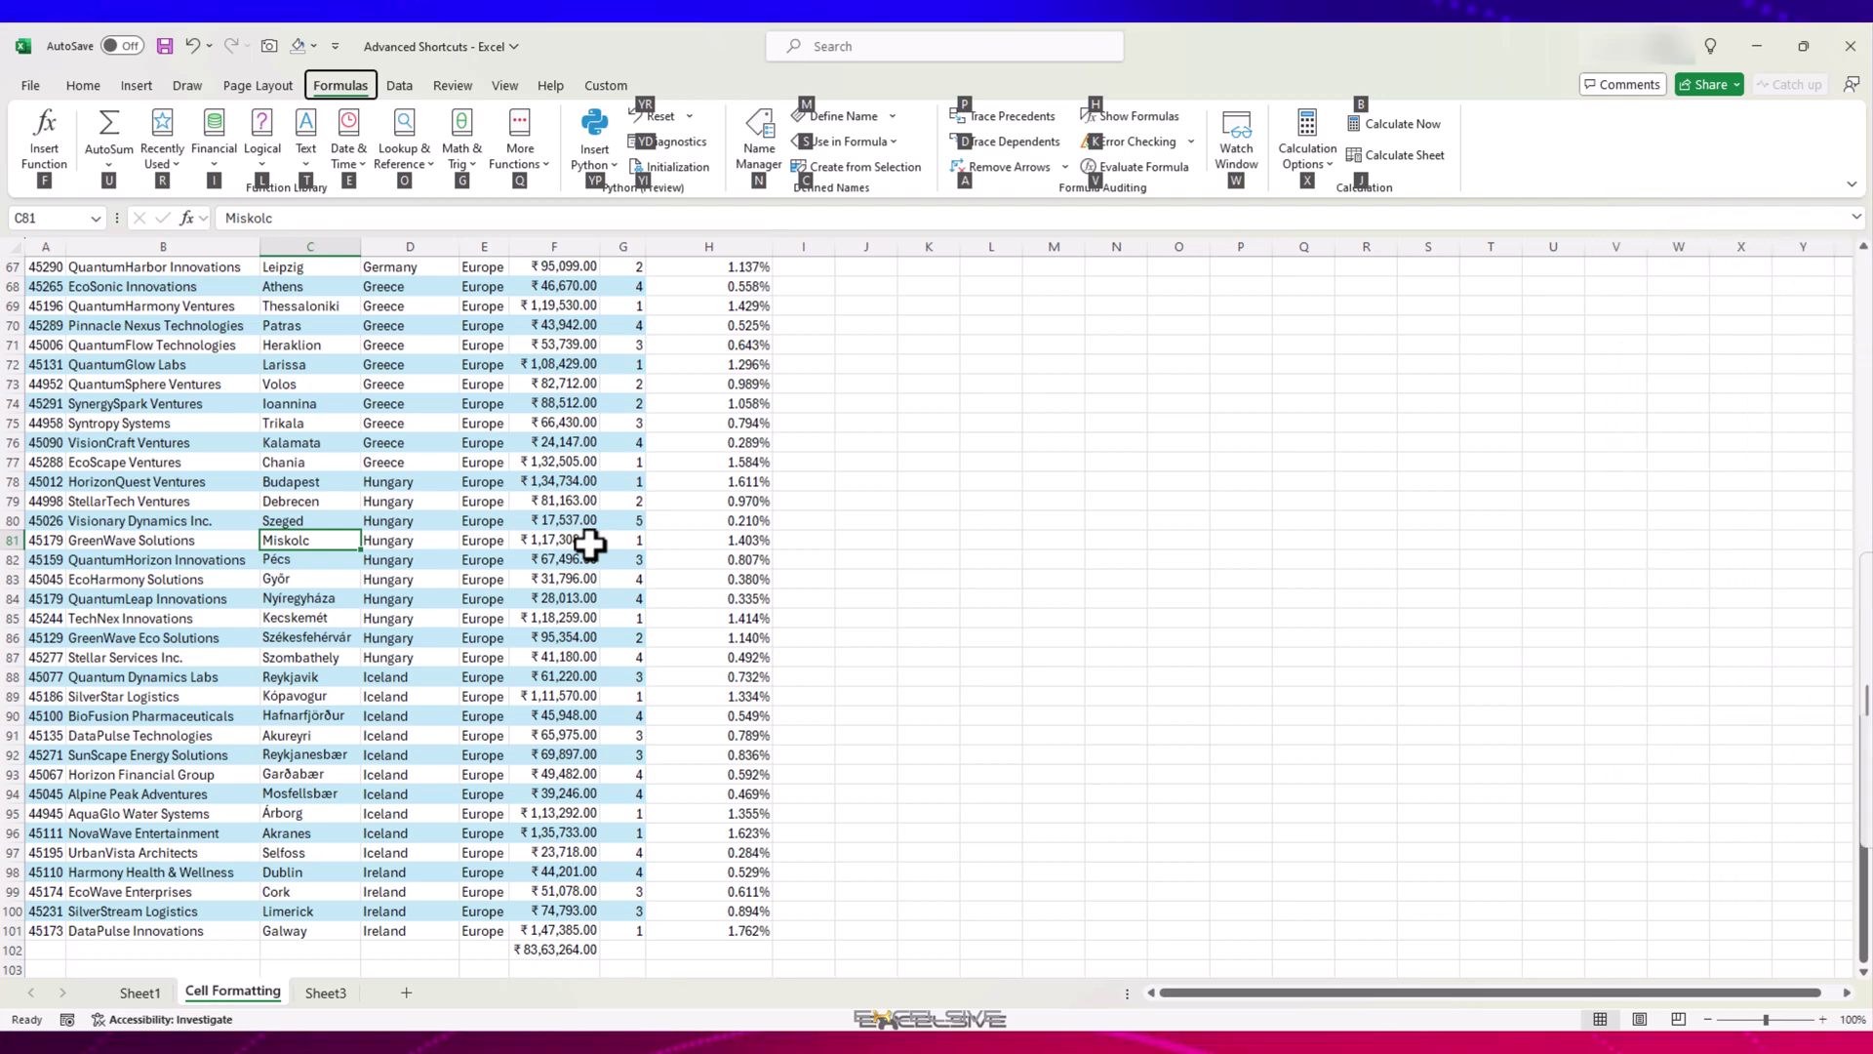
pyautogui.press('Escape')
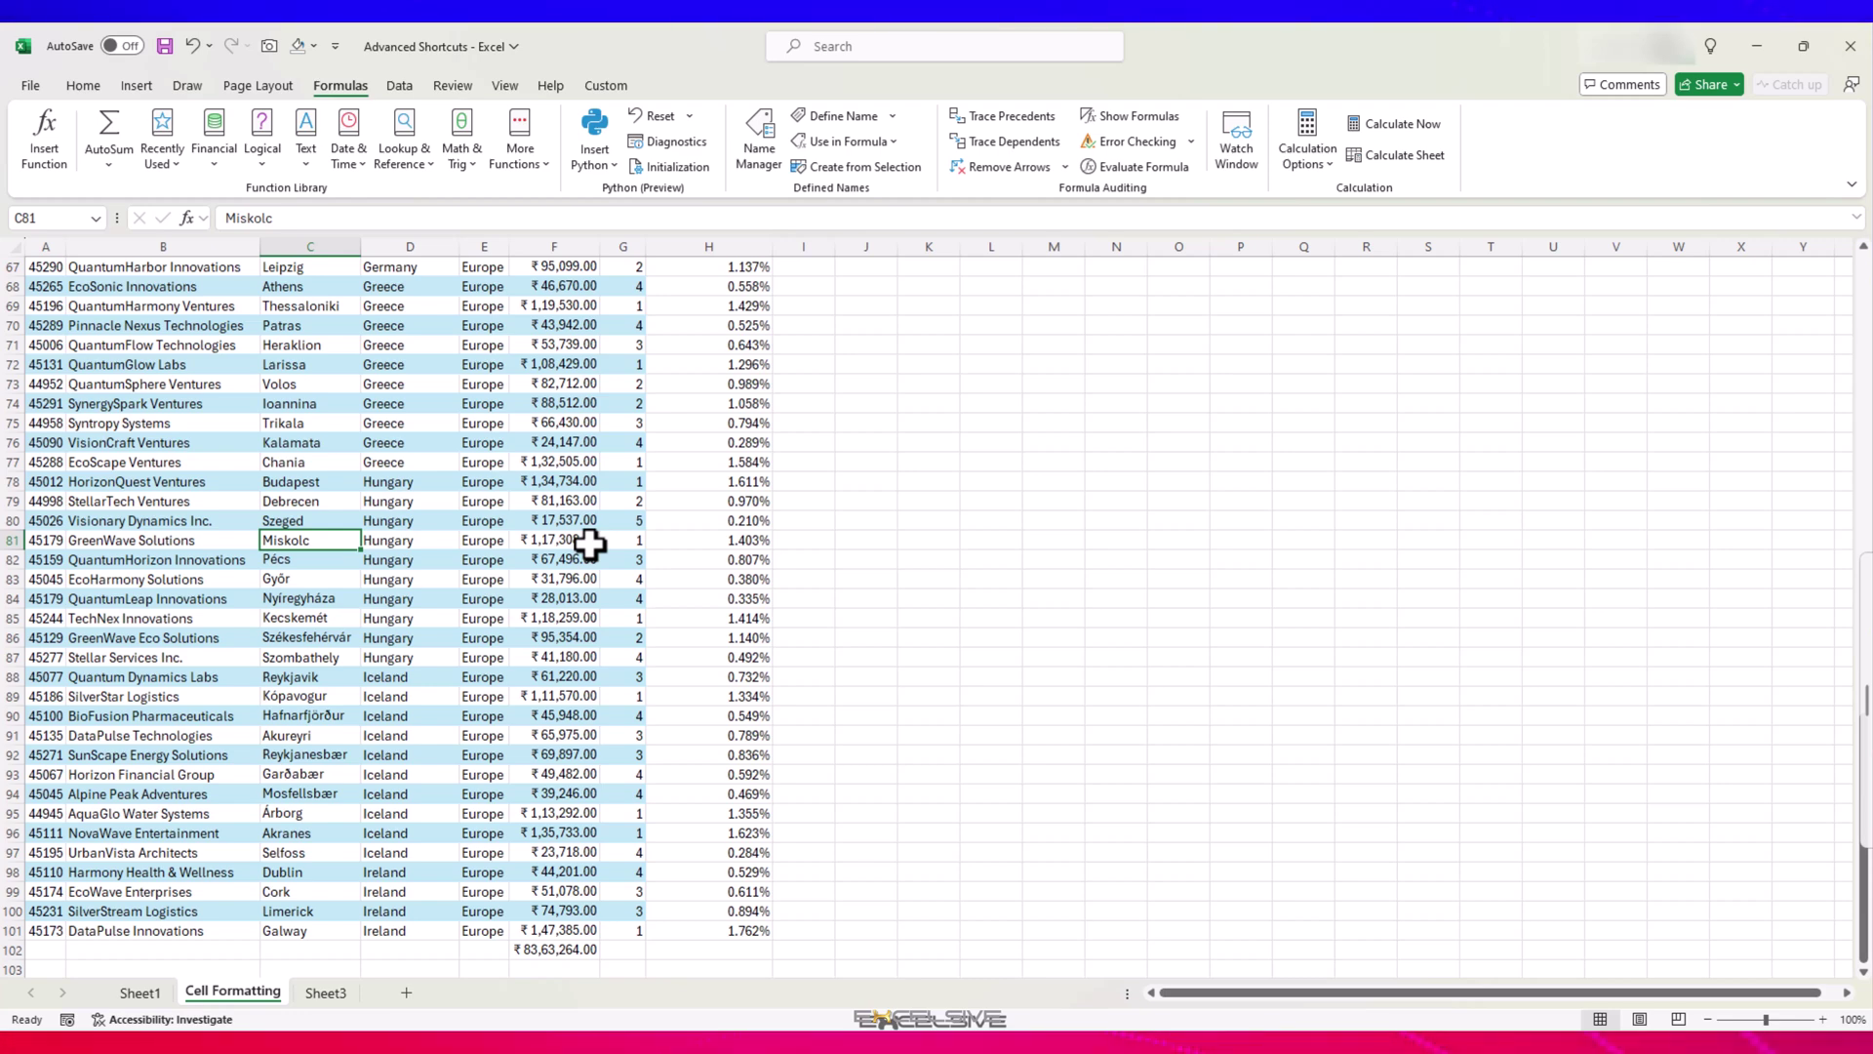
pyautogui.hotkey('ctrl', 'F3')
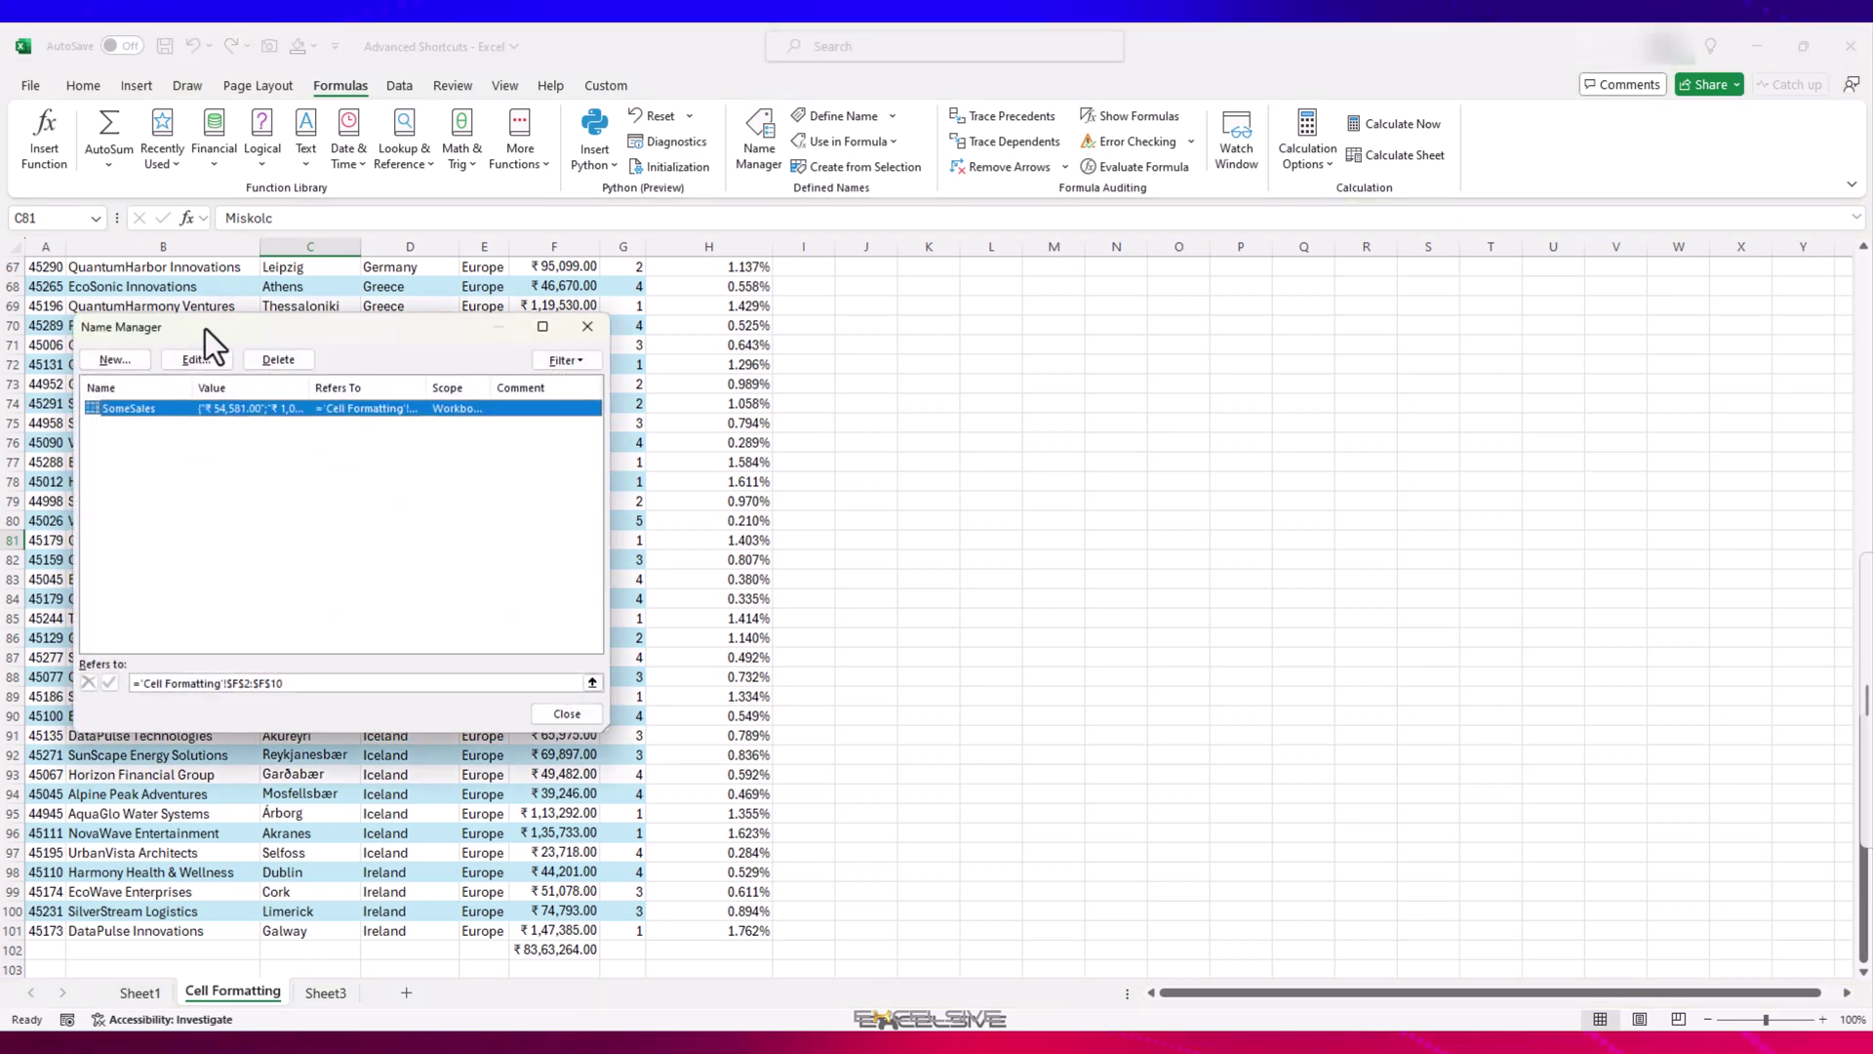
# Close Name Manager, toggle ribbon KeyTips on and off, then show the Formulas KeyTips.
pyautogui.click(581, 713)
pyautogui.press('alt')
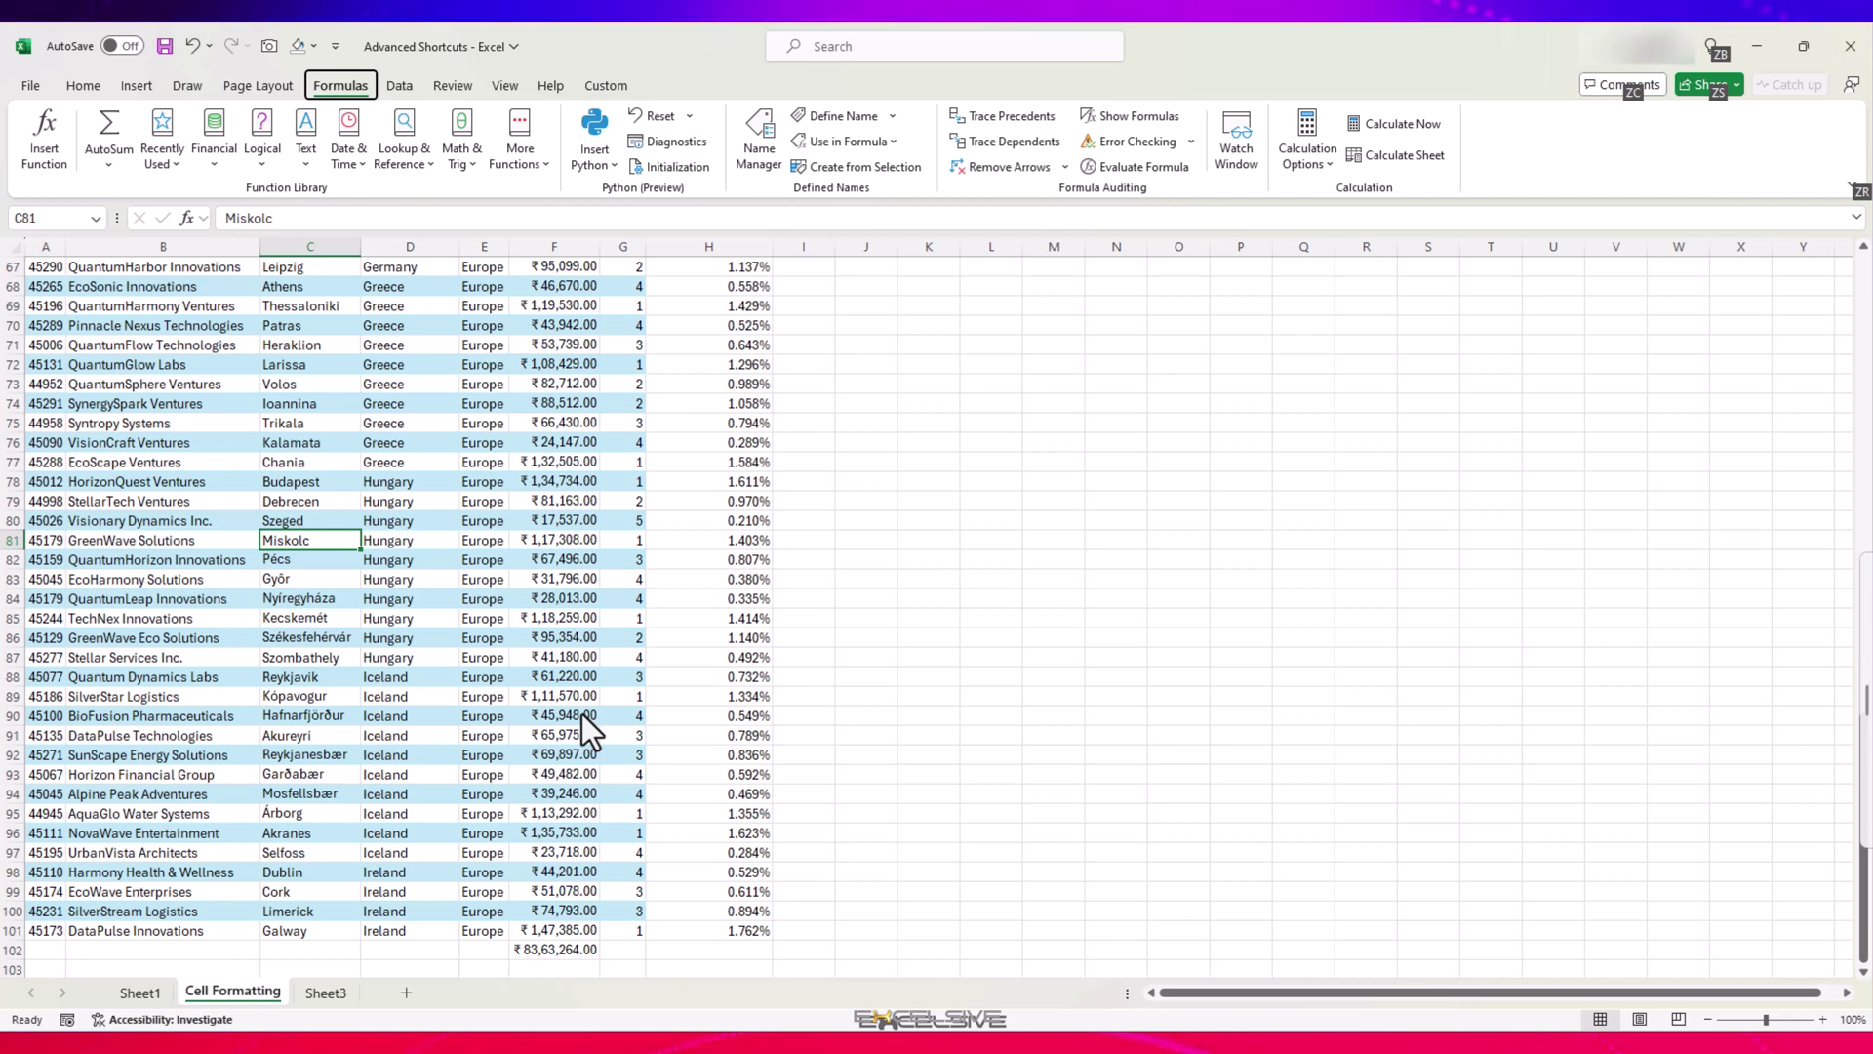
pyautogui.press('Escape')
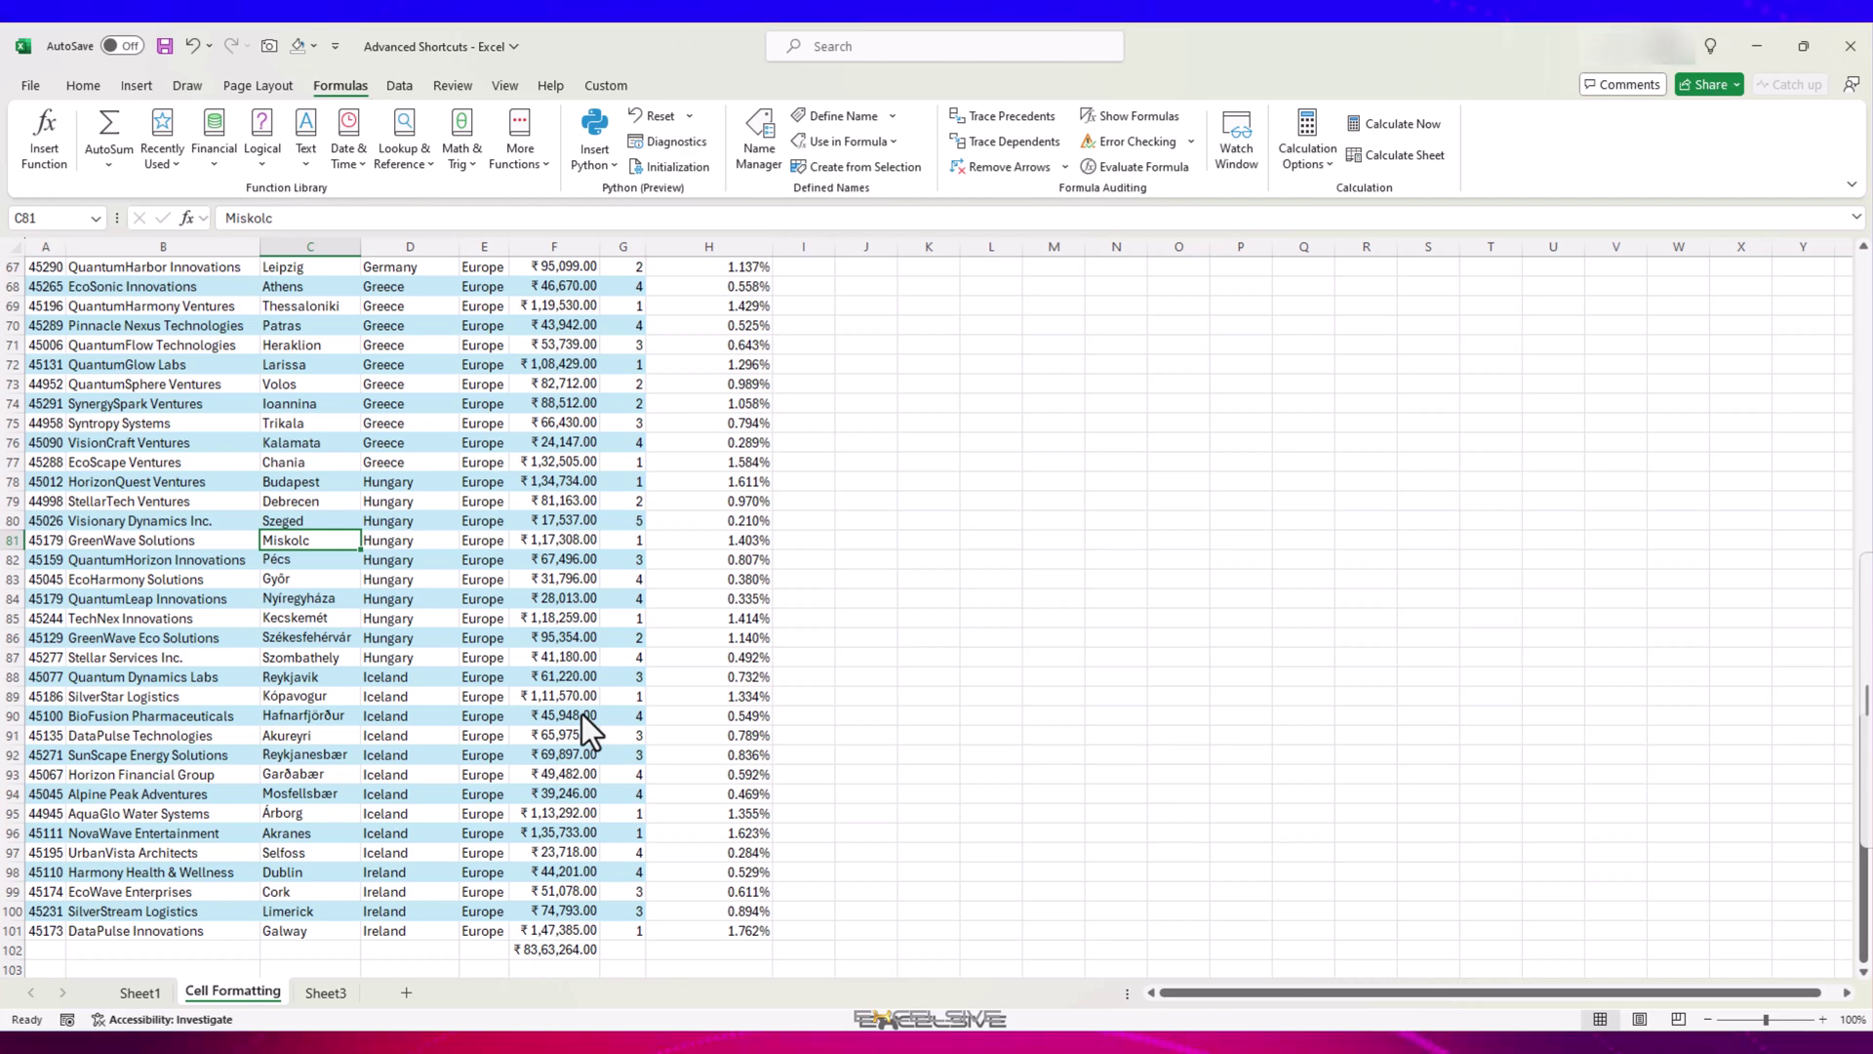
pyautogui.press('alt')
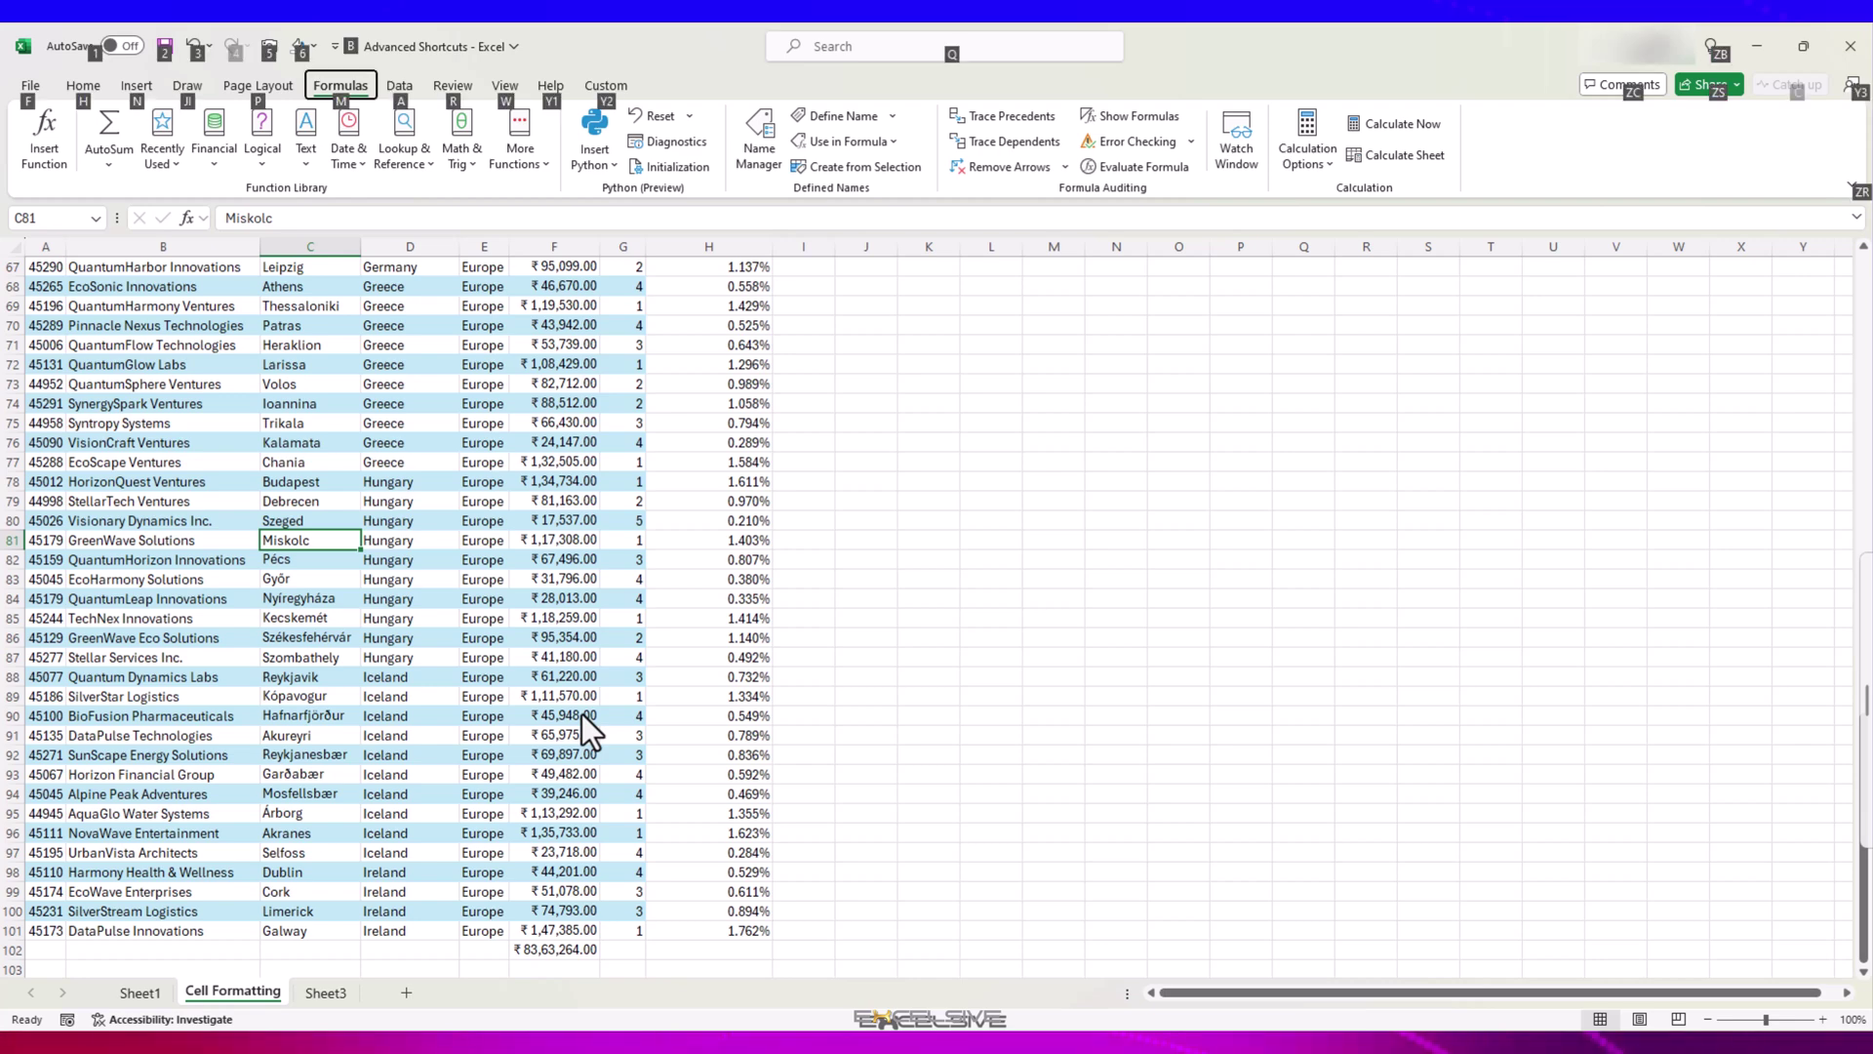
pyautogui.press('Escape')
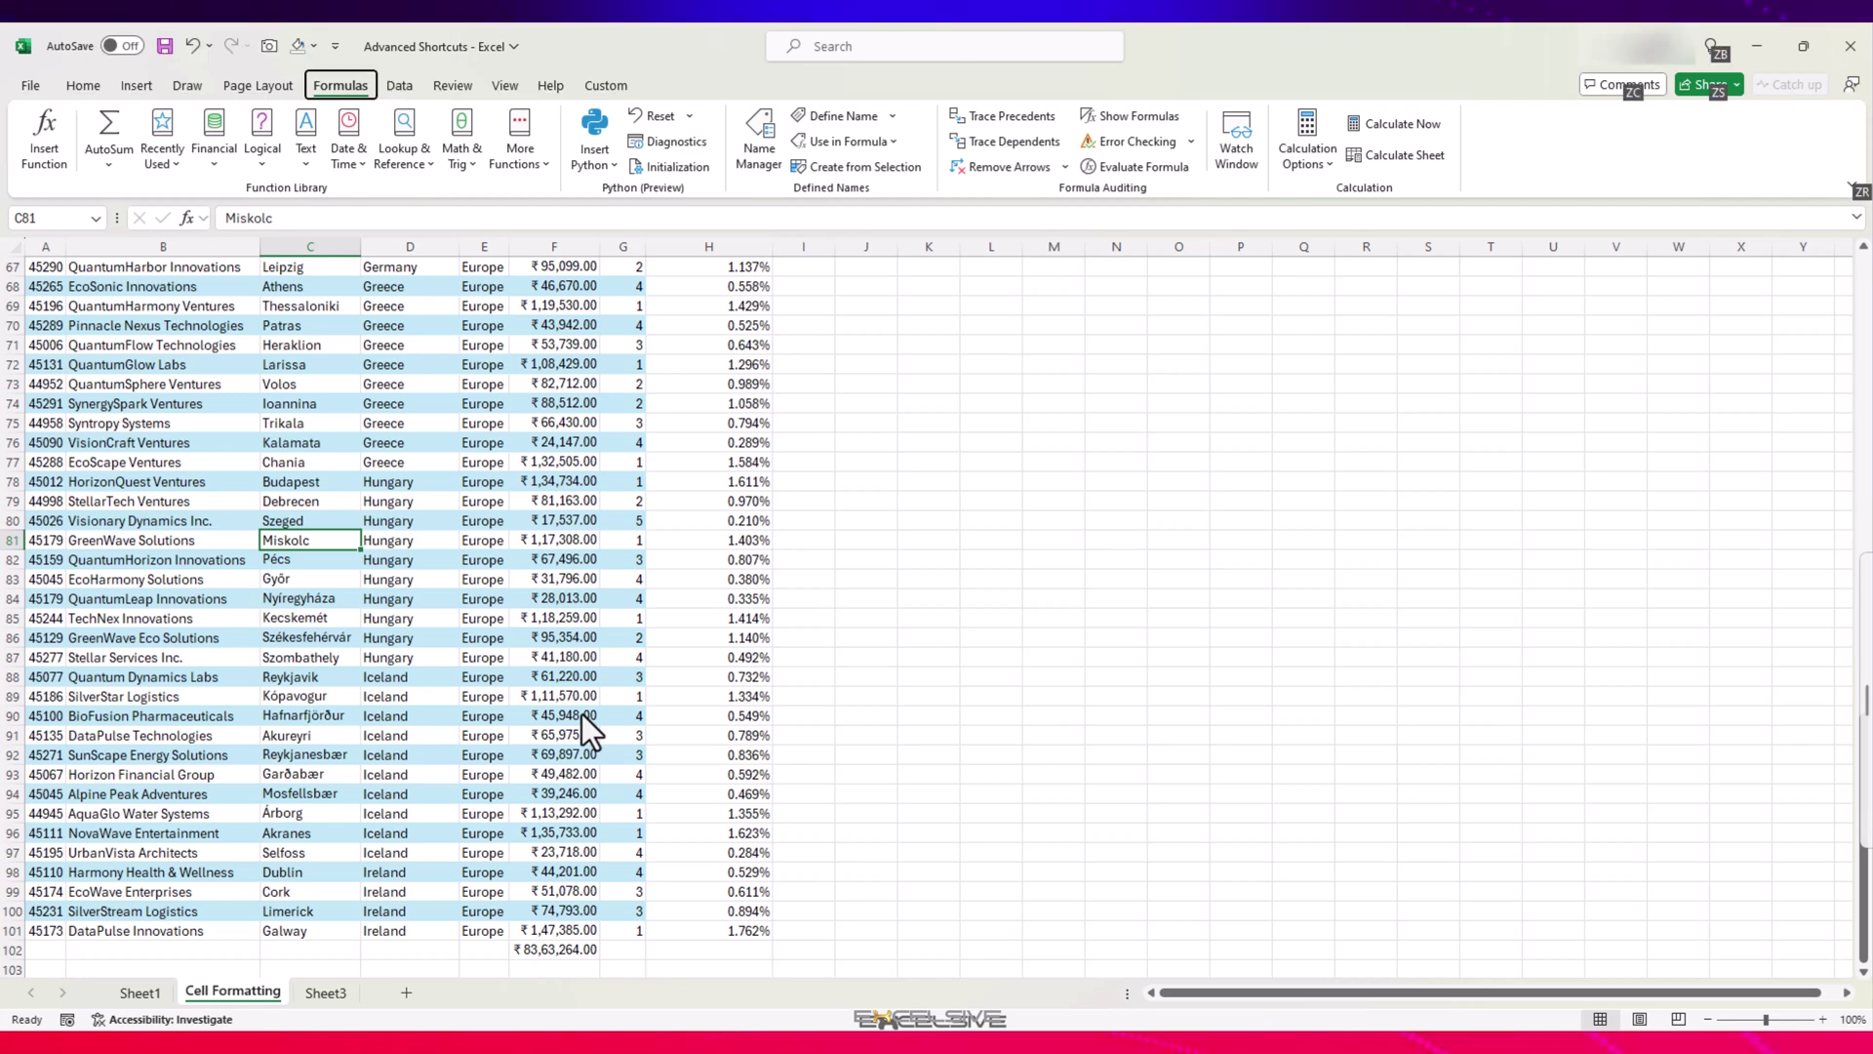
pyautogui.press('Escape')
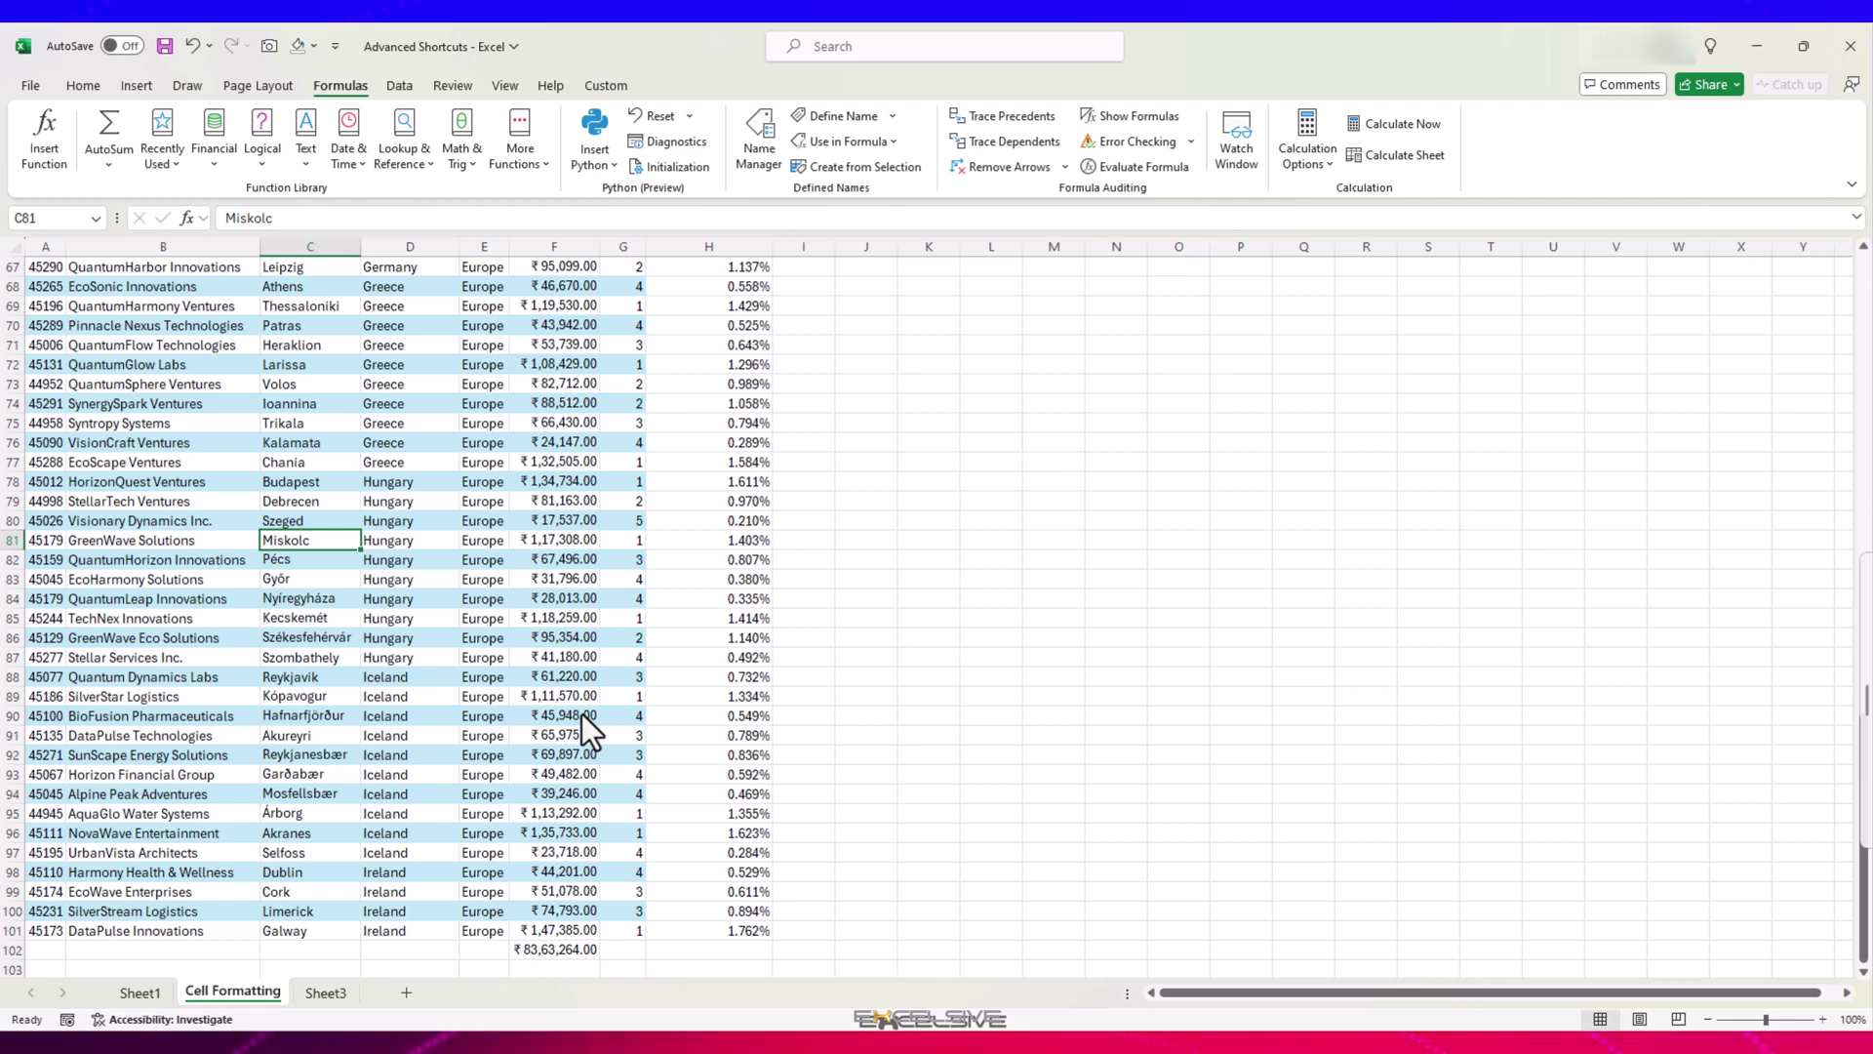
pyautogui.press('alt')
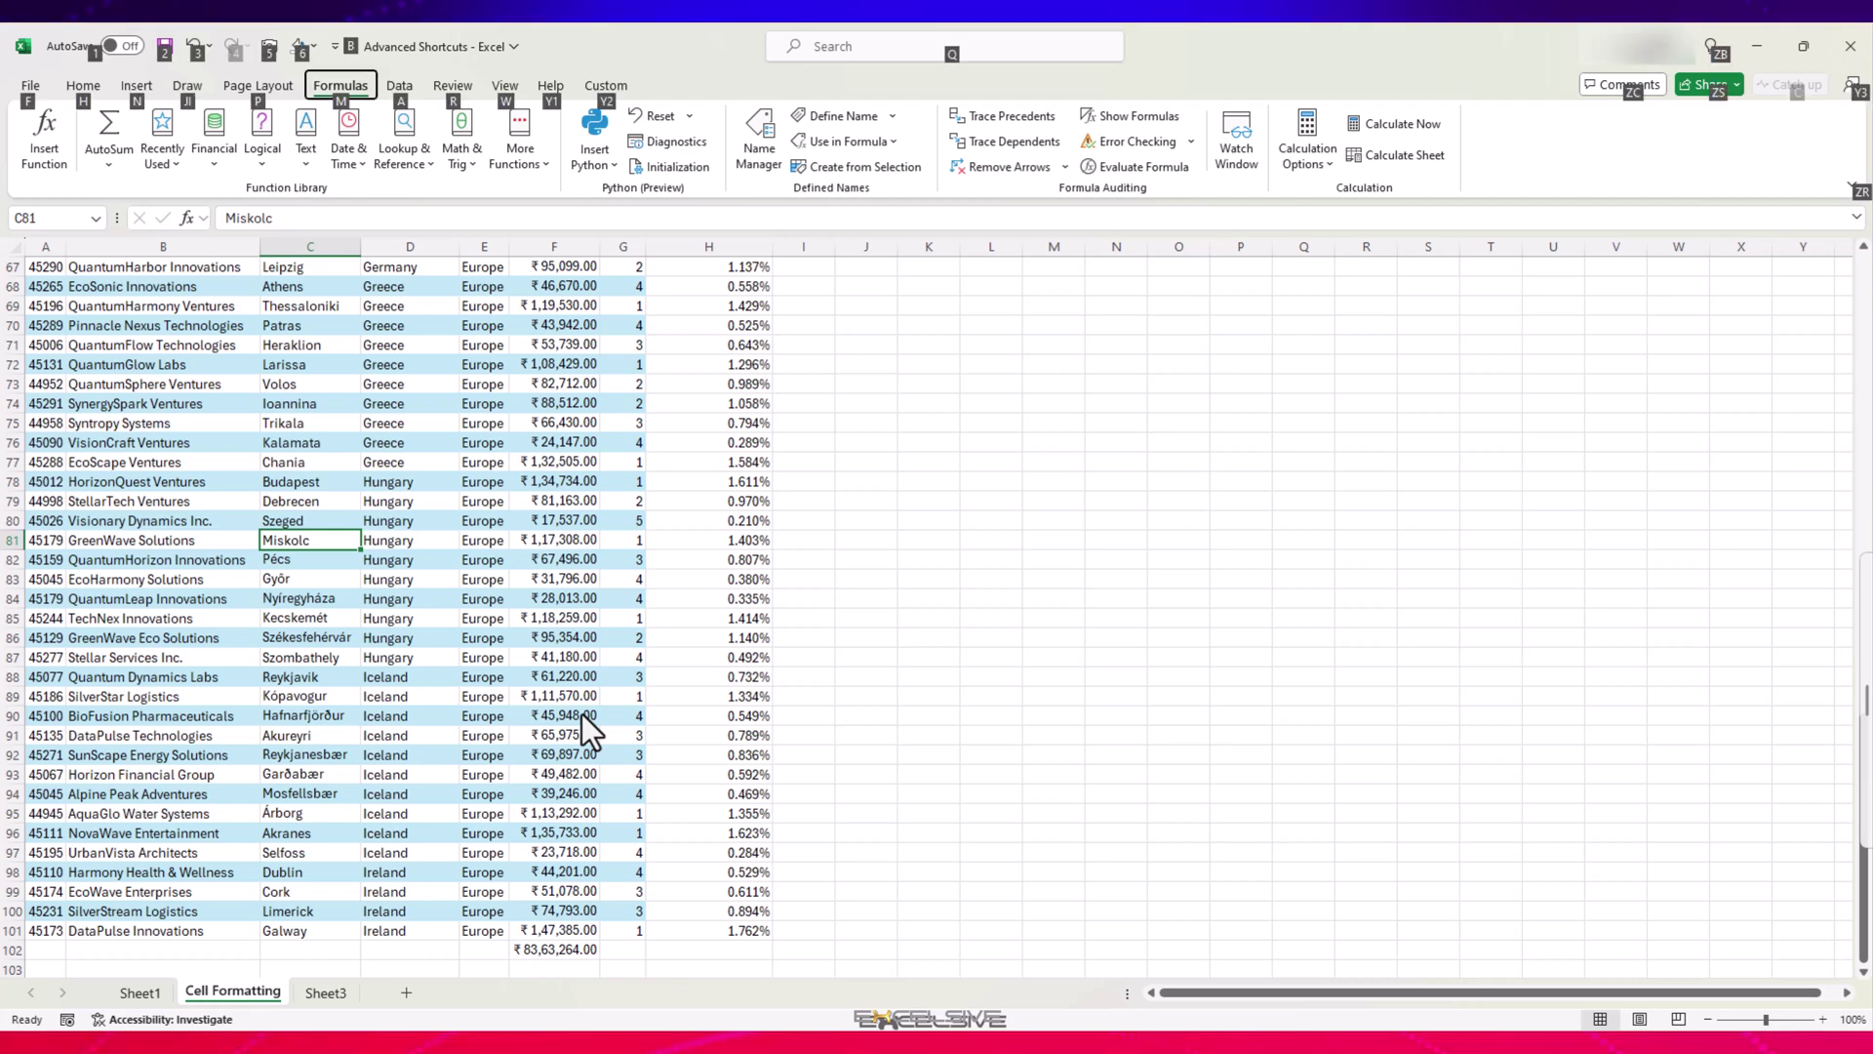
pyautogui.press('m')
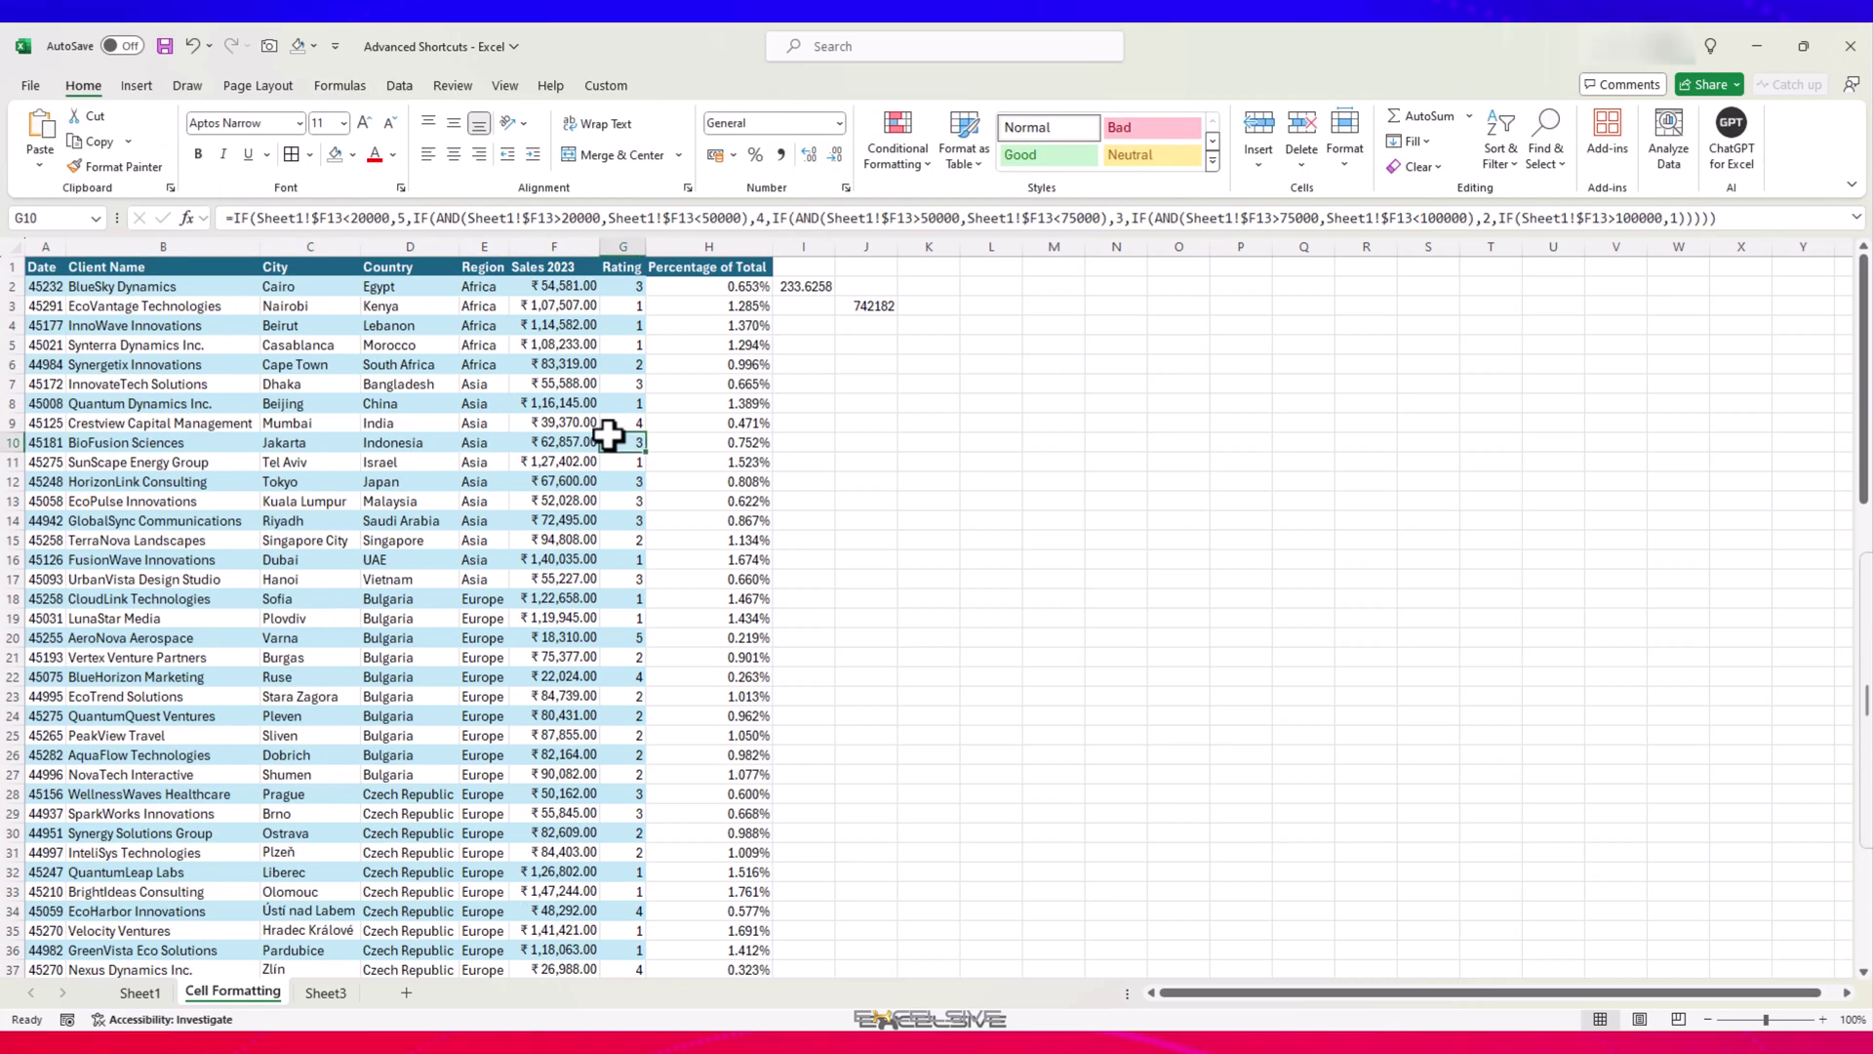
pyautogui.click(548, 458)
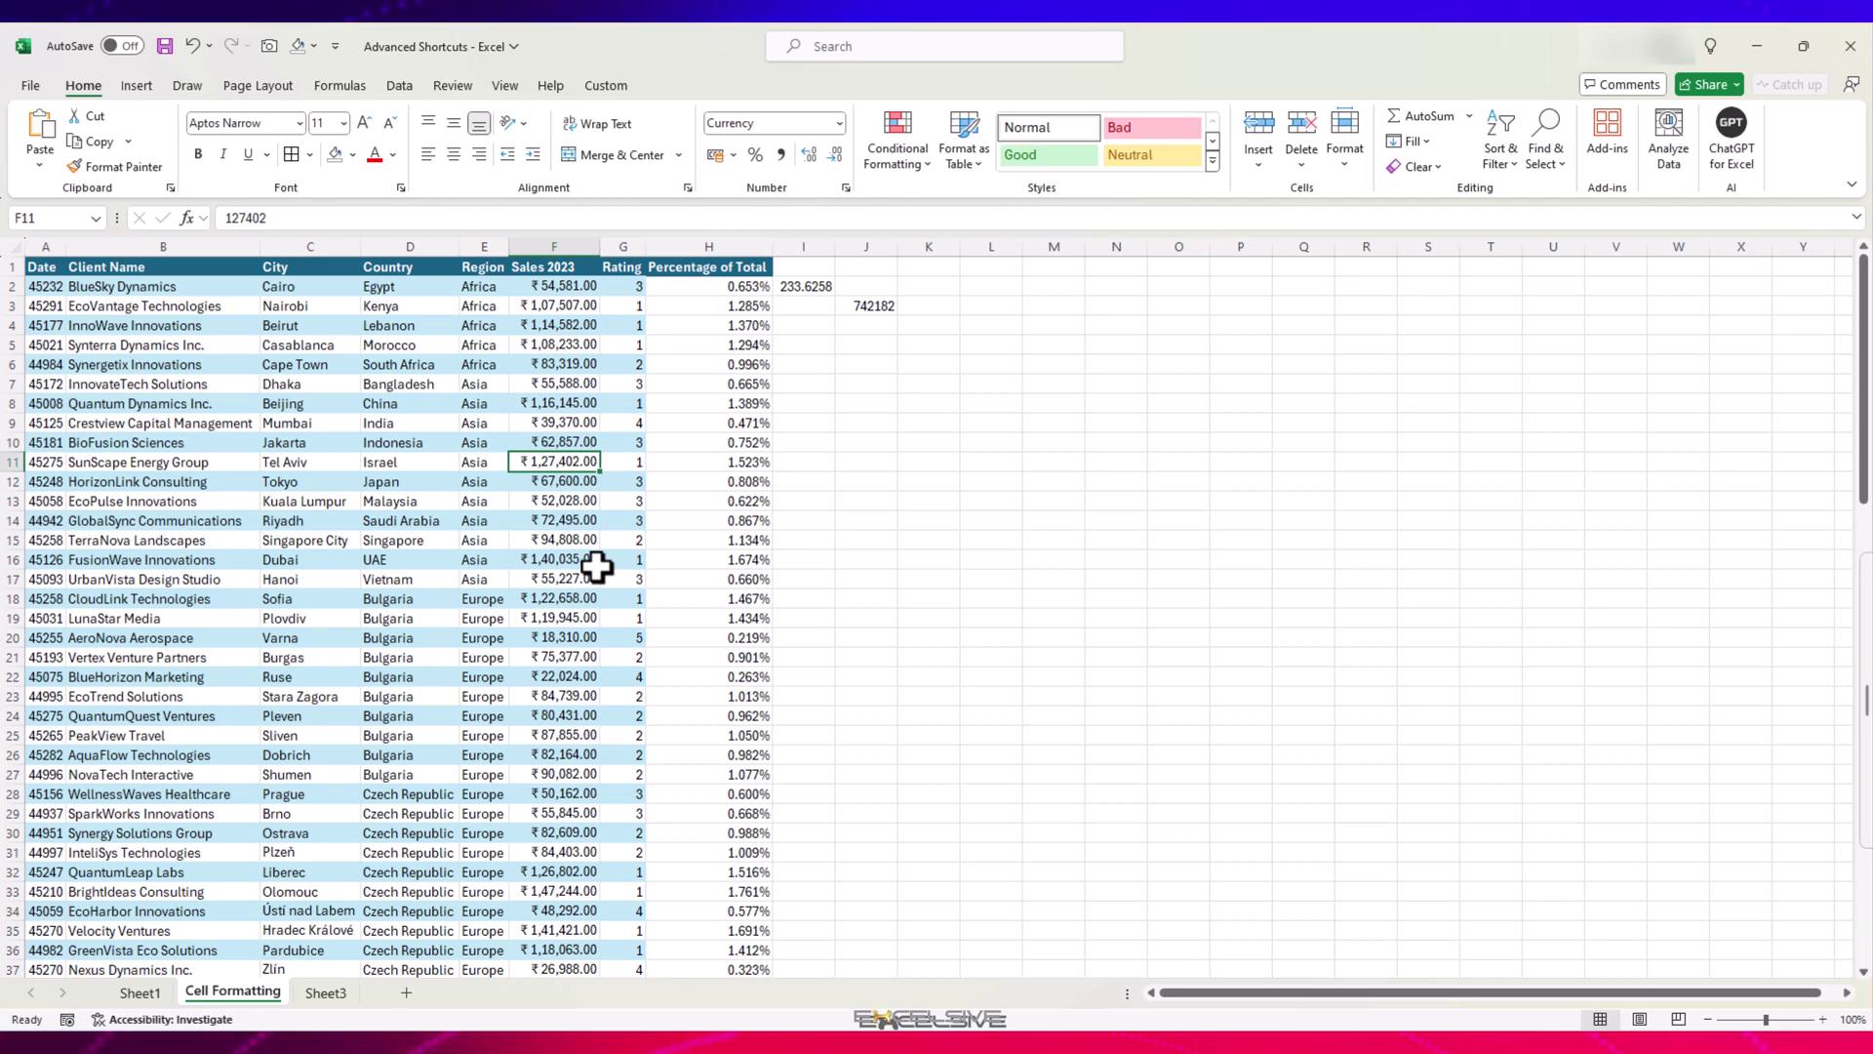
pyautogui.hotkey('ctrl', 'shift', 'g')
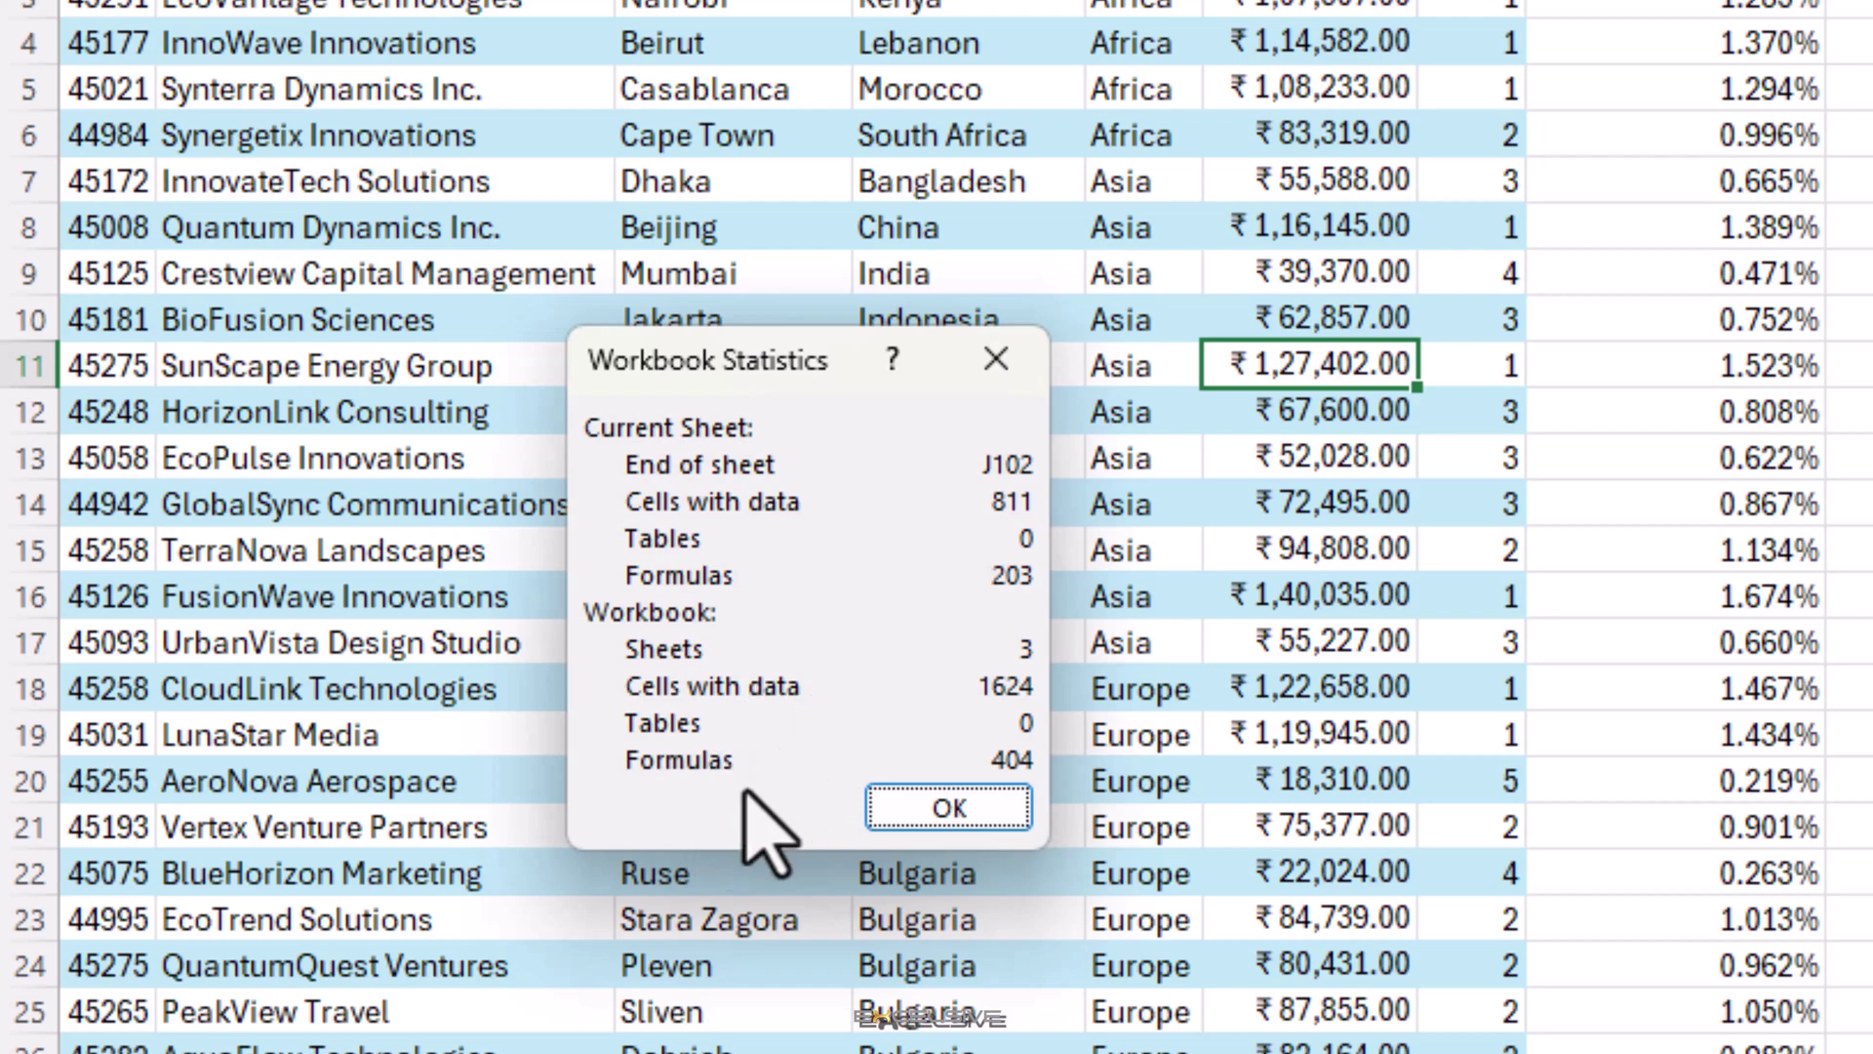
pyautogui.click(908, 807)
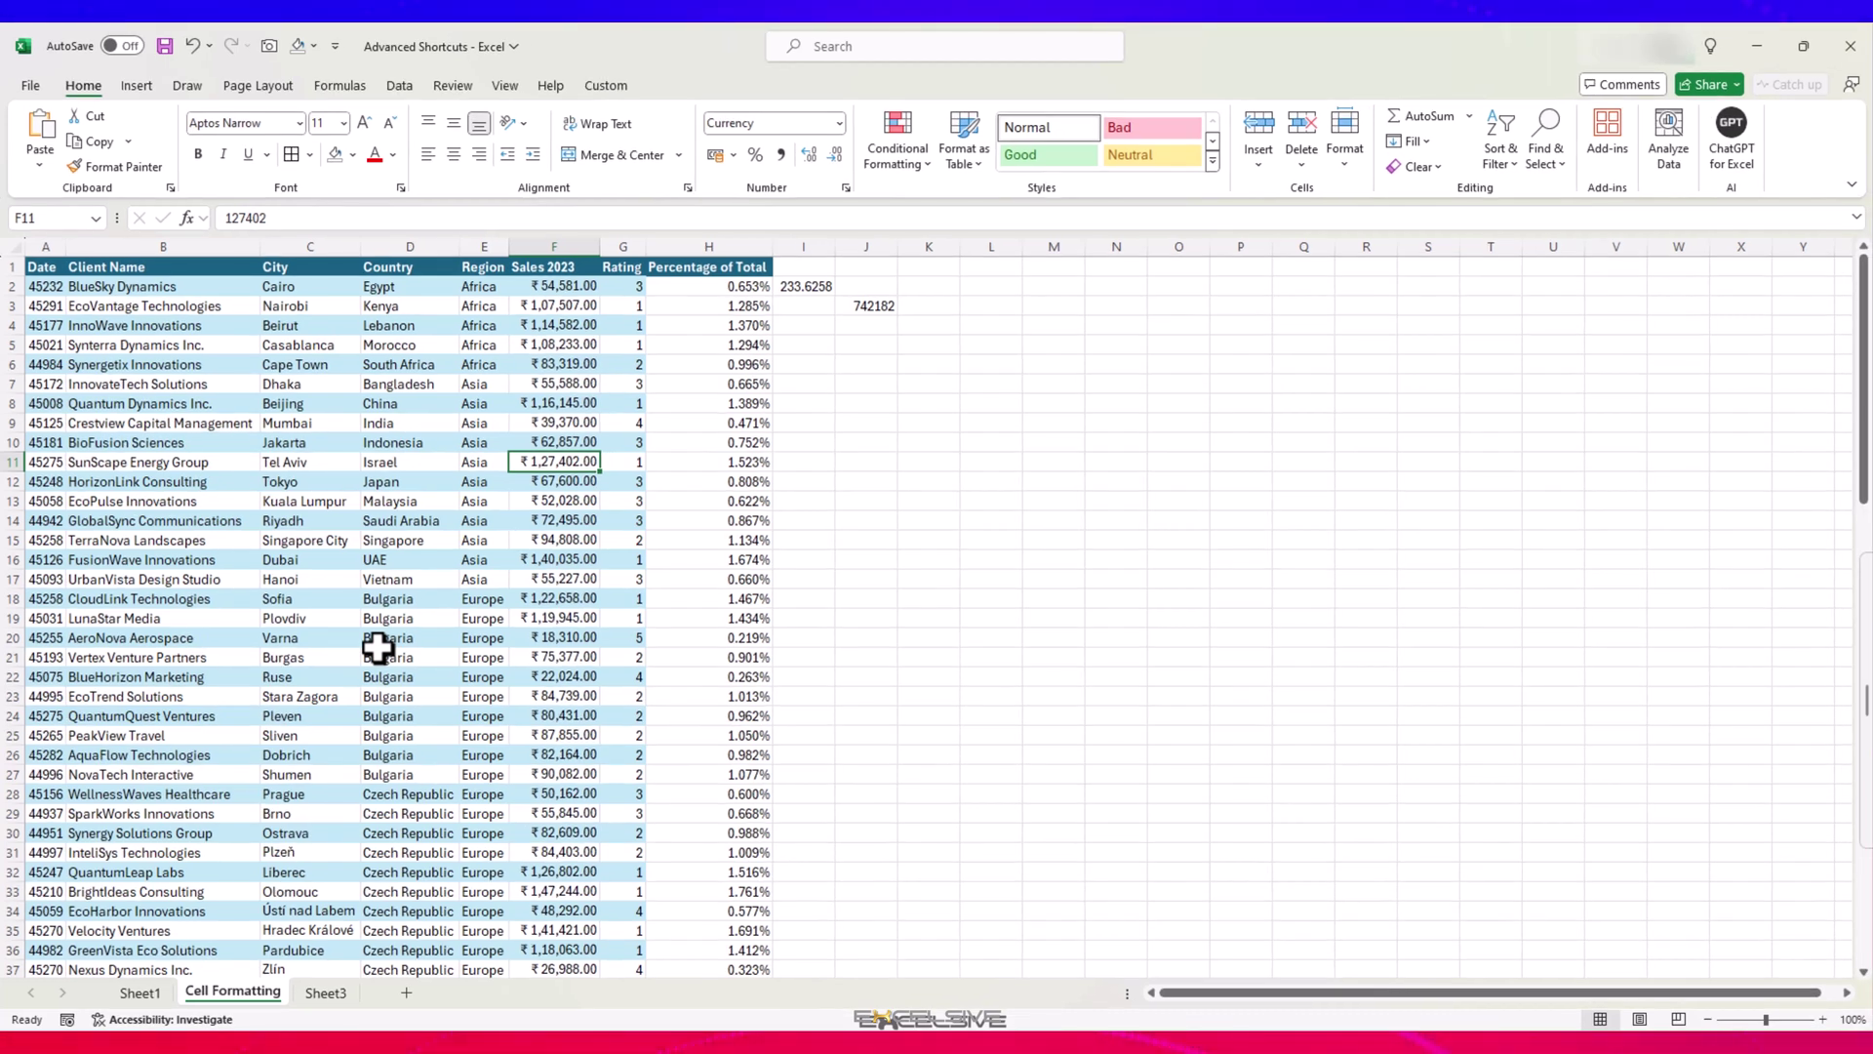
# Zoom the sheet out and in with Ctrl+Alt+minus/plus, returning to normal zoom.
pyautogui.hotkey('ctrl', 'alt', '-')
pyautogui.hotkey('ctrl', 'alt', '=')
pyautogui.hotkey('ctrl', 'alt', '=')
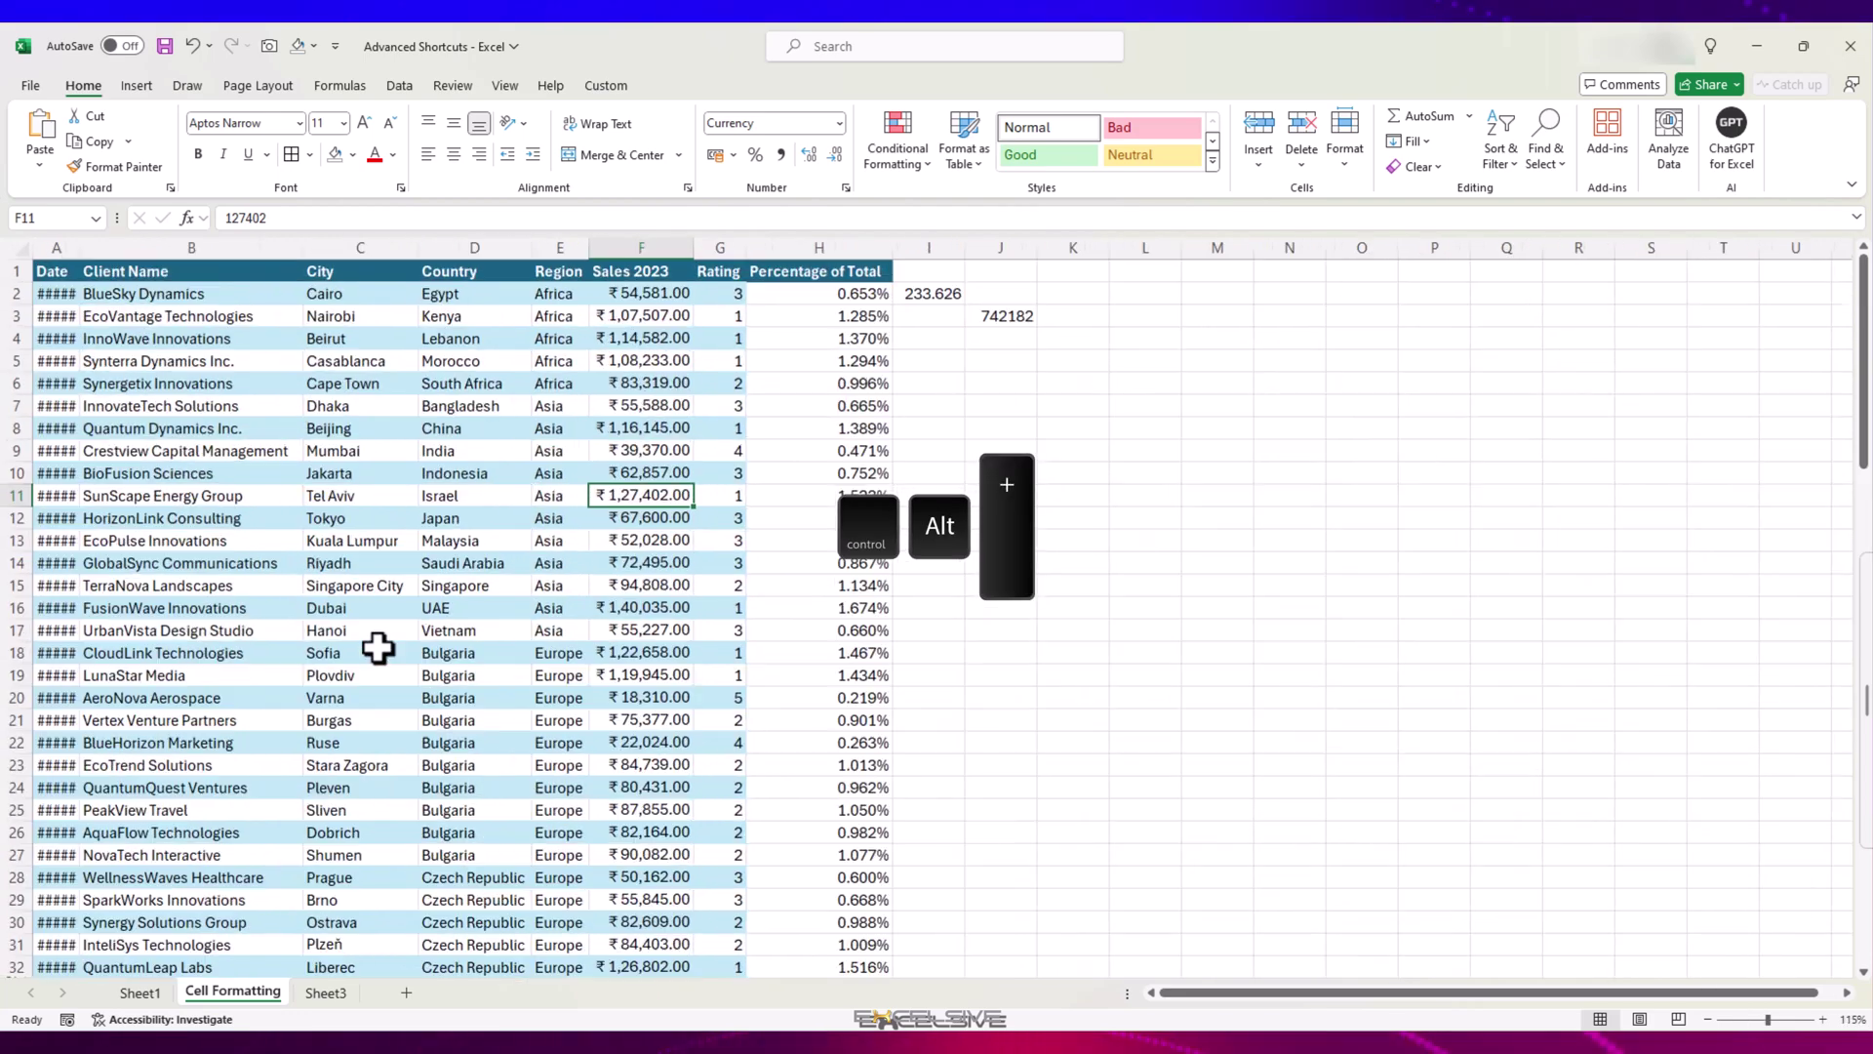
pyautogui.hotkey('ctrl', 'alt', '=')
pyautogui.hotkey('ctrl', 'alt', '-')
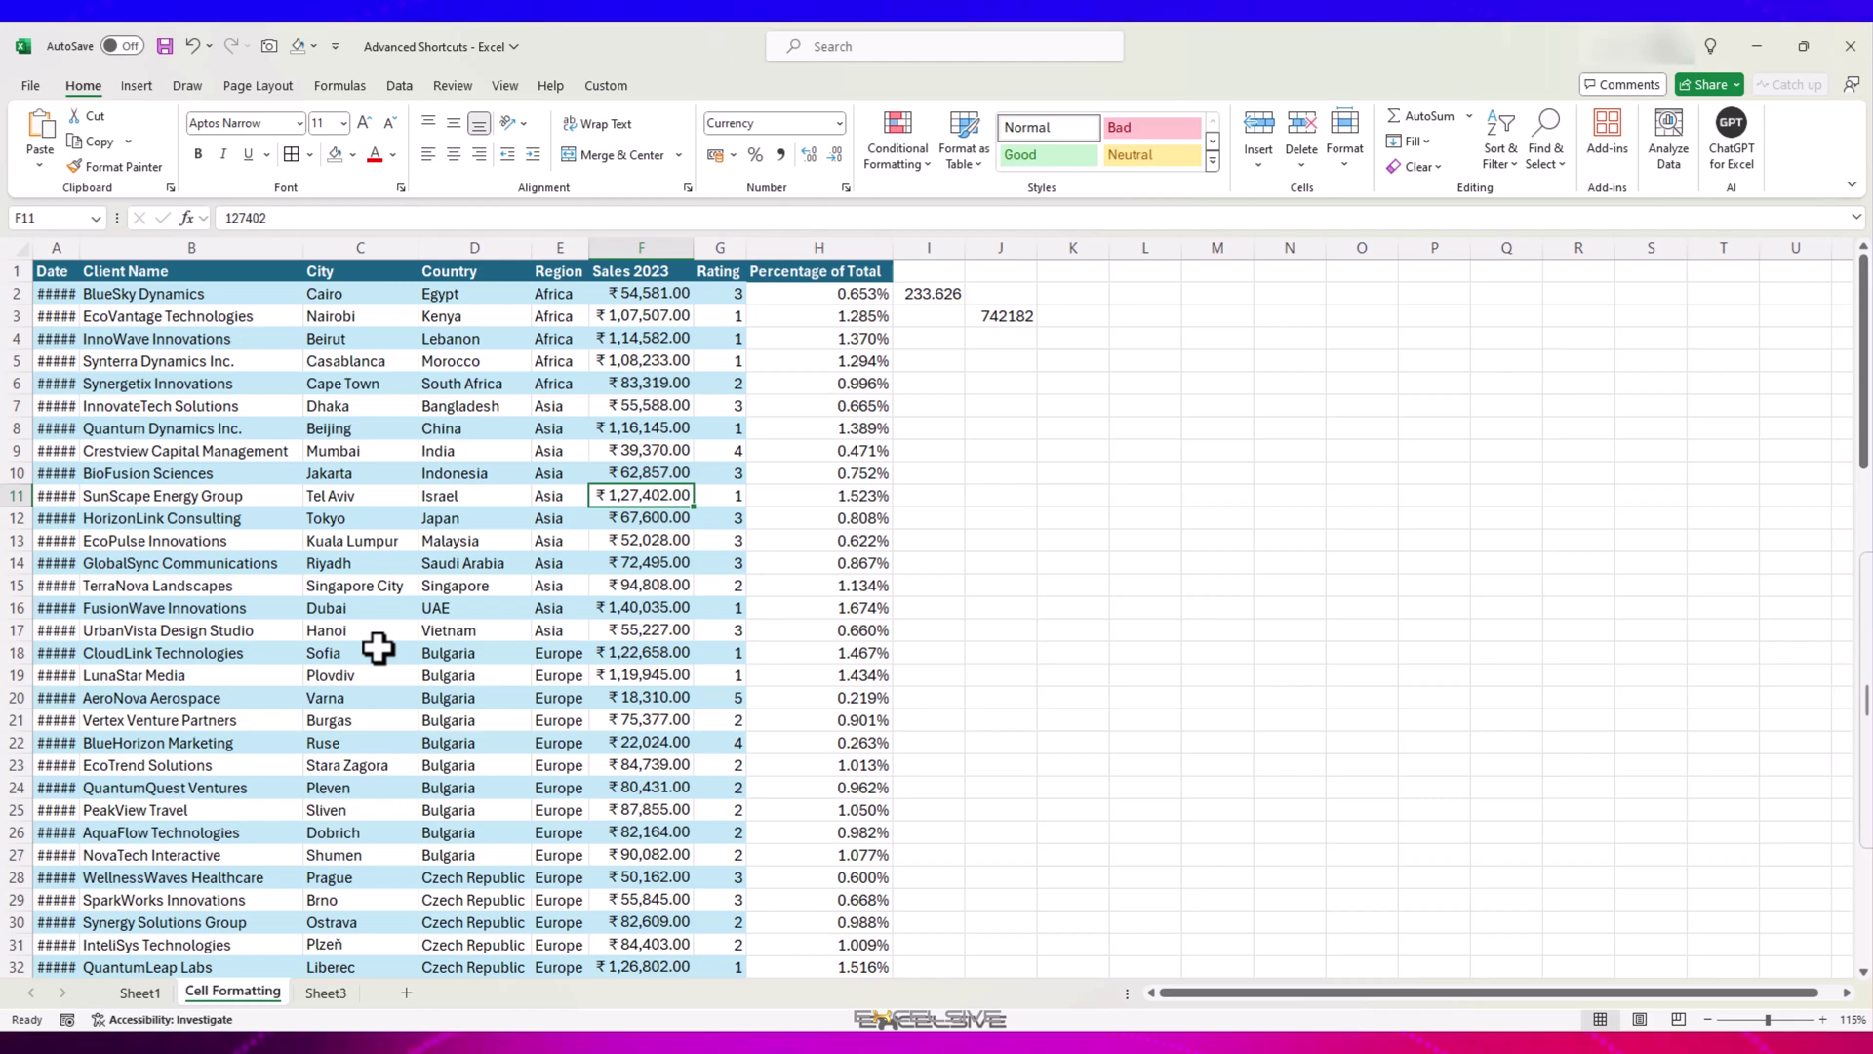
pyautogui.hotkey('ctrl', 'alt', '-')
pyautogui.scroll(-15, 453, 610)
pyautogui.scroll(12, 453, 610)
pyautogui.scroll(-12, 453, 611)
pyautogui.scroll(-10, 452, 610)
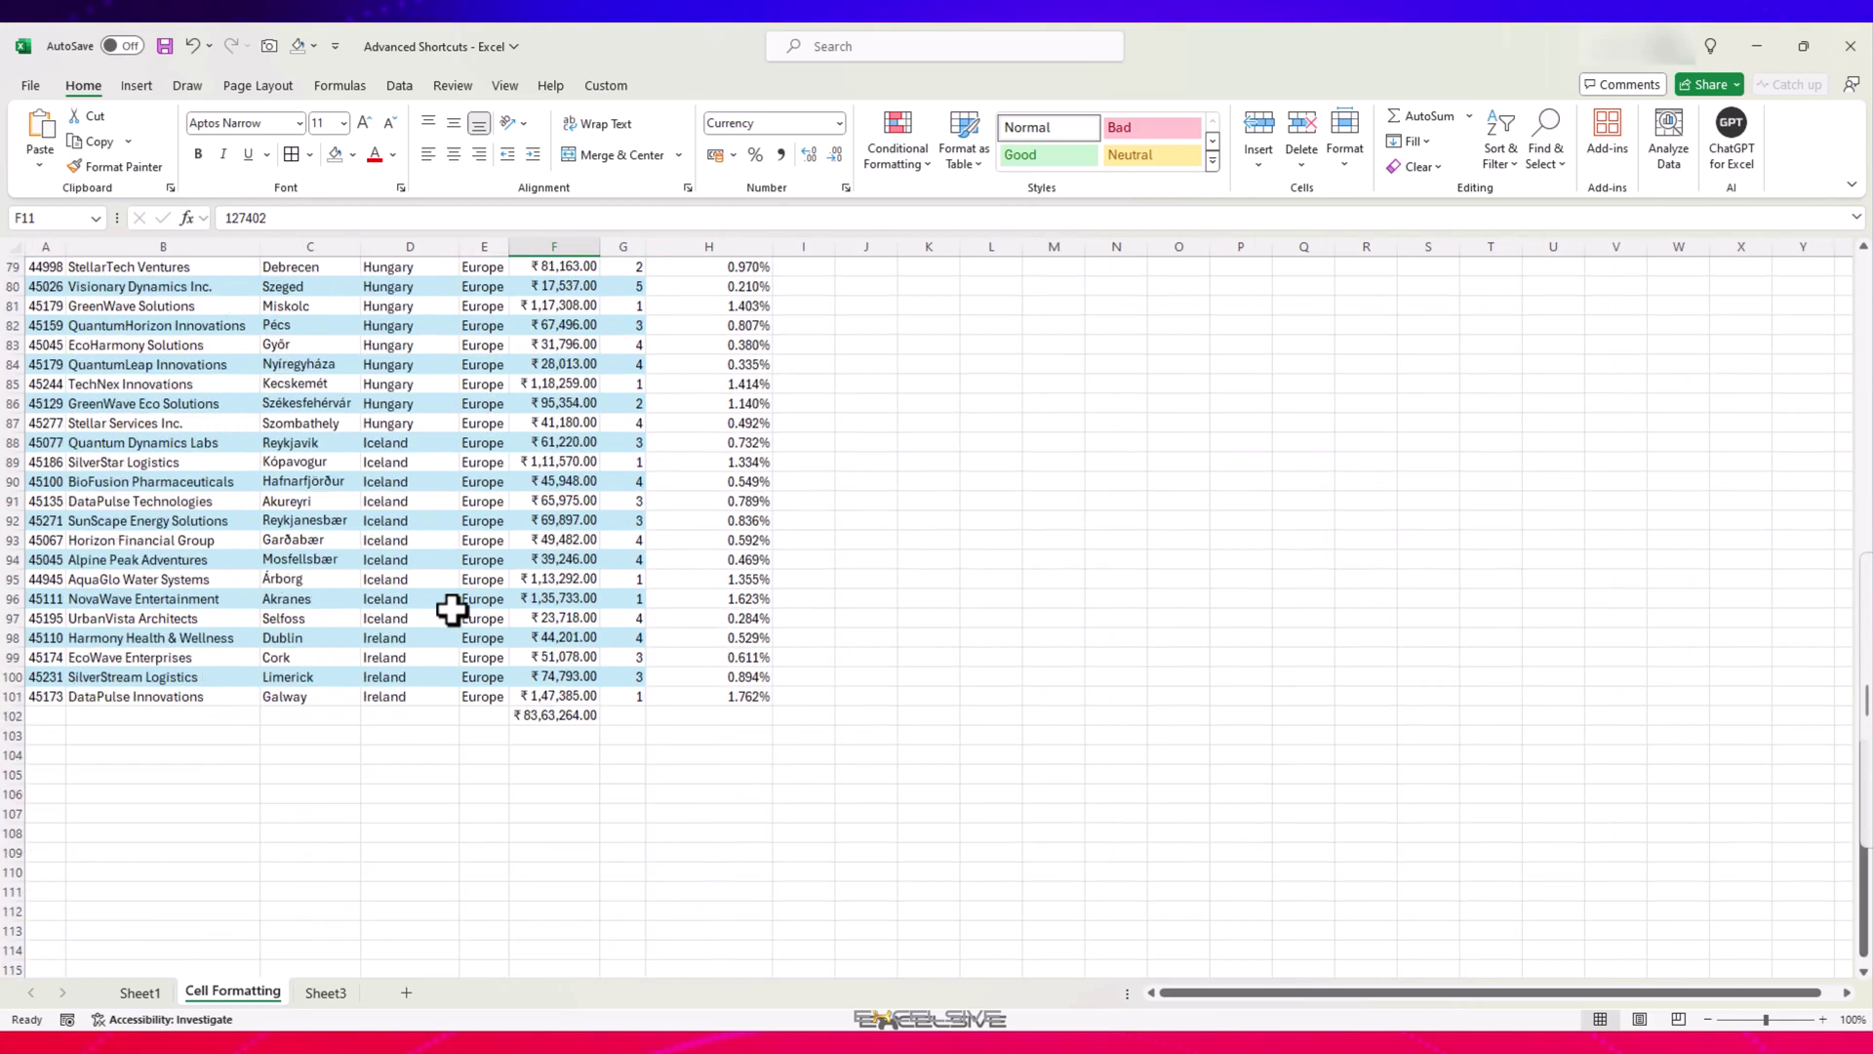
pyautogui.scroll(-1, 453, 611)
# Select row 98 from the Harmony Health & Wellness client name across to column H.
pyautogui.click(188, 578)
pyautogui.hotkey('ctrl', 'shift', 'Right')
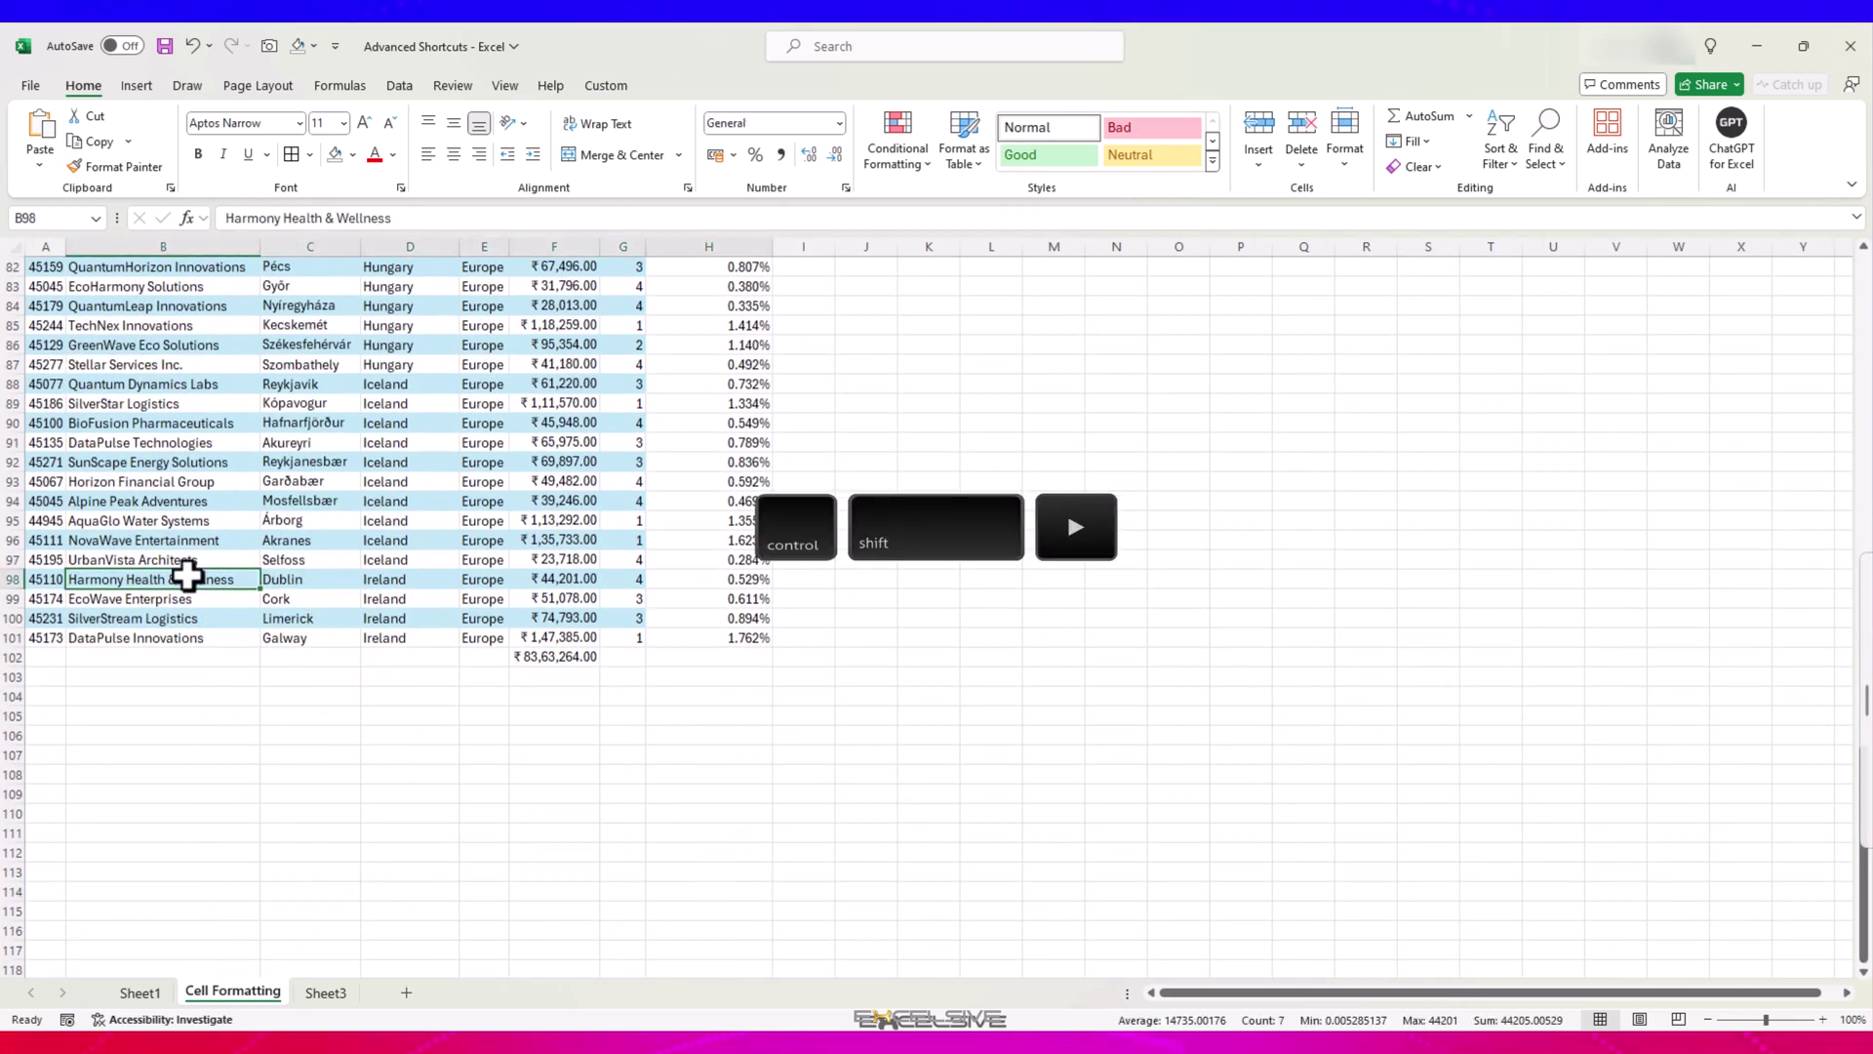
pyautogui.hotkey('ctrl', 'shift', 'Right')
pyautogui.hotkey('ctrl', 'shift', 'Left')
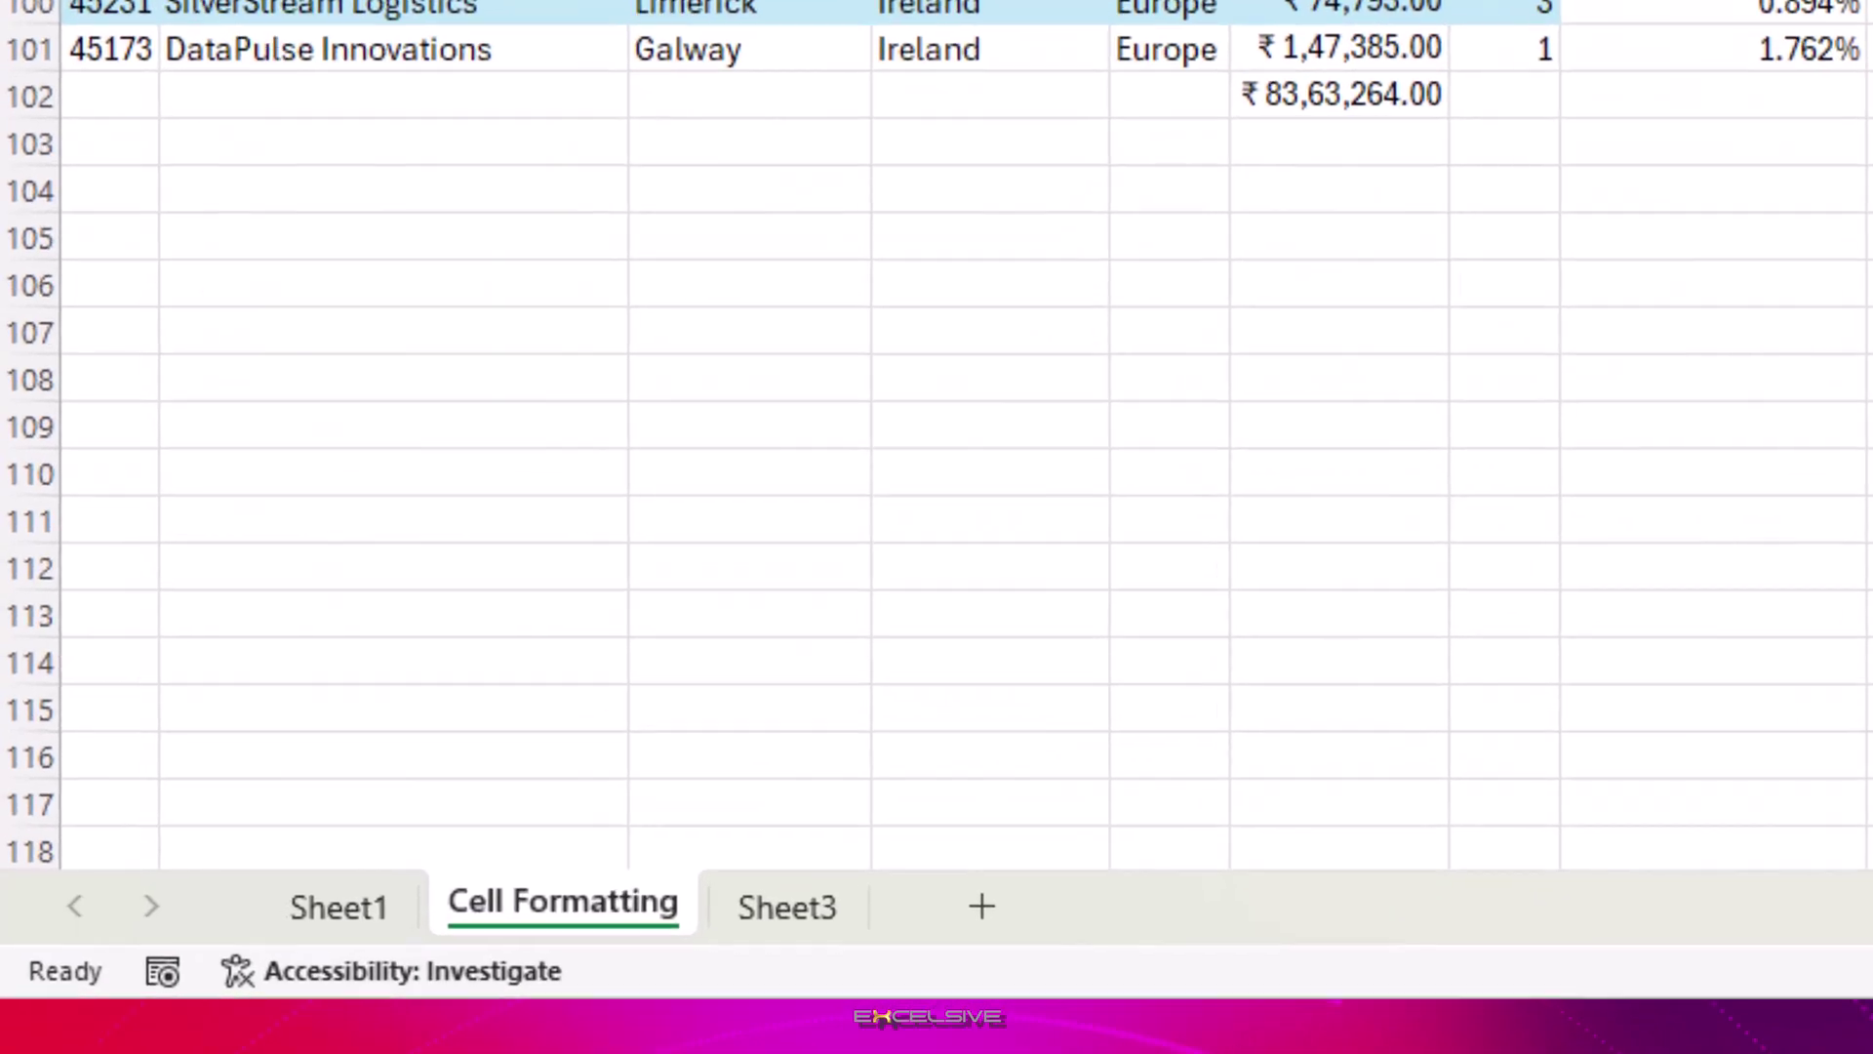
# Use F8 extend mode to grow the row 98 selection upward, then shrink it by a row.
pyautogui.press('F8')
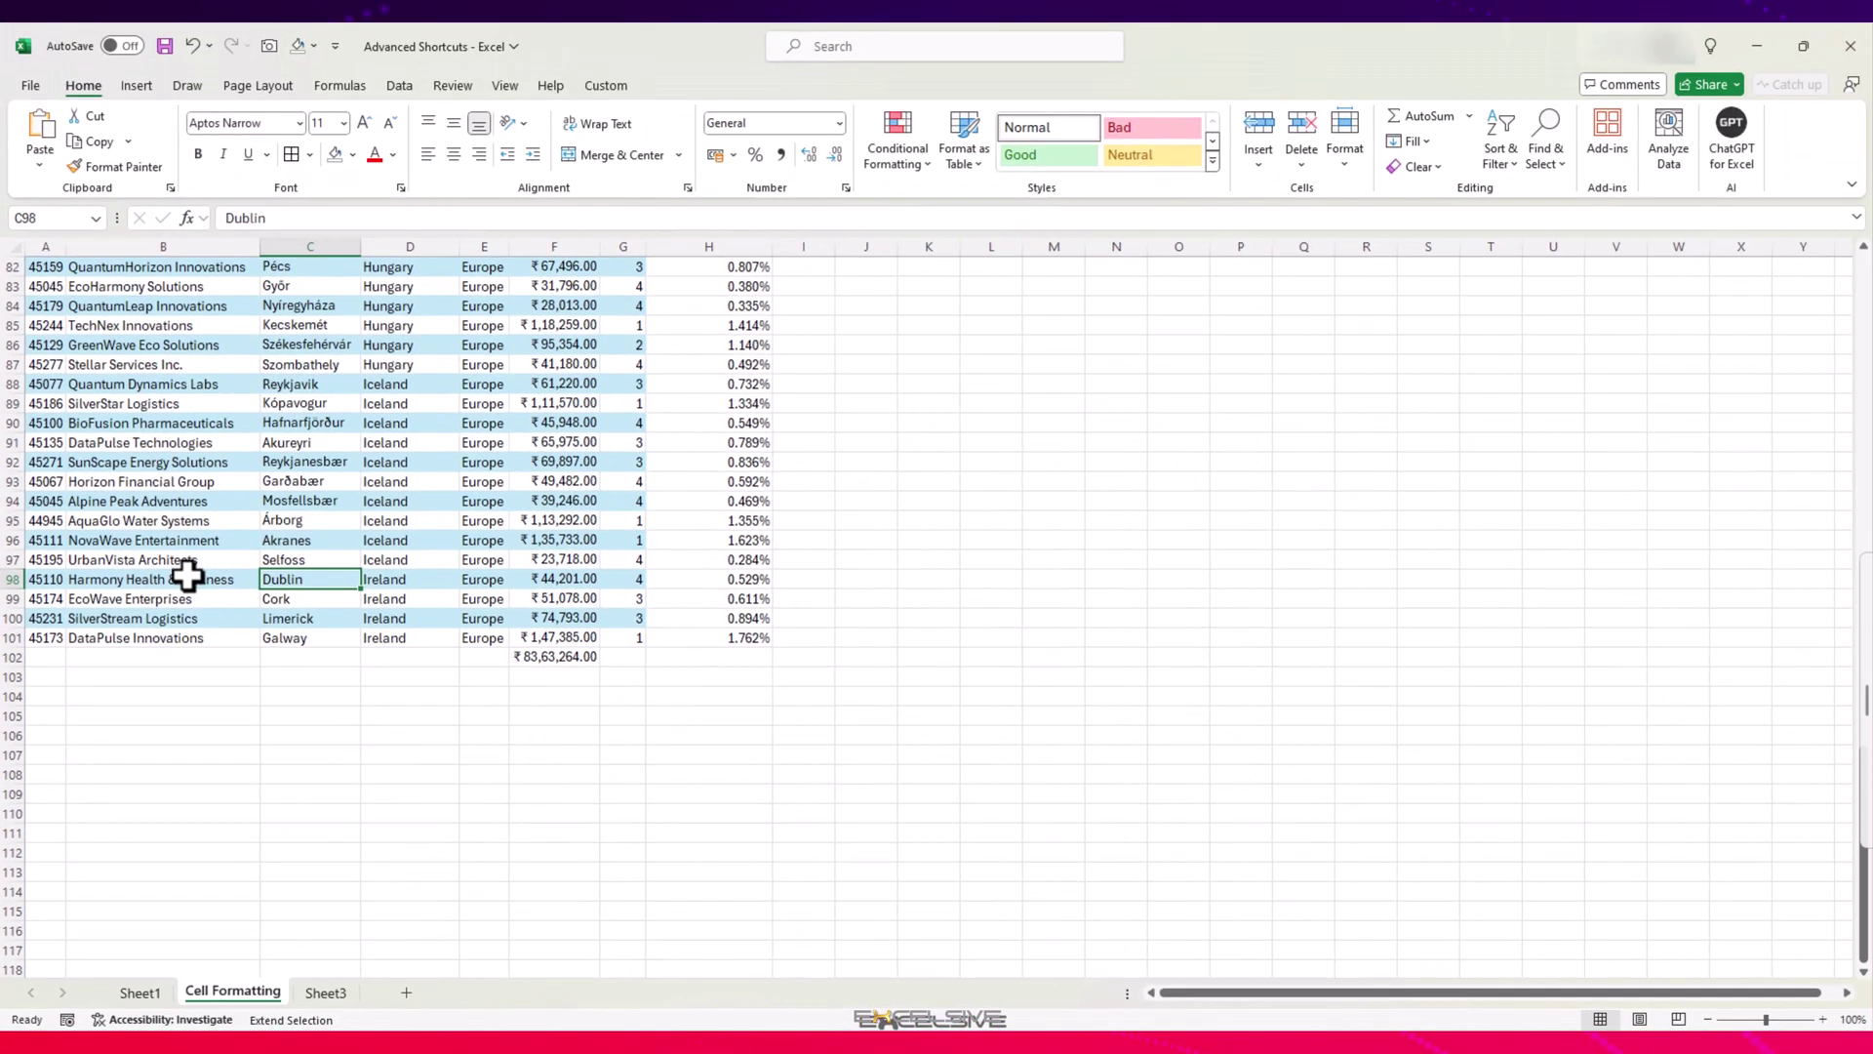
pyautogui.press('Right')
pyautogui.press('Right')
pyautogui.press('Up')
pyautogui.press('Up')
pyautogui.press('Up')
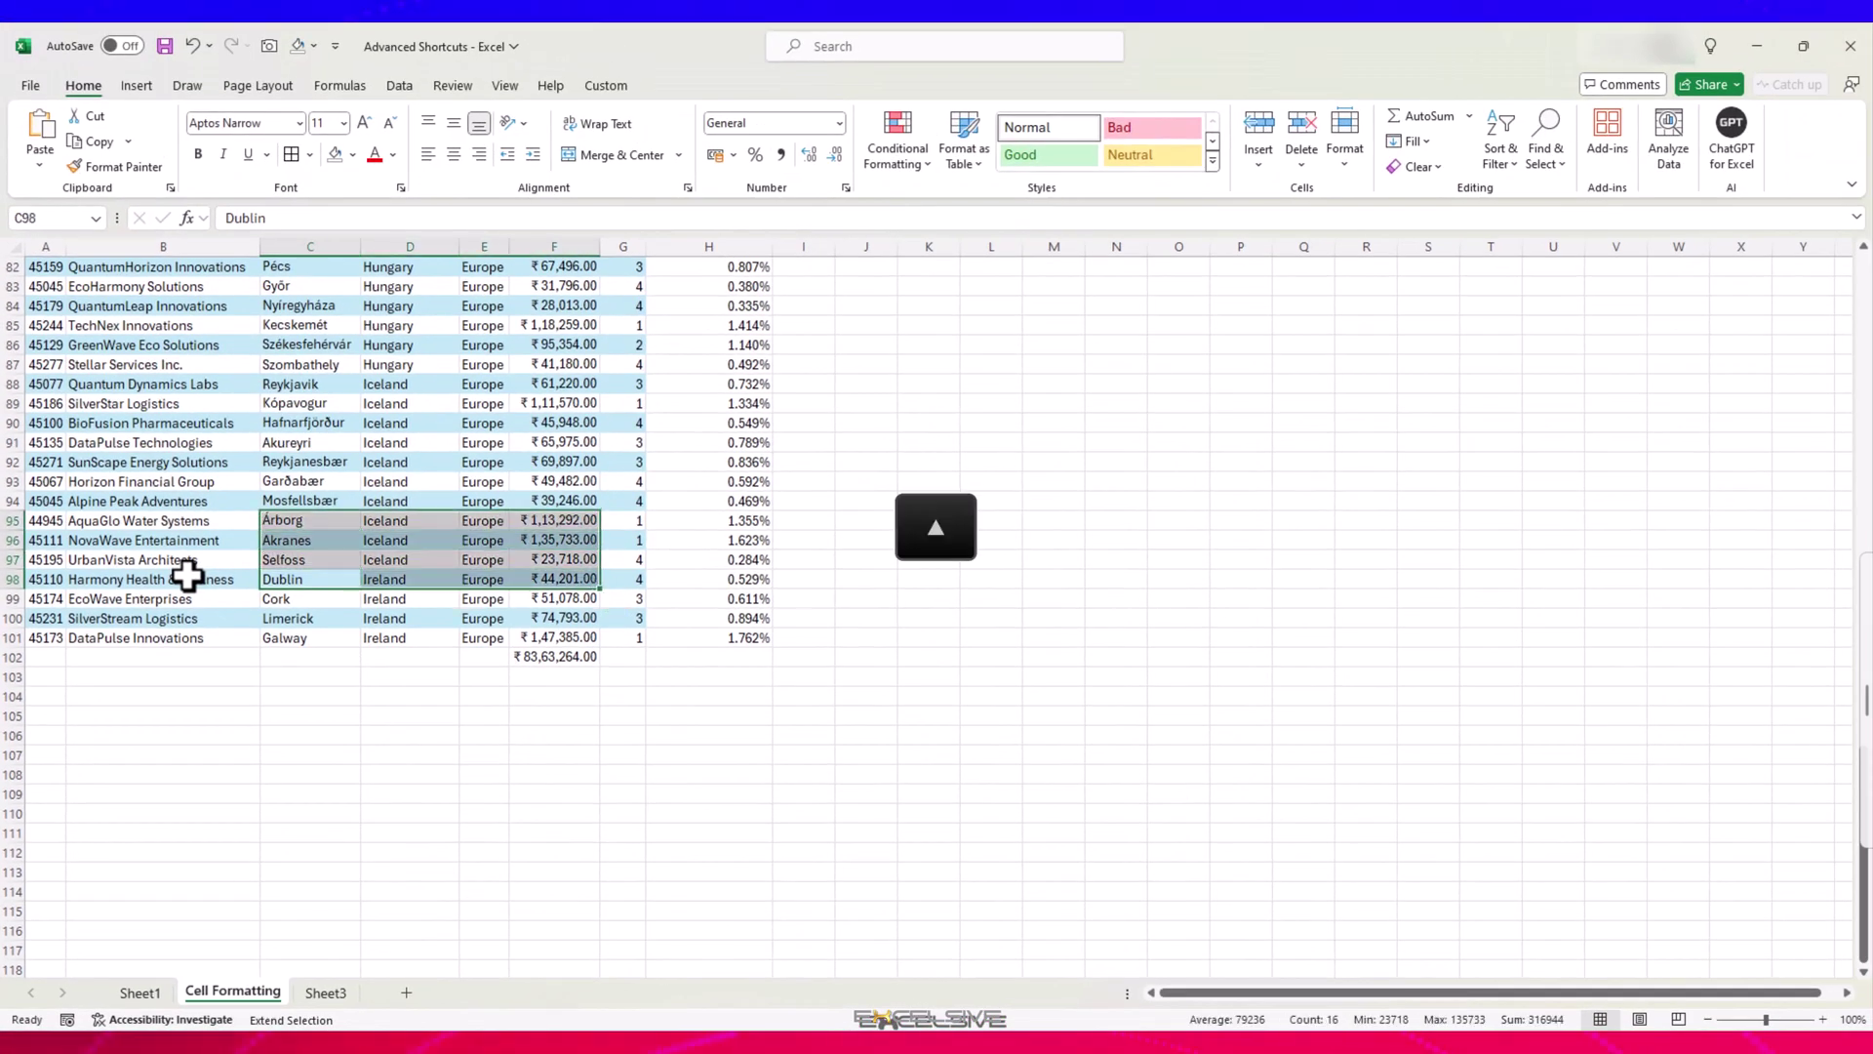
pyautogui.press('Up')
pyautogui.press('Up')
pyautogui.press('Up')
pyautogui.press('Up')
pyautogui.press('Up')
pyautogui.press('Down')
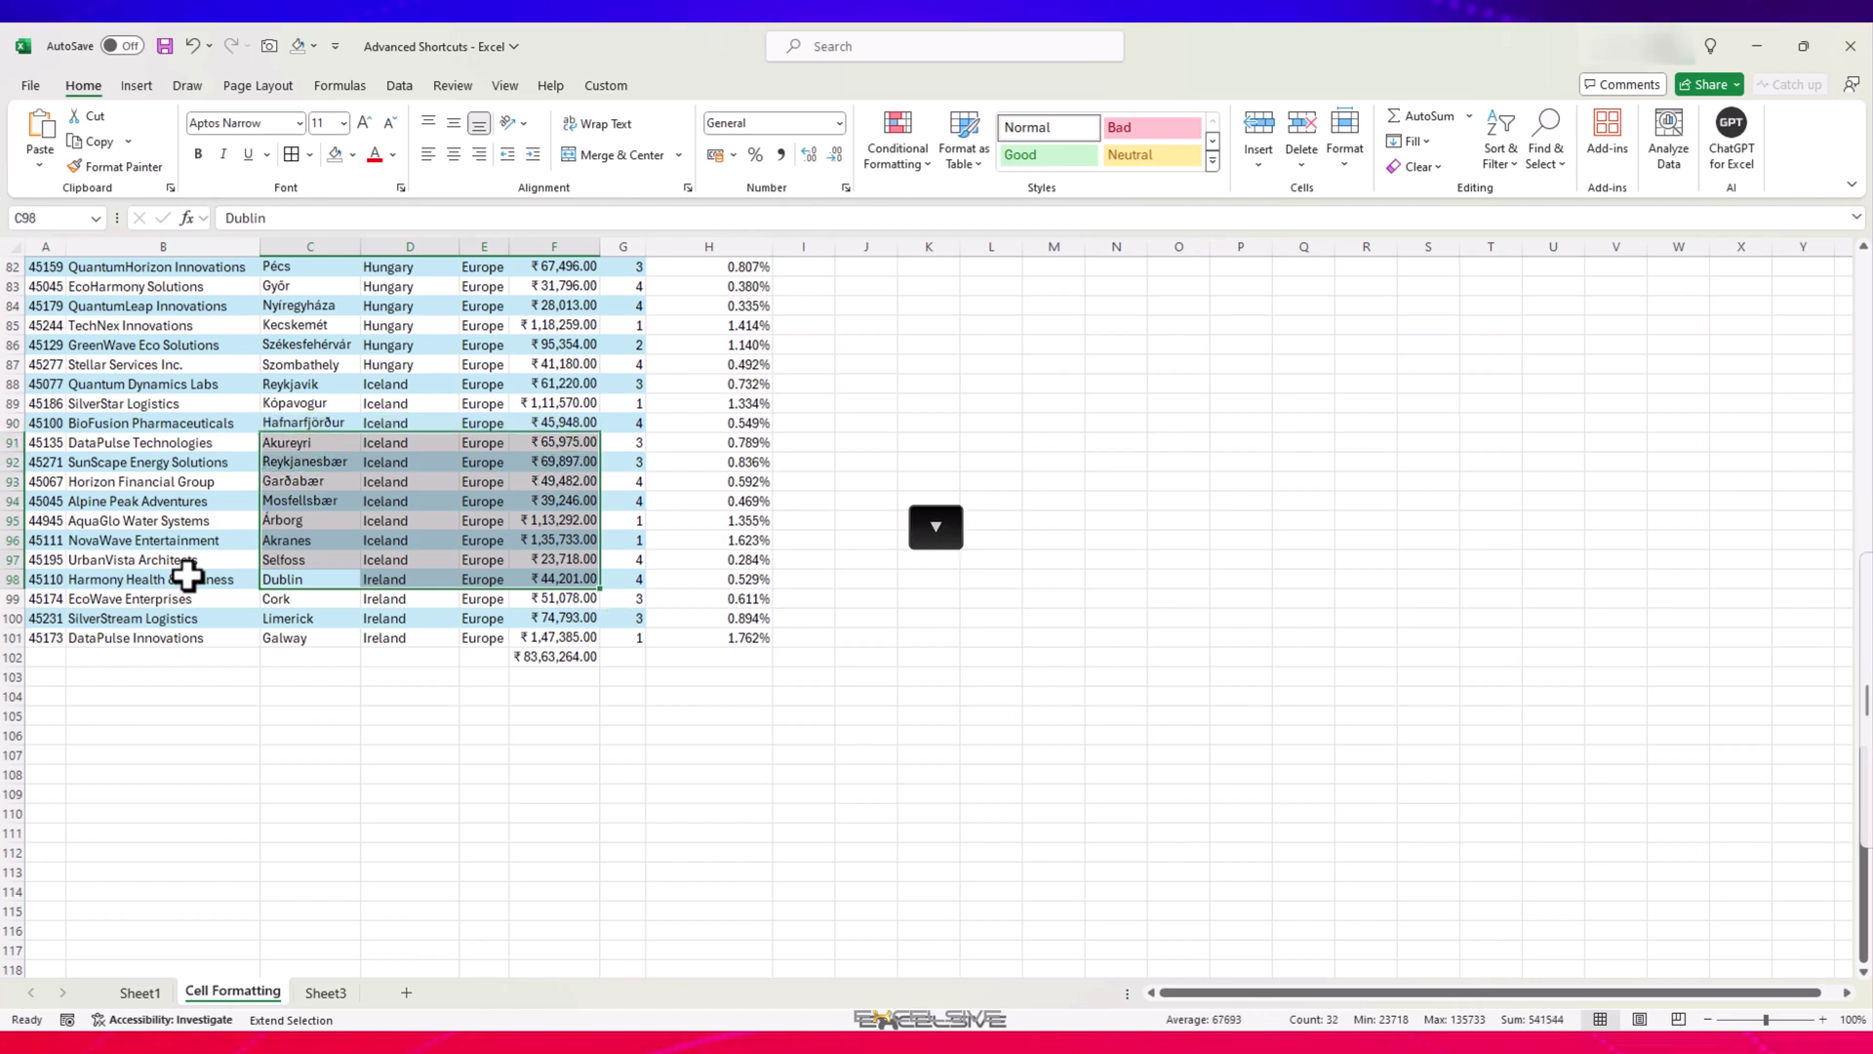
# Add cell E100 via Shift+F8, then clear the selection and select F90:F95.
pyautogui.hotkey('shift', 'F8')
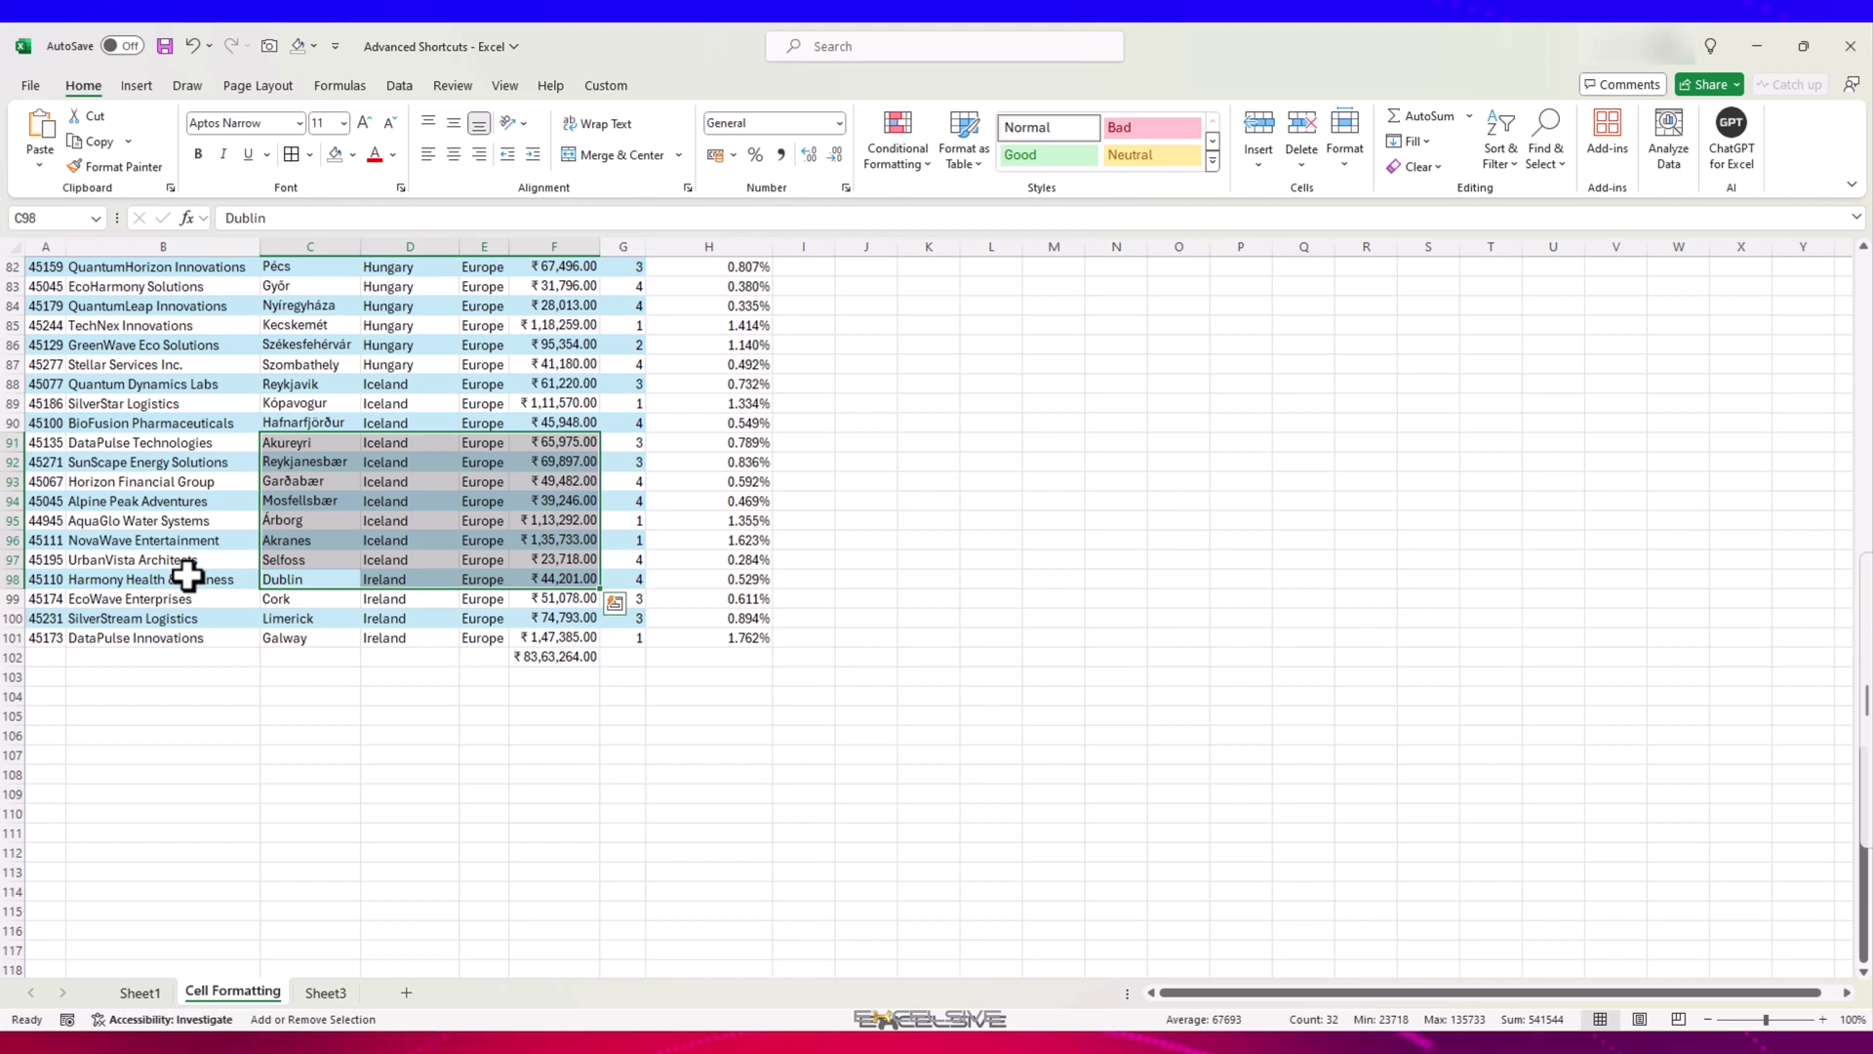
pyautogui.press('Right')
pyautogui.press('Right')
pyautogui.press('Down')
pyautogui.press('Down')
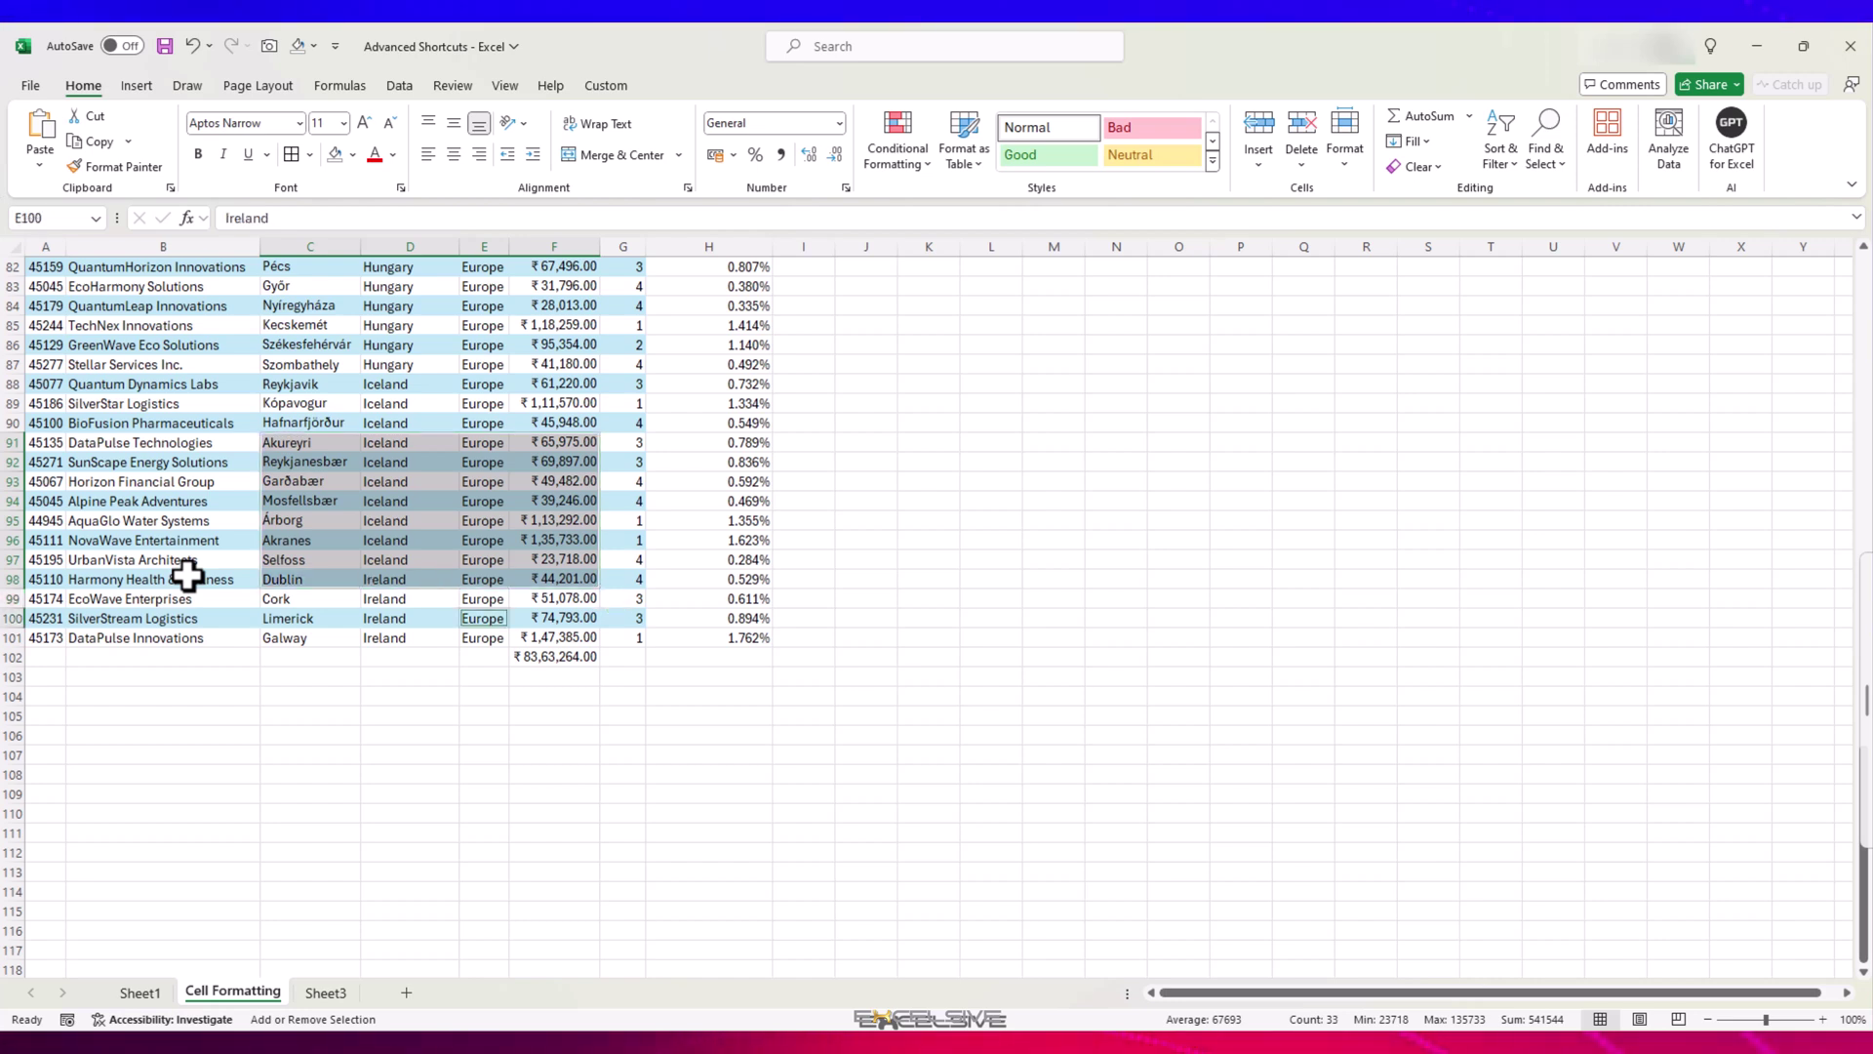
pyautogui.hotkey('shift', 'F8')
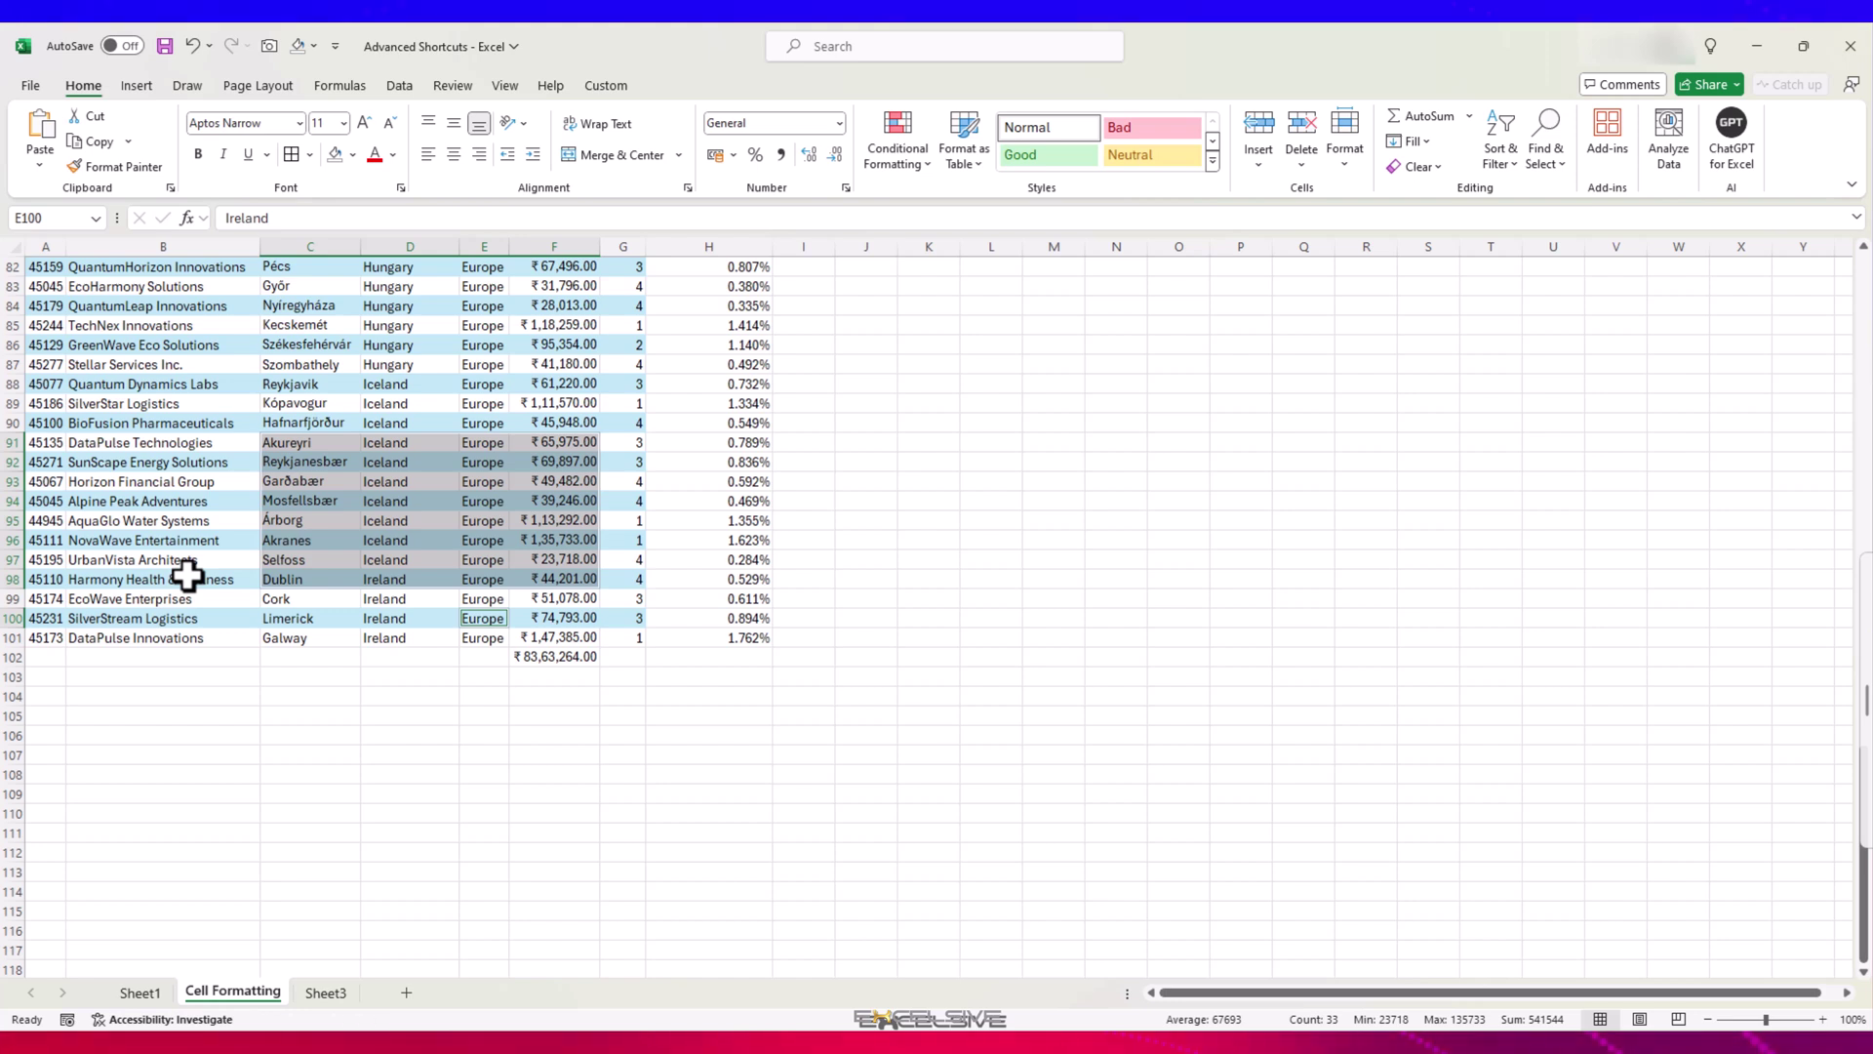
pyautogui.click(549, 486)
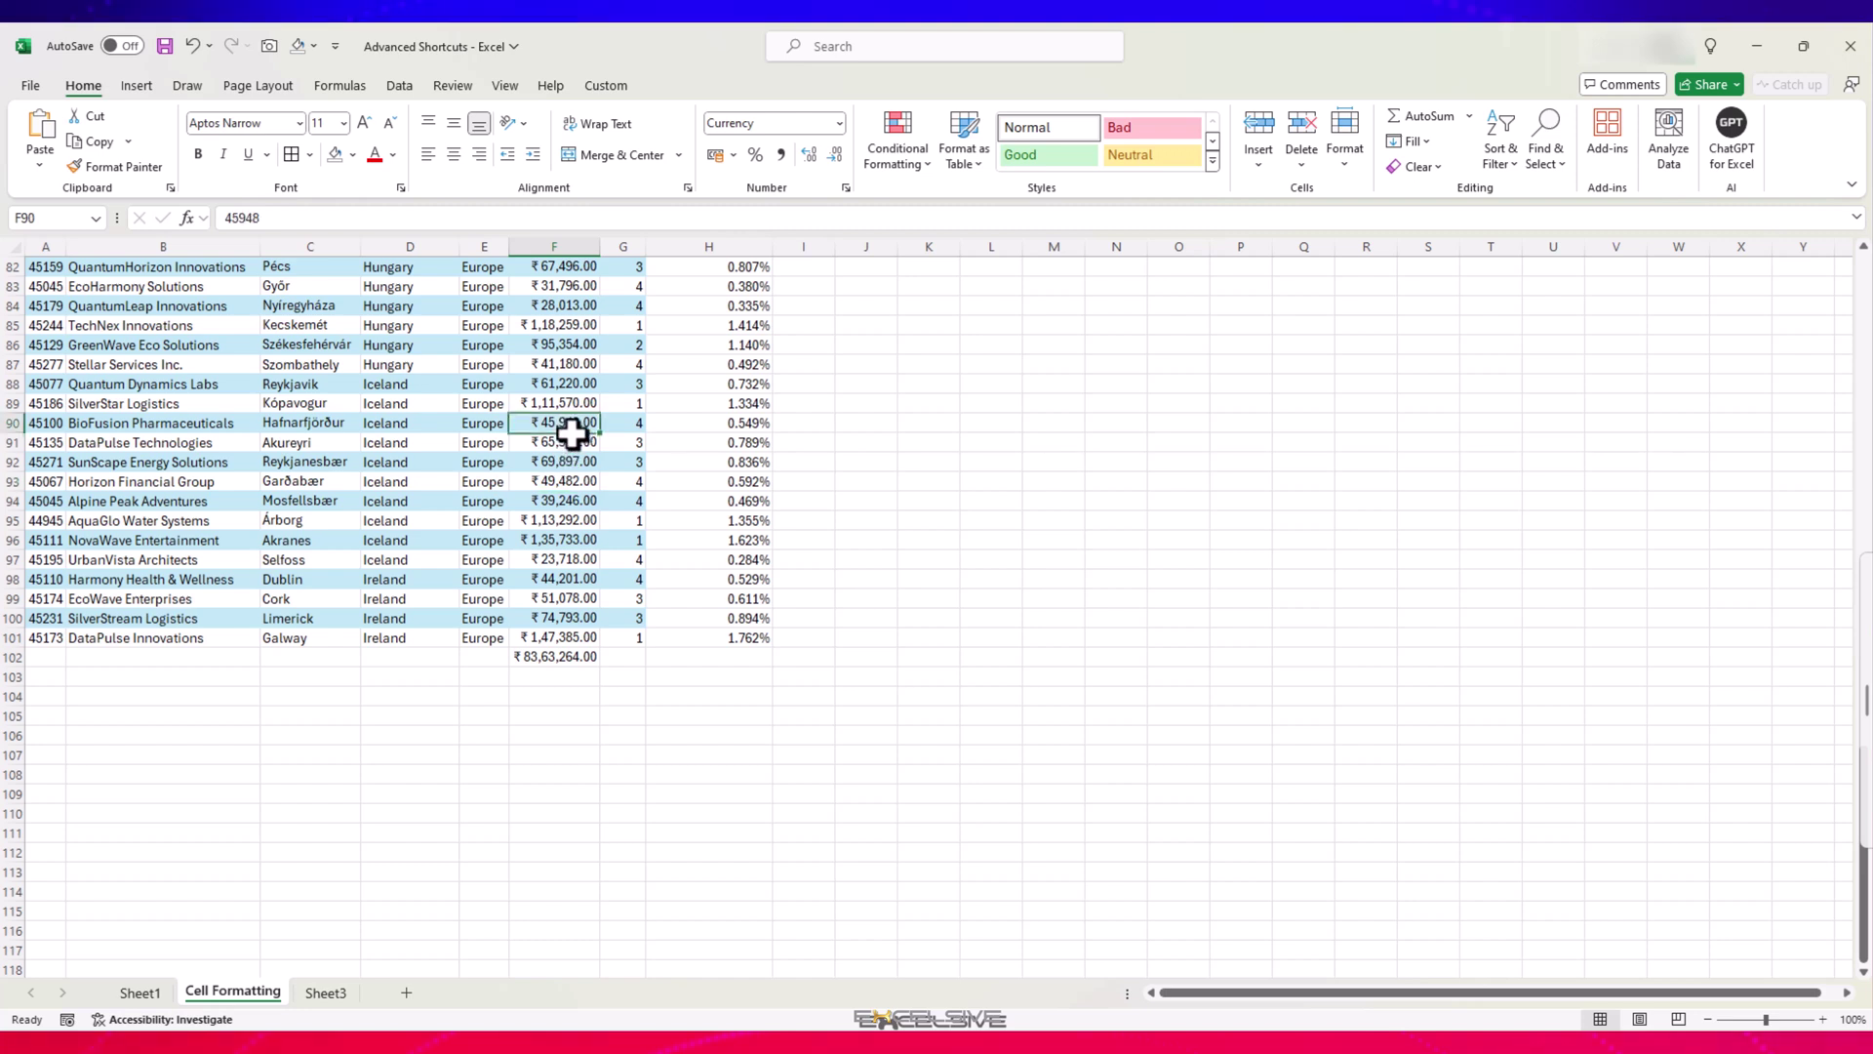
pyautogui.moveTo(571, 428); pyautogui.dragTo(574, 523)
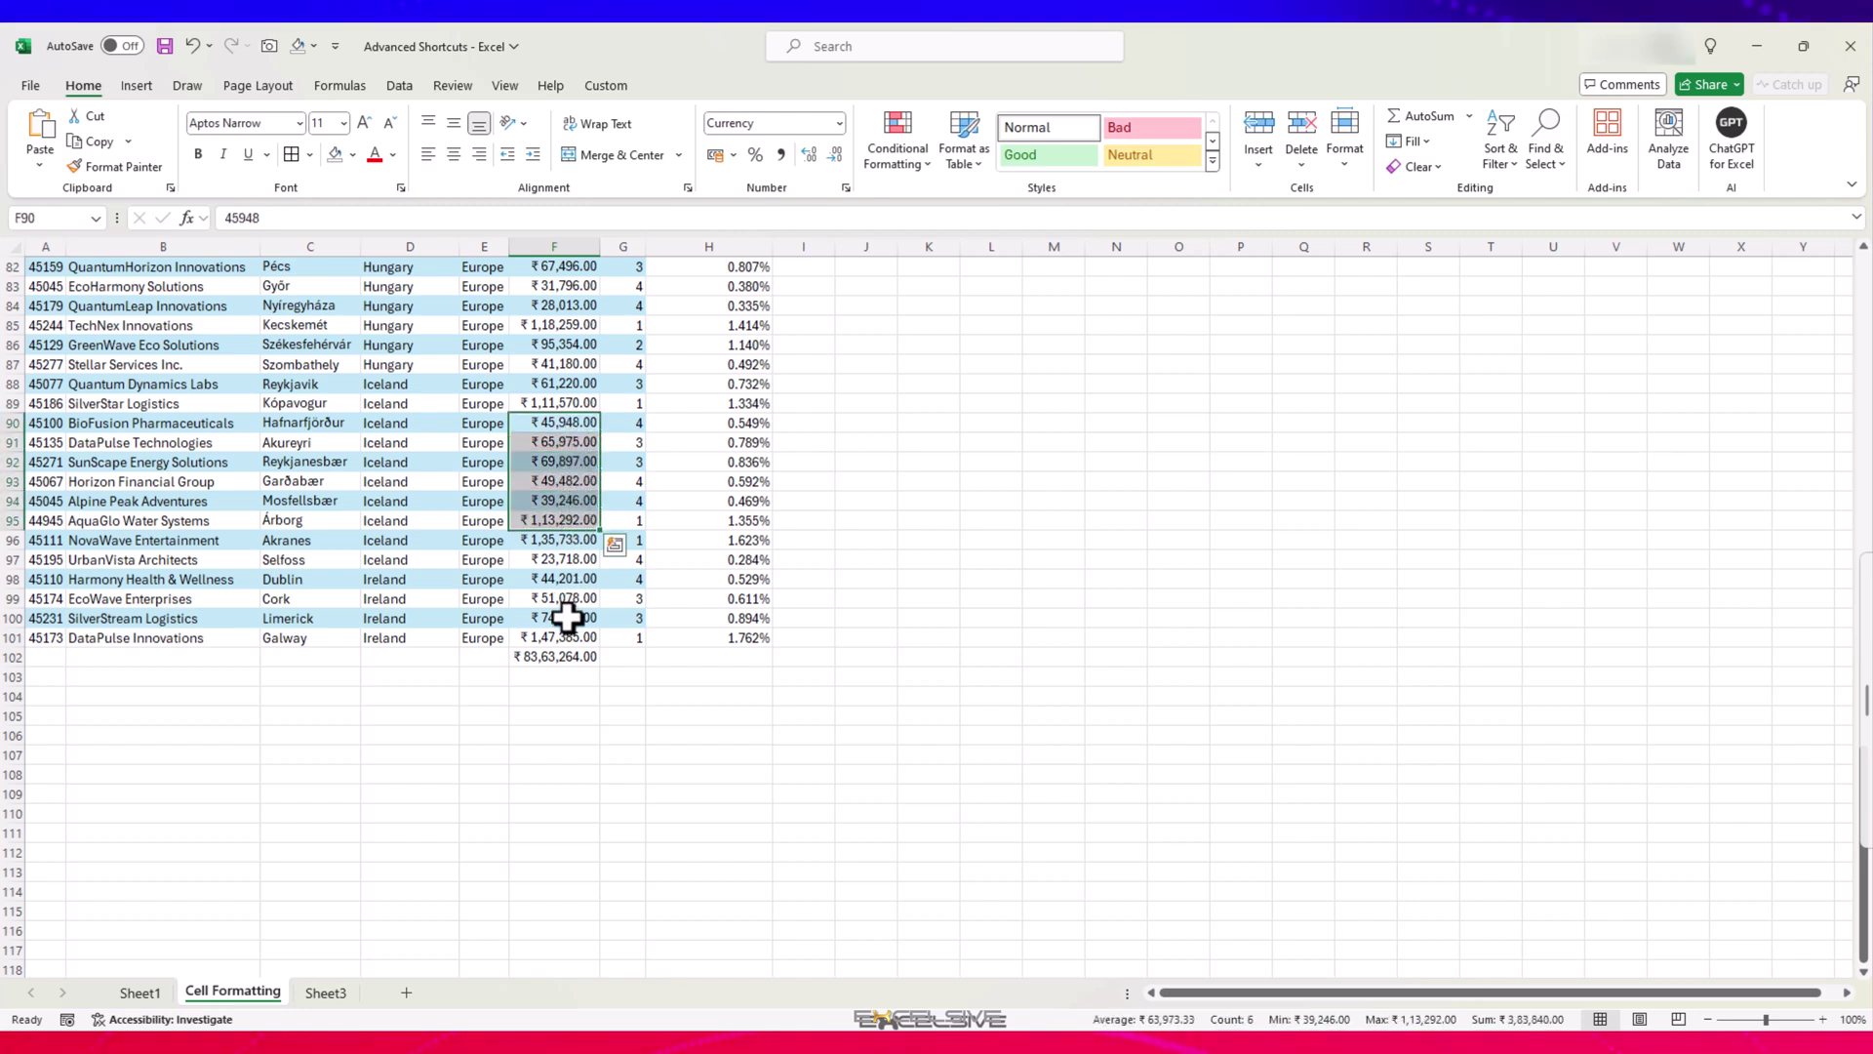
# Enter =SUM(F90:F95,F99) in J91, extending with F8 and adding F99 via Shift+F8.
pyautogui.click(837, 451)
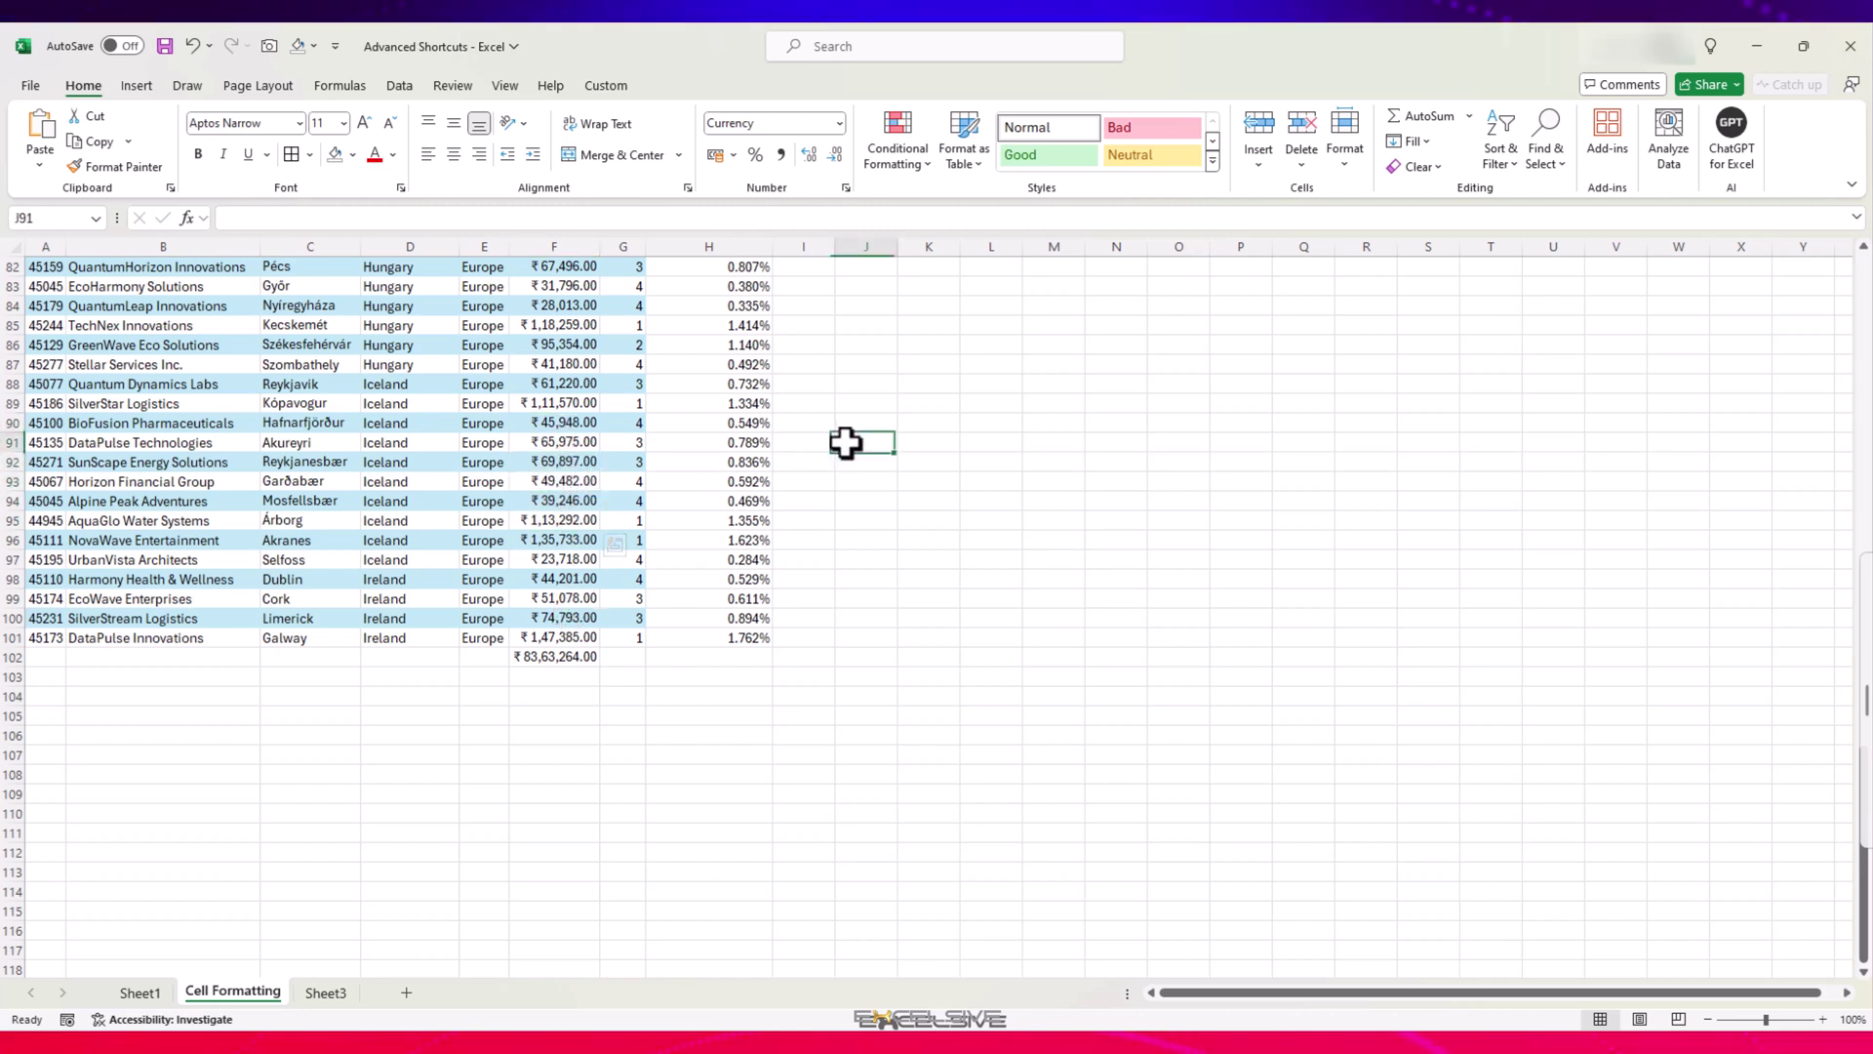
pyautogui.write('=sum')
pyautogui.press('Tab')
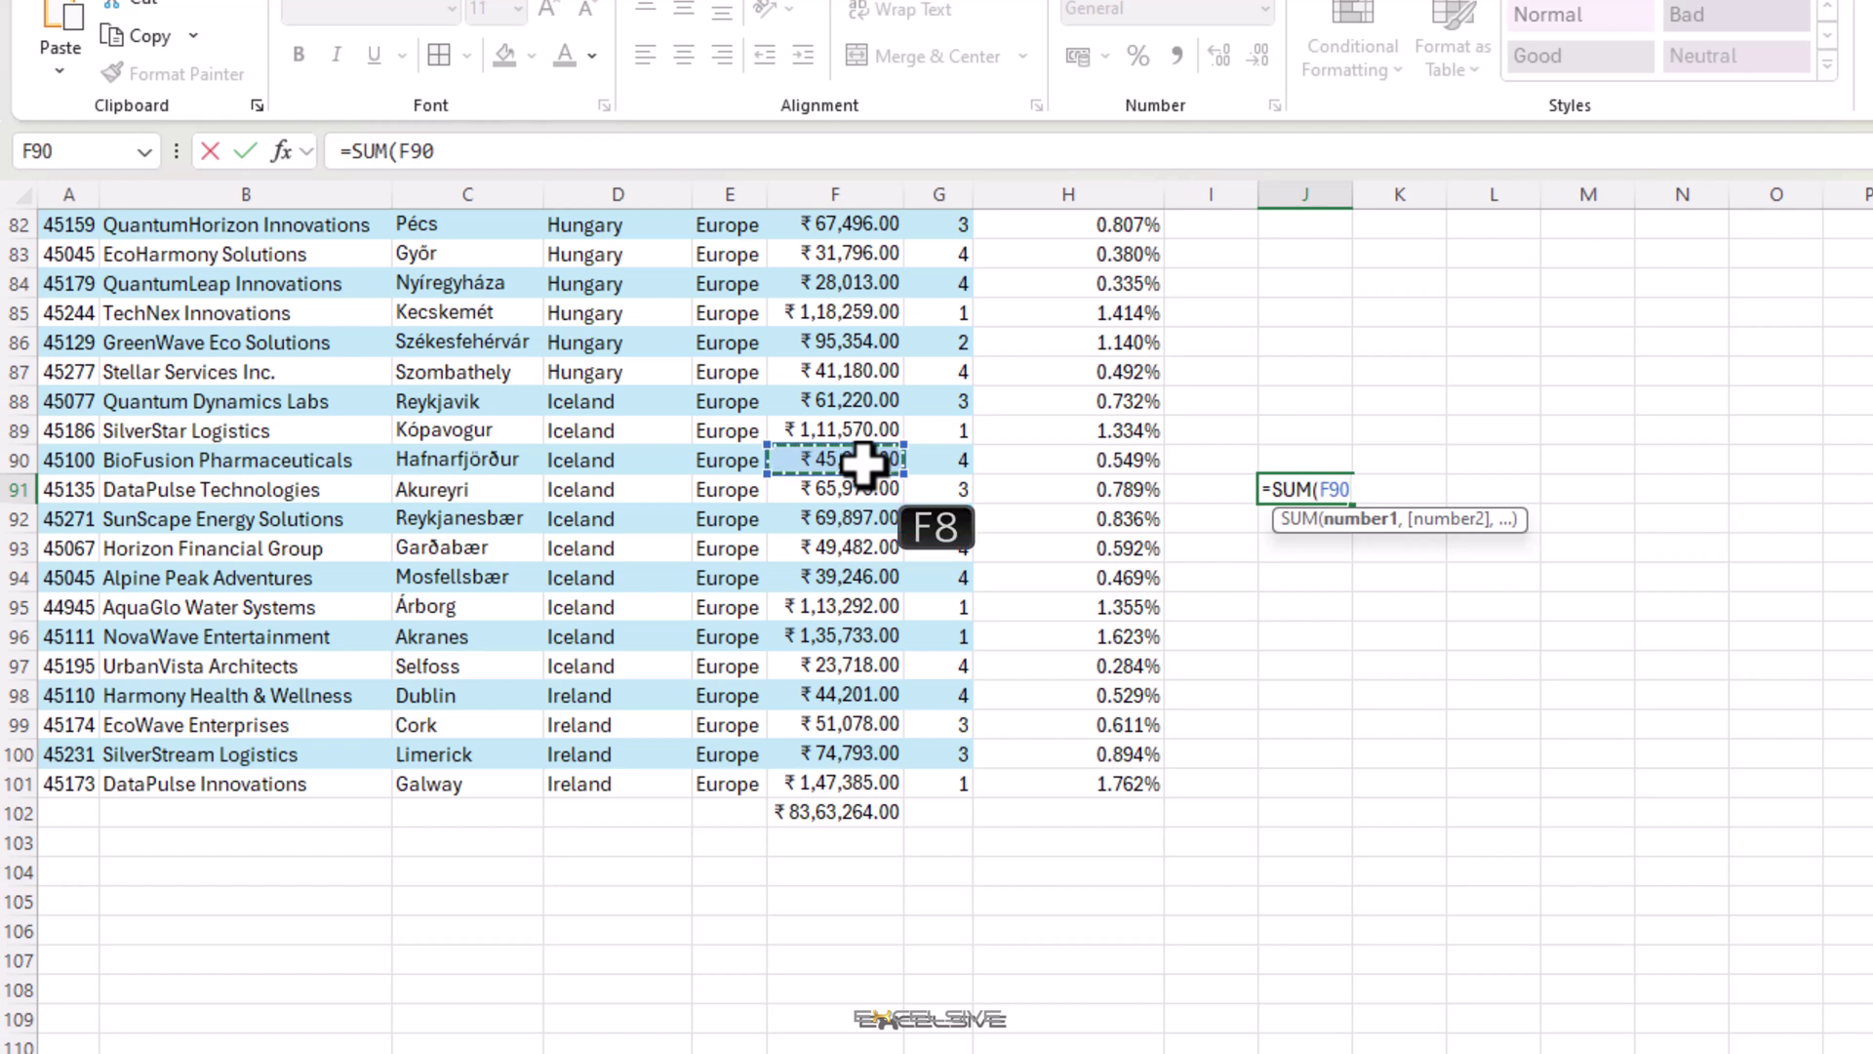
pyautogui.press('Down')
pyautogui.press('Down')
pyautogui.press('Down')
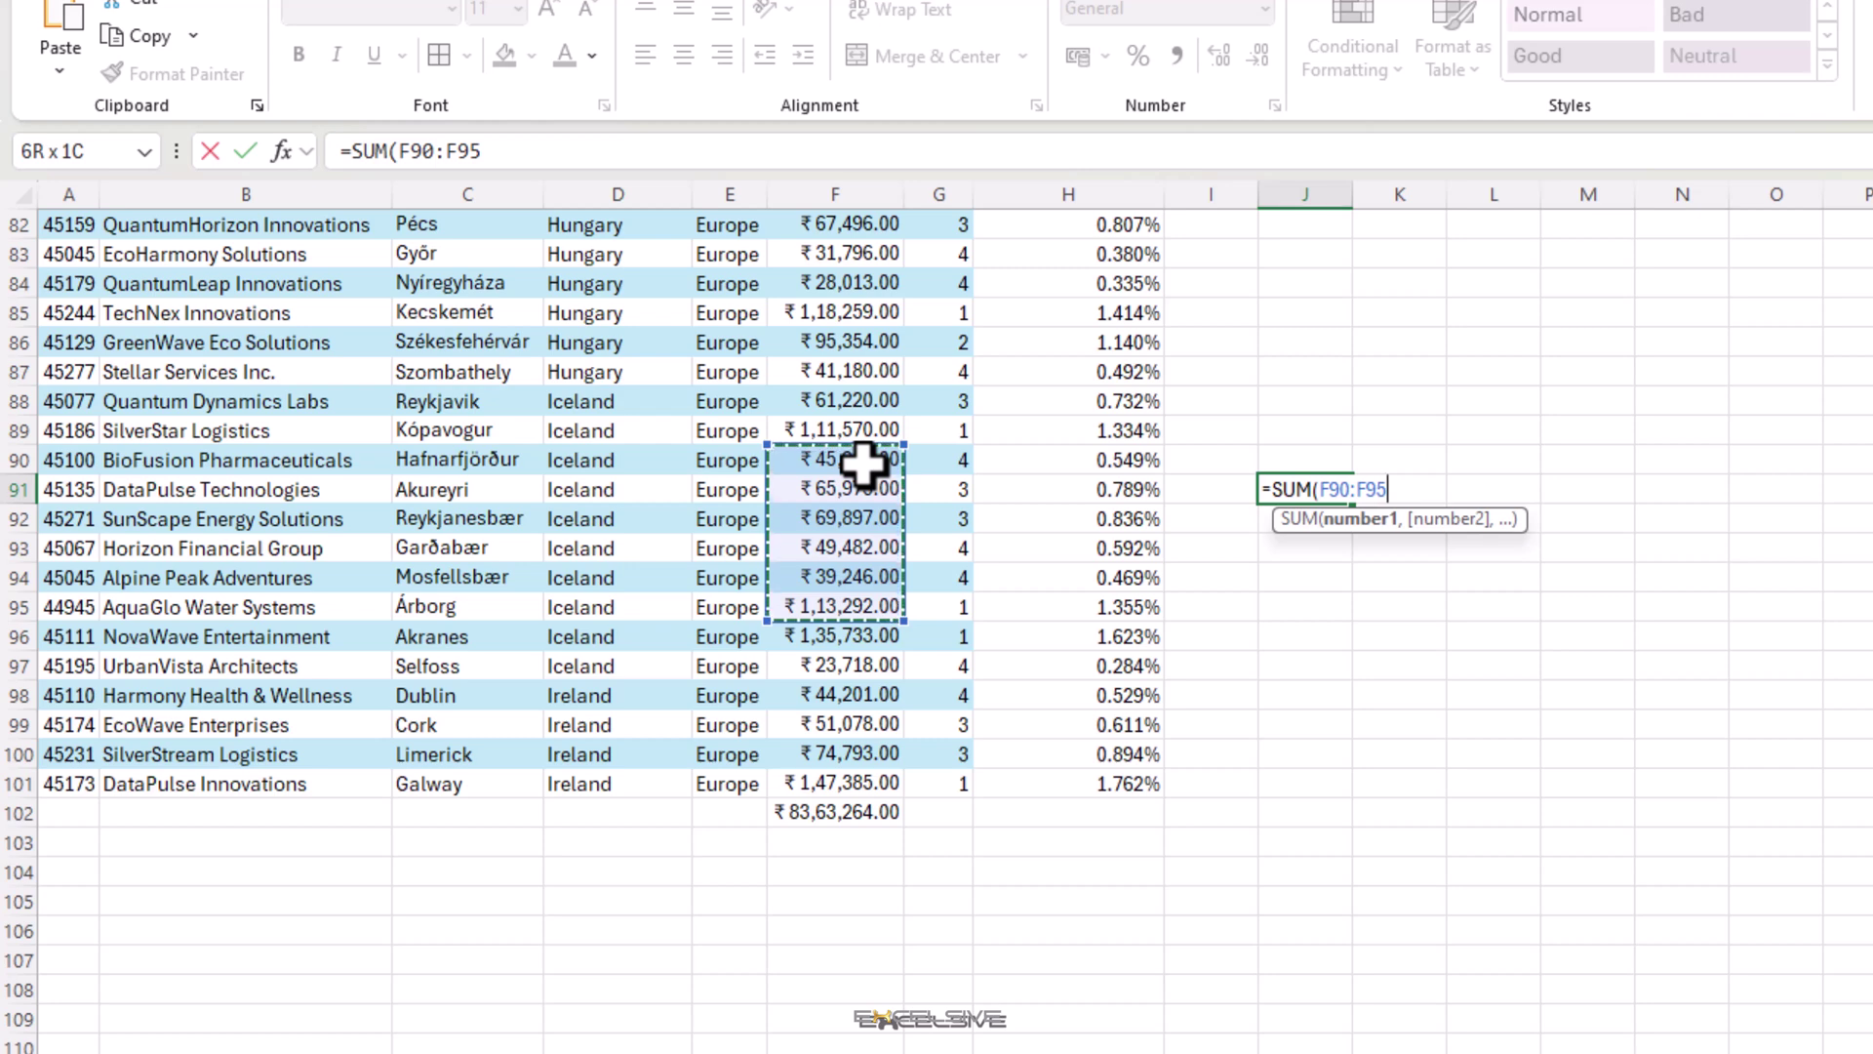
pyautogui.hotkey('shift', 'F8')
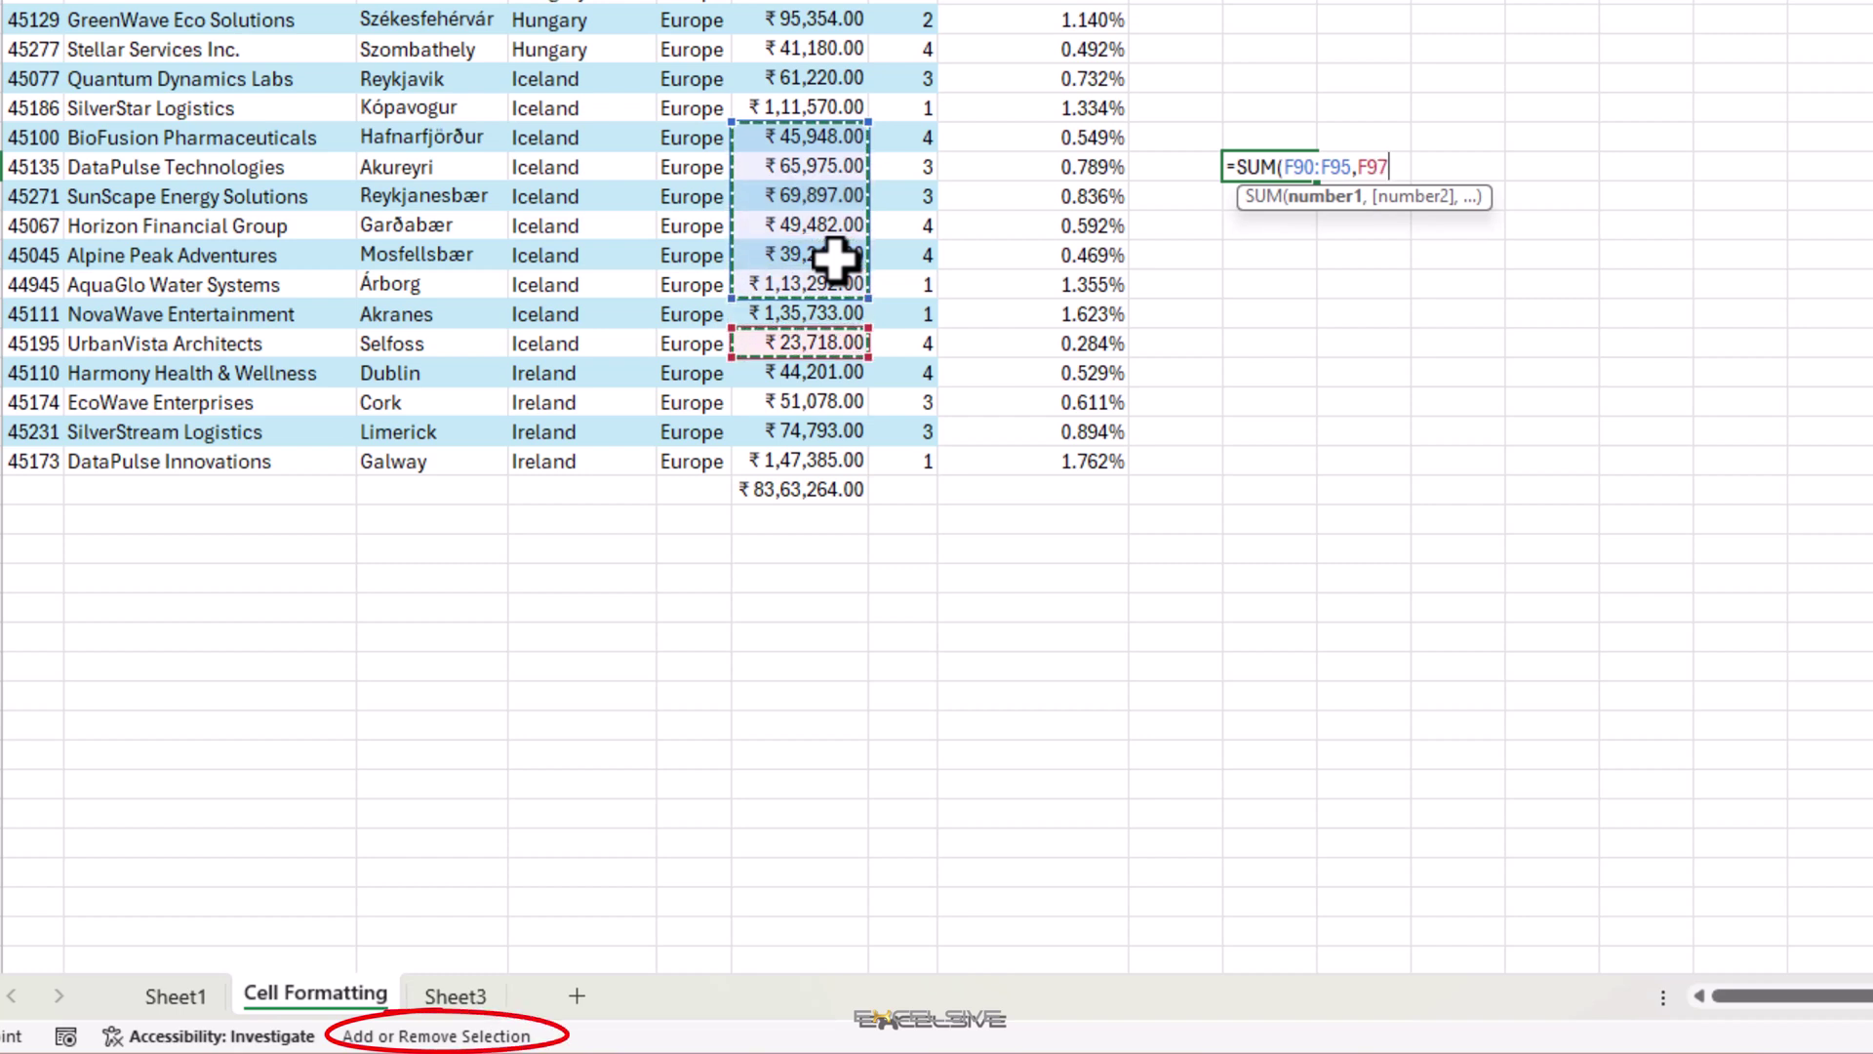
pyautogui.press('Down')
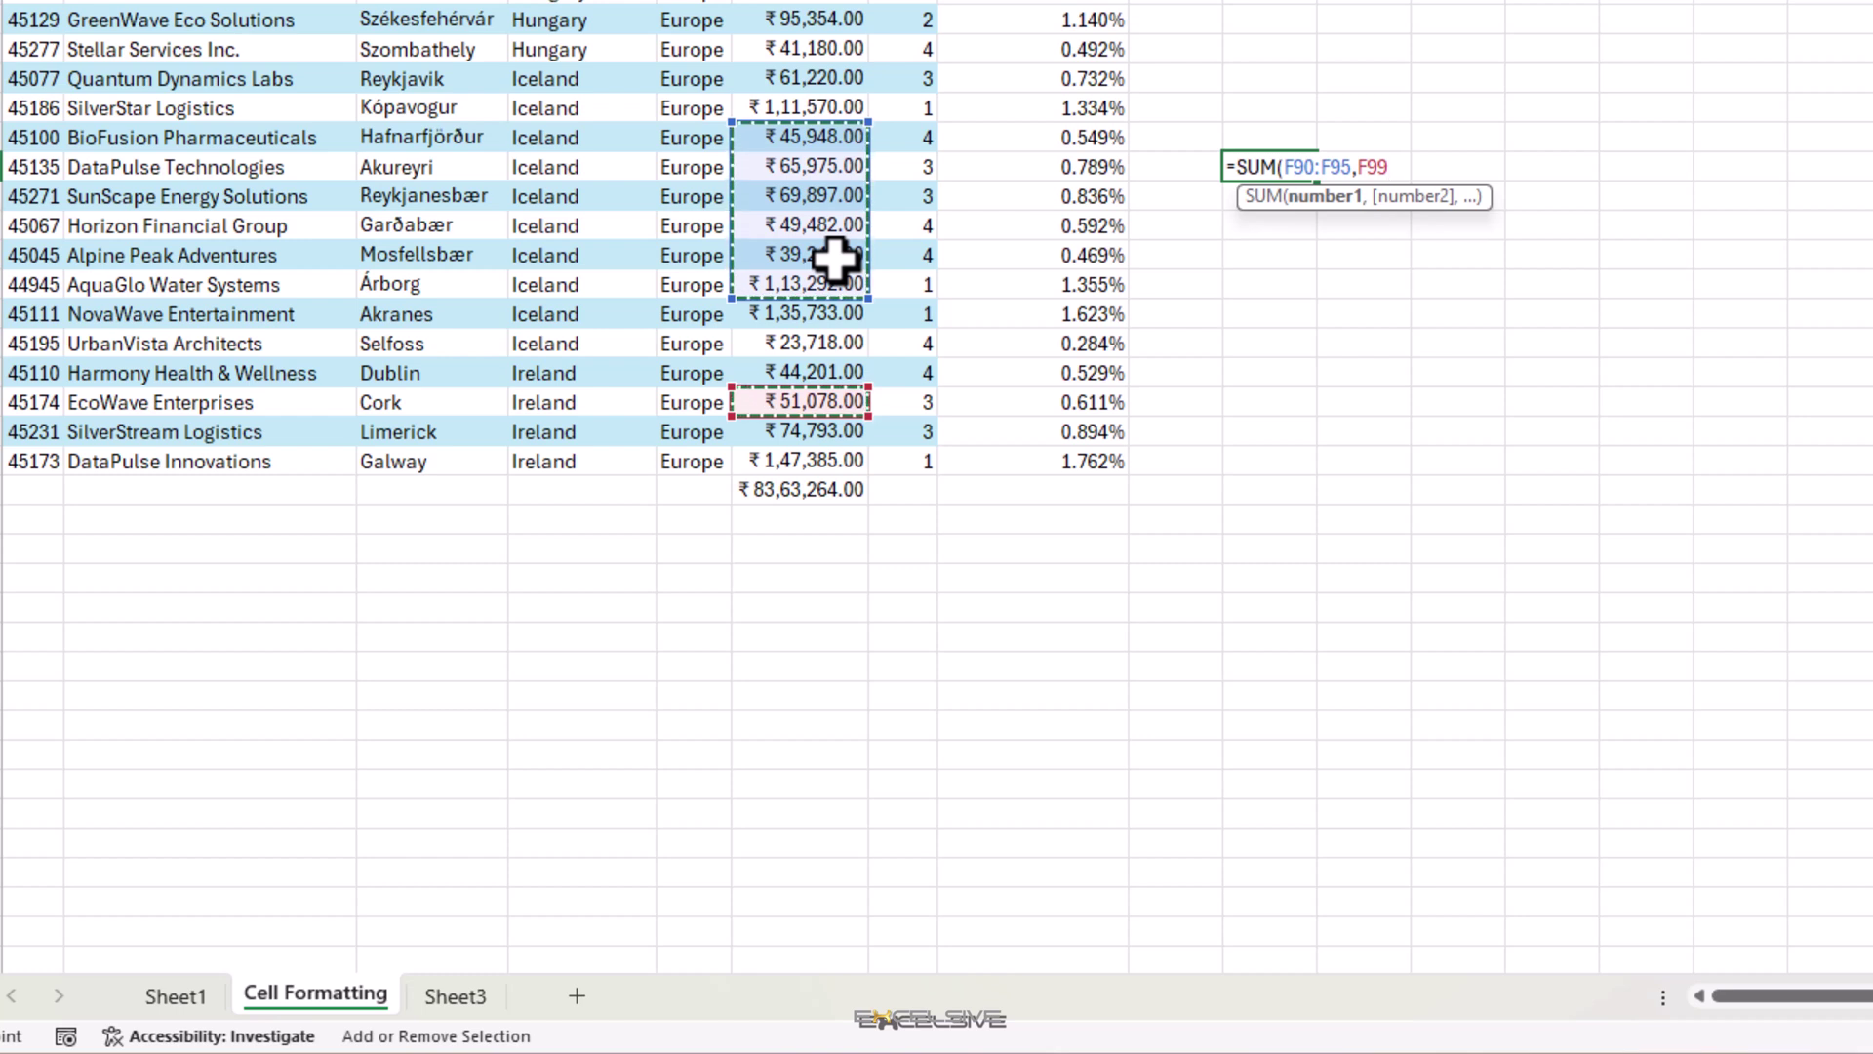
pyautogui.write(')')
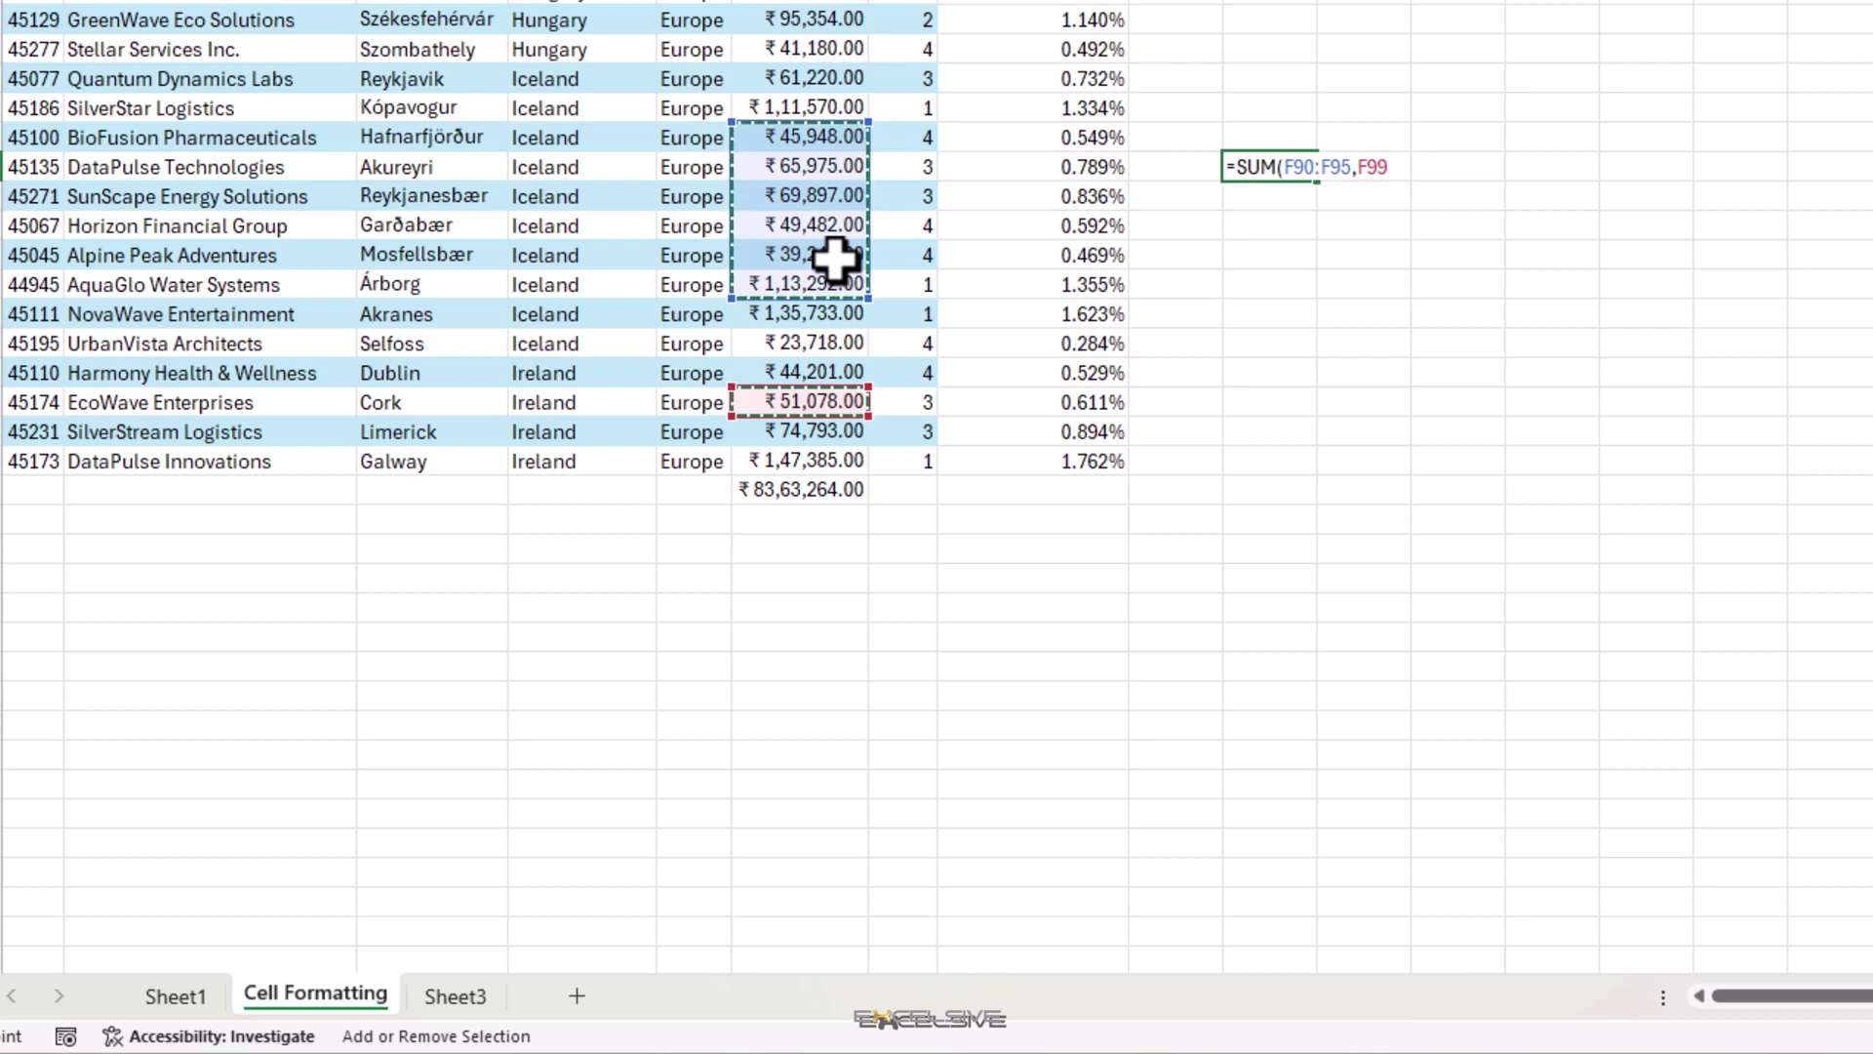
pyautogui.press('Return')
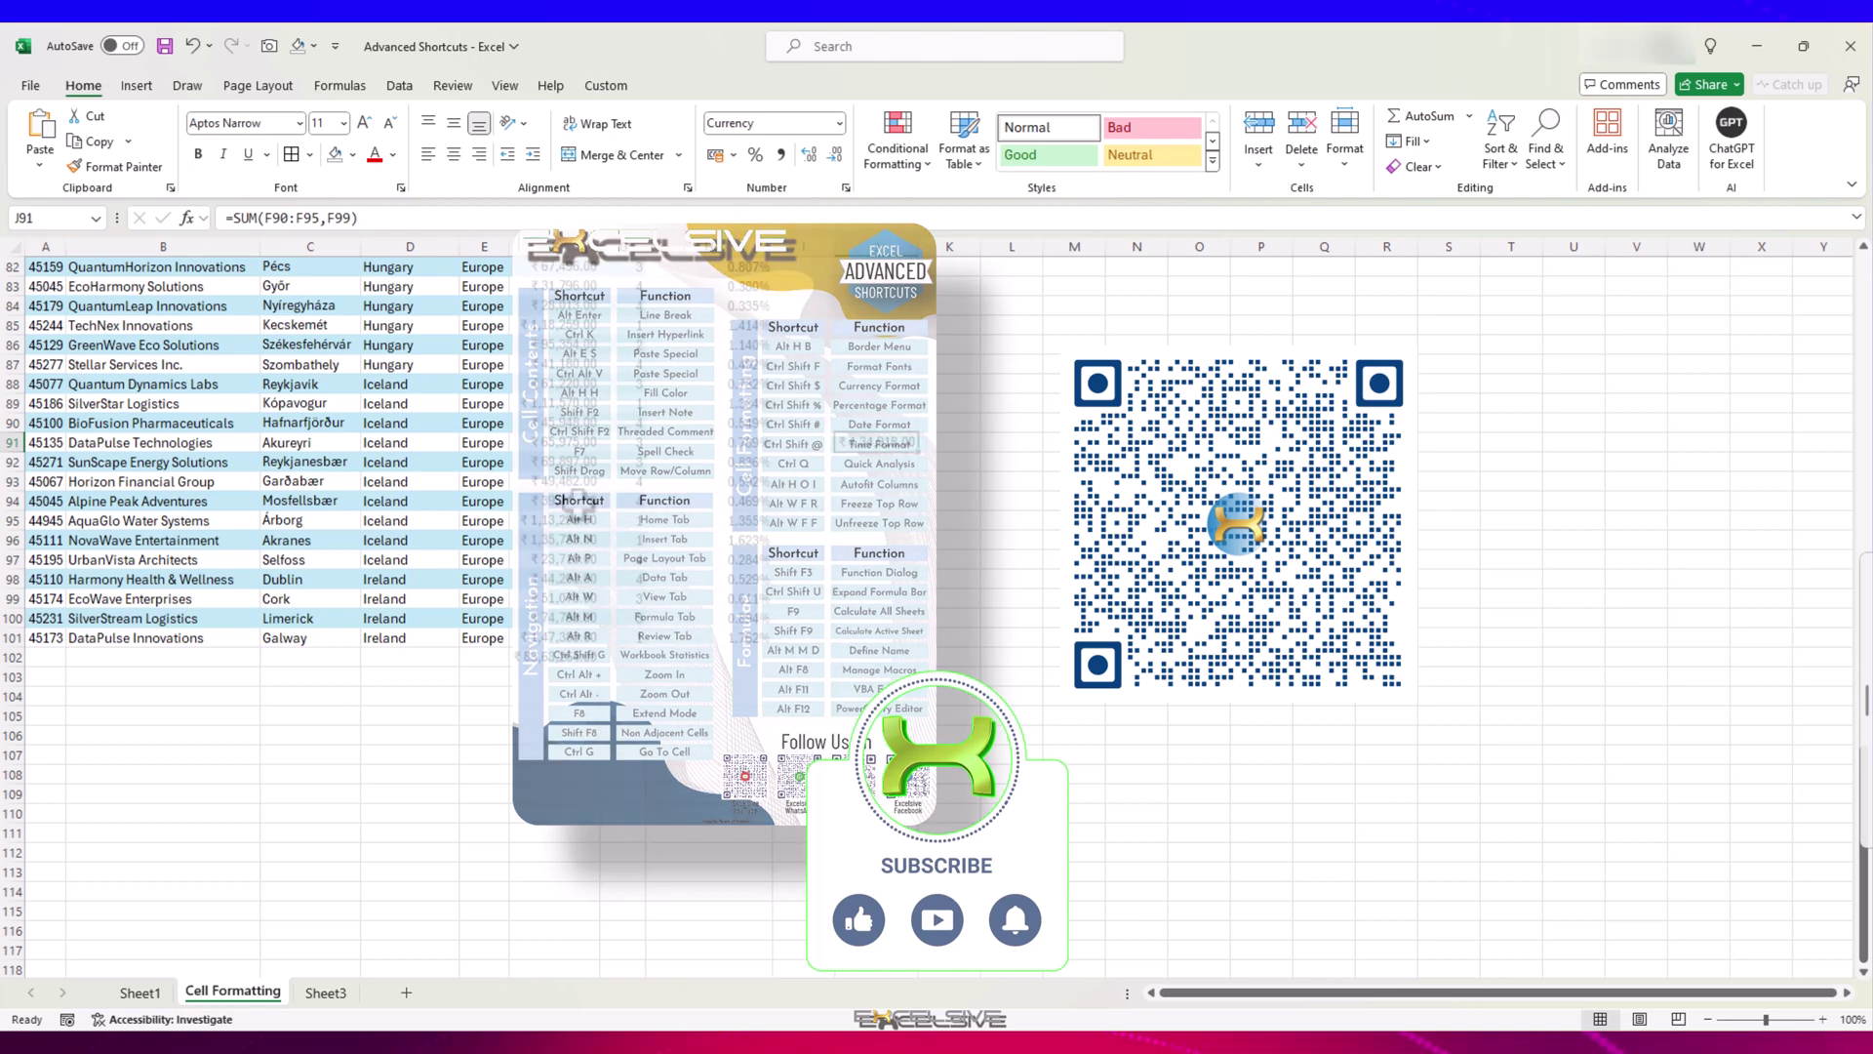
pyautogui.click(578, 502)
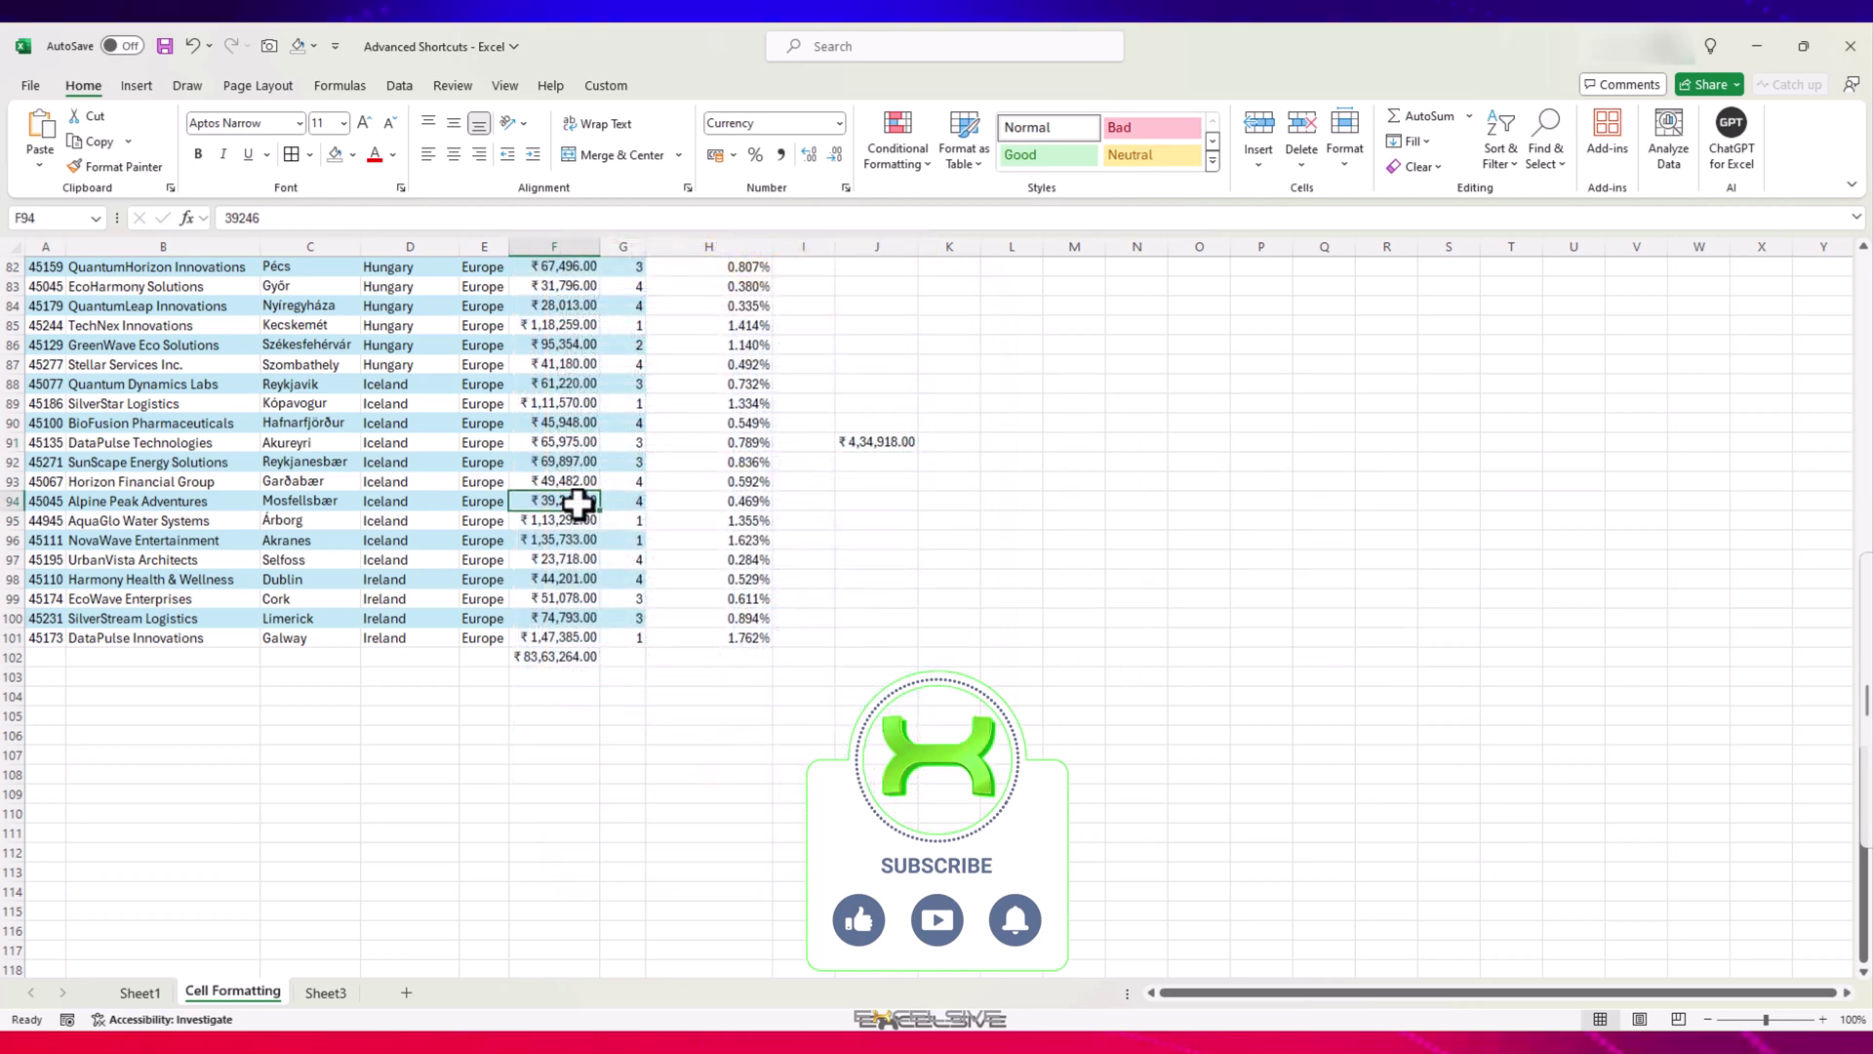